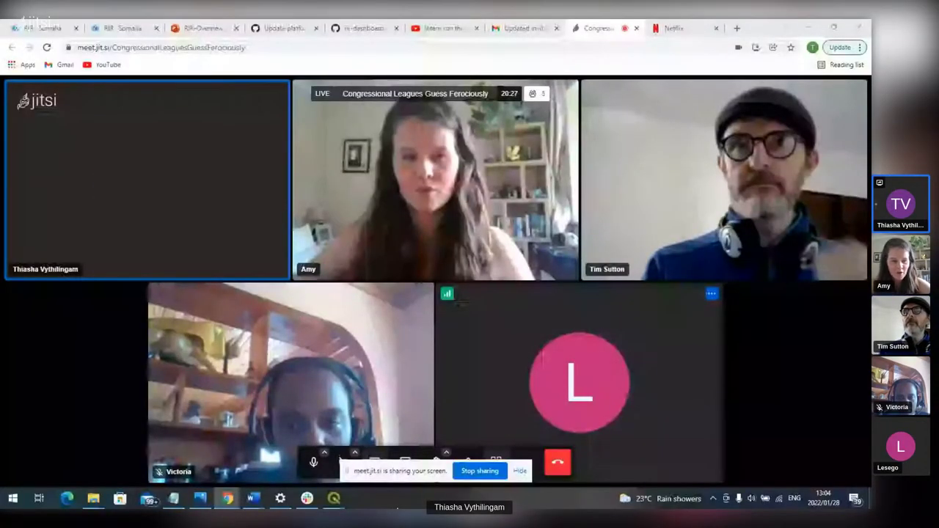
Step: Bring the QGIS window in front of the Jitsi meeting so its start page is shared
{"action": "left_click", "coordinate": [334, 500]}
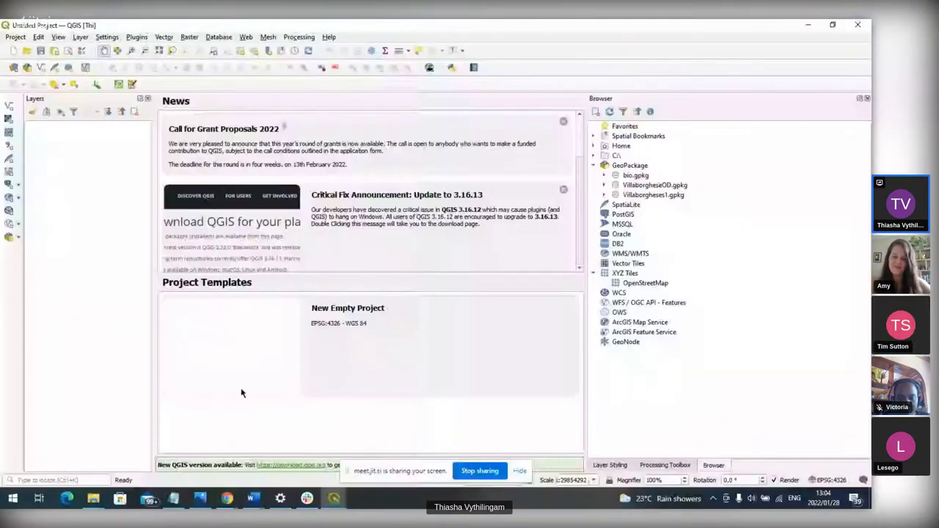
Step: Start an empty project and create a new GeoPackage file named Villaborghese2.gpkg
{"action": "double_click", "coordinate": [240, 369]}
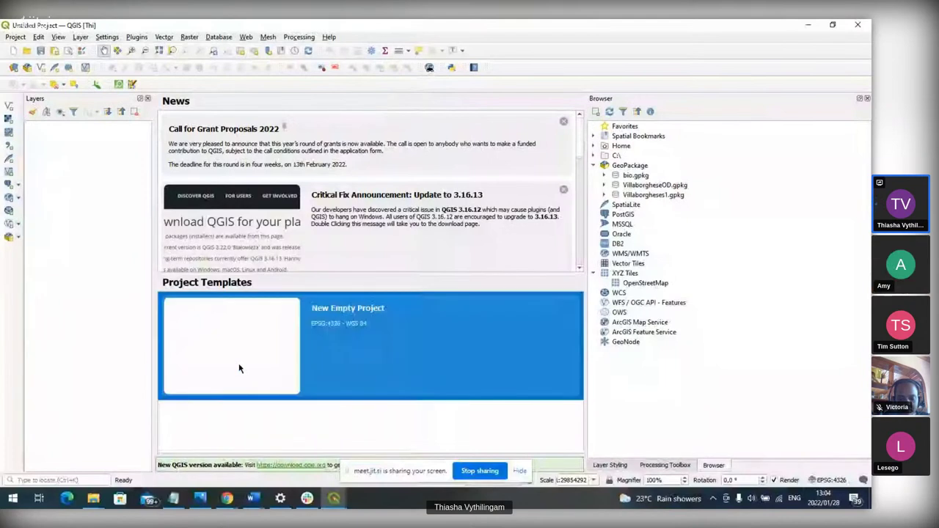
{"action": "right_click", "coordinate": [638, 170]}
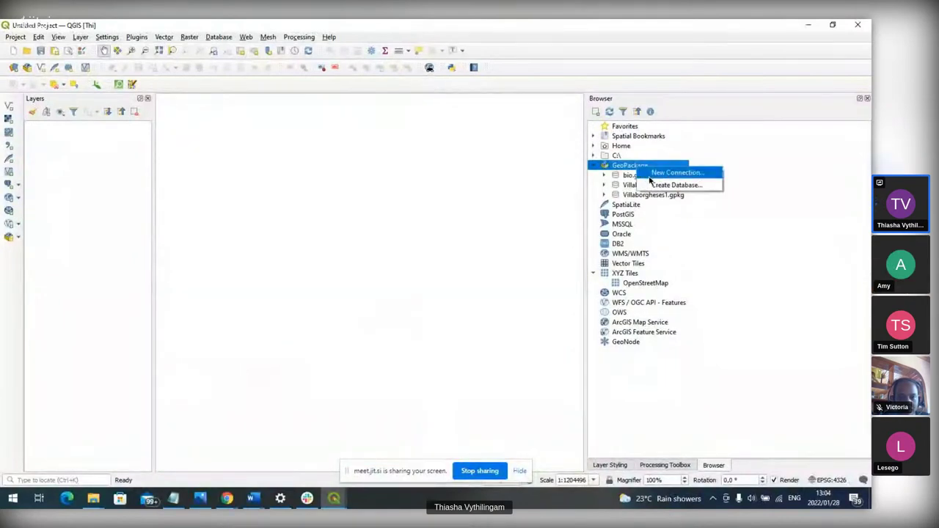
{"action": "left_click", "coordinate": [651, 186]}
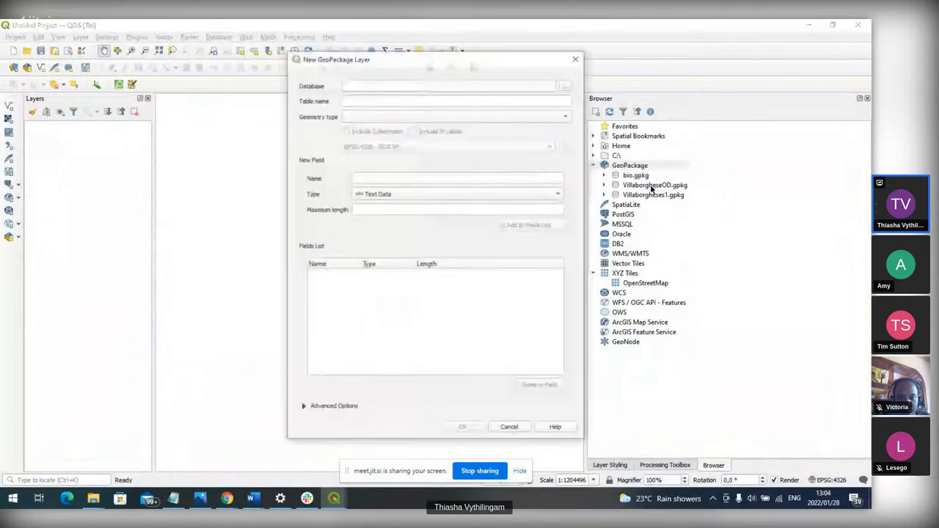
{"action": "left_click", "coordinate": [565, 85]}
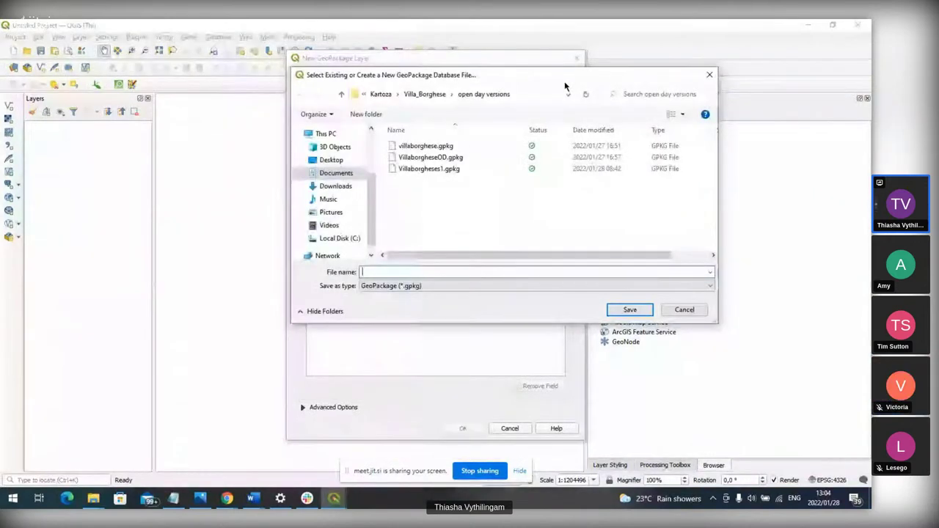
{"action": "type", "text": "V"}
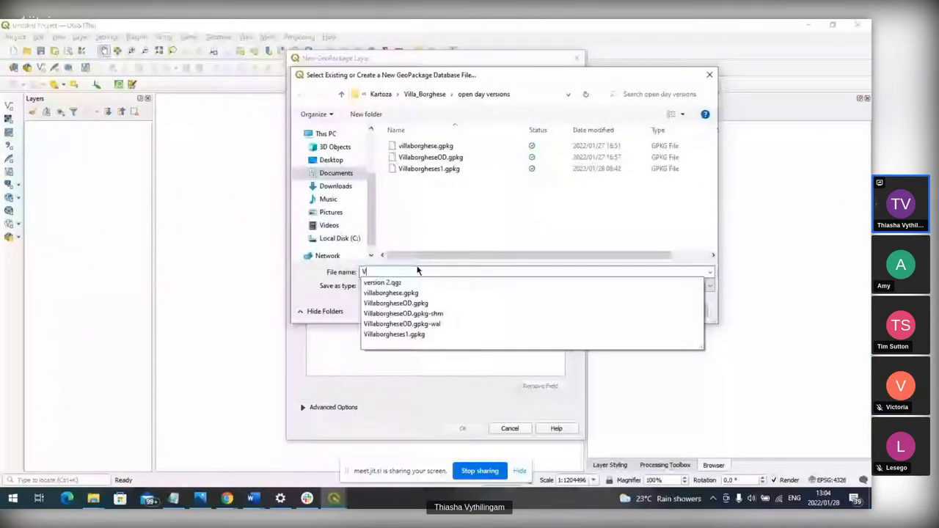
{"action": "type", "text": "illabor"}
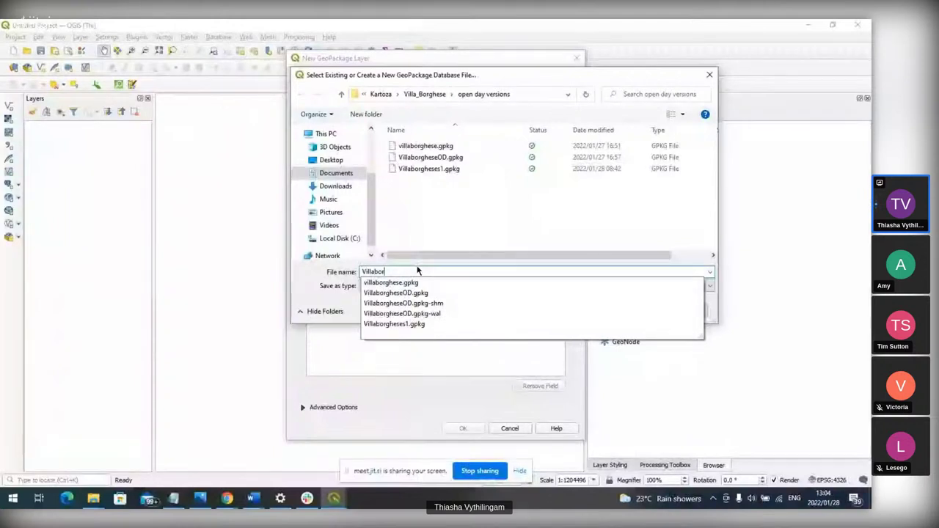
{"action": "type", "text": "ghese2"}
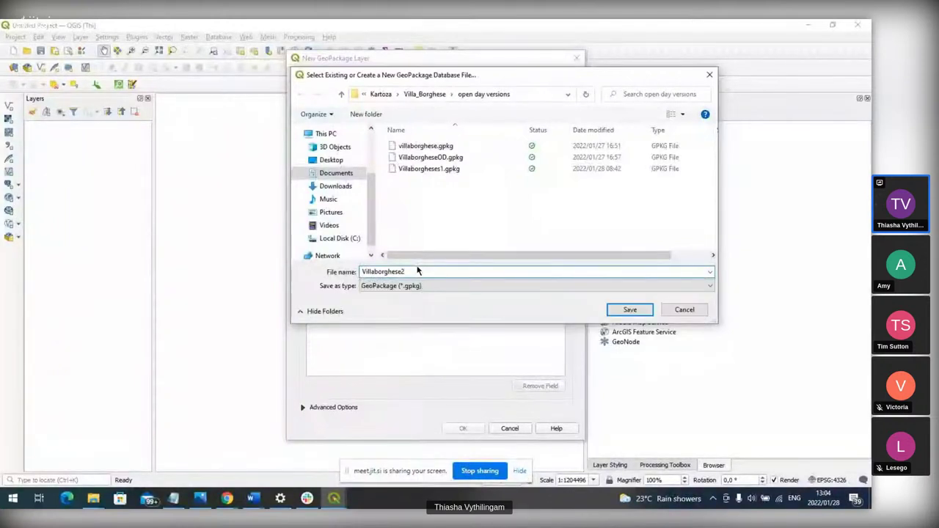
{"action": "left_click", "coordinate": [628, 310]}
Step: Make the new GeoPackage layer a Point geometry layer
{"action": "left_click", "coordinate": [415, 117]}
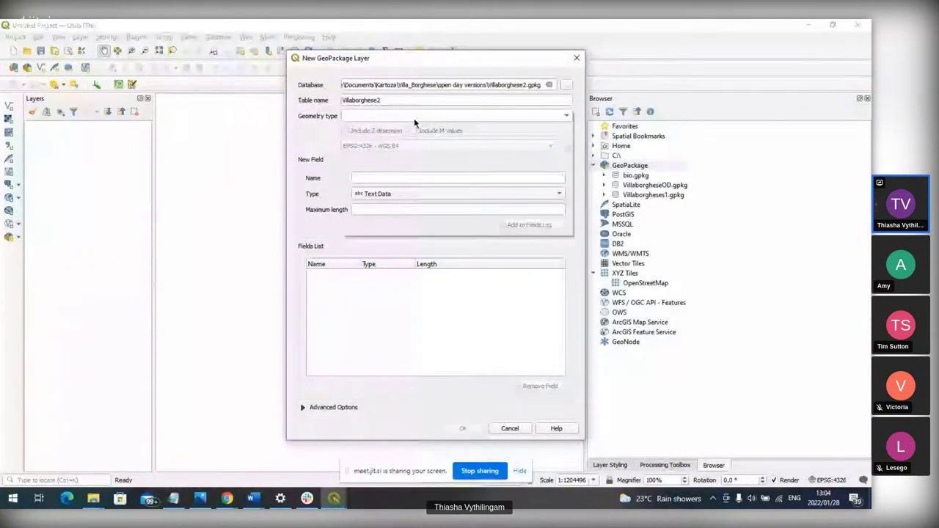
{"action": "left_click", "coordinate": [415, 129]}
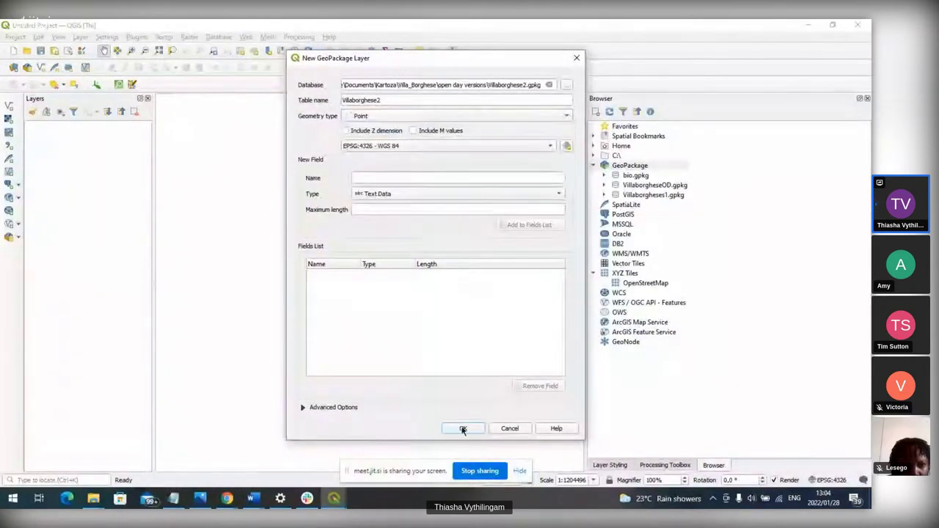
{"action": "left_click", "coordinate": [463, 429]}
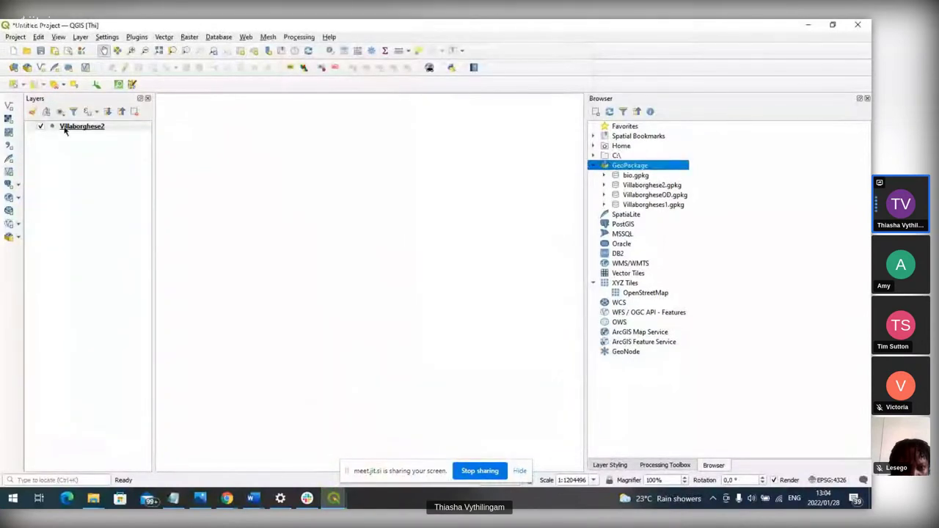
Step: Remove the Villaborghese2 point layer from the project
{"action": "left_click", "coordinate": [65, 129]}
{"action": "left_click", "coordinate": [135, 112]}
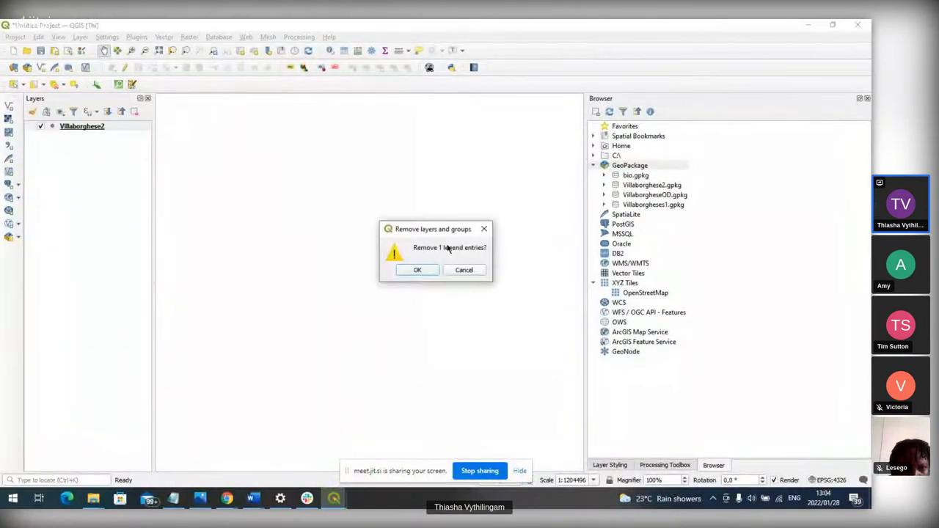
{"action": "left_click", "coordinate": [426, 269]}
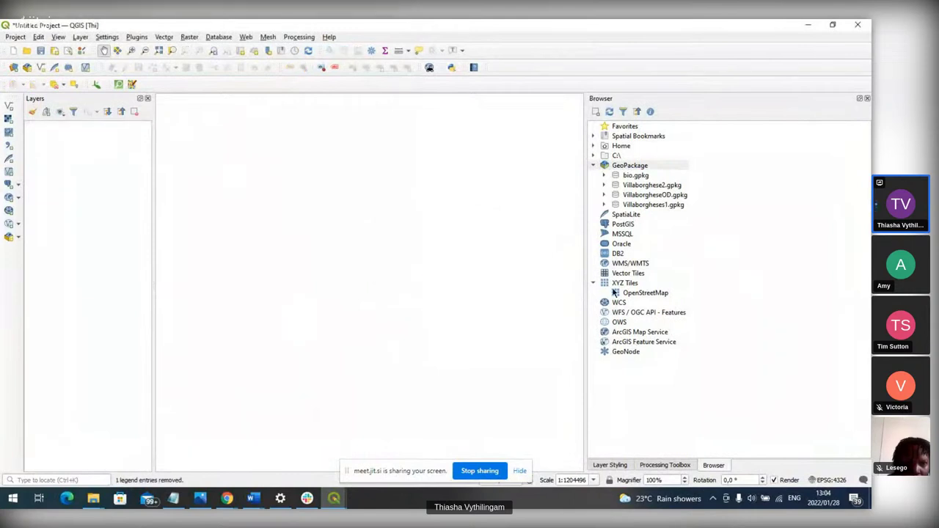
Step: Add the OpenStreetMap XYZ basemap and copy the coordinates 12.486068,41.916598 from the notes
{"action": "left_click", "coordinate": [631, 295]}
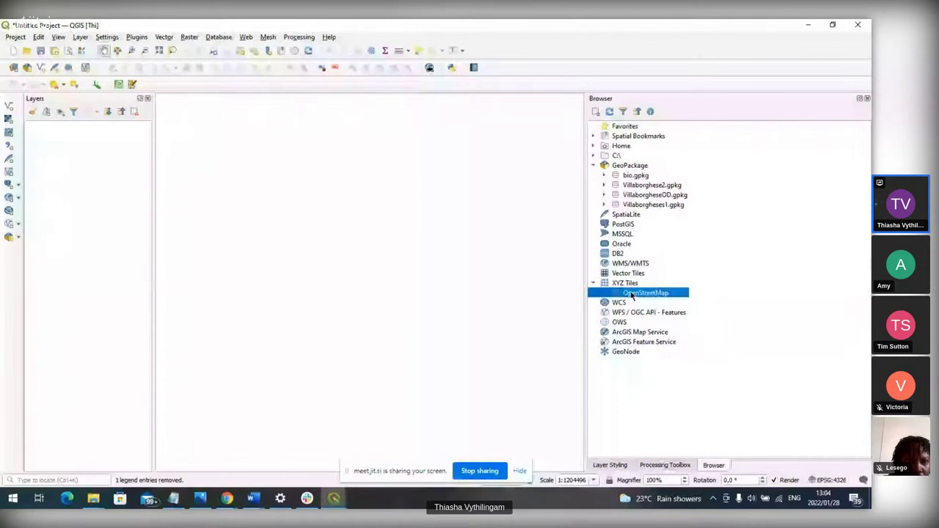
{"action": "left_click_drag", "start_coordinate": [631, 295], "coordinate": [357, 278]}
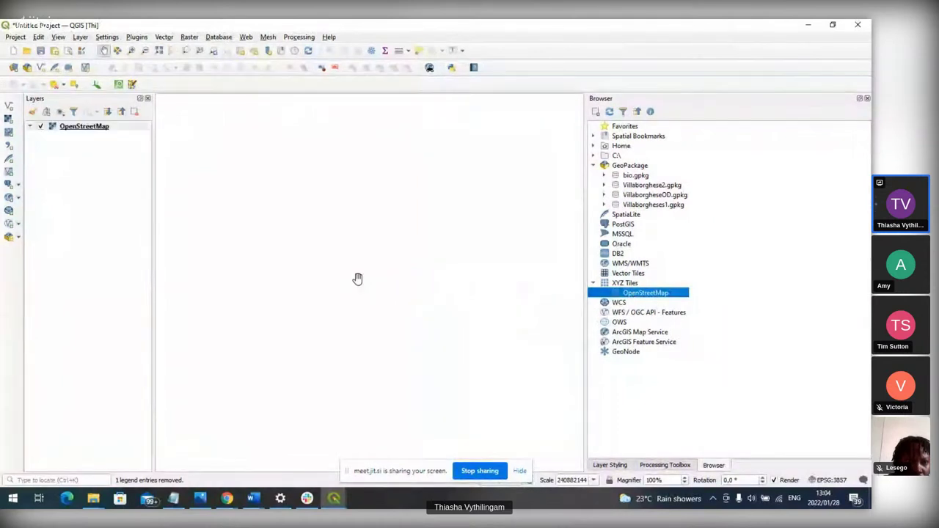
{"action": "left_click", "coordinate": [174, 498]}
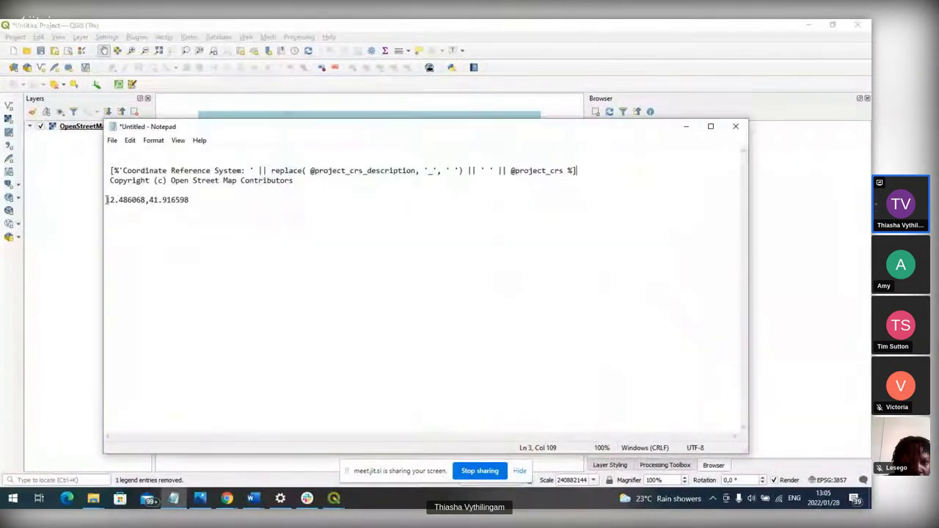
{"action": "left_click_drag", "start_coordinate": [107, 200], "coordinate": [195, 209]}
{"action": "key", "text": "ctrl+c"}
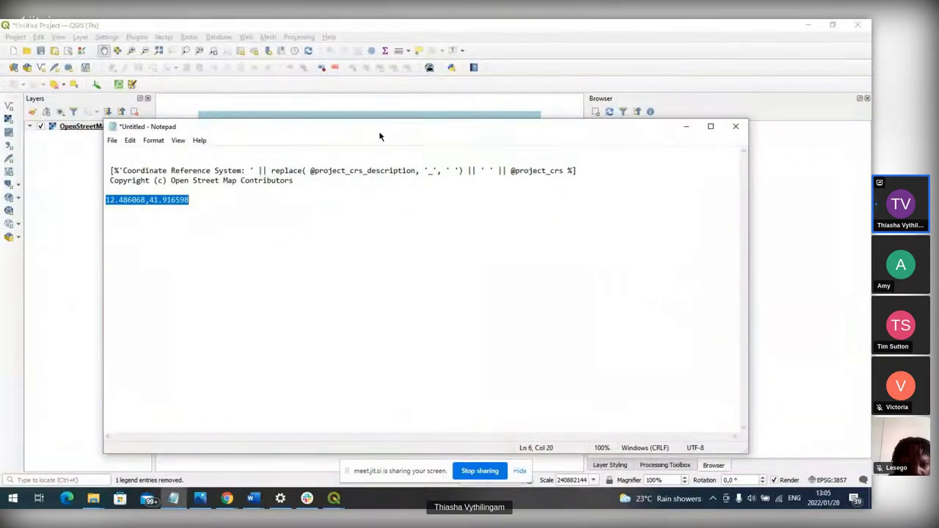
{"action": "left_click", "coordinate": [686, 126]}
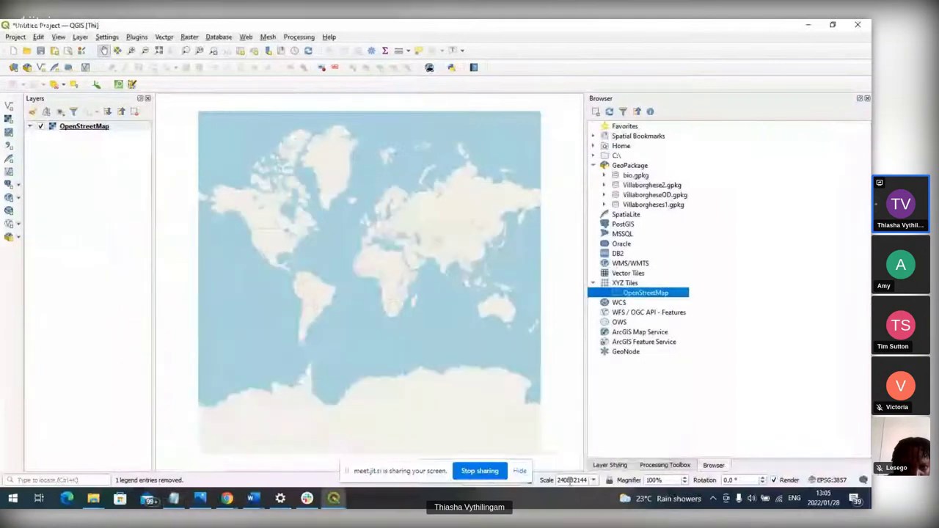
Step: Paste 12.486068,41.916598 into the Coordinate box and zoom in to the central Mediterranean
{"action": "left_click", "coordinate": [520, 471]}
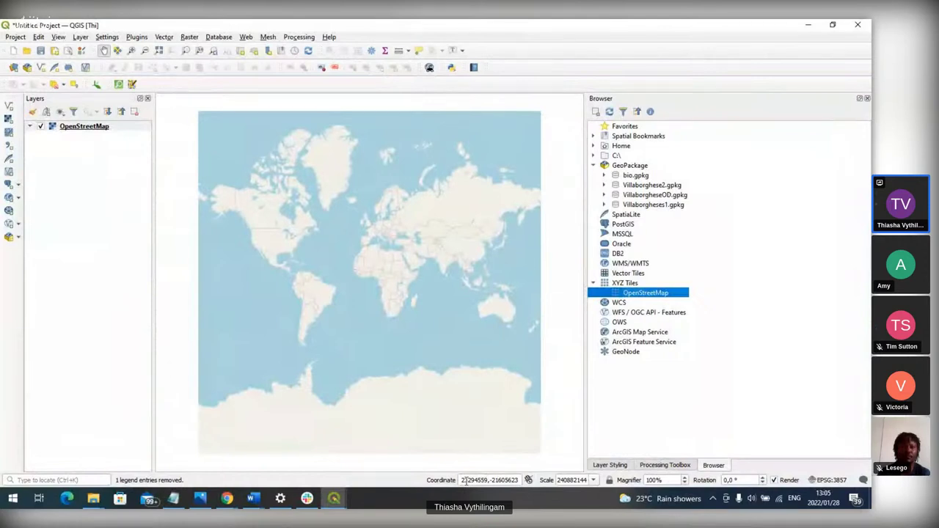
{"action": "left_click", "coordinate": [466, 480]}
{"action": "key", "text": "ctrl+v"}
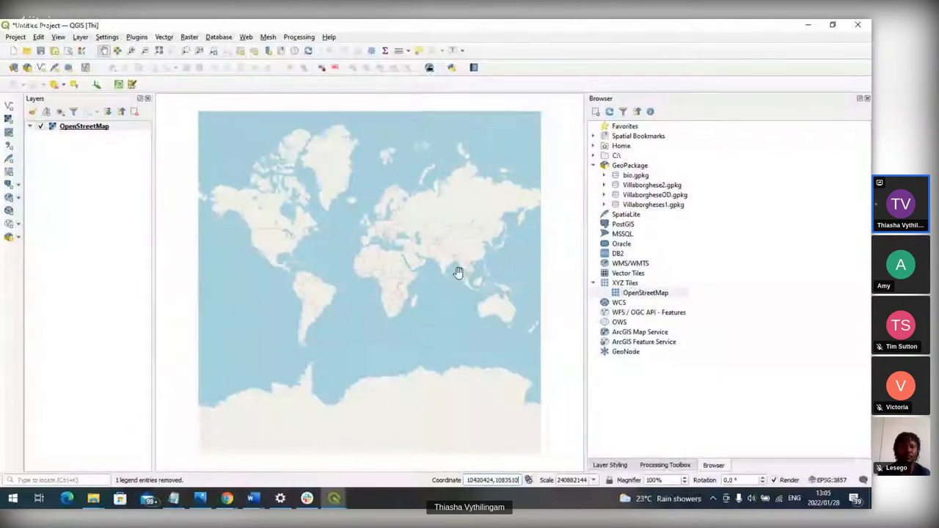
{"action": "left_click", "coordinate": [130, 49]}
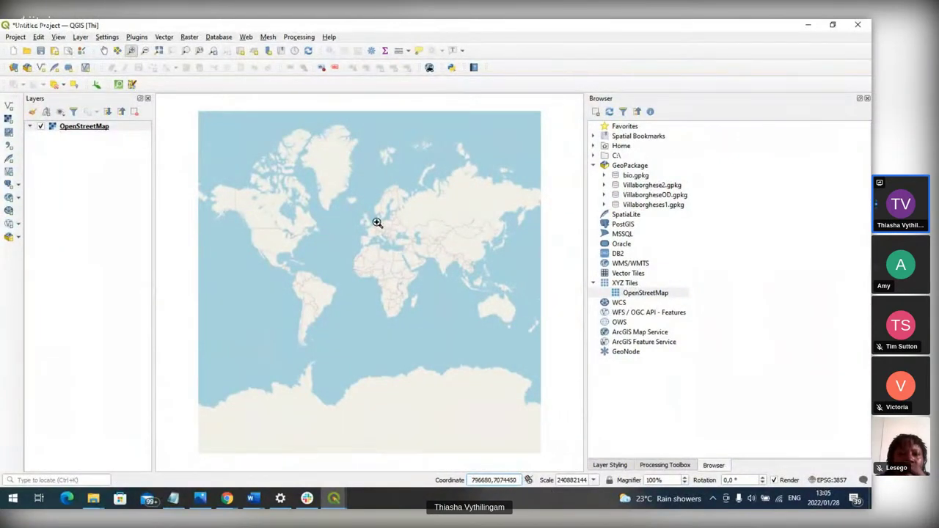
{"action": "left_click_drag", "start_coordinate": [376, 222], "coordinate": [398, 251]}
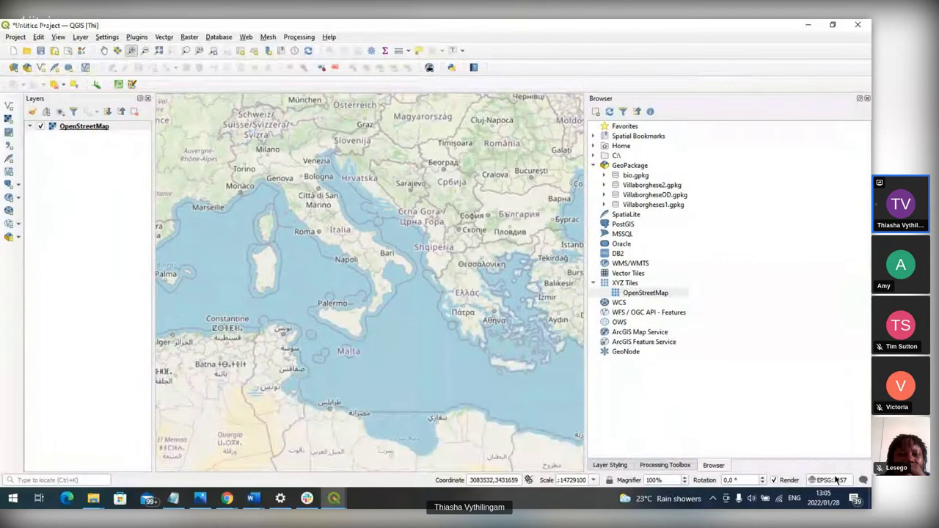
Step: Set the project coordinate system to WGS 84 (EPSG:4326)
{"action": "left_click", "coordinate": [836, 479]}
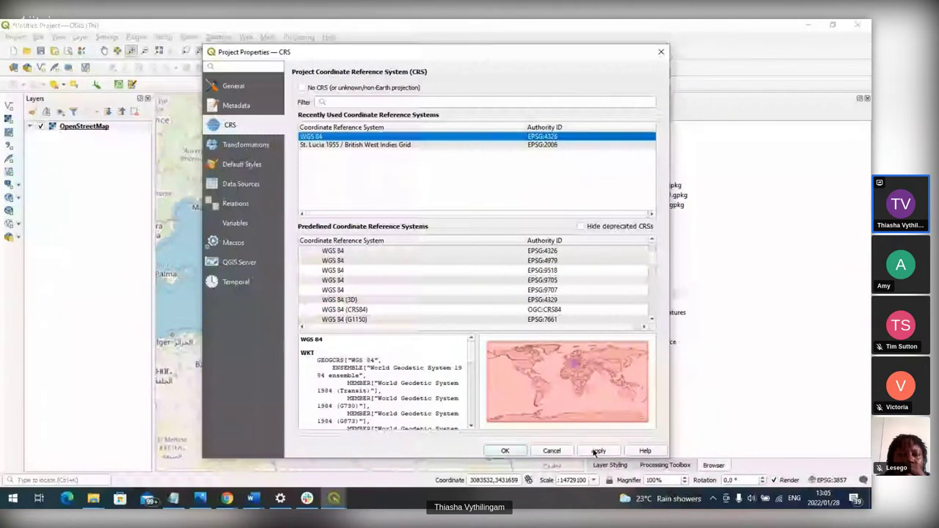
{"action": "left_click", "coordinate": [595, 452]}
{"action": "left_click", "coordinate": [506, 451]}
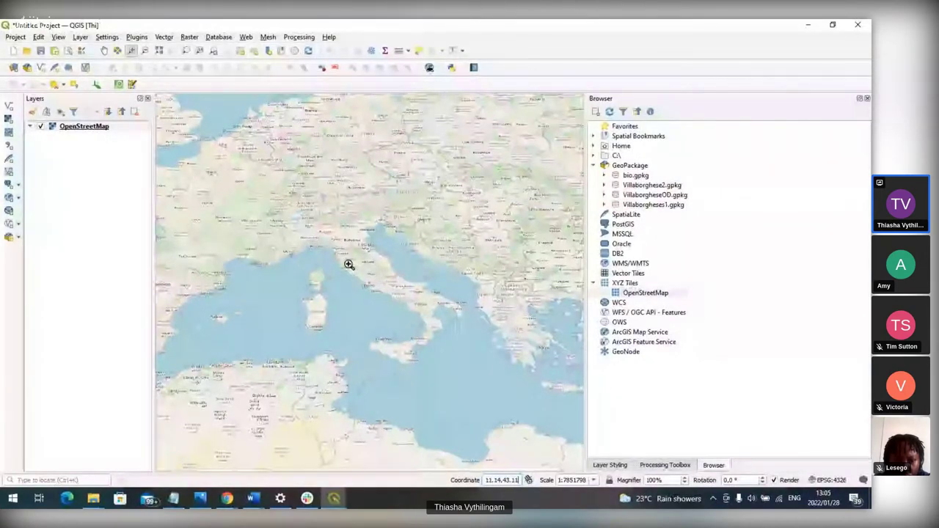
Step: Zoom the basemap from central Italy down to Rome's Villa Borghese park at about 1:5902
{"action": "left_click_drag", "start_coordinate": [344, 258], "coordinate": [392, 306]}
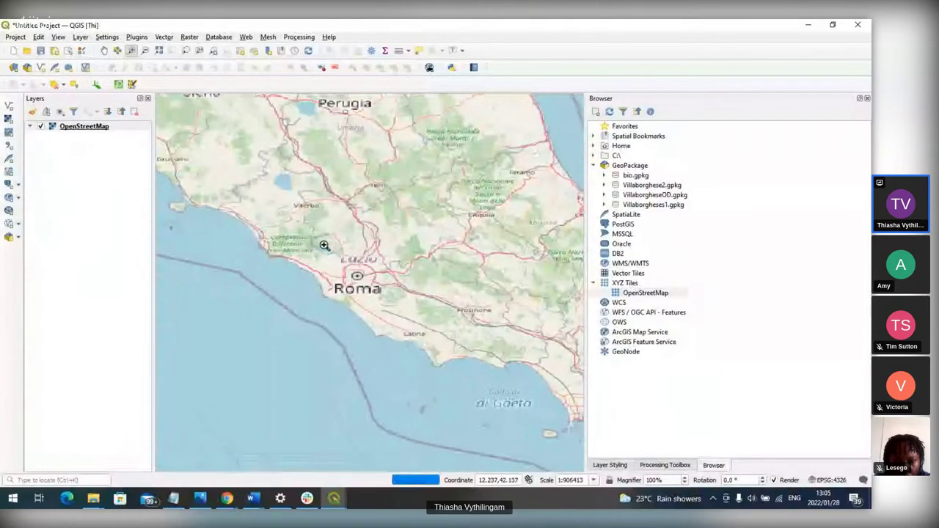
{"action": "left_click_drag", "start_coordinate": [335, 256], "coordinate": [394, 310]}
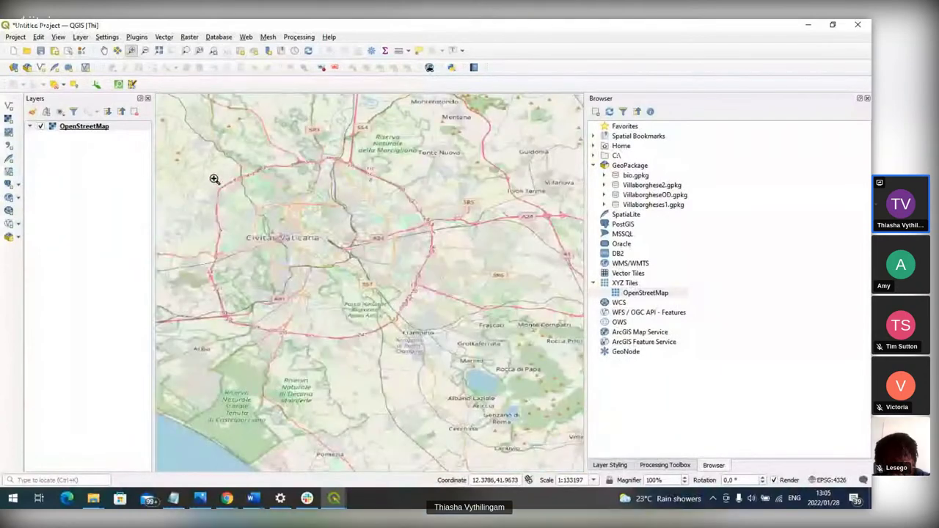
{"action": "left_click_drag", "start_coordinate": [213, 178], "coordinate": [493, 352]}
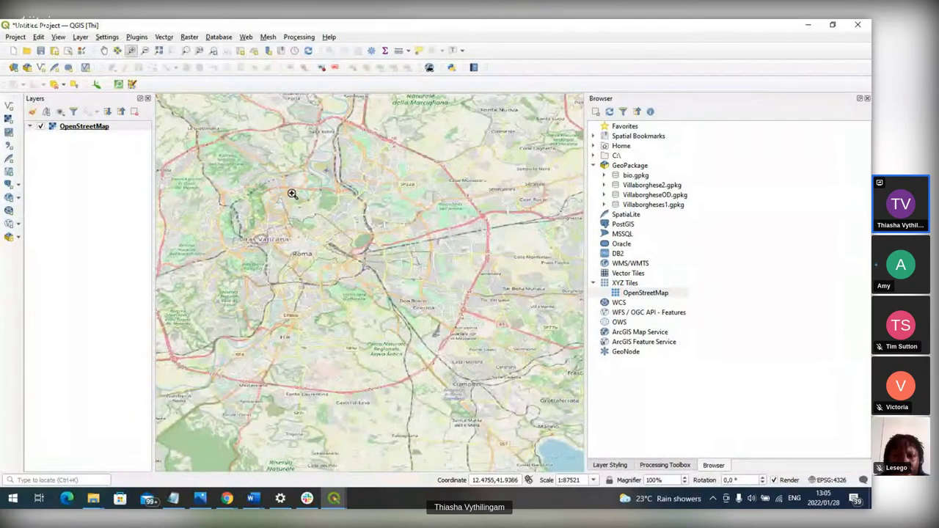
{"action": "left_click_drag", "start_coordinate": [292, 193], "coordinate": [323, 221]}
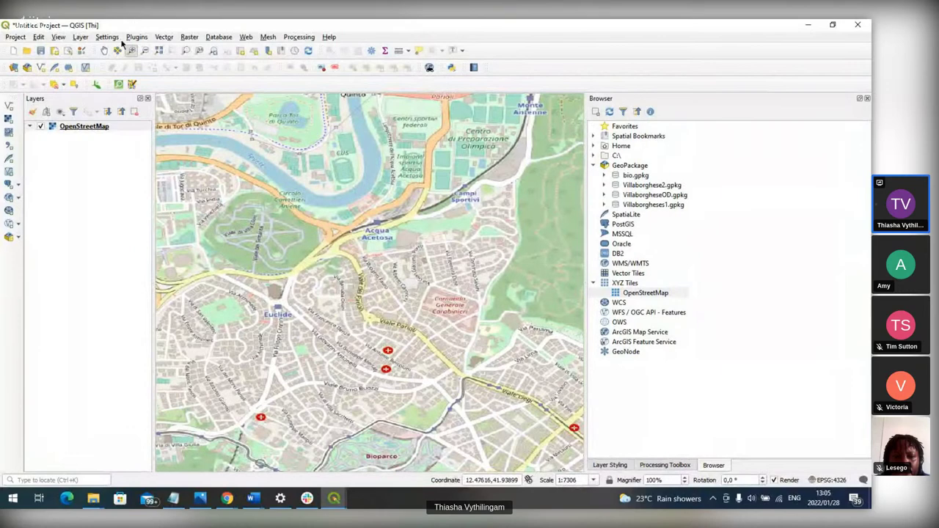
{"action": "left_click", "coordinate": [145, 50]}
{"action": "left_click", "coordinate": [320, 254]}
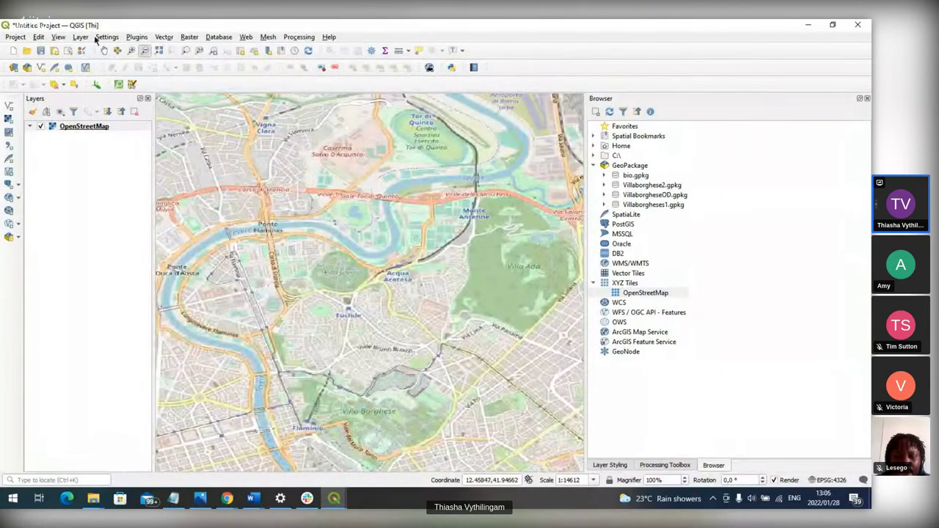
{"action": "left_click", "coordinate": [131, 50]}
{"action": "left_click_drag", "start_coordinate": [296, 372], "coordinate": [457, 458]}
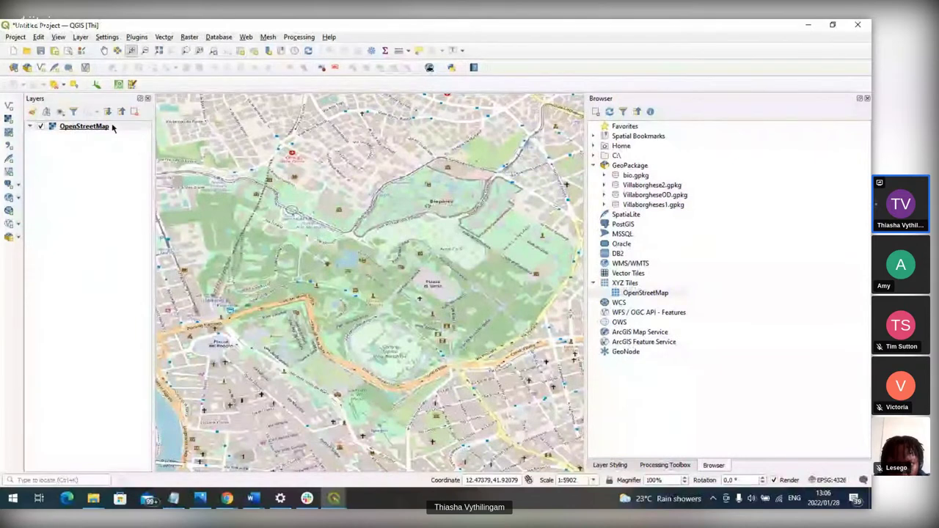
{"action": "left_click", "coordinate": [119, 86]}
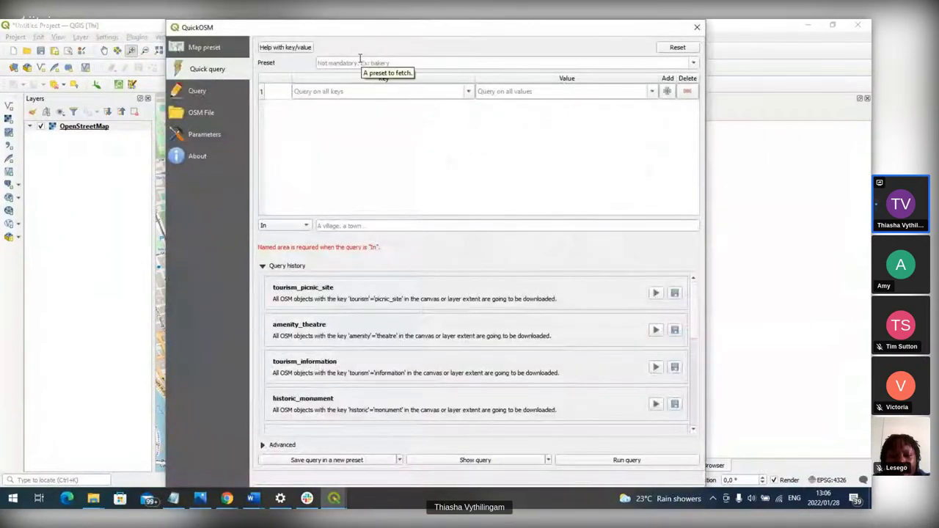
Step: Run QuickOSM's Urban map preset on the canvas extent to add road and building layers
{"action": "left_click", "coordinate": [217, 46]}
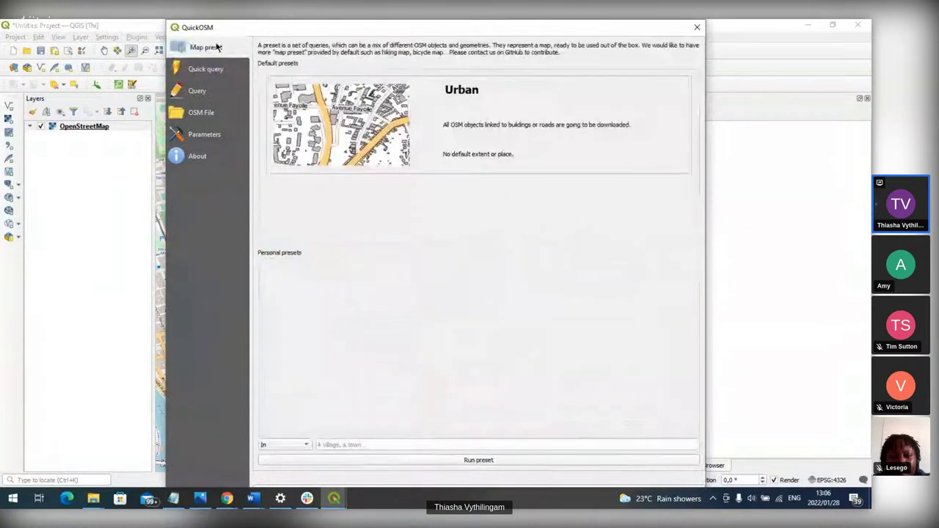
{"action": "left_click", "coordinate": [502, 110]}
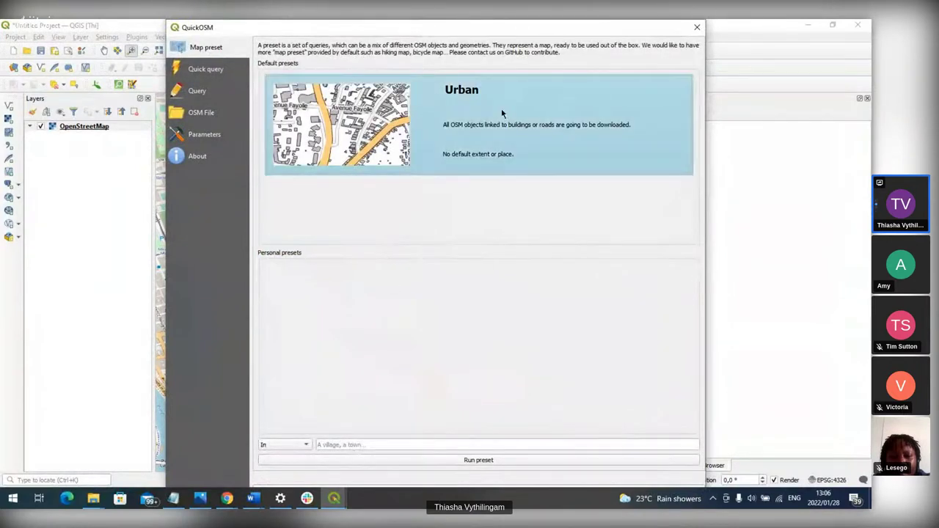
{"action": "left_click", "coordinate": [306, 445]}
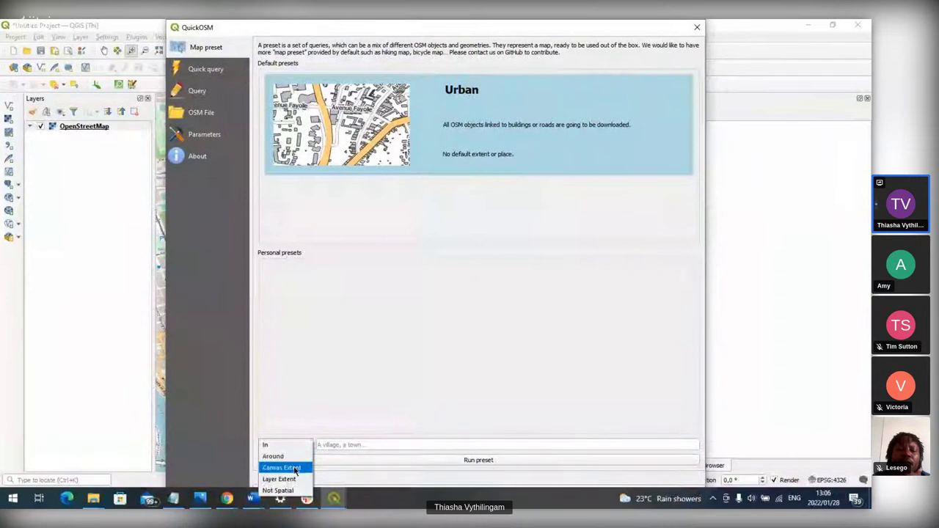
{"action": "left_click", "coordinate": [295, 468]}
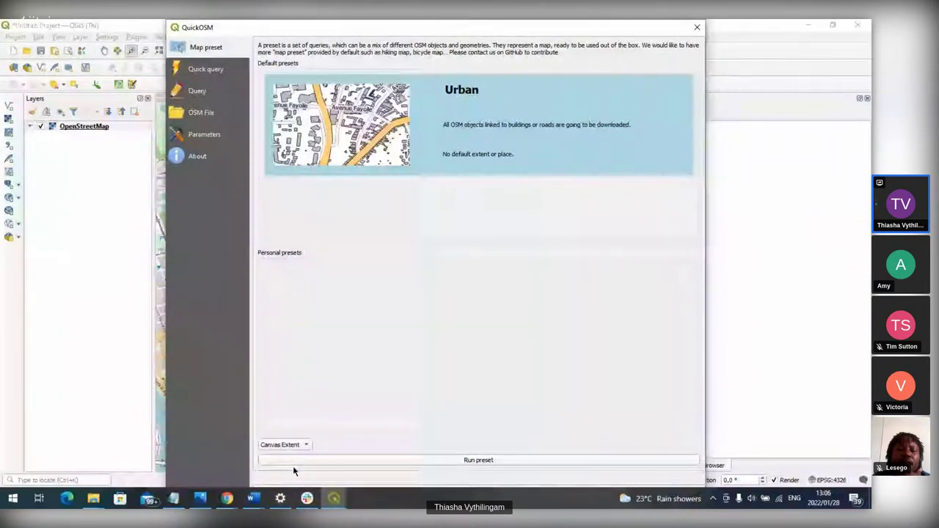
{"action": "left_click", "coordinate": [411, 459]}
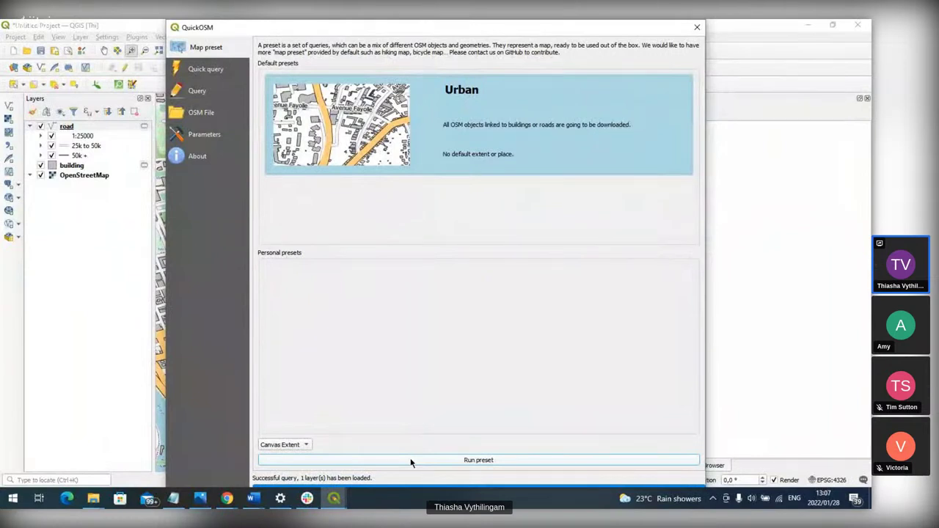
Step: Run a QuickOSM Park preset query (leisure=park) on the canvas extent
{"action": "left_click", "coordinate": [205, 69]}
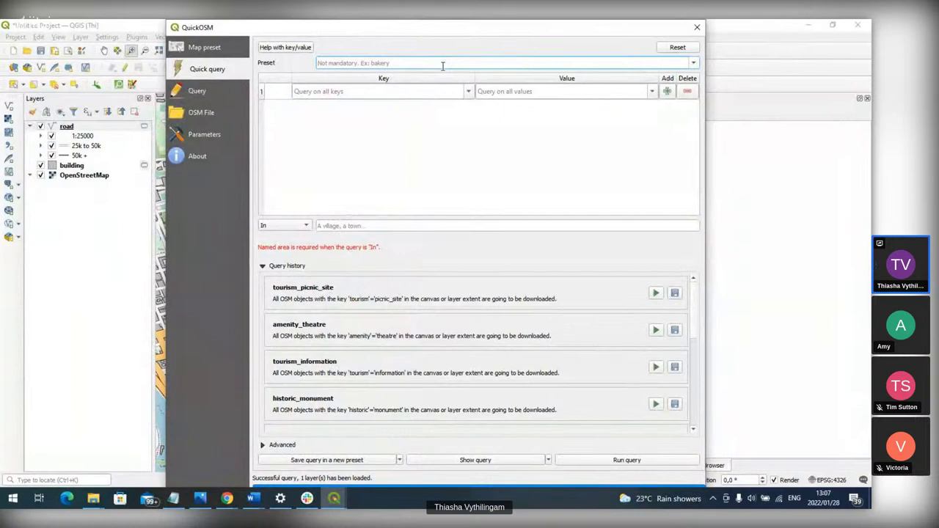
{"action": "type", "text": "park"}
{"action": "left_click", "coordinate": [417, 123]}
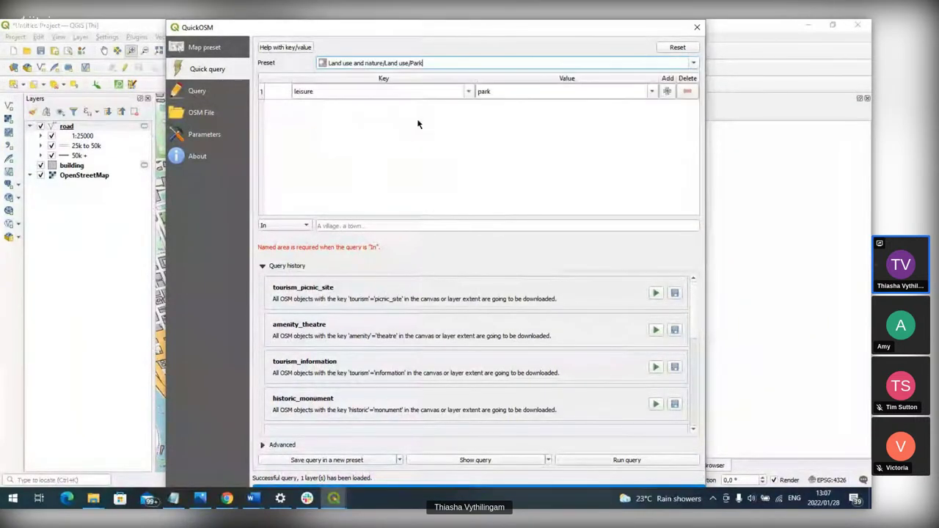
{"action": "left_click", "coordinate": [284, 225]}
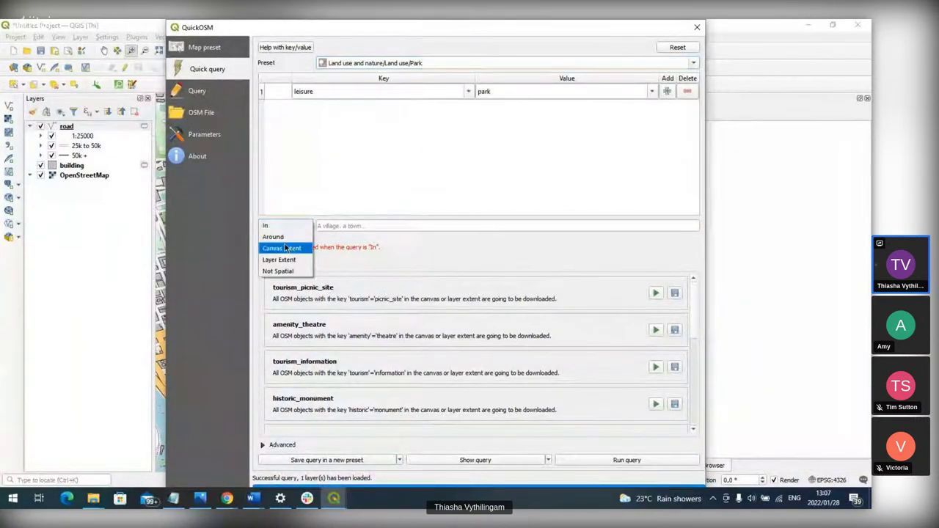
{"action": "left_click", "coordinate": [285, 248]}
{"action": "left_click", "coordinate": [587, 459]}
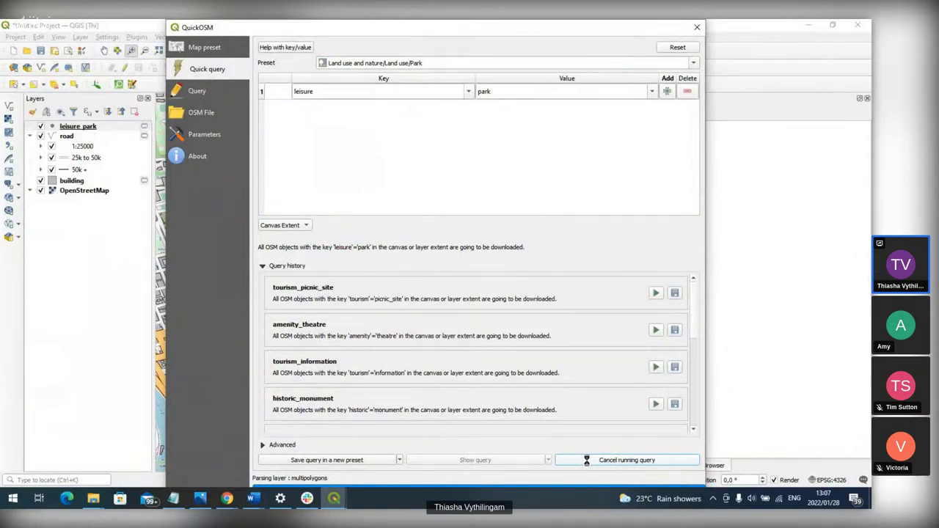
Step: Clear the Park text from the Preset field
{"action": "left_click_drag", "start_coordinate": [374, 82], "coordinate": [440, 83]}
{"action": "key", "text": "BackSpace"}
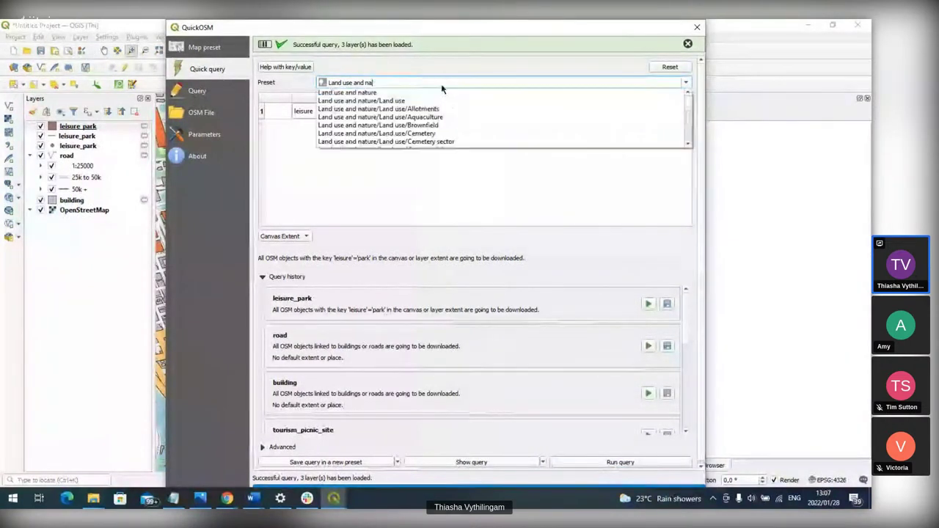
{"action": "key", "text": "ctrl+a"}
{"action": "key", "text": "BackSpace"}
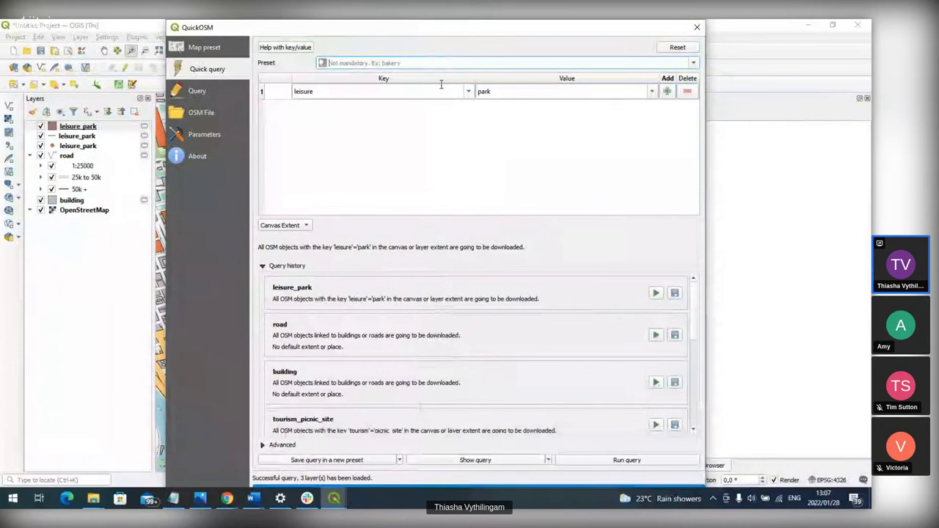
Step: Download forest, museum and historic=monument layers with QuickOSM presets on the canvas extent
{"action": "left_click", "coordinate": [588, 460]}
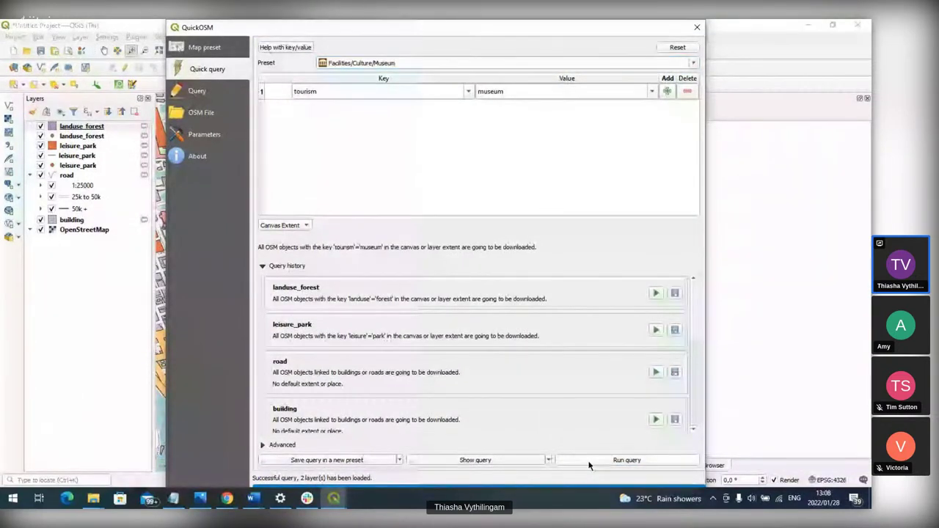
{"action": "left_click", "coordinate": [588, 462]}
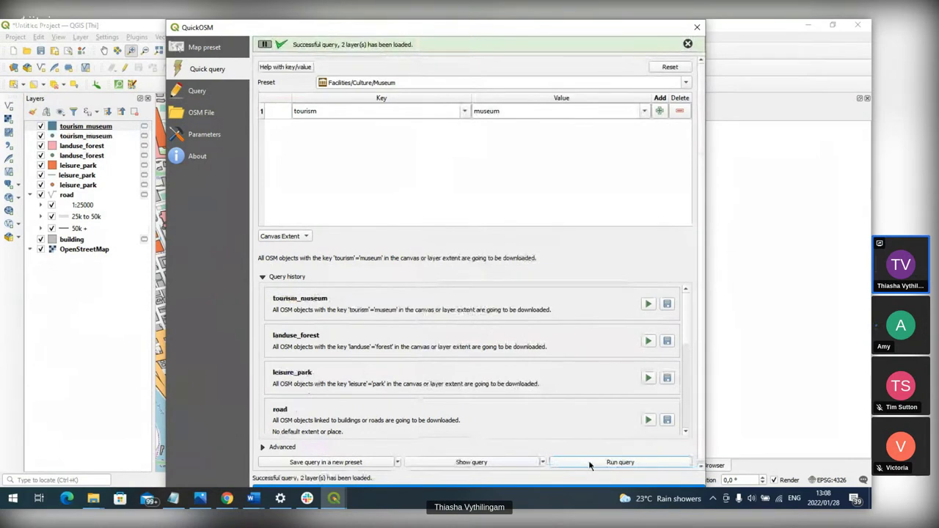
{"action": "left_click", "coordinate": [411, 83]}
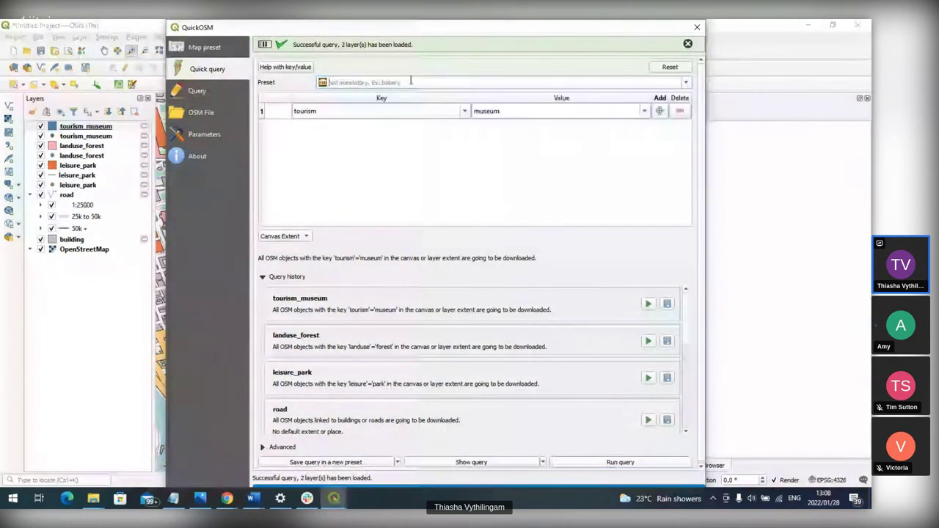
{"action": "left_click", "coordinate": [405, 70]}
{"action": "left_click", "coordinate": [652, 460]}
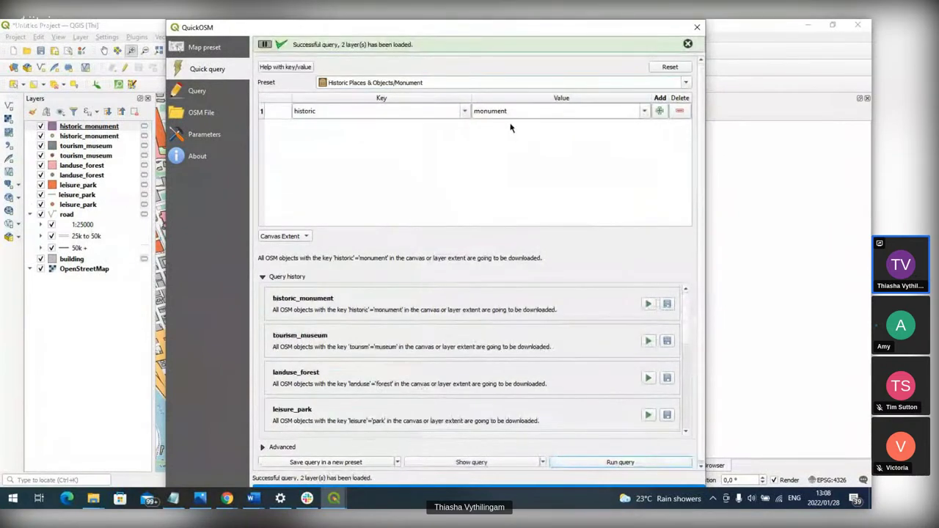
{"action": "left_click", "coordinate": [538, 78]}
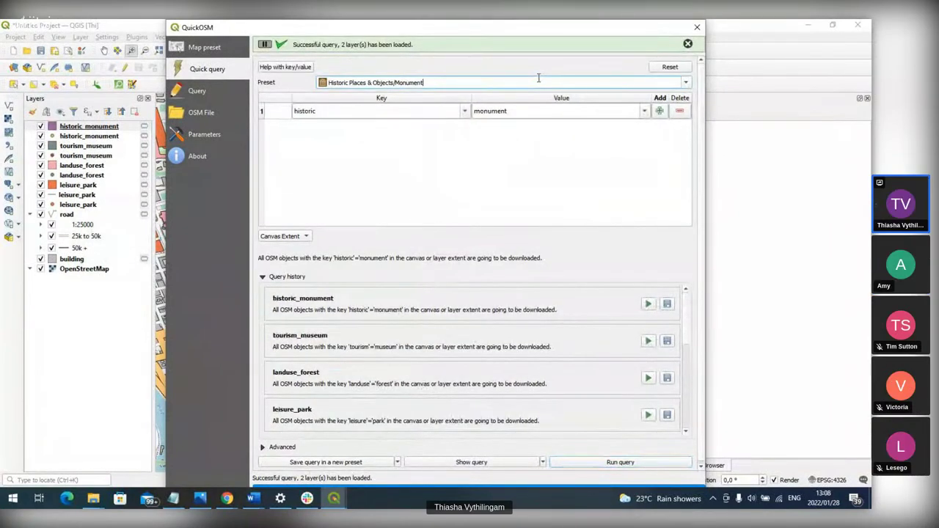
Step: Download amenity=theatre features using the Theatre preset
{"action": "key", "text": "ctrl+a"}
{"action": "type", "text": "the"}
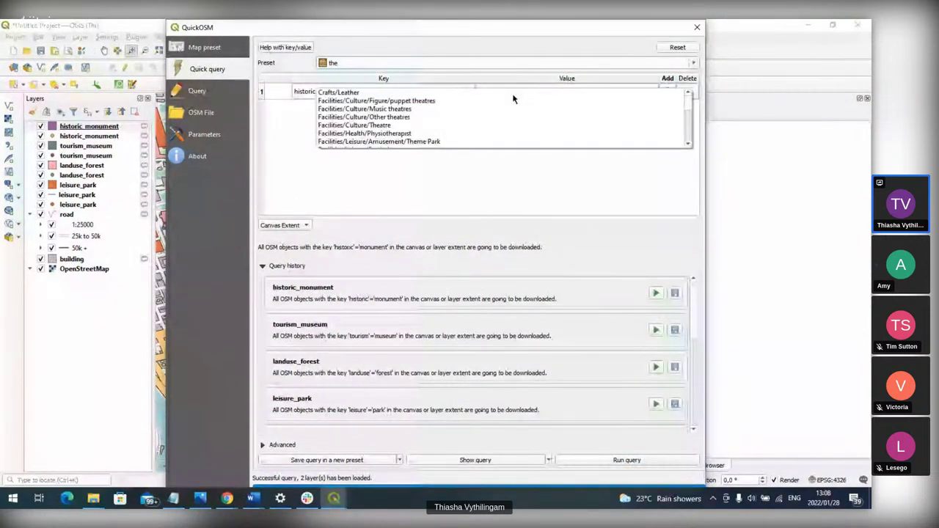
{"action": "left_click", "coordinate": [354, 124]}
{"action": "left_click", "coordinate": [643, 459]}
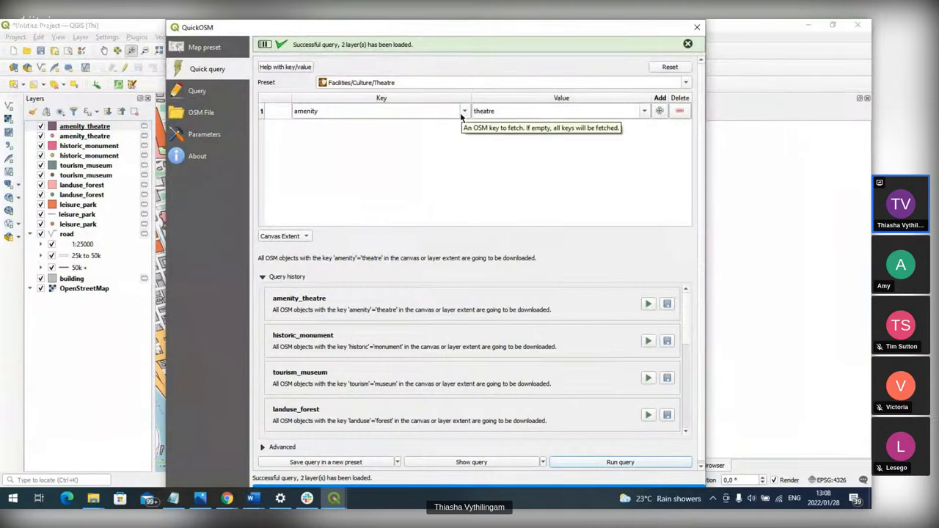
Step: Query key tourism with value information to download tourist information points
{"action": "left_click", "coordinate": [468, 91]}
{"action": "left_click_drag", "start_coordinate": [470, 120], "coordinate": [469, 175]}
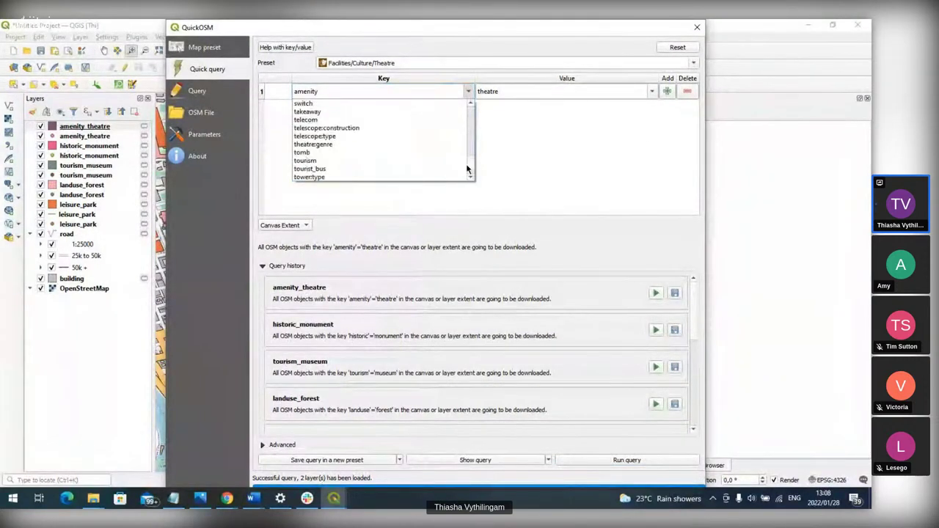
{"action": "scroll", "coordinate": [468, 169], "scroll_direction": "up", "scroll_amount": 4}
{"action": "scroll", "coordinate": [468, 169], "scroll_direction": "down", "scroll_amount": 2}
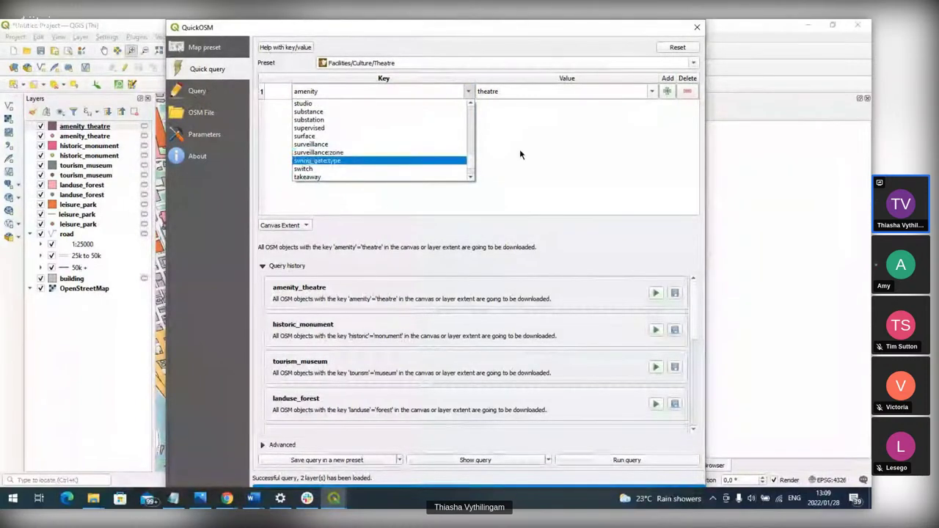
{"action": "key", "text": "Down"}
{"action": "key", "text": "Down"}
{"action": "key", "text": "Down"}
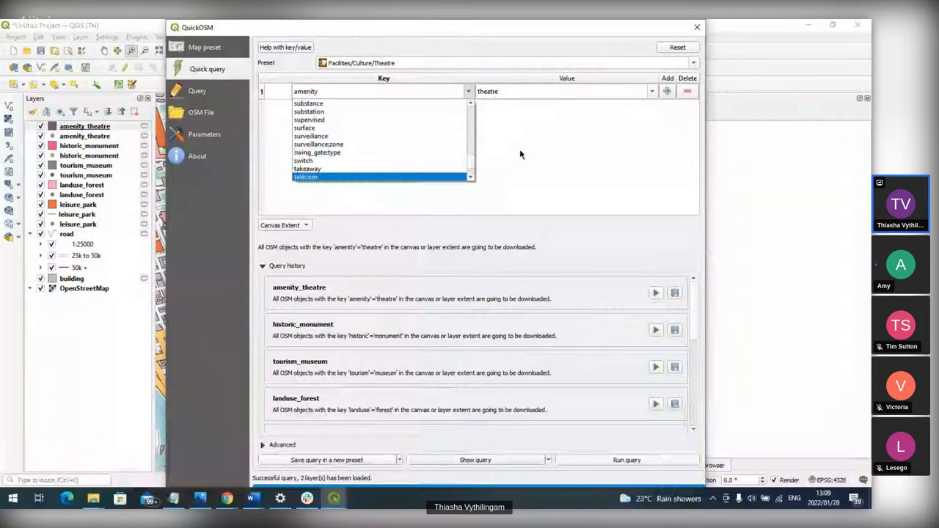
{"action": "key", "text": "Down"}
{"action": "key", "text": "Return"}
{"action": "left_click", "coordinate": [651, 91]}
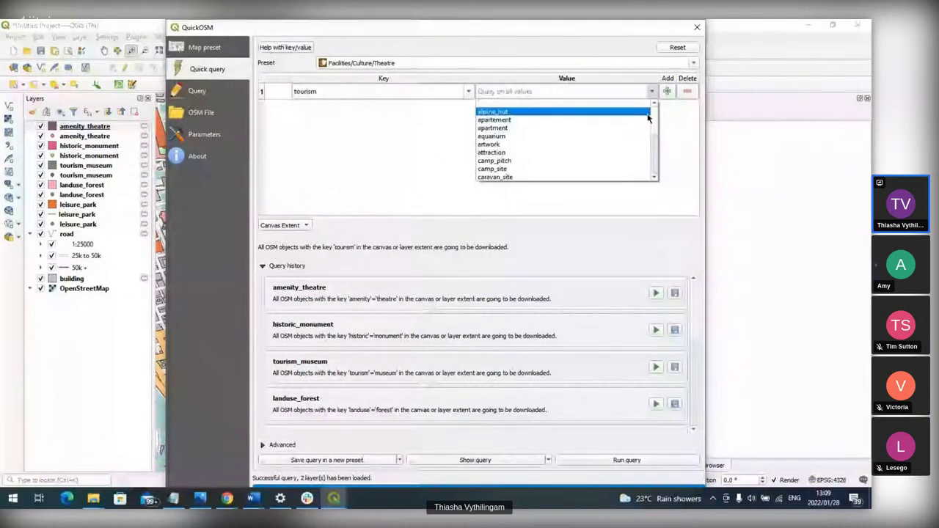
{"action": "scroll", "coordinate": [648, 118], "scroll_direction": "down", "scroll_amount": 3}
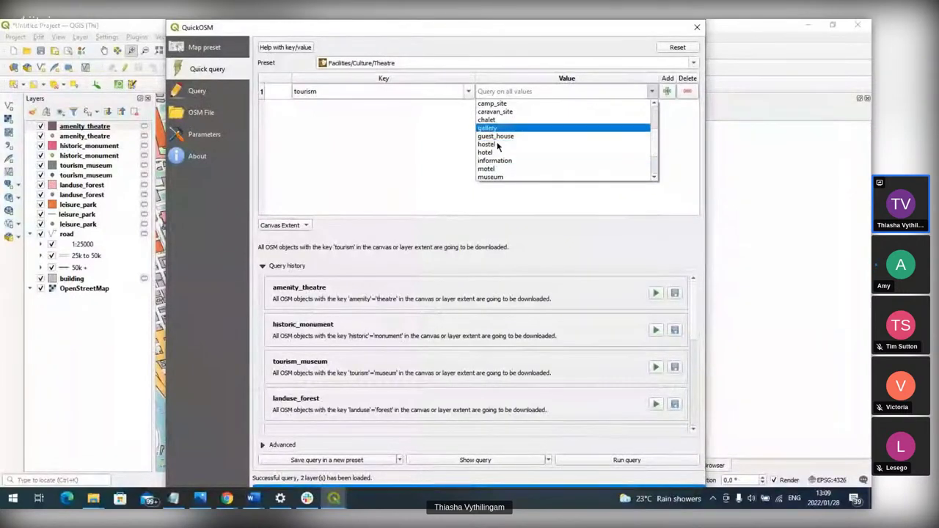
{"action": "key", "text": "Down"}
{"action": "key", "text": "Down"}
{"action": "key", "text": "Down"}
{"action": "key", "text": "Down"}
{"action": "key", "text": "Return"}
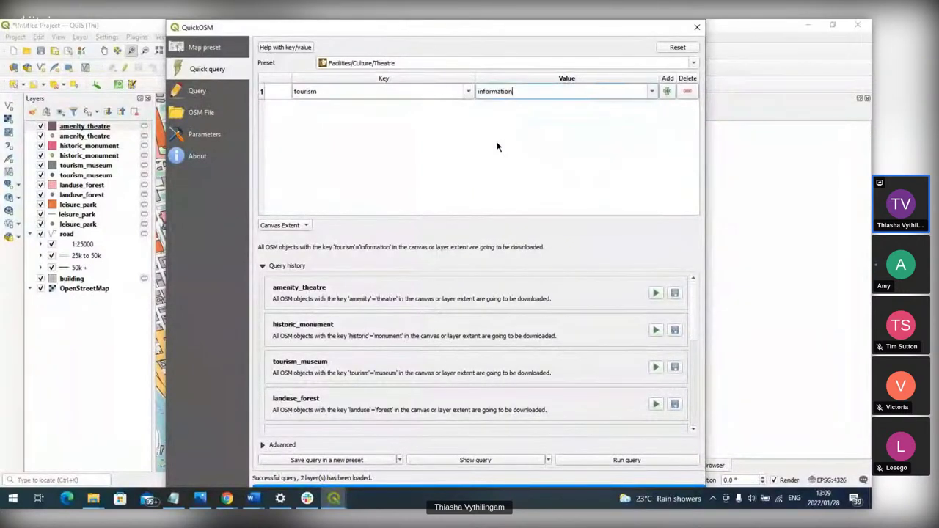
{"action": "left_click", "coordinate": [589, 461]}
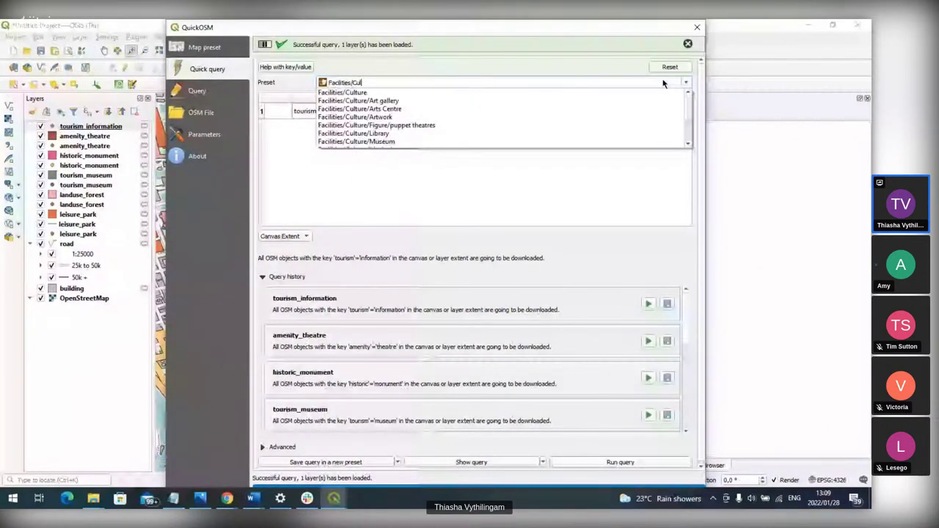
Step: Download tourism=picnic_site features using the Picnic Site preset
{"action": "key", "text": "ctrl+a"}
{"action": "key", "text": "BackSpace"}
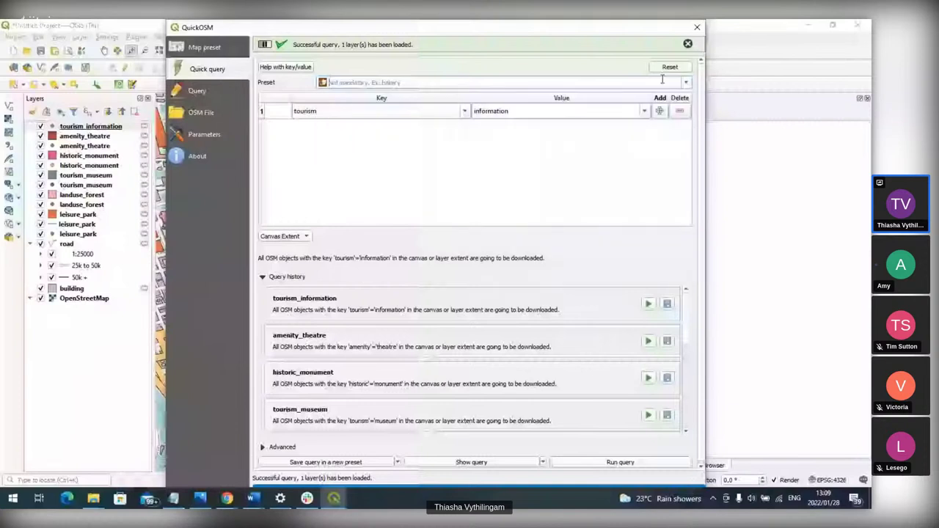
{"action": "type", "text": "pic"}
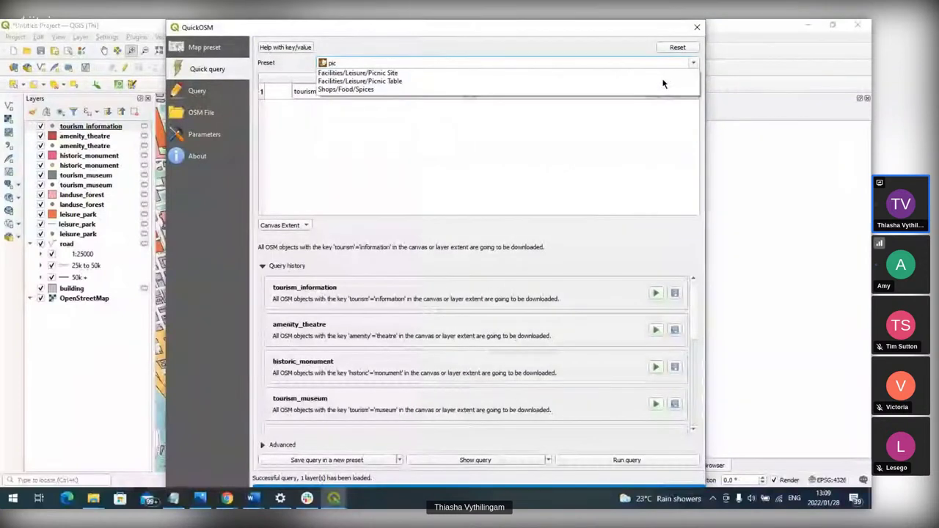
{"action": "key", "text": "Return"}
{"action": "left_click", "coordinate": [631, 460]}
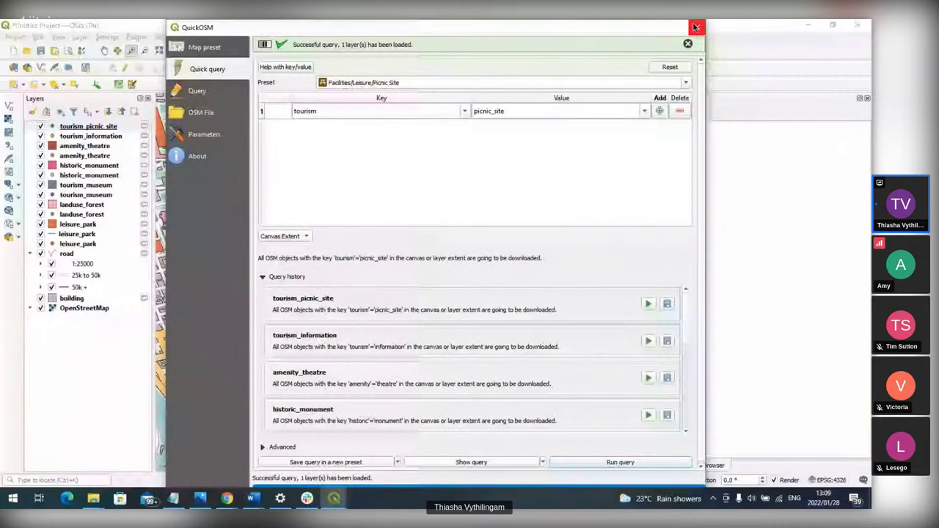
Step: Close QuickOSM to view the downloaded park, forest and point layers over Villa Borghese
{"action": "left_click", "coordinate": [694, 28]}
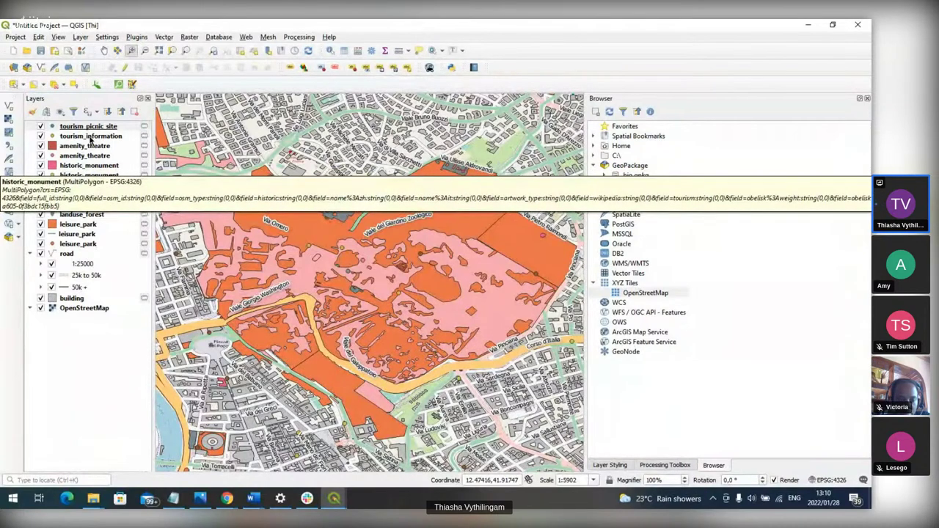
Step: Hide the OpenStreetMap basemap and import tourism_picnic_site through building into the Villaborghese2 GeoPackage
{"action": "left_click", "coordinate": [88, 127]}
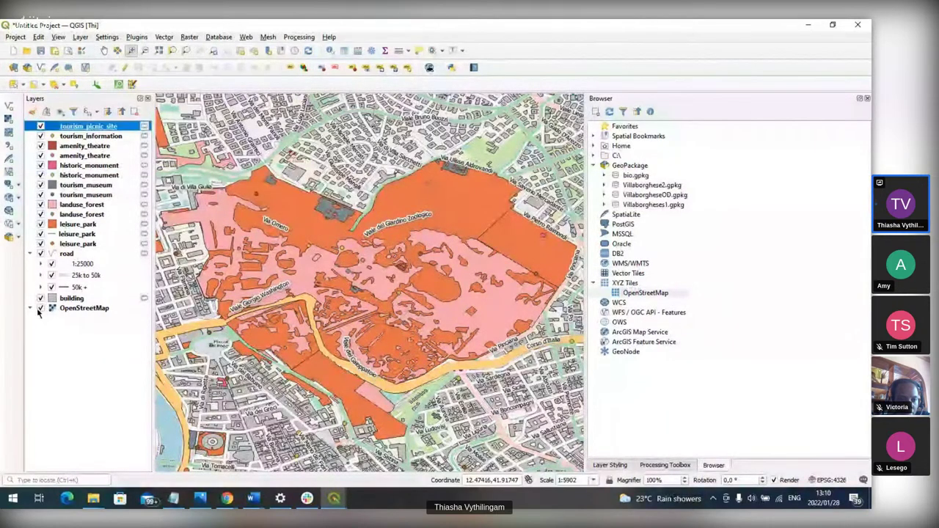
{"action": "left_click", "coordinate": [40, 308]}
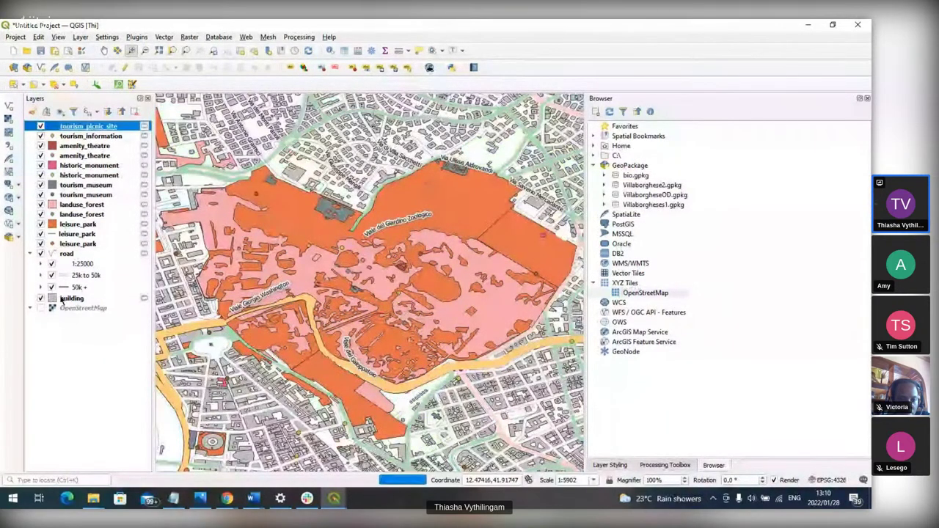
{"action": "left_click", "coordinate": [71, 299], "text": "shift"}
{"action": "left_click", "coordinate": [73, 128]}
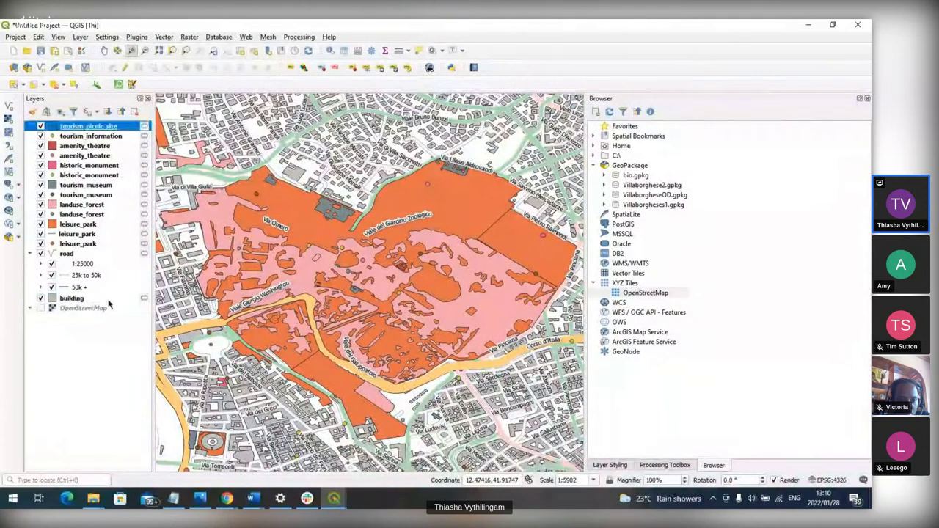
{"action": "left_click", "coordinate": [97, 300], "text": "shift"}
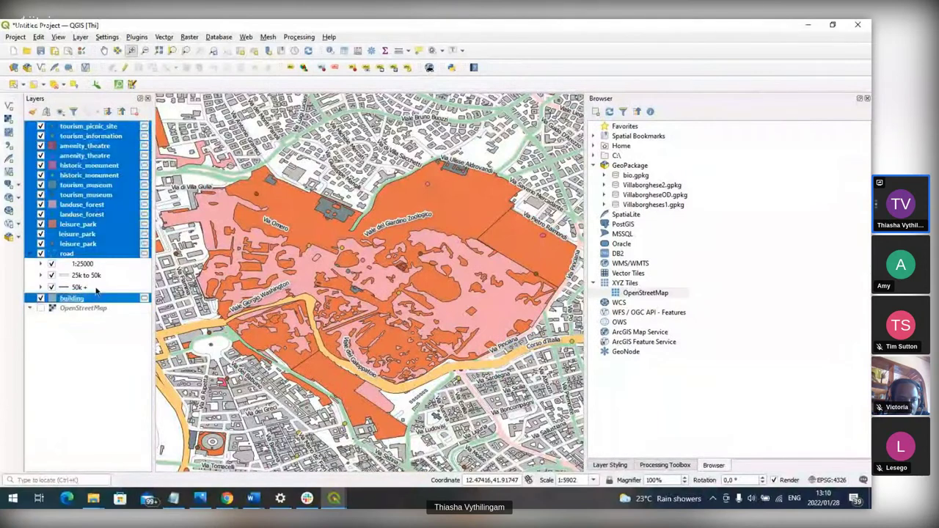
{"action": "left_click_drag", "start_coordinate": [87, 206], "coordinate": [663, 187]}
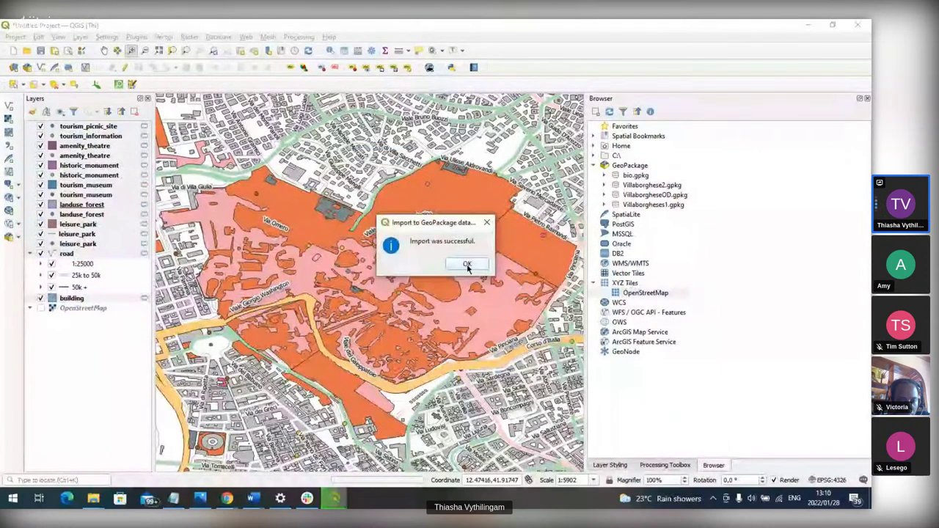
{"action": "left_click", "coordinate": [465, 264]}
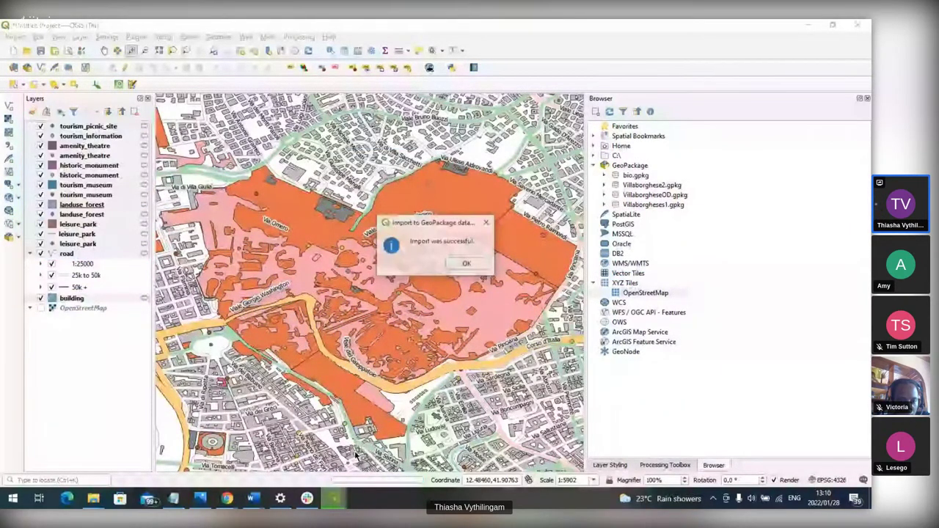
{"action": "key", "text": "Return"}
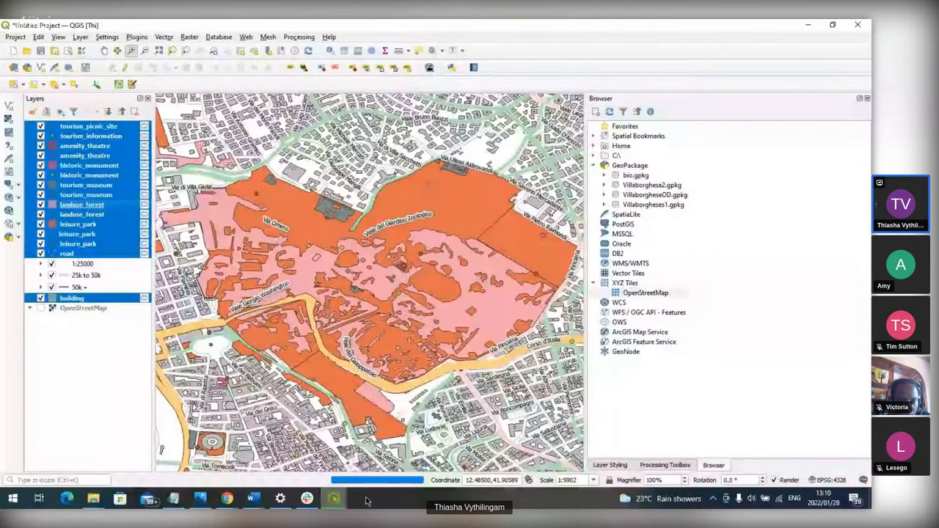
Step: Switch to the Version 2 QGIS window and select the monument layer in the TourismMap group
{"action": "mouse_move", "coordinate": [347, 506]}
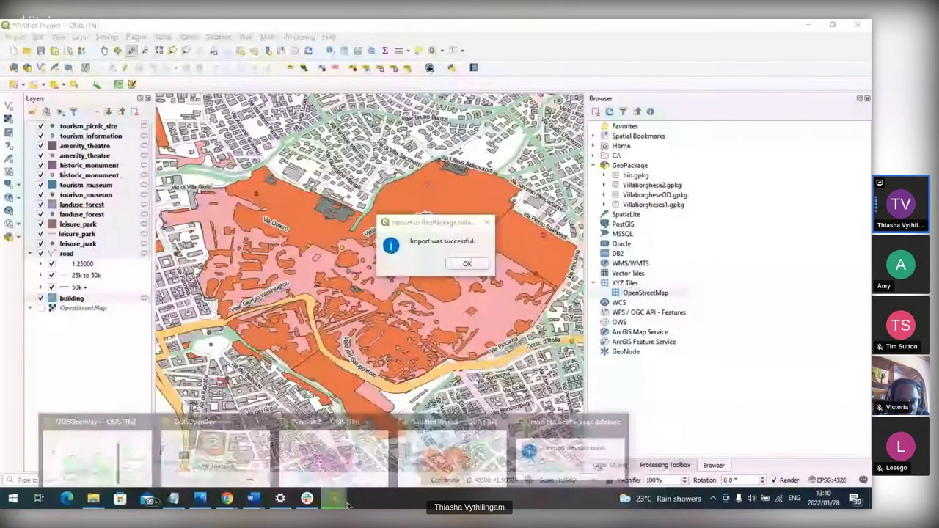
{"action": "left_click", "coordinate": [338, 458]}
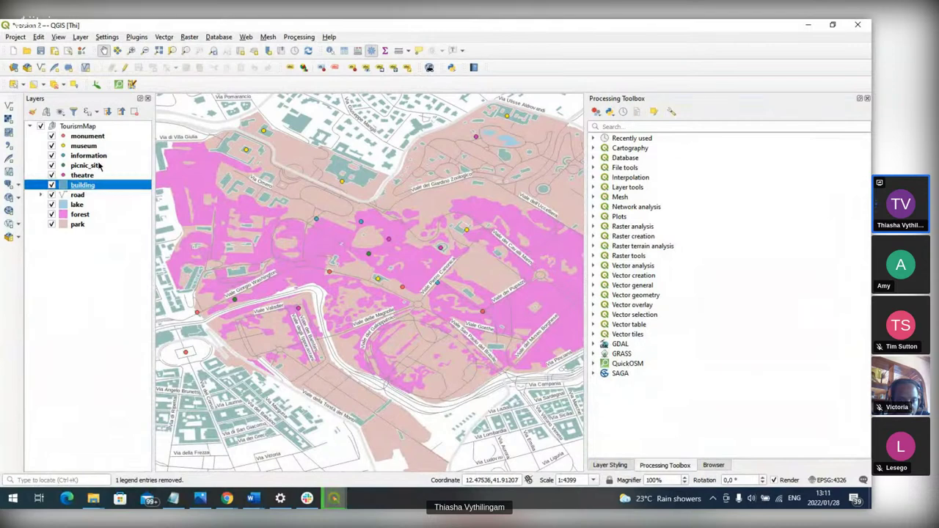
{"action": "left_click", "coordinate": [73, 129]}
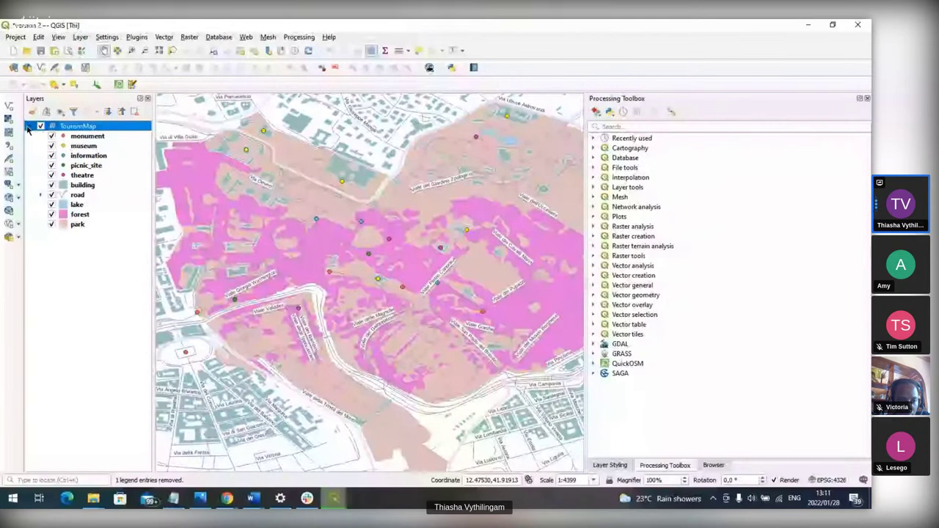
{"action": "left_click", "coordinate": [29, 127]}
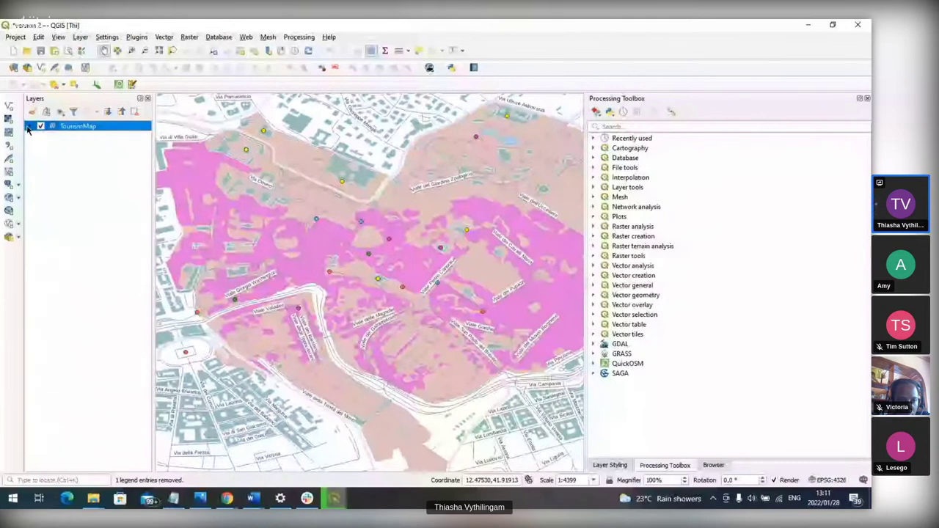
{"action": "left_click", "coordinate": [29, 127]}
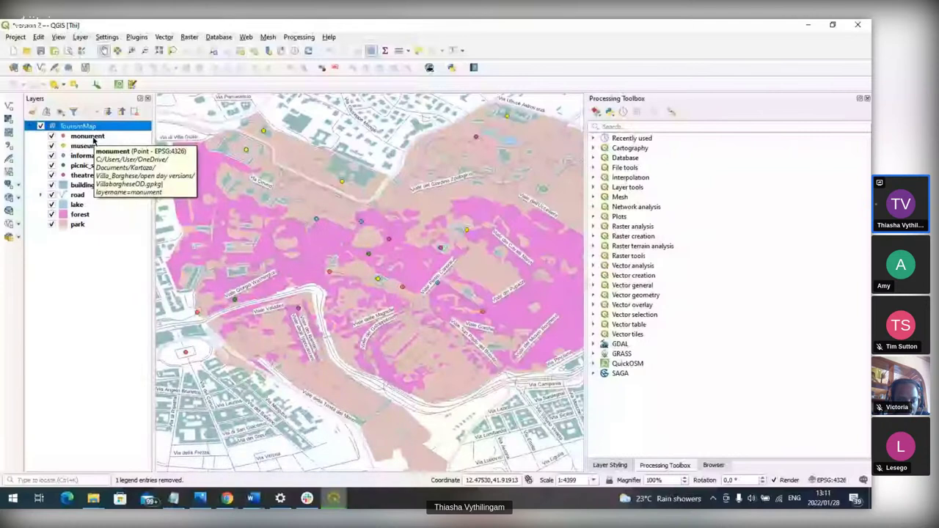
{"action": "left_click", "coordinate": [92, 137]}
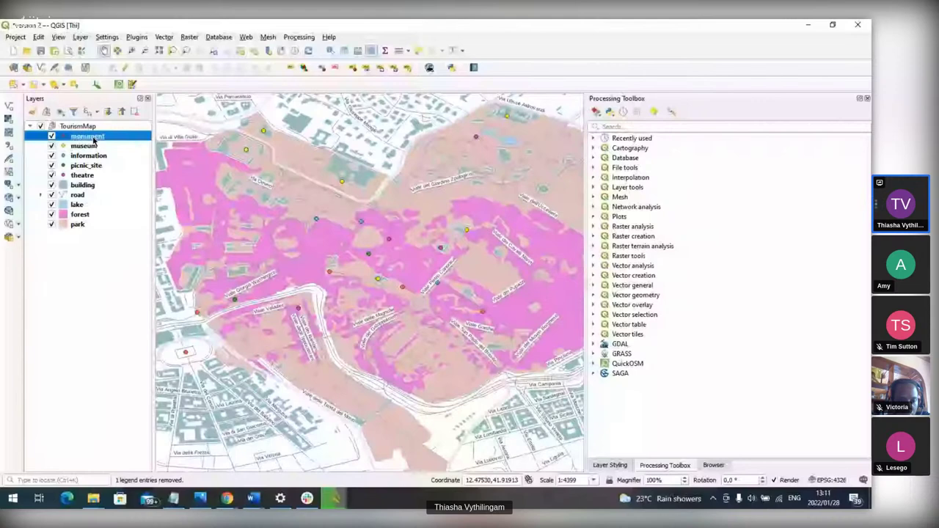
Step: Change the monument marker to an SVG Marker with width 6
{"action": "left_click", "coordinate": [606, 466]}
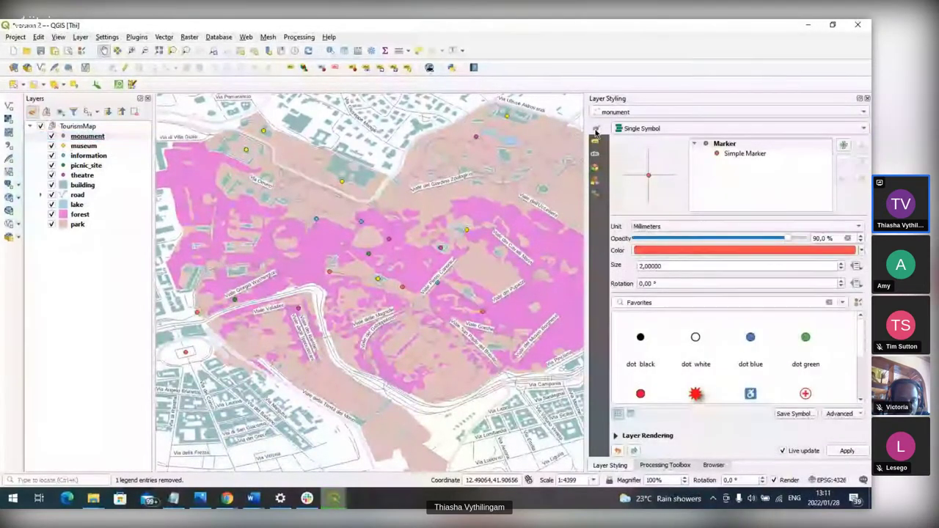
{"action": "left_click", "coordinate": [745, 154]}
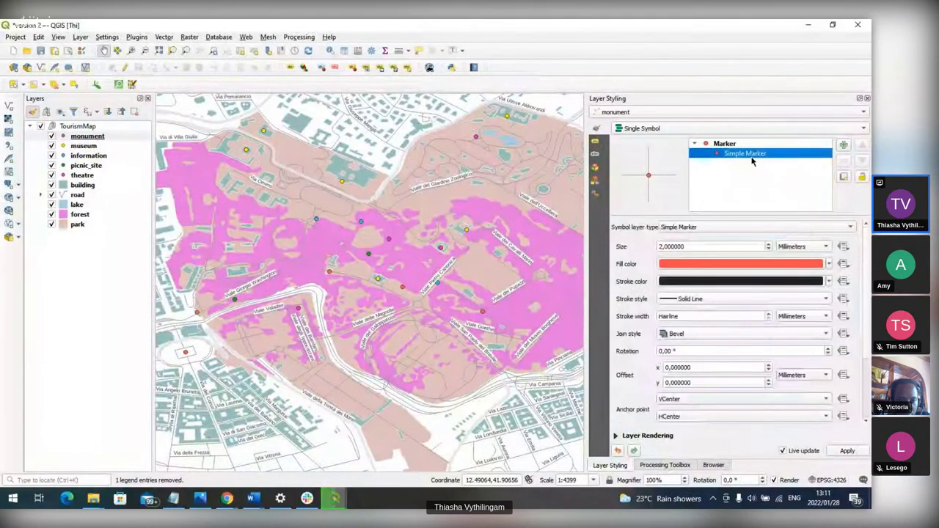
{"action": "left_click", "coordinate": [819, 234]}
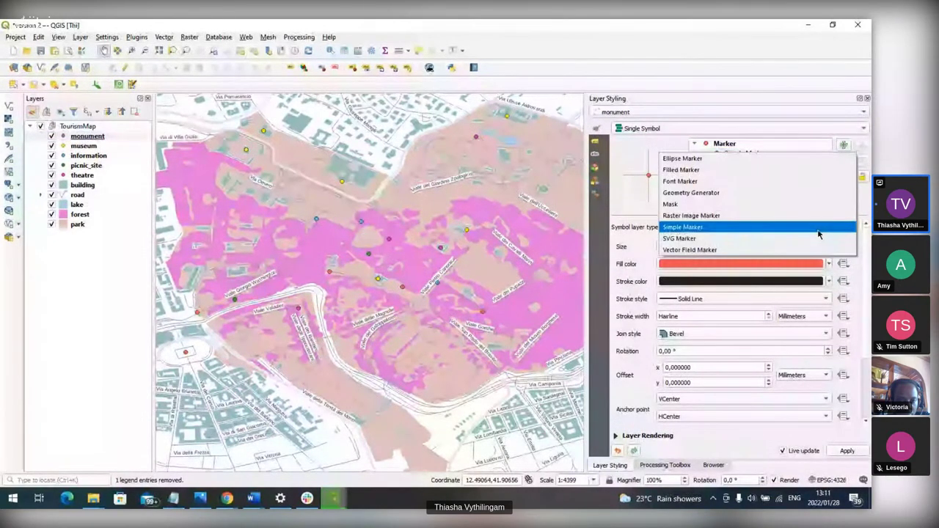
{"action": "left_click", "coordinate": [817, 238]}
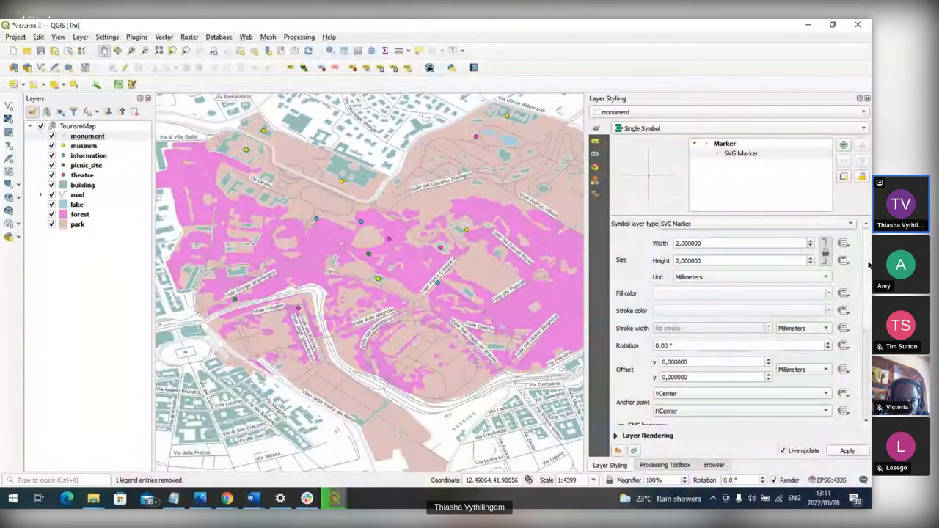
{"action": "scroll", "coordinate": [867, 268], "scroll_direction": "down", "scroll_amount": 1}
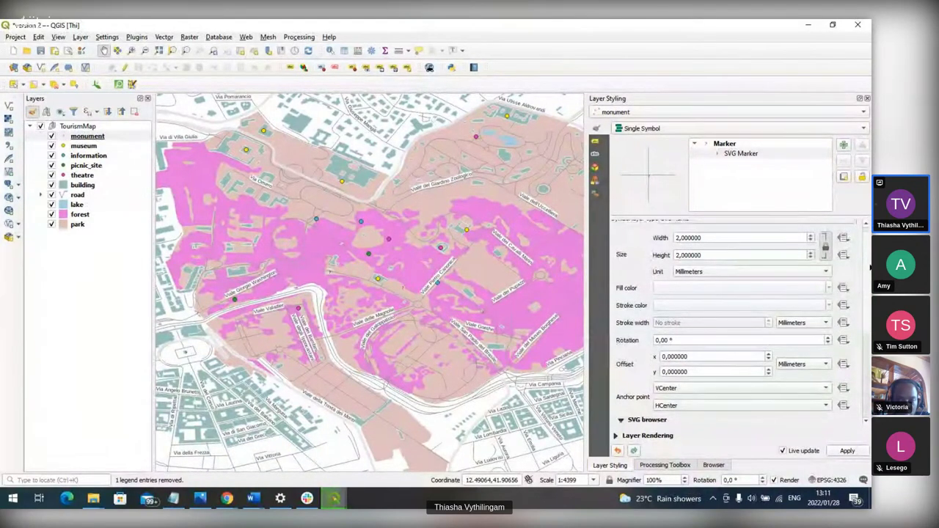
{"action": "left_click_drag", "start_coordinate": [750, 238], "coordinate": [660, 239]}
{"action": "type", "text": "6"}
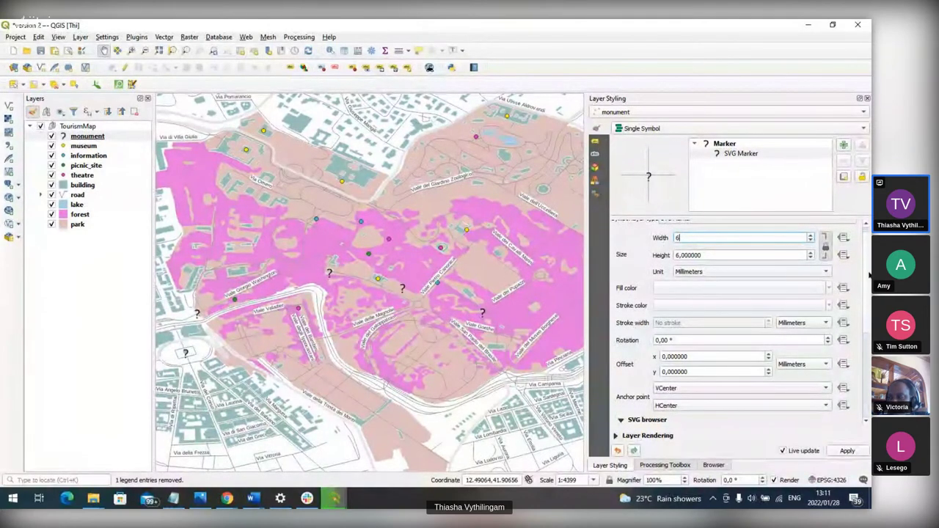
Step: Choose the landmark tourism=museum SVG icon and embed it in the monument symbol
{"action": "scroll", "coordinate": [704, 330], "scroll_direction": "down", "scroll_amount": 5}
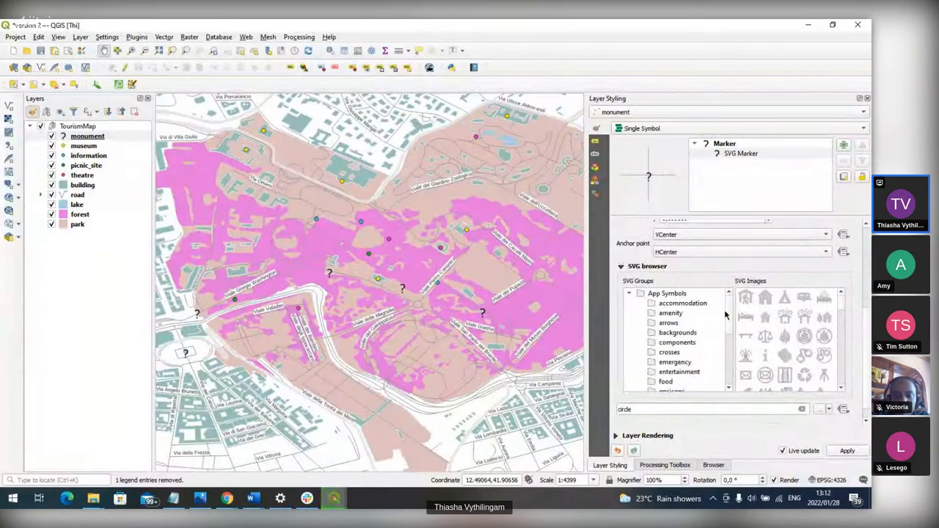
{"action": "scroll", "coordinate": [726, 334], "scroll_direction": "down", "scroll_amount": 1}
{"action": "scroll", "coordinate": [726, 334], "scroll_direction": "down", "scroll_amount": 1}
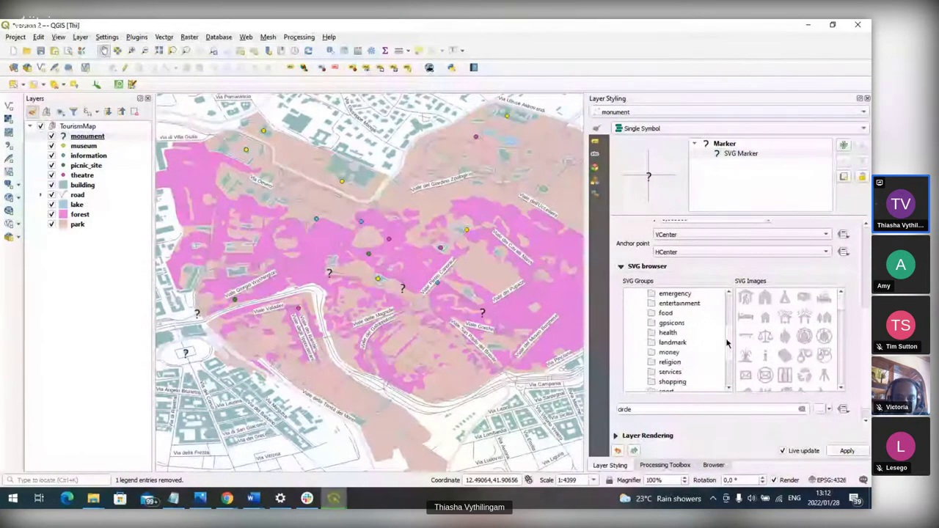
{"action": "left_click", "coordinate": [671, 343]}
{"action": "left_click", "coordinate": [824, 316]}
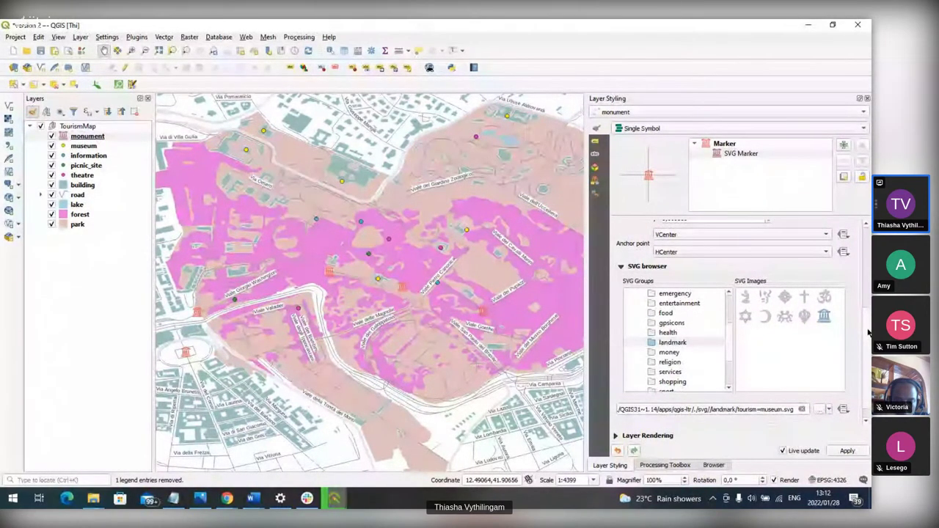
{"action": "scroll", "coordinate": [867, 313], "scroll_direction": "up", "scroll_amount": 2}
{"action": "scroll", "coordinate": [868, 313], "scroll_direction": "up", "scroll_amount": 2}
{"action": "scroll", "coordinate": [817, 383], "scroll_direction": "down", "scroll_amount": 4}
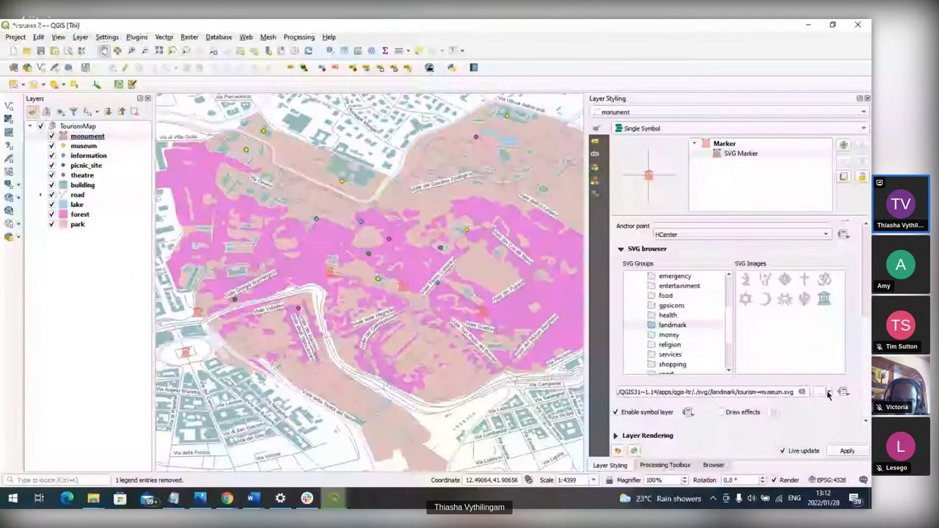
{"action": "left_click", "coordinate": [828, 394]}
{"action": "left_click", "coordinate": [822, 417]}
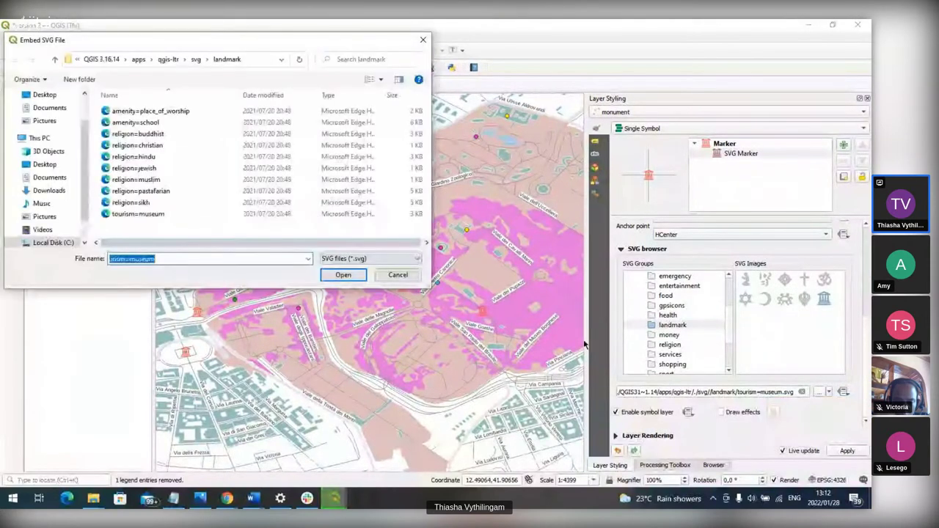
{"action": "left_click", "coordinate": [354, 275]}
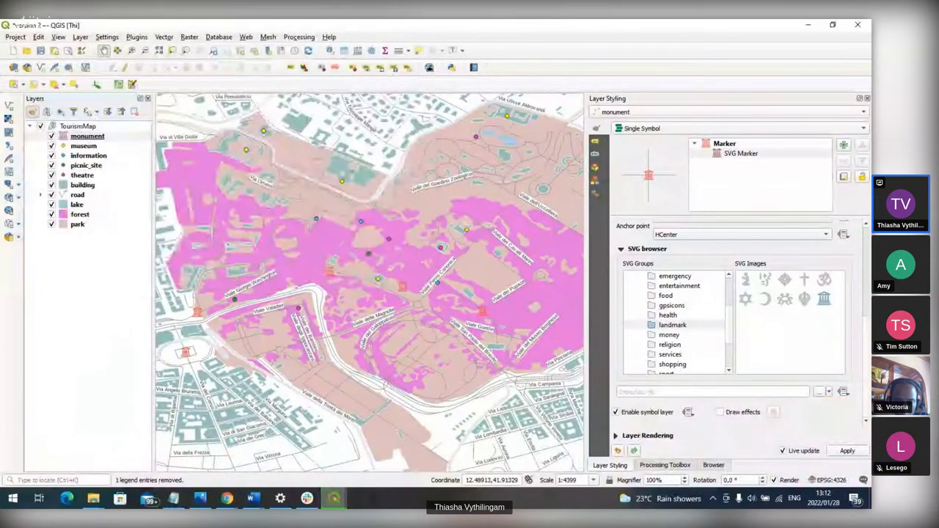
{"action": "scroll", "coordinate": [733, 330], "scroll_direction": "up", "scroll_amount": 2}
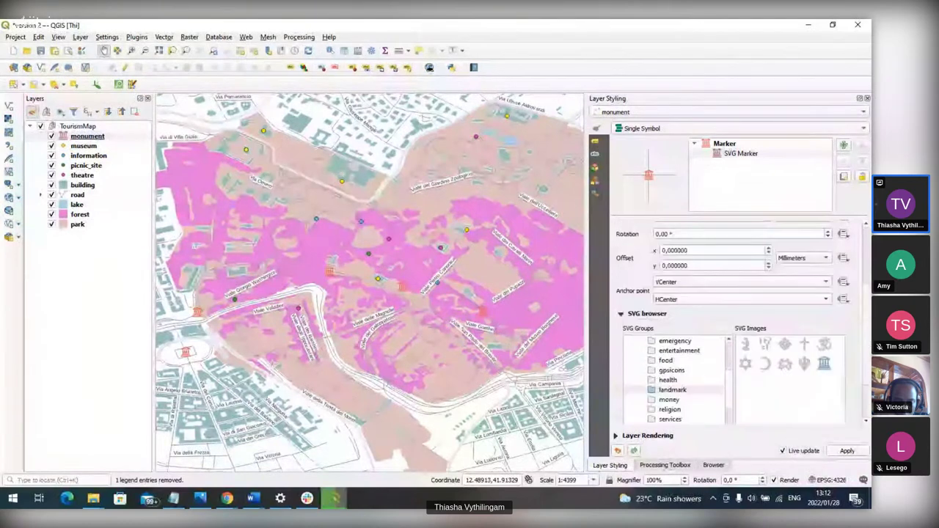
{"action": "scroll", "coordinate": [734, 330], "scroll_direction": "up", "scroll_amount": 3}
{"action": "left_click", "coordinate": [831, 295]}
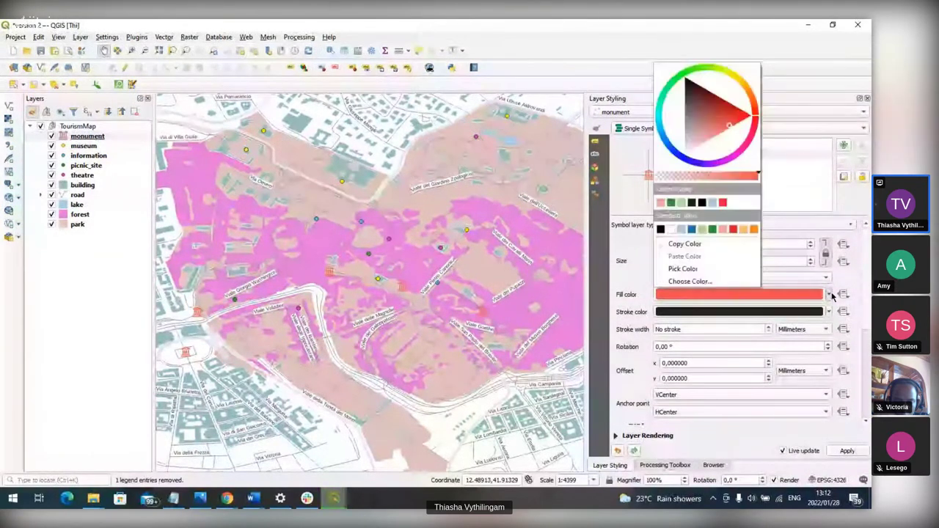
Step: Make the monument icons black and label each monument with its name
{"action": "left_click", "coordinate": [661, 229]}
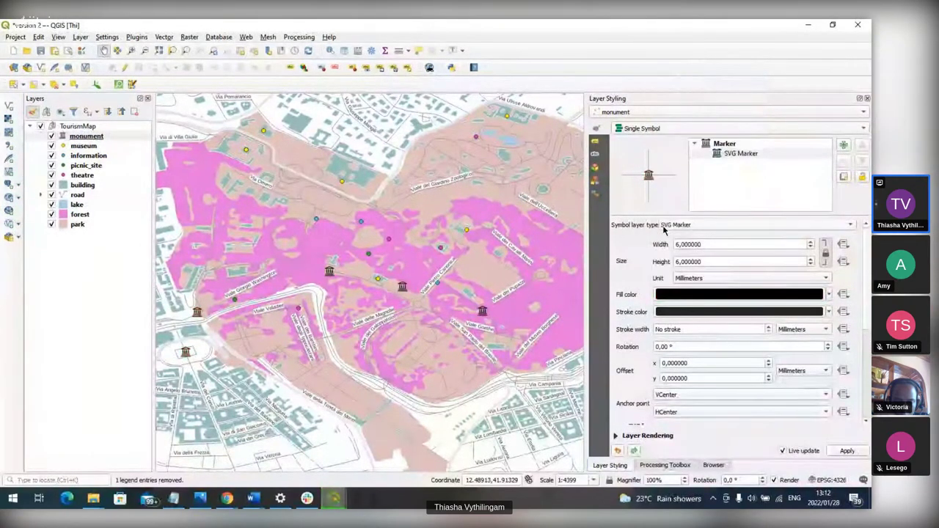
{"action": "left_click", "coordinate": [592, 145]}
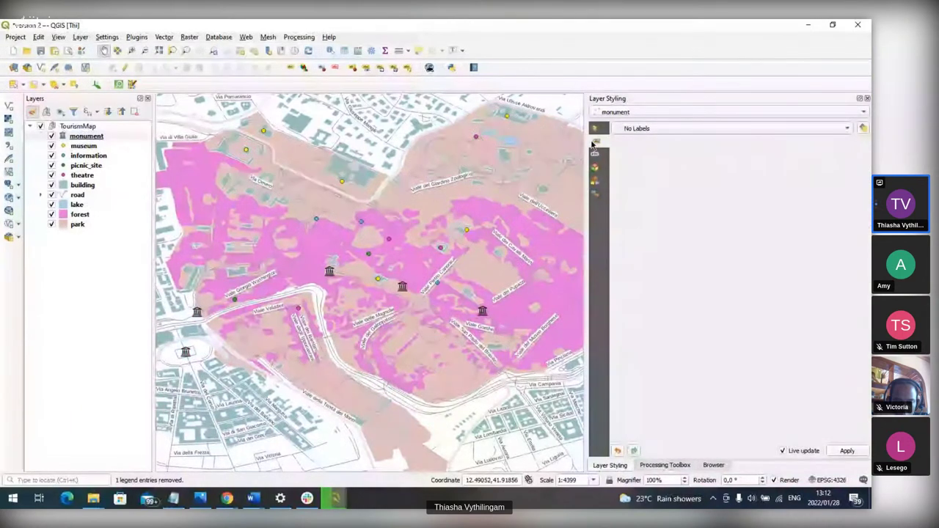
{"action": "left_click", "coordinate": [658, 128]}
{"action": "key", "text": "Escape"}
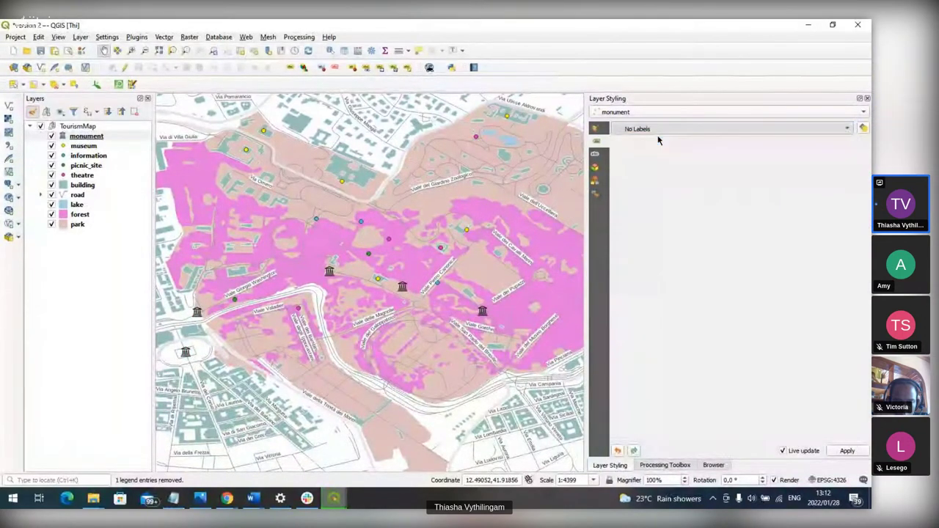
{"action": "left_click", "coordinate": [658, 129]}
{"action": "left_click", "coordinate": [658, 151]}
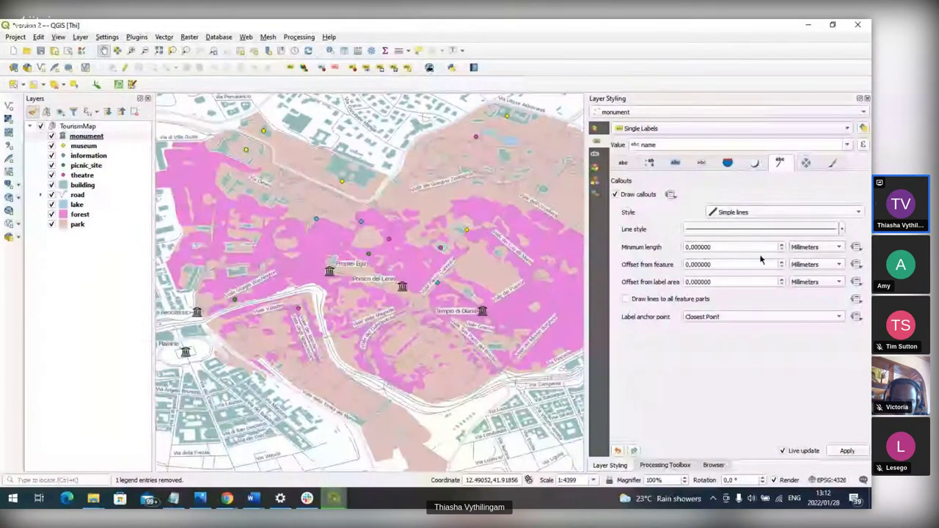
Step: Disable label masking for monuments after reviewing the buffer, background and callout settings
{"action": "left_click", "coordinate": [624, 165]}
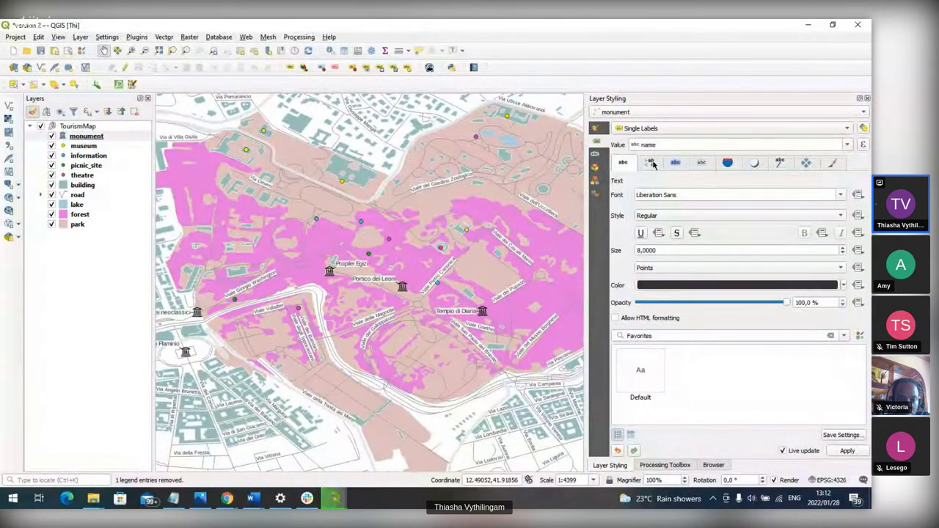
{"action": "left_click", "coordinate": [673, 162]}
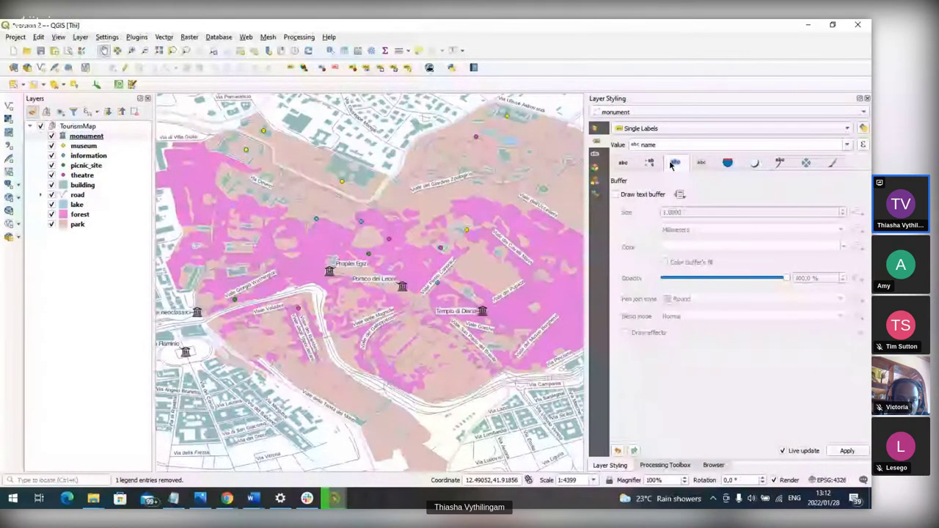
{"action": "left_click", "coordinate": [699, 166]}
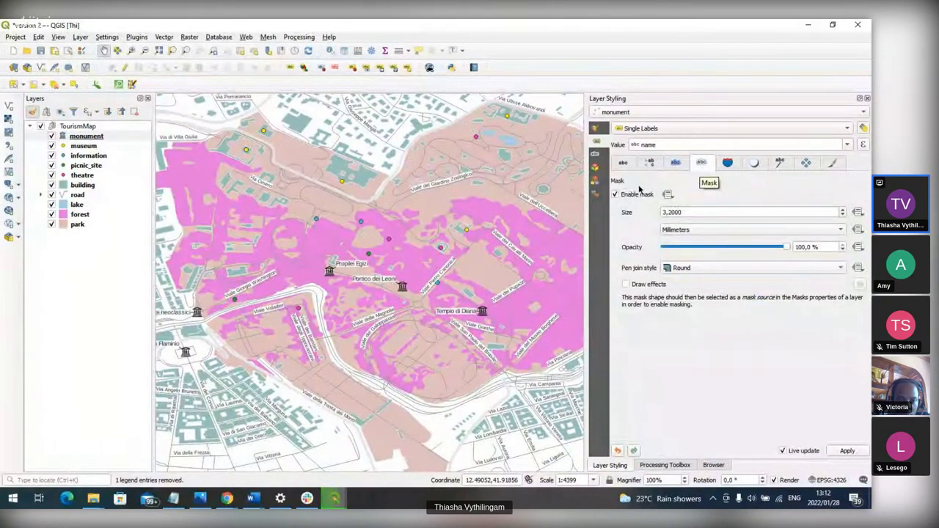
{"action": "left_click", "coordinate": [616, 195]}
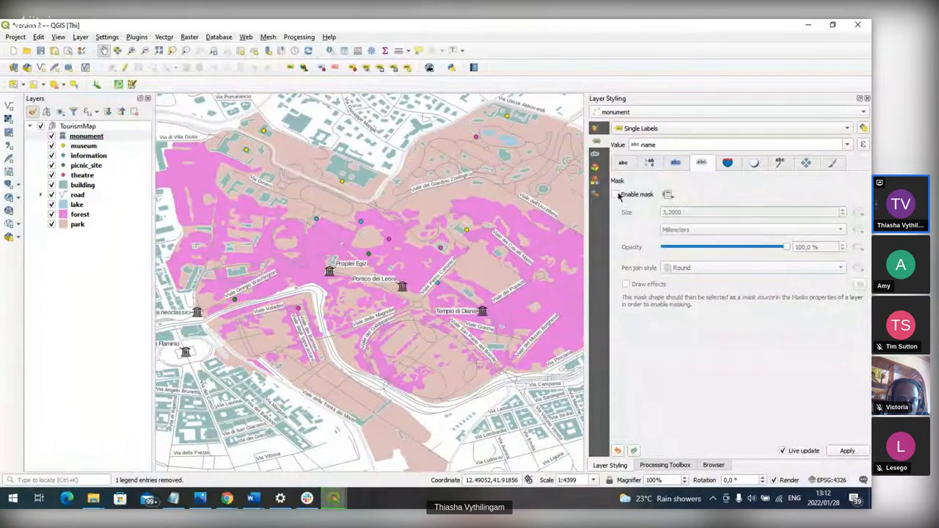
{"action": "left_click", "coordinate": [729, 165]}
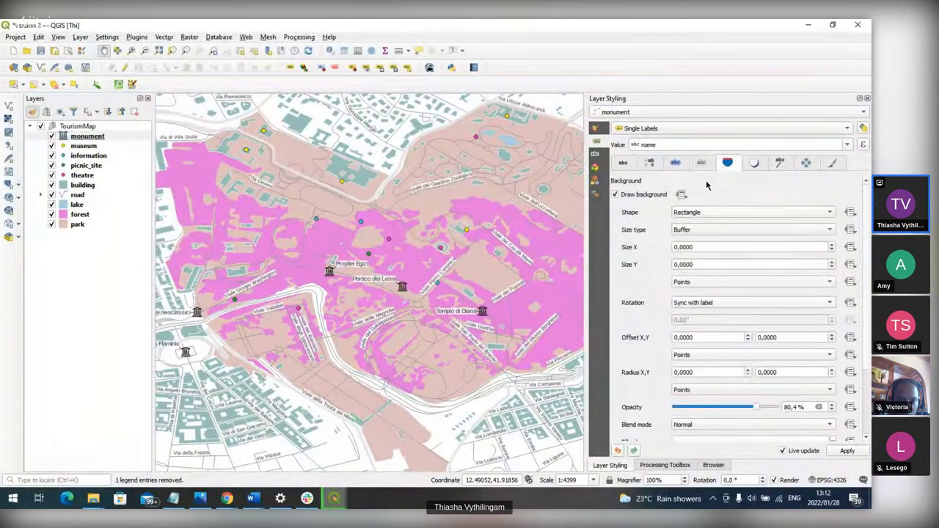
{"action": "left_click", "coordinate": [779, 164]}
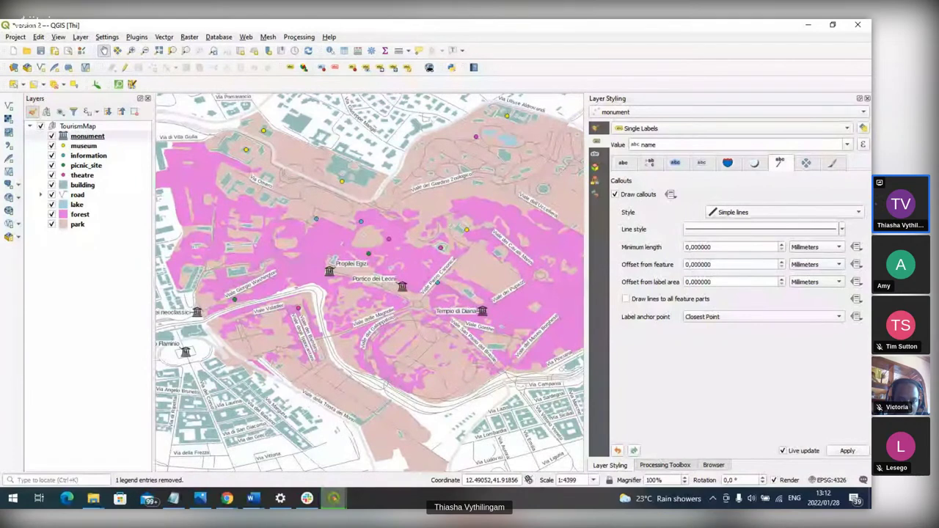
{"action": "left_click", "coordinate": [423, 280]}
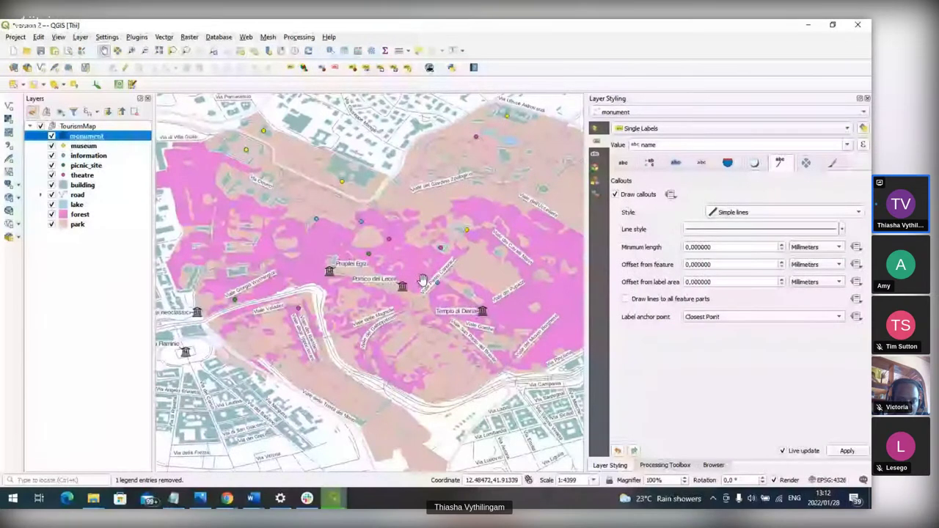
Step: Select the museum layer and dismiss the monument layer's Export menu without exporting
{"action": "left_click", "coordinate": [94, 145]}
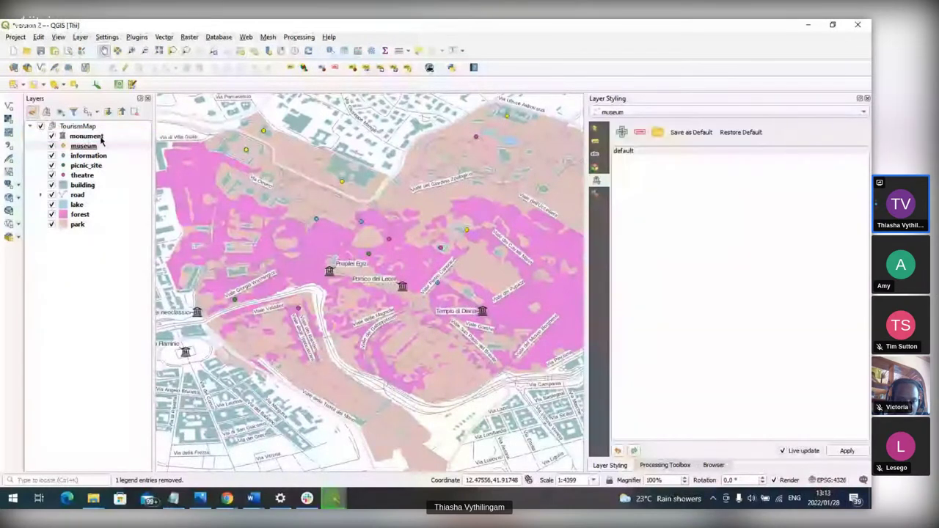
{"action": "right_click", "coordinate": [101, 137]}
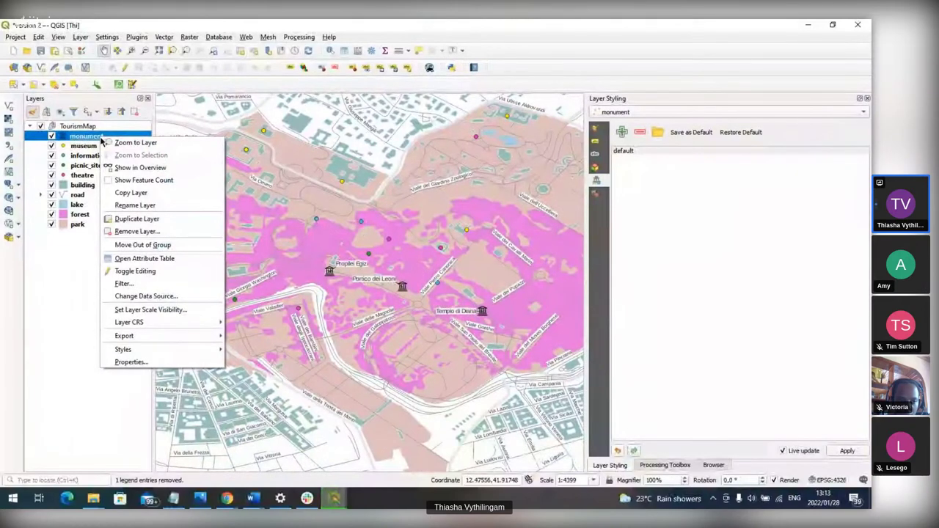
{"action": "mouse_move", "coordinate": [125, 335]}
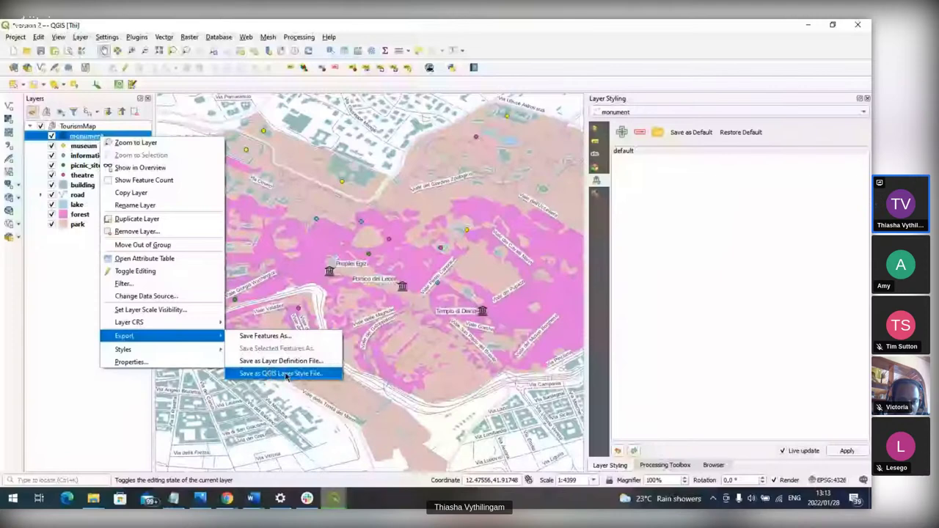
{"action": "left_click", "coordinate": [286, 374]}
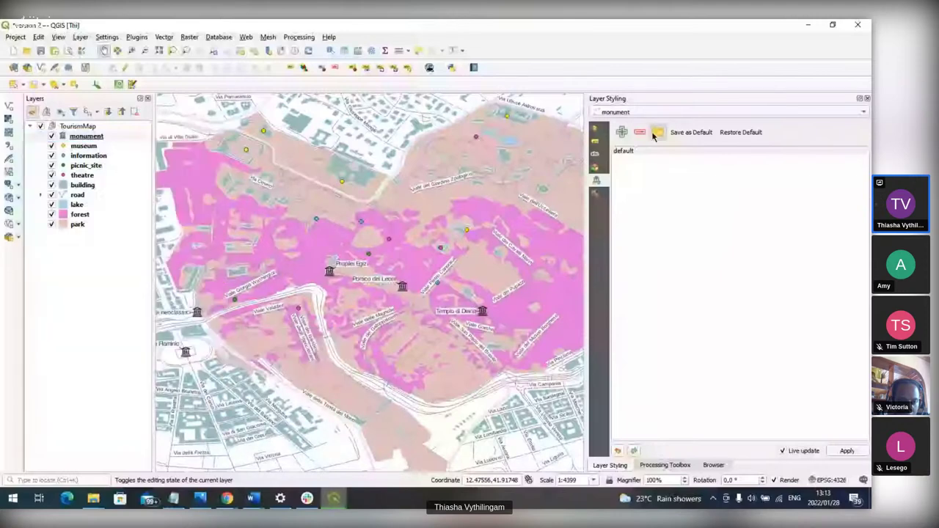
Step: Load the saved .qml styles onto the museum, information and picnic_site layers
{"action": "left_click", "coordinate": [656, 133]}
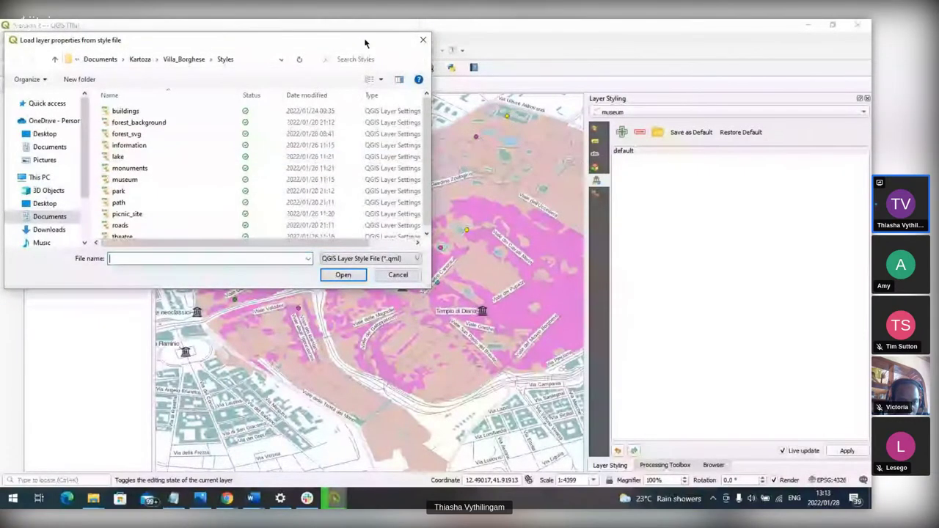
{"action": "left_click_drag", "start_coordinate": [364, 44], "coordinate": [467, 47]}
{"action": "left_click", "coordinate": [227, 183]}
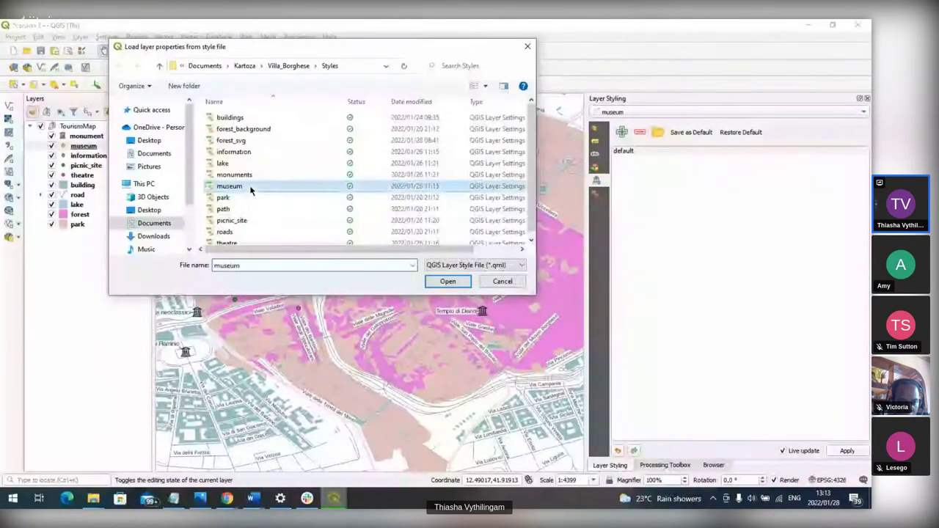
{"action": "left_click", "coordinate": [445, 278]}
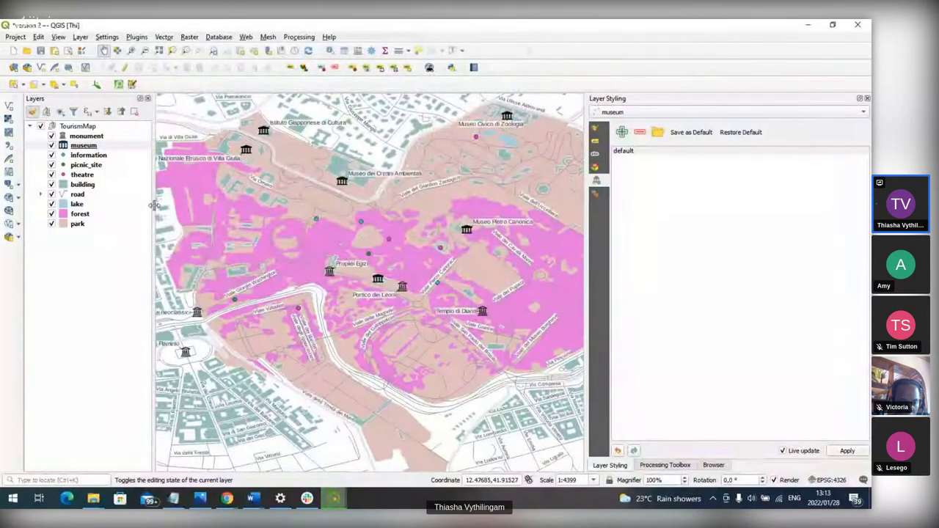
{"action": "left_click", "coordinate": [89, 156]}
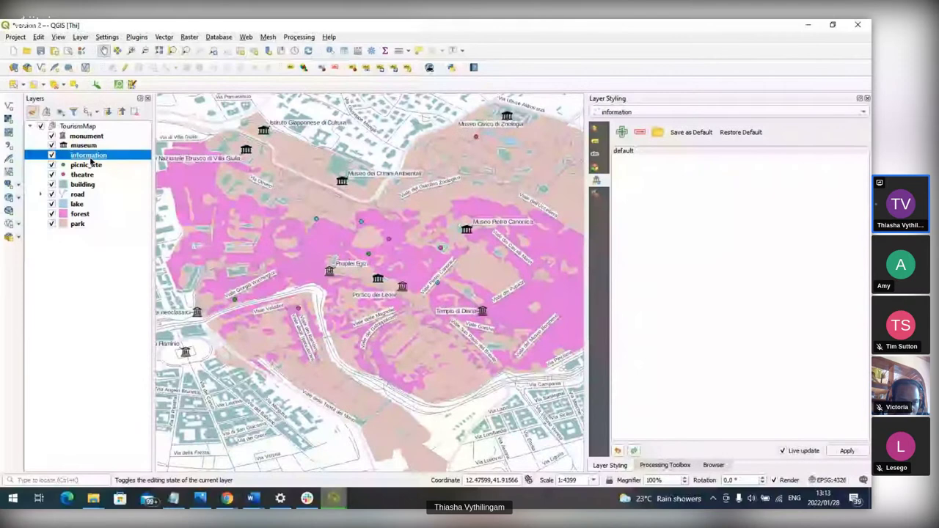
{"action": "left_click", "coordinate": [658, 133]}
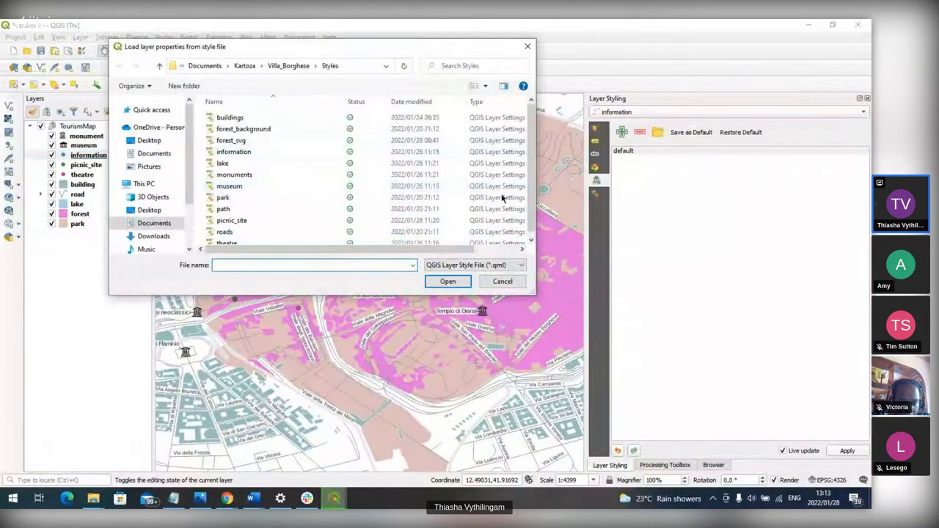
{"action": "left_click", "coordinate": [290, 151]}
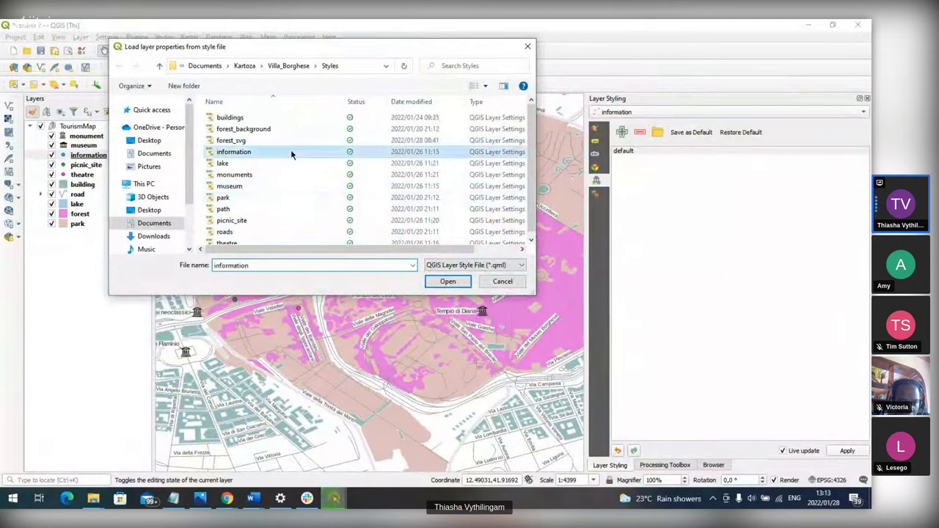
{"action": "left_click", "coordinate": [435, 283]}
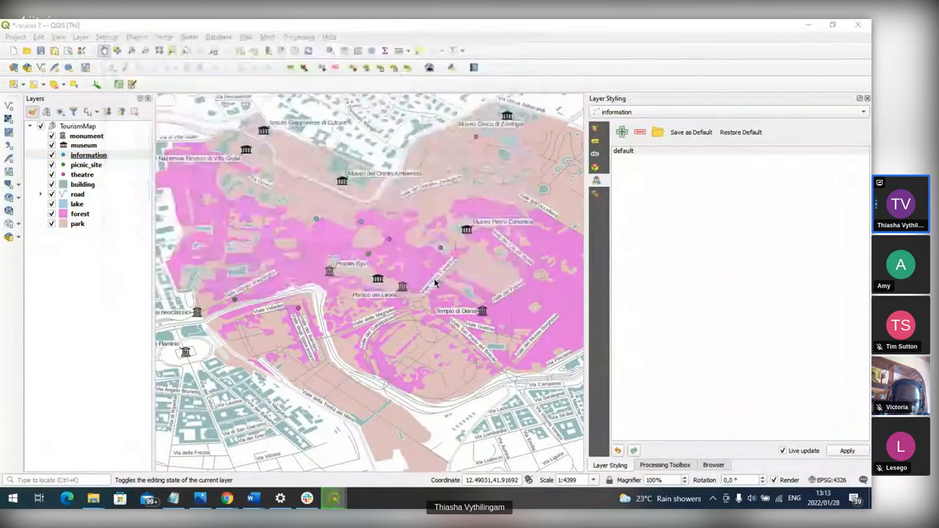
{"action": "left_click", "coordinate": [88, 165]}
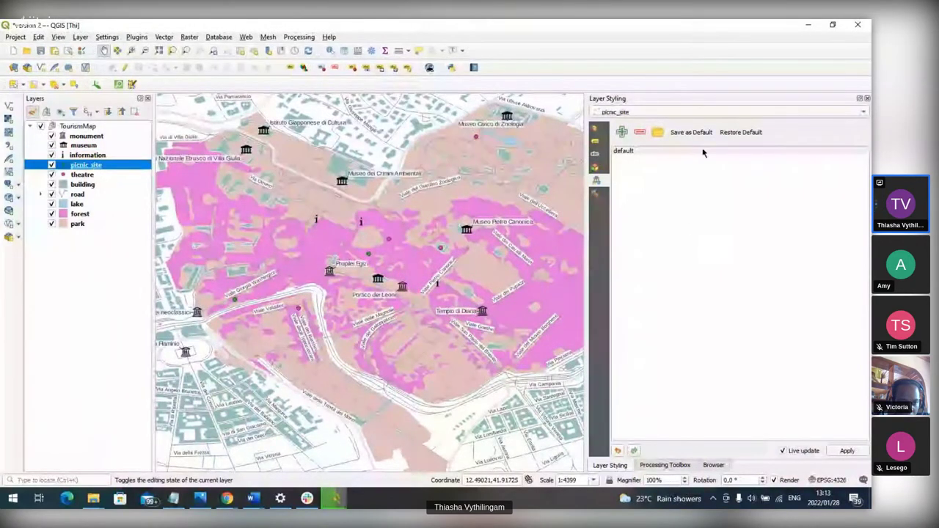
{"action": "left_click", "coordinate": [658, 133]}
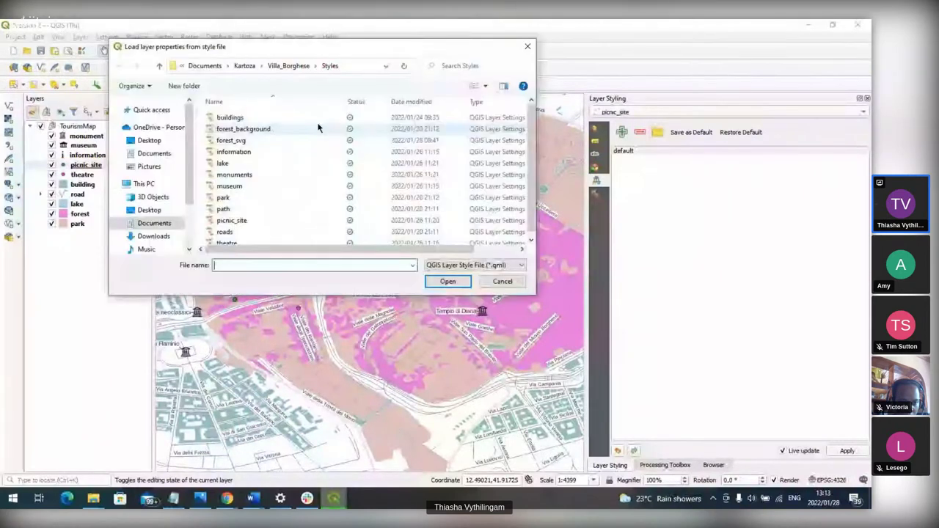
{"action": "left_click", "coordinate": [266, 220]}
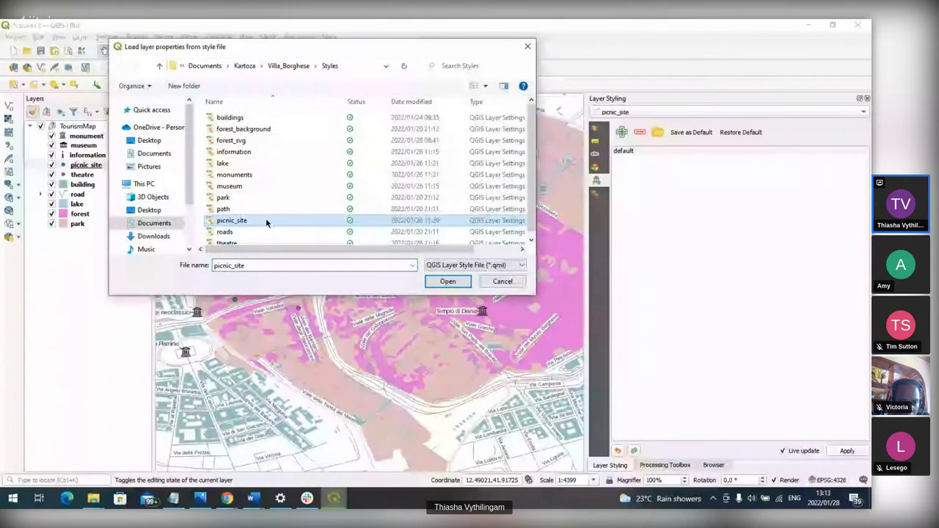
{"action": "left_click", "coordinate": [448, 281]}
Step: Load the saved theatre and buildings .qml styles onto the theatre and building layers
{"action": "left_click", "coordinate": [83, 174]}
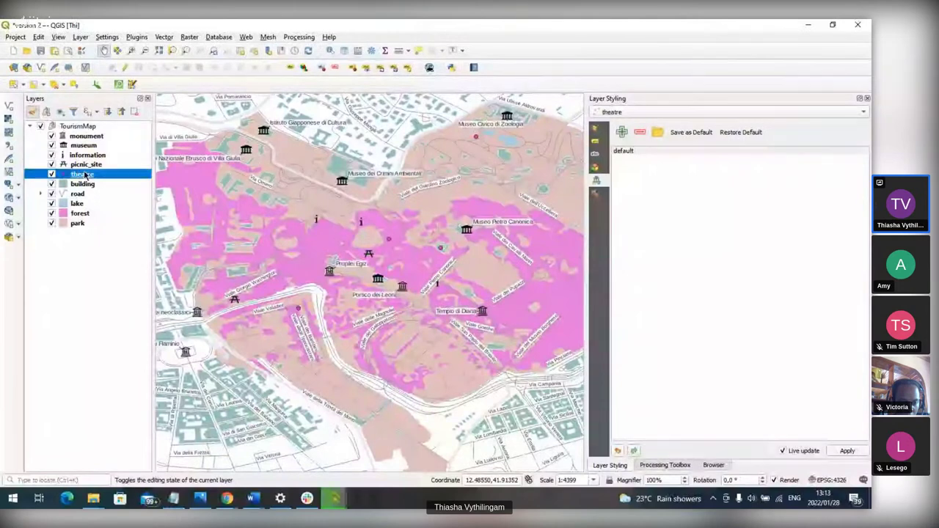
{"action": "left_click", "coordinate": [657, 133]}
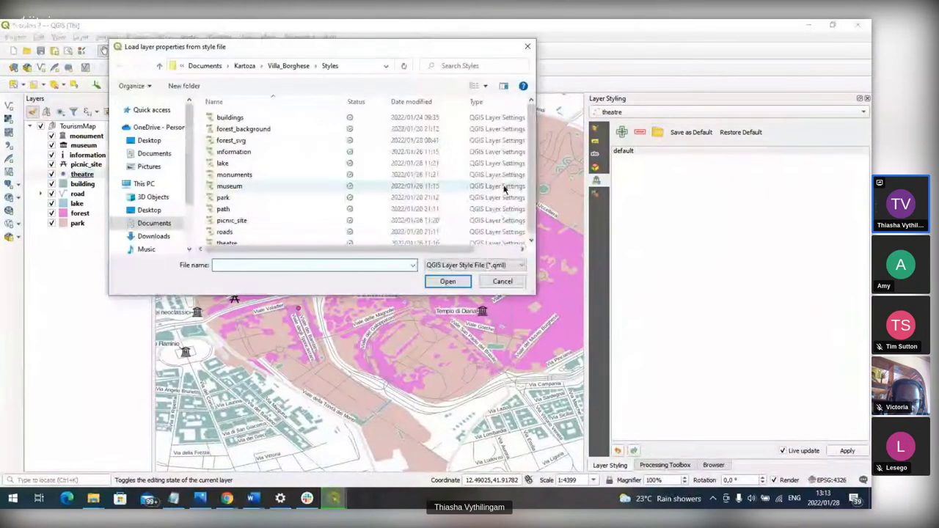
{"action": "left_click", "coordinate": [343, 244]}
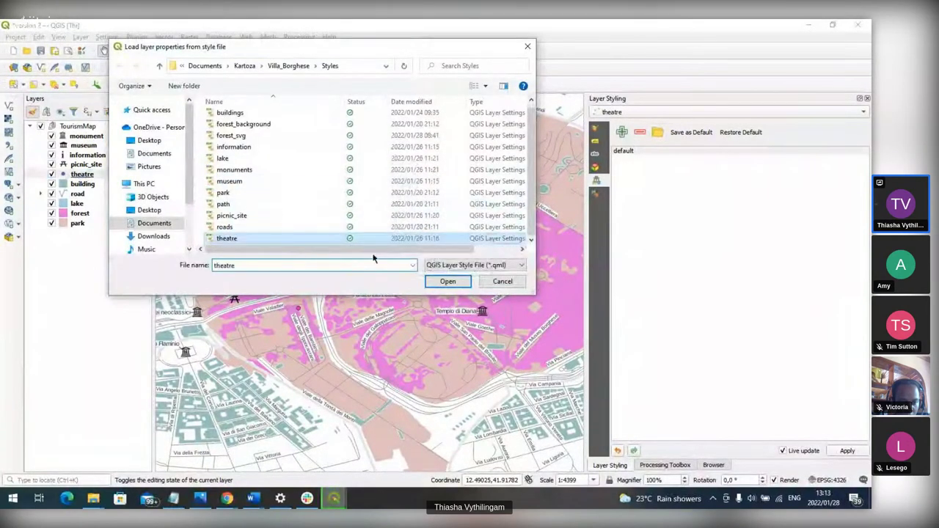
{"action": "left_click", "coordinate": [447, 281]}
{"action": "left_click", "coordinate": [82, 183]}
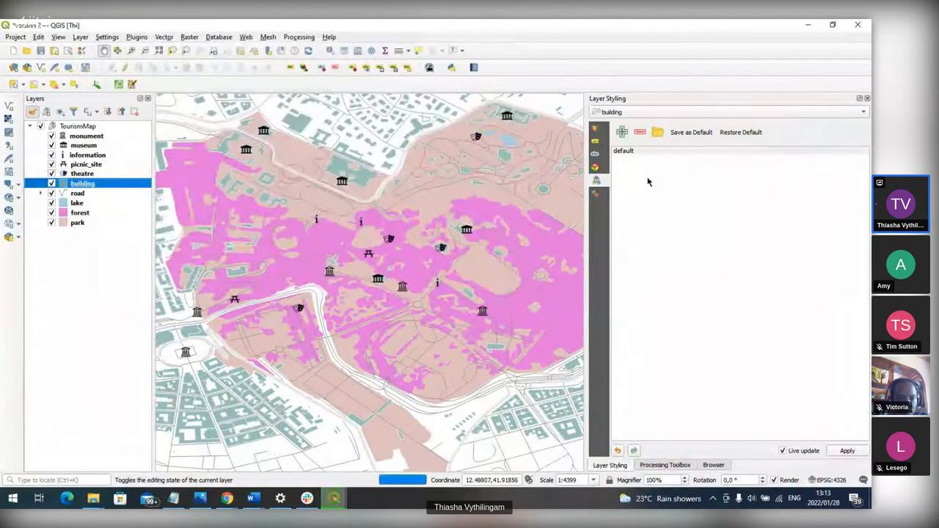
{"action": "left_click", "coordinate": [658, 133]}
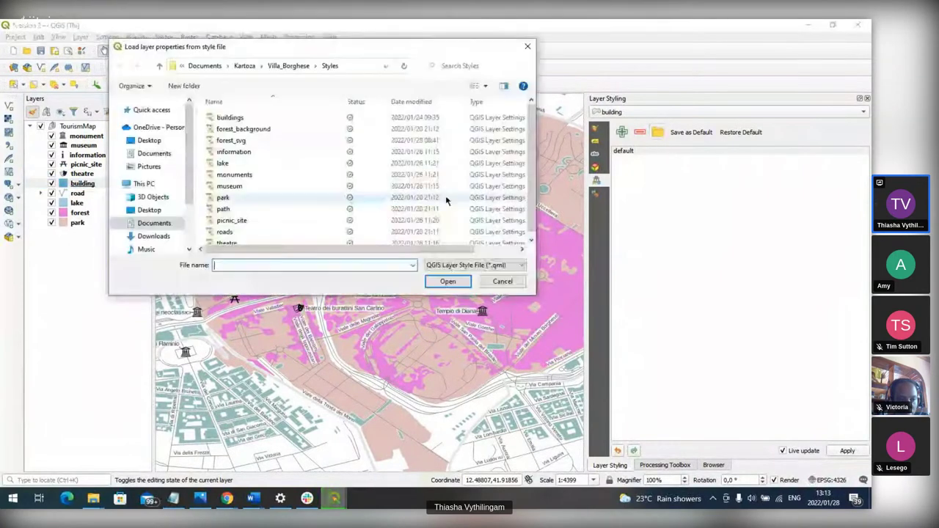
{"action": "left_click", "coordinate": [344, 118]}
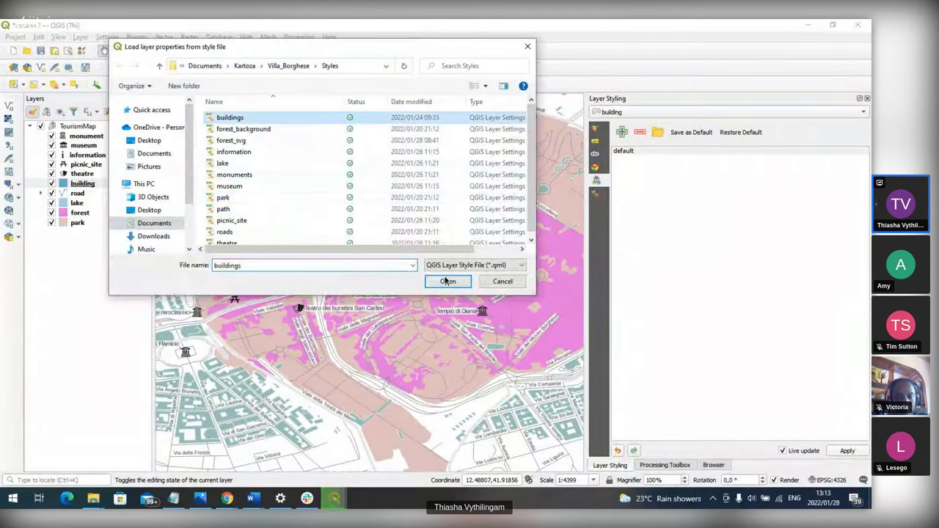
{"action": "left_click", "coordinate": [447, 280]}
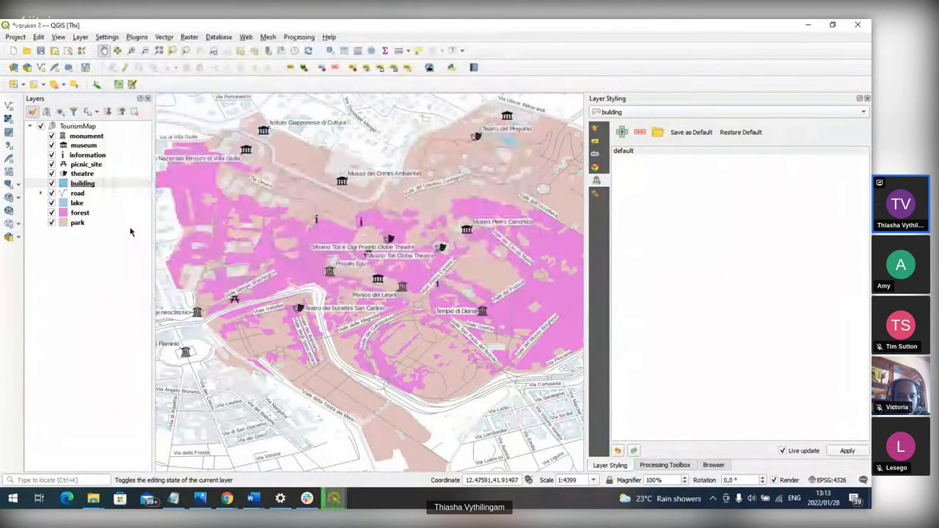
{"action": "left_click", "coordinate": [78, 214]}
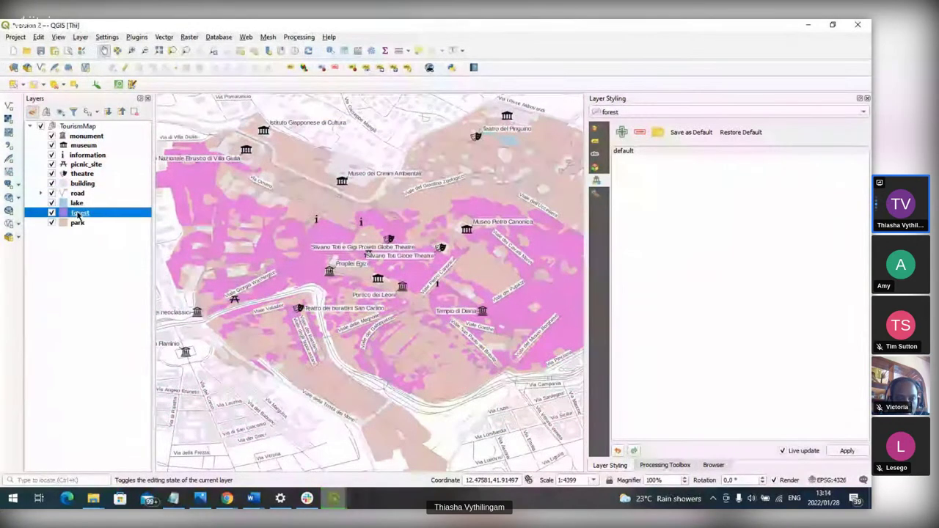
Step: Fill the forest with light green #b2df8a and add a second fill symbol layer
{"action": "left_click", "coordinate": [598, 130]}
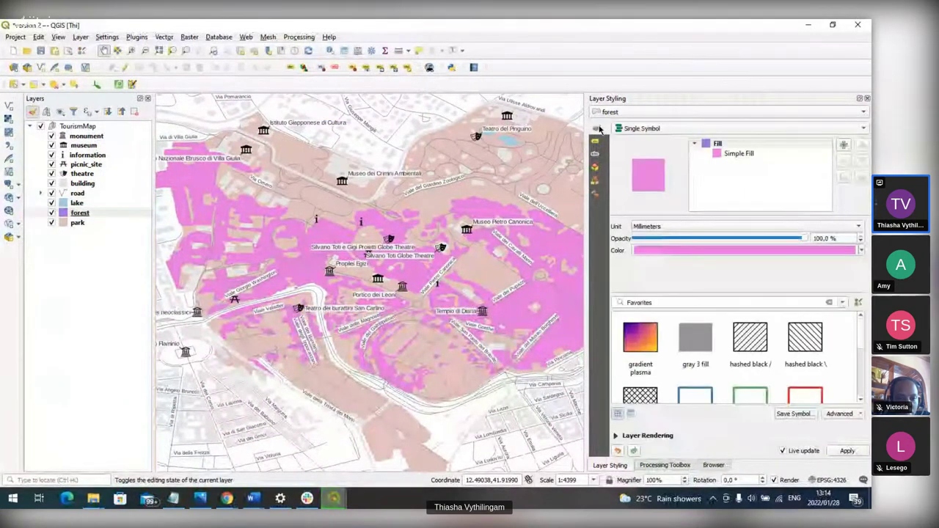
{"action": "left_click", "coordinate": [739, 154]}
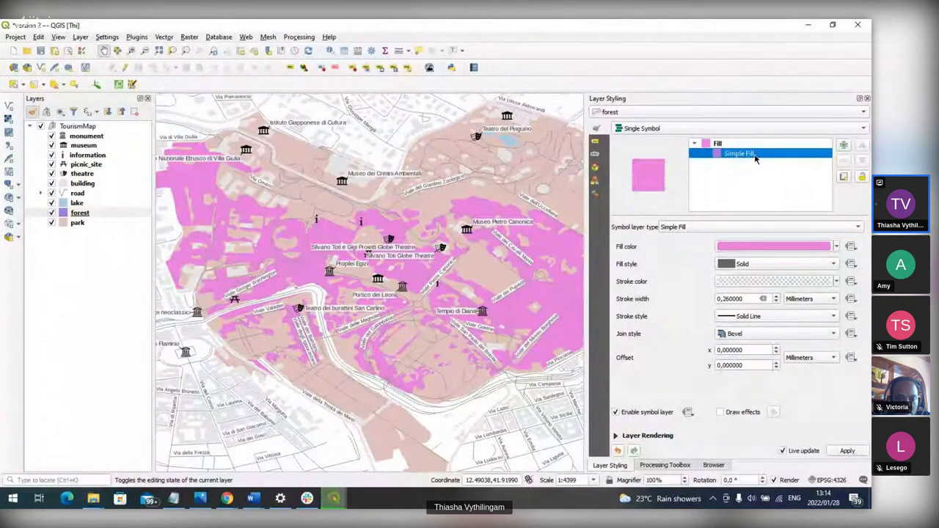
{"action": "left_click", "coordinate": [835, 250]}
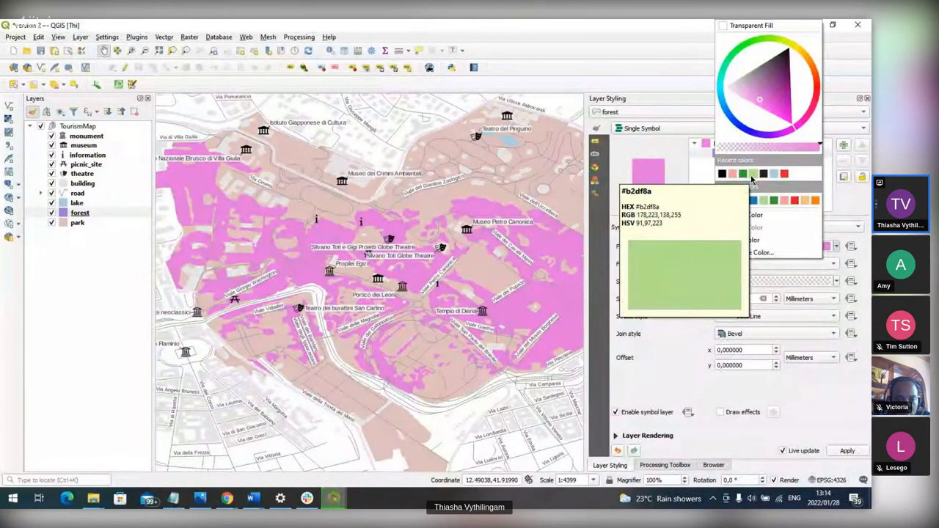
{"action": "left_click", "coordinate": [750, 176]}
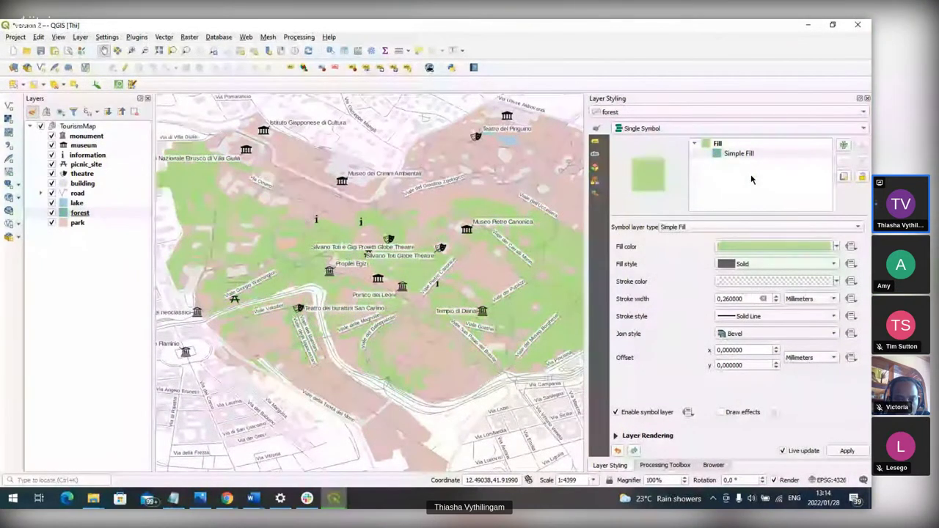
{"action": "left_click", "coordinate": [843, 144]}
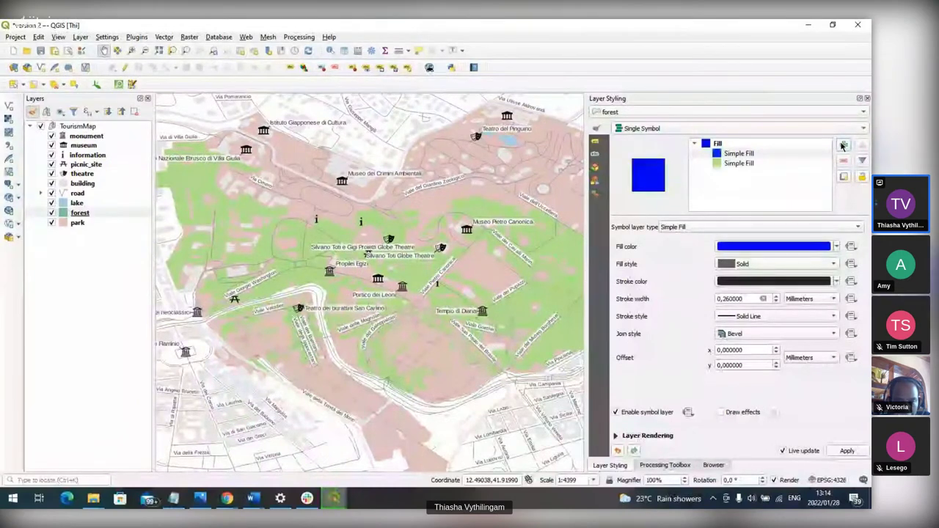
Step: Make the new forest fill layer an SVG Fill using the landuse_coniferous tree icon
{"action": "left_click", "coordinate": [800, 227]}
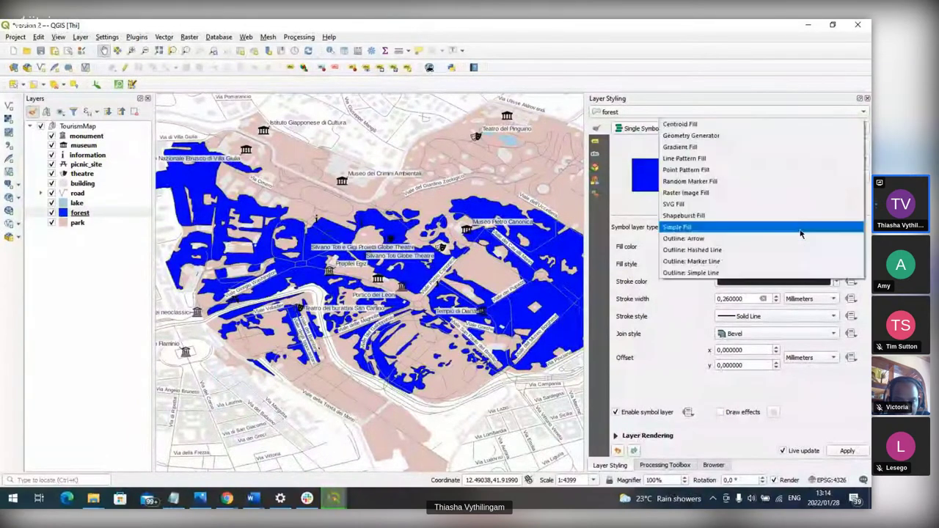
{"action": "key", "text": "Escape"}
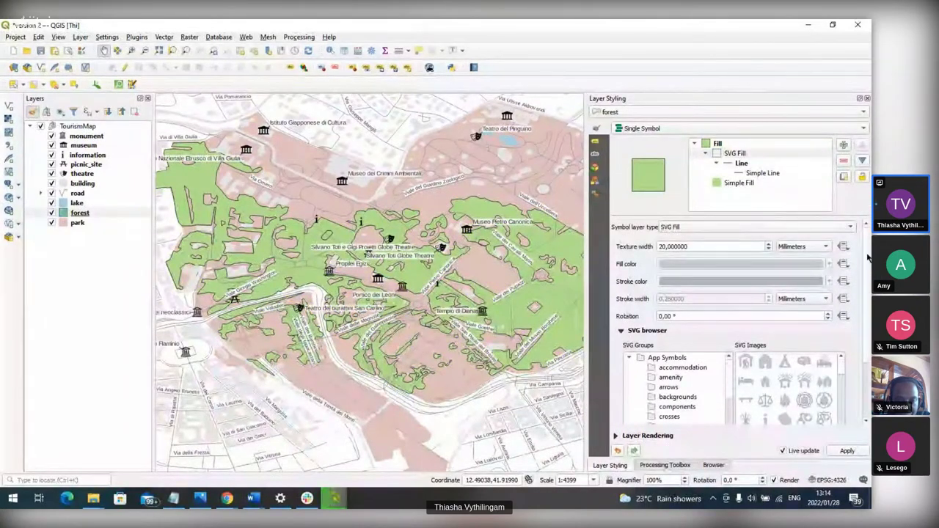
{"action": "scroll", "coordinate": [867, 257], "scroll_direction": "down", "scroll_amount": 3}
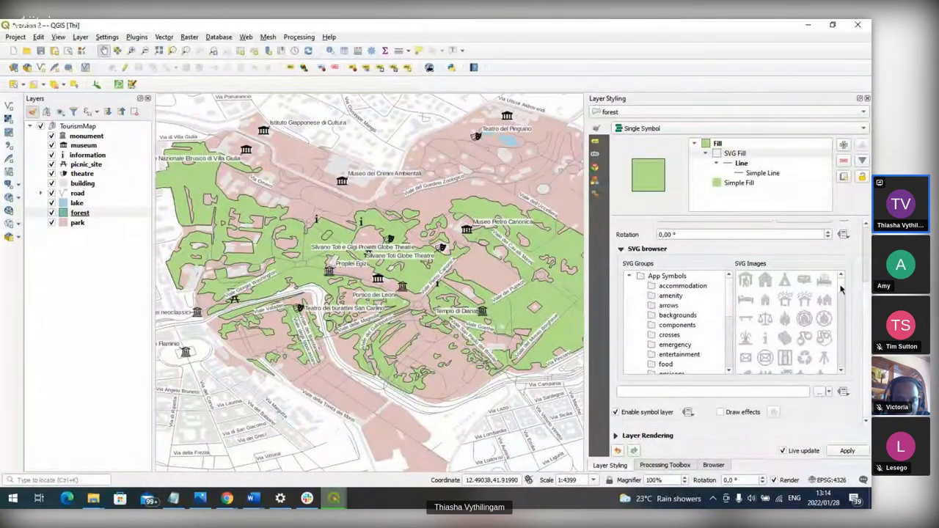
{"action": "scroll", "coordinate": [841, 293], "scroll_direction": "down", "scroll_amount": 2}
{"action": "scroll", "coordinate": [841, 293], "scroll_direction": "down", "scroll_amount": 10}
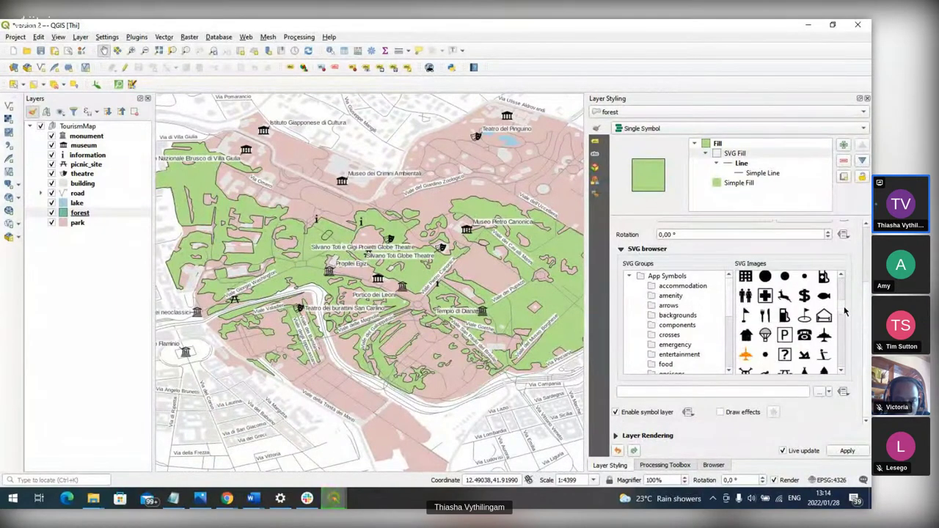
{"action": "scroll", "coordinate": [843, 312], "scroll_direction": "down", "scroll_amount": 10}
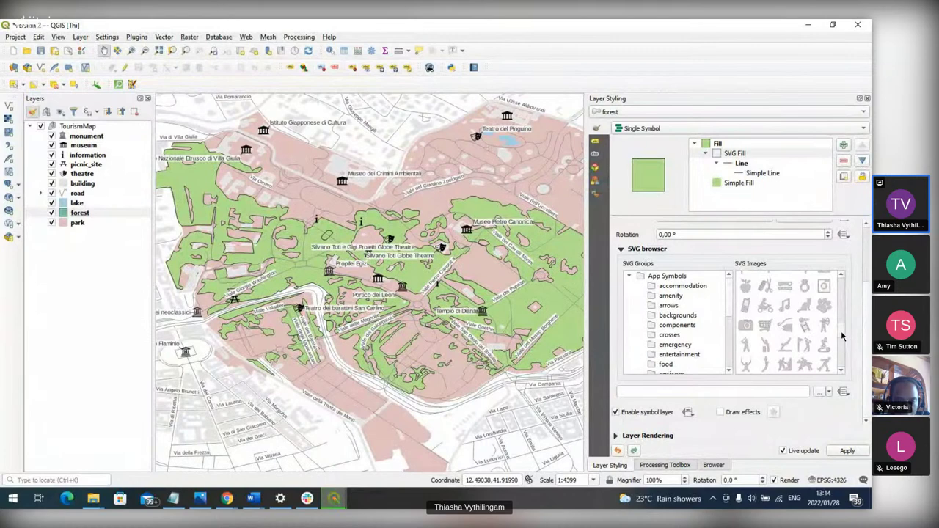
{"action": "scroll", "coordinate": [842, 335], "scroll_direction": "down", "scroll_amount": 3}
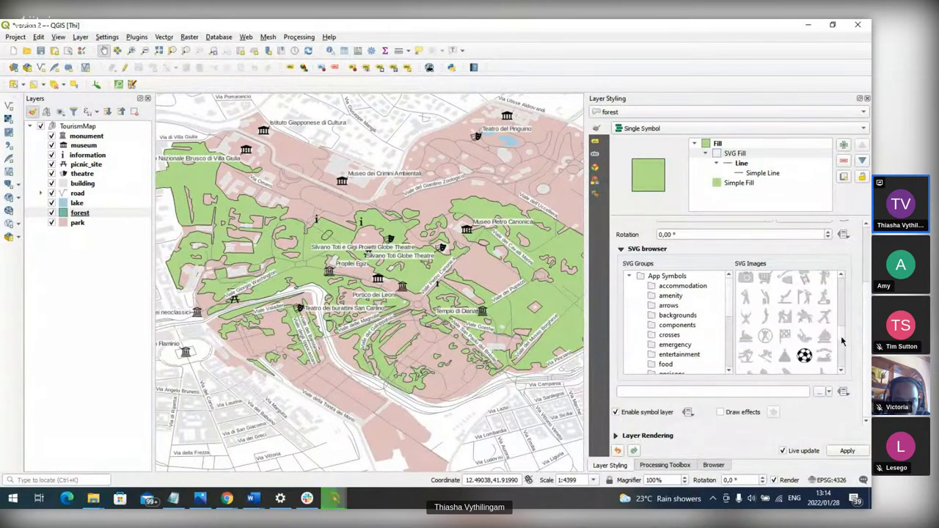
{"action": "scroll", "coordinate": [842, 345], "scroll_direction": "down", "scroll_amount": 3}
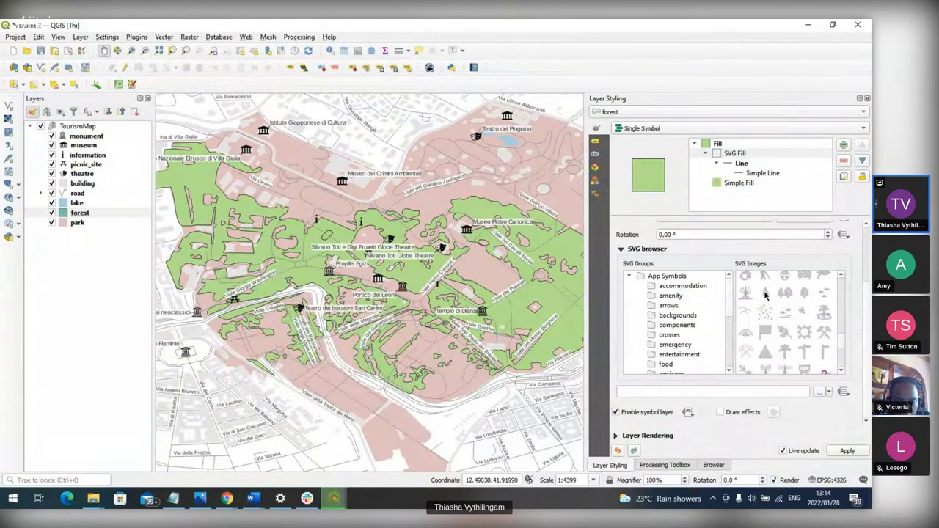
{"action": "left_click", "coordinate": [764, 293]}
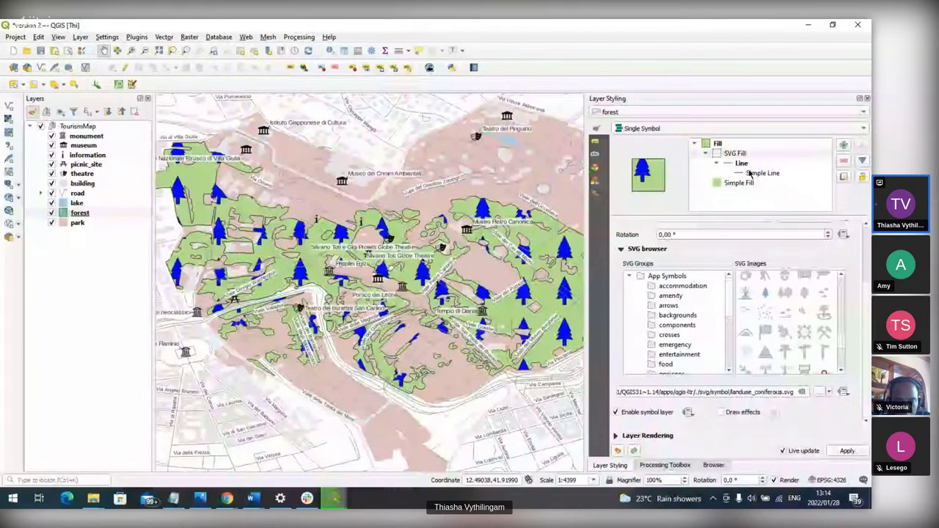
Step: Set the tree pattern texture width to 5 with transparent stroke and green fill
{"action": "left_click", "coordinate": [734, 153]}
{"action": "type", "text": "5"}
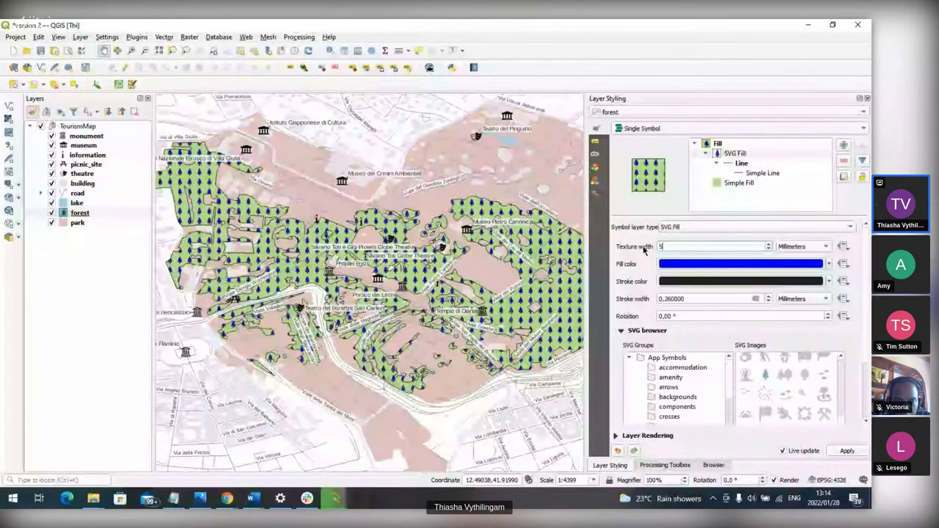
{"action": "left_click", "coordinate": [828, 281]}
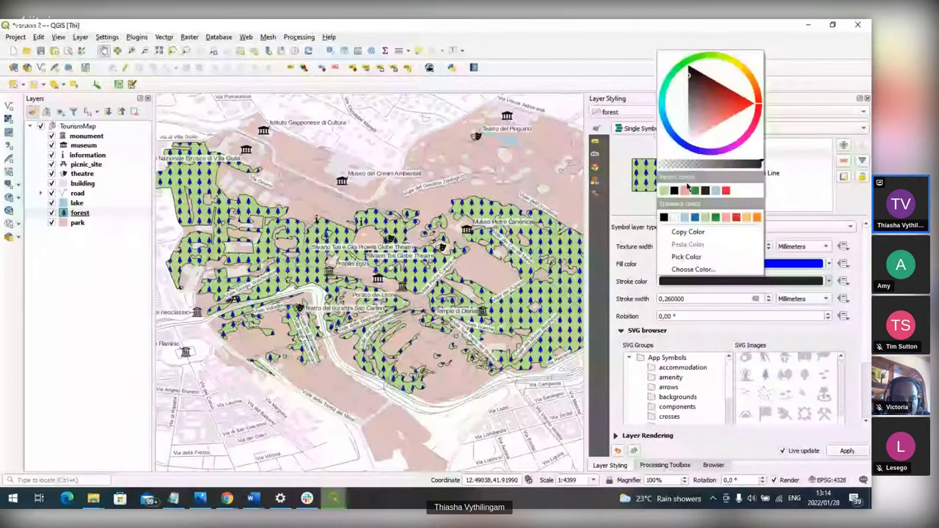
{"action": "left_click", "coordinate": [666, 166]}
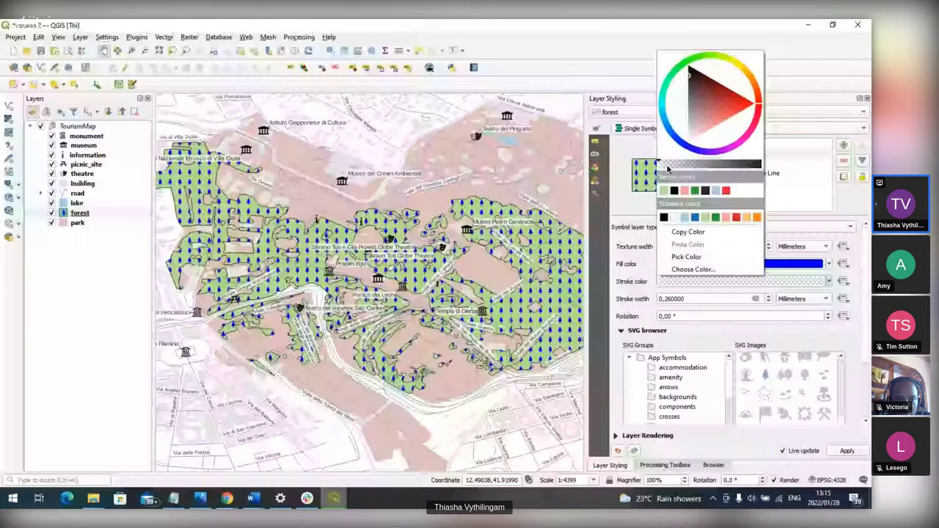
{"action": "key", "text": "Escape"}
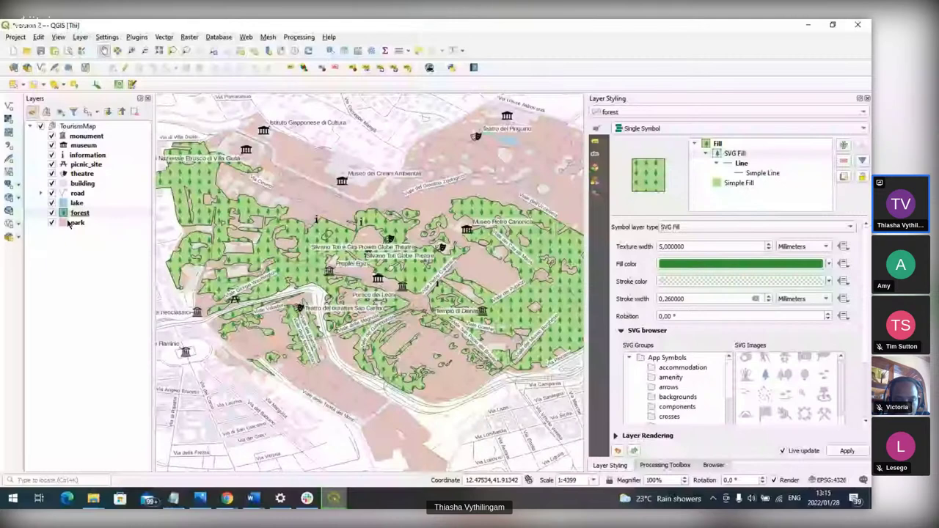
Step: Set the green base fill's stroke to No Pen and its outline alpha to zero
{"action": "left_click", "coordinate": [719, 143]}
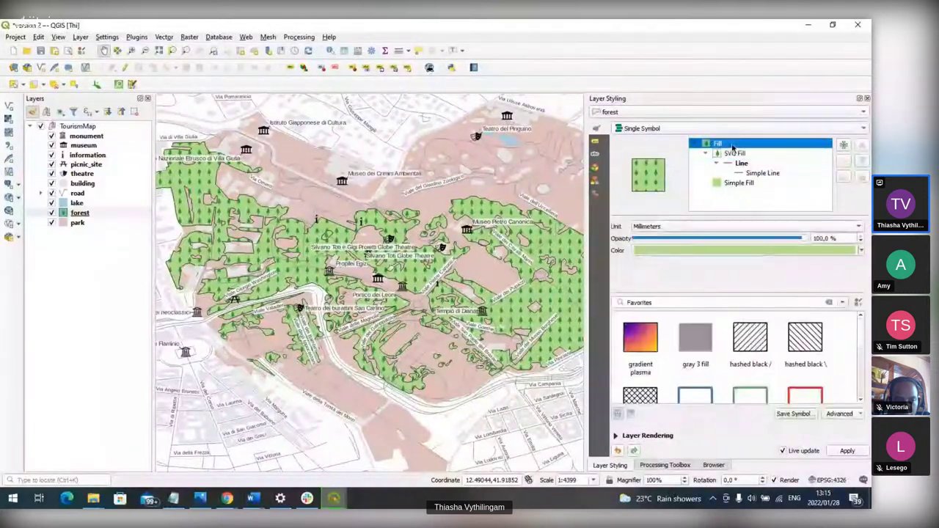
{"action": "left_click", "coordinate": [739, 183]}
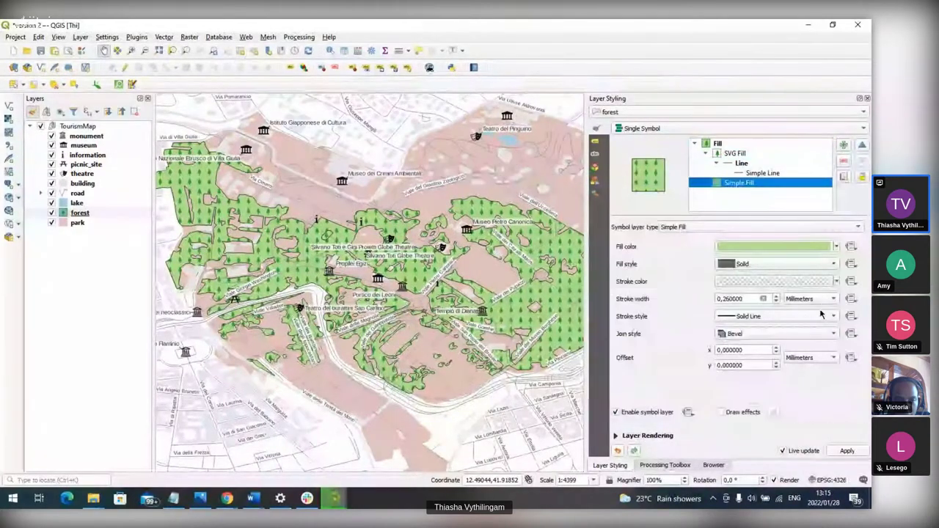
{"action": "left_click", "coordinate": [823, 316]}
{"action": "left_click", "coordinate": [817, 327]}
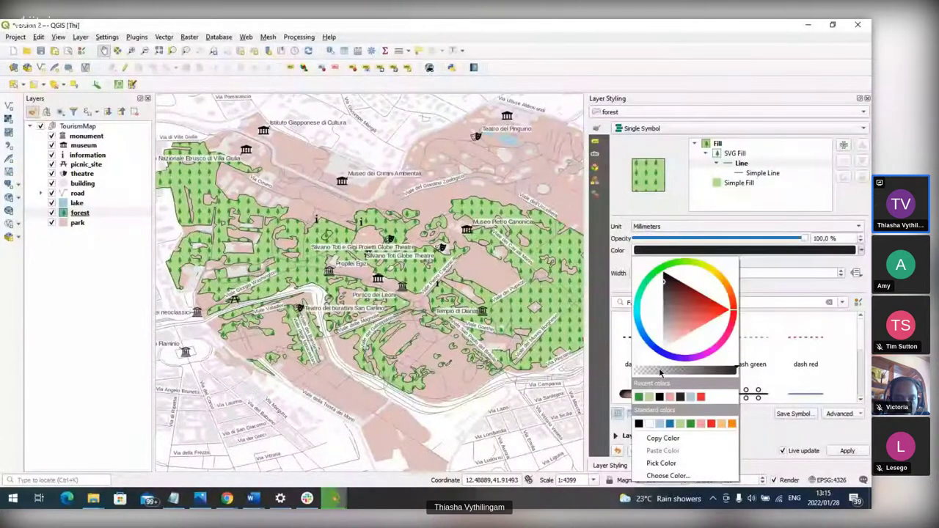
{"action": "left_click_drag", "start_coordinate": [660, 373], "coordinate": [40, 250]}
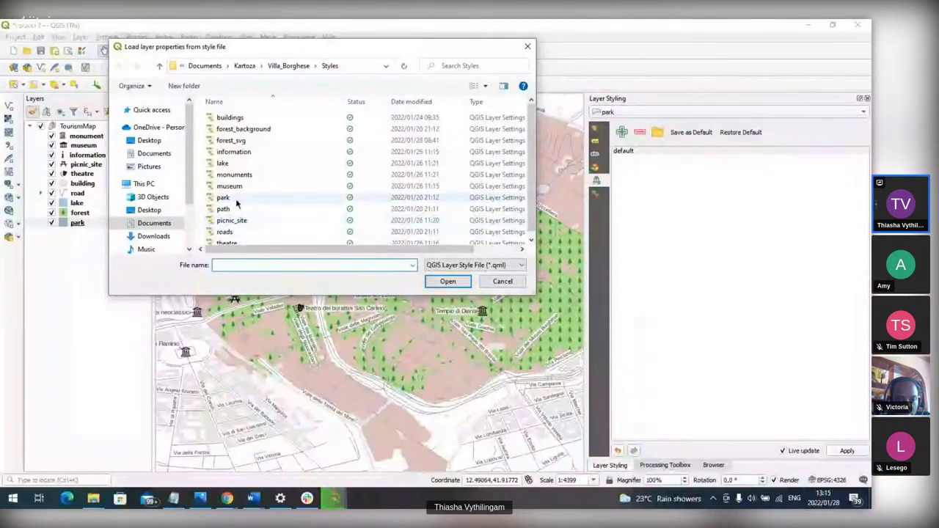
Step: Apply the saved park.qml and roads.qml styles to the park and road layers
{"action": "left_click", "coordinate": [236, 204]}
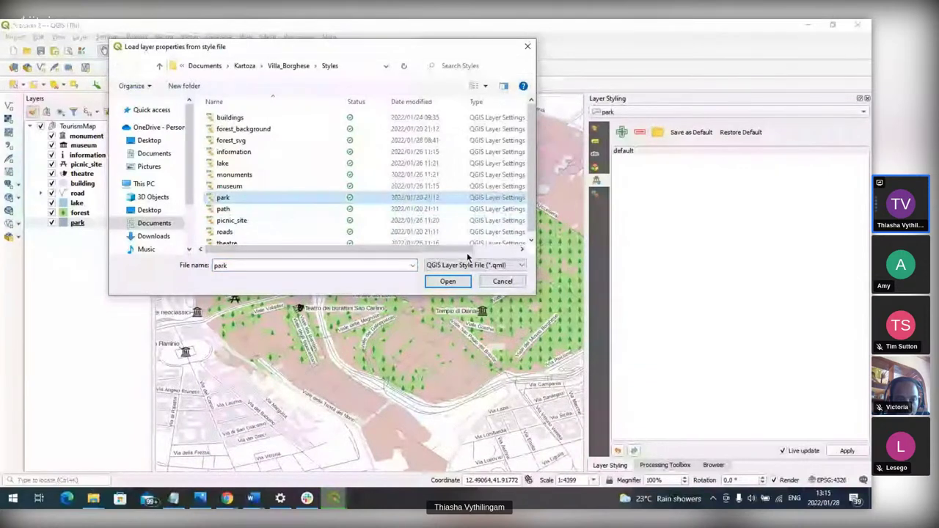
{"action": "left_click", "coordinate": [447, 281]}
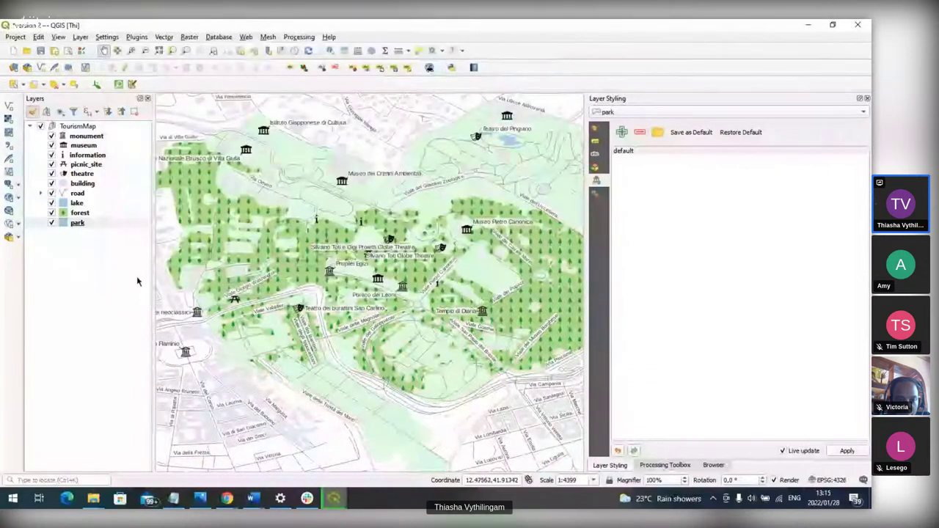
{"action": "left_click", "coordinate": [77, 205]}
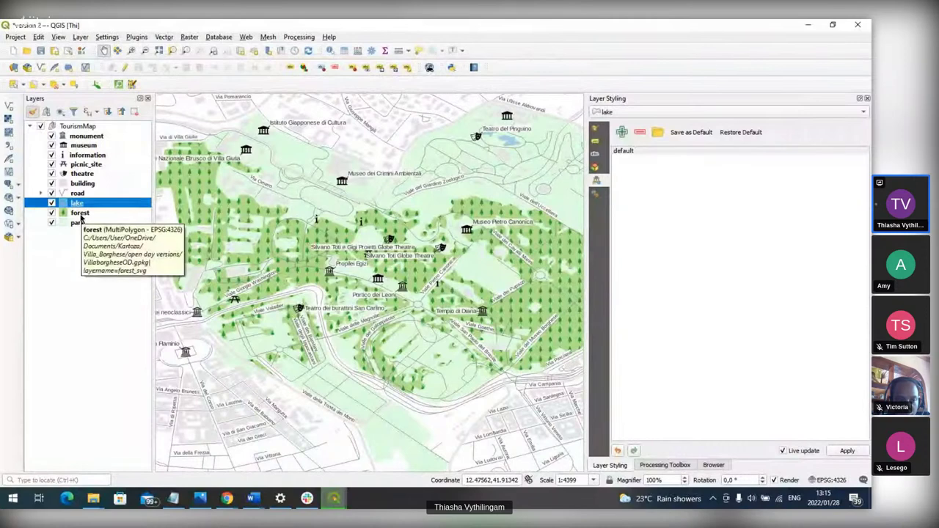
{"action": "left_click", "coordinate": [77, 193]}
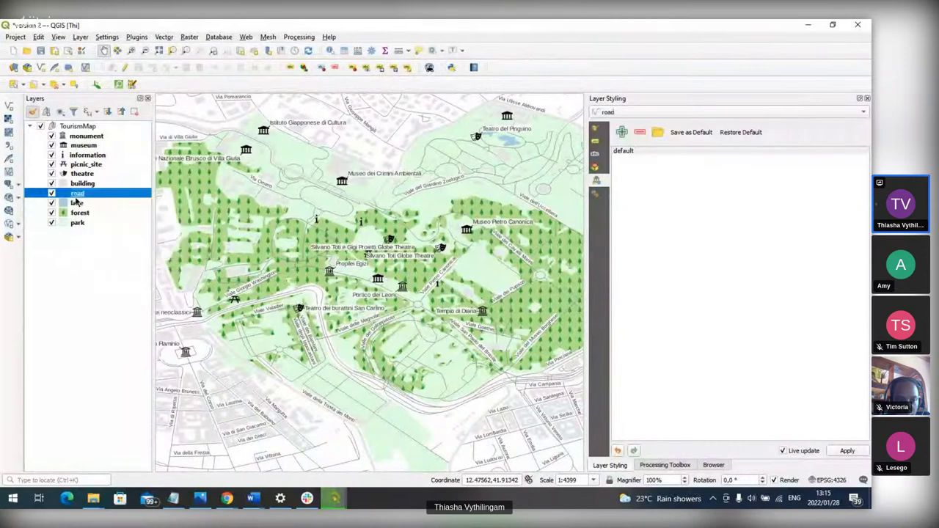
{"action": "left_click", "coordinate": [657, 134]}
{"action": "left_click", "coordinate": [297, 232]}
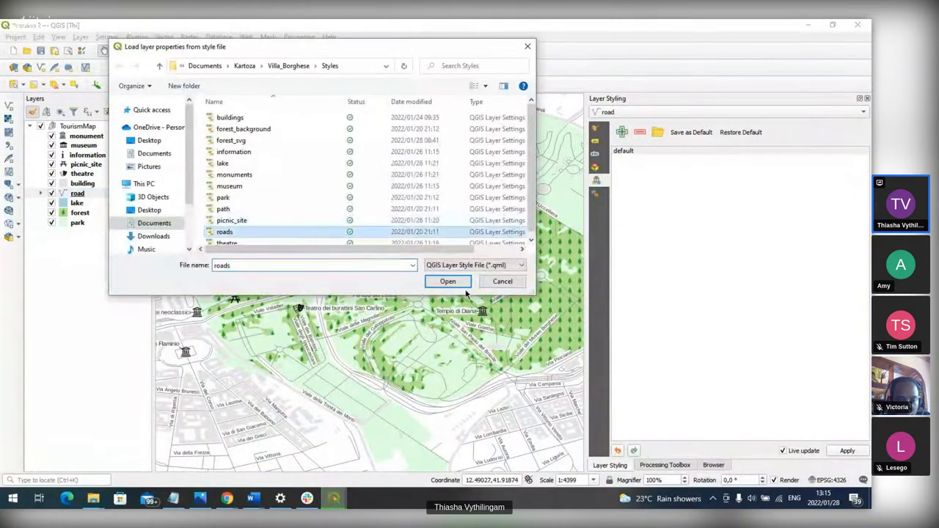
{"action": "left_click", "coordinate": [448, 281]}
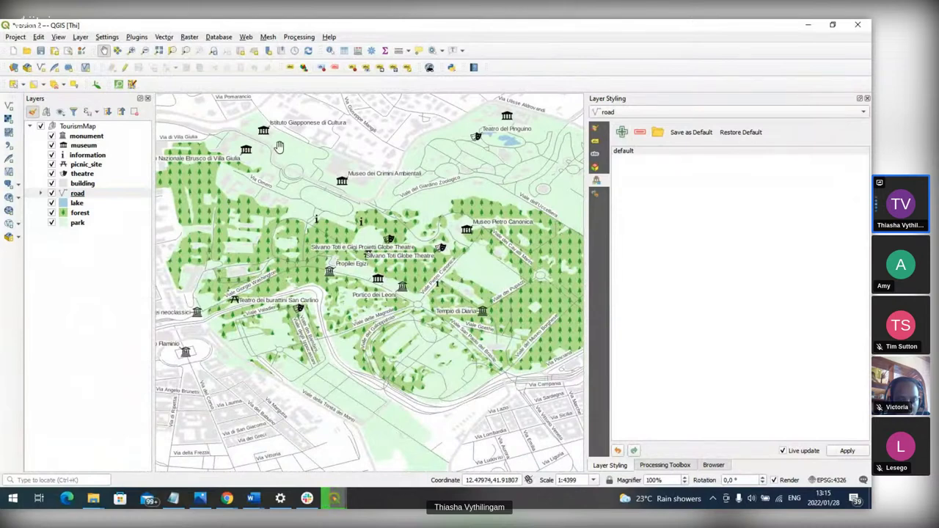
Step: Zoom to the park area and start a new GeoPackage layer in Villaborghese2.gpkg
{"action": "left_click", "coordinate": [131, 50]}
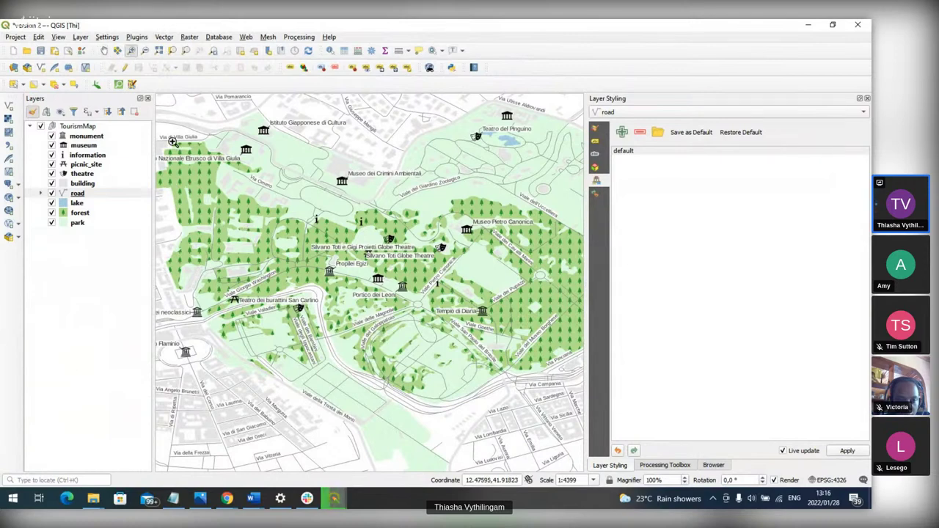
{"action": "left_click_drag", "start_coordinate": [167, 136], "coordinate": [613, 419]}
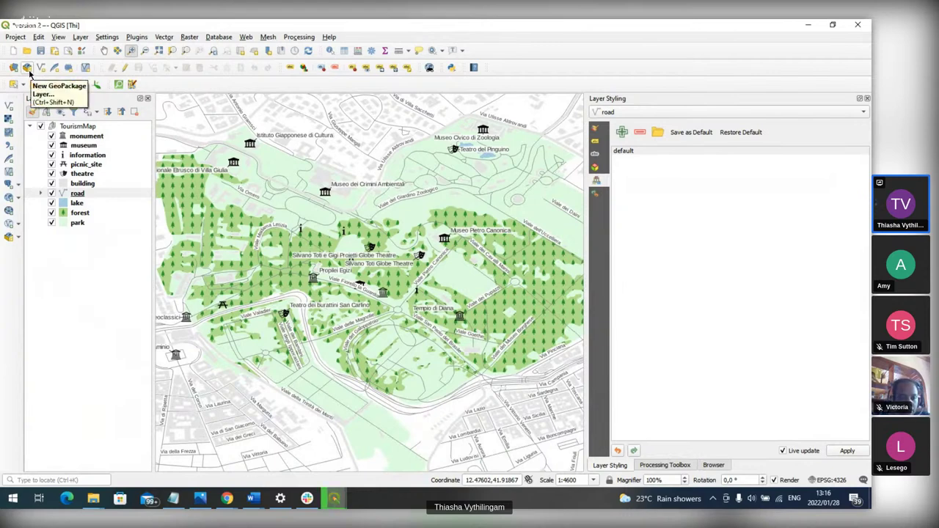
{"action": "left_click", "coordinate": [28, 69]}
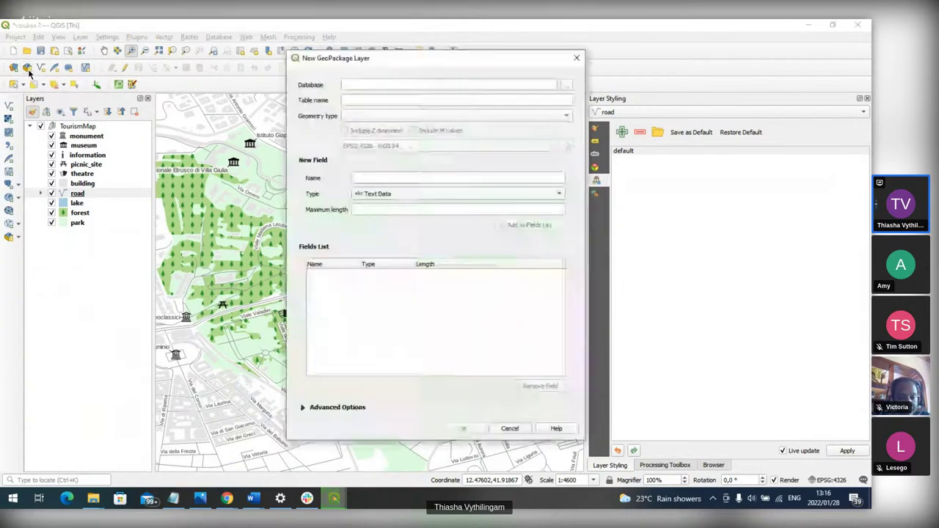
{"action": "left_click", "coordinate": [571, 86]}
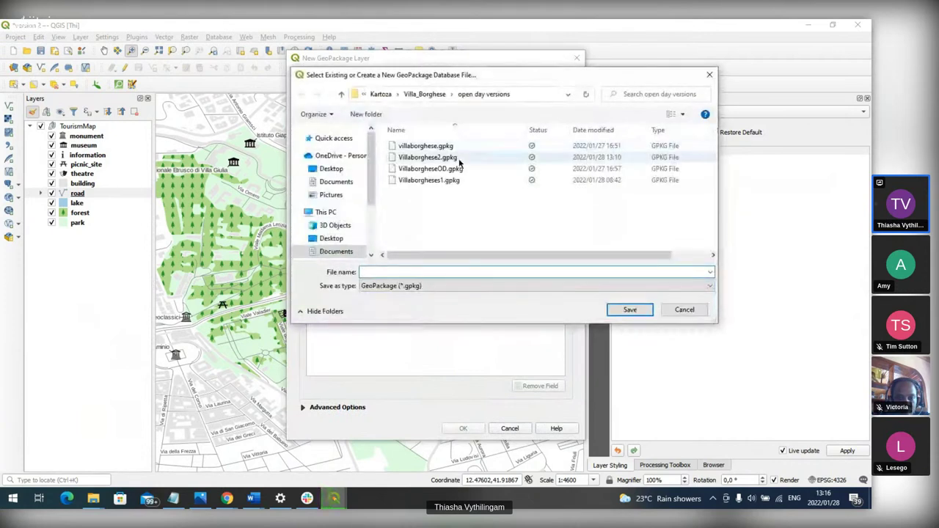
{"action": "left_click", "coordinate": [444, 157]}
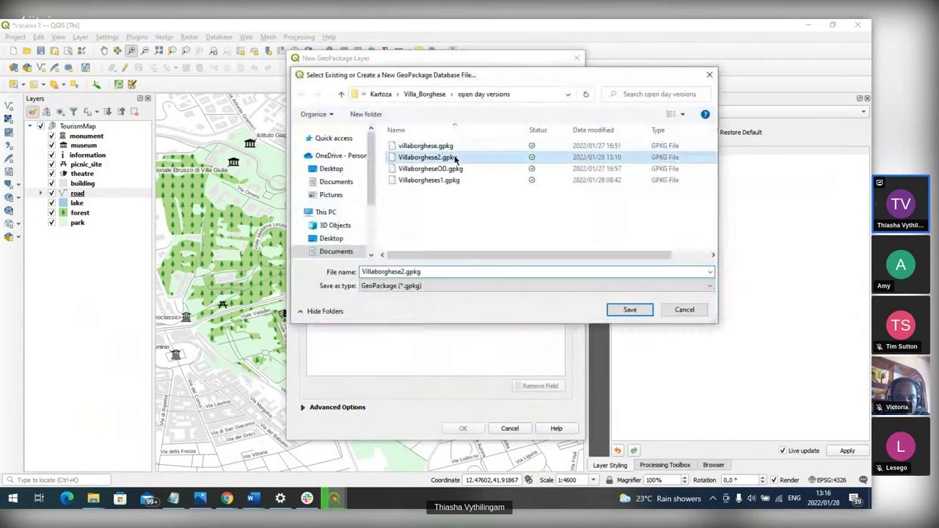
{"action": "left_click", "coordinate": [642, 308]}
Step: Name the table walking_path, make it a Line layer, and add it to the project
{"action": "double_click", "coordinate": [366, 100]}
{"action": "key", "text": "BackSpace"}
{"action": "type", "text": "walking_path"}
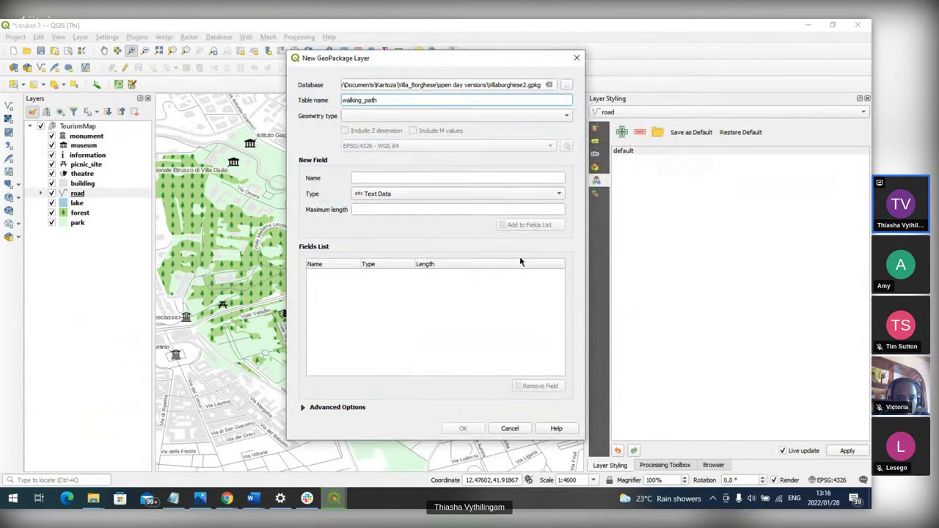
{"action": "left_click", "coordinate": [512, 115]}
{"action": "left_click", "coordinate": [508, 140]}
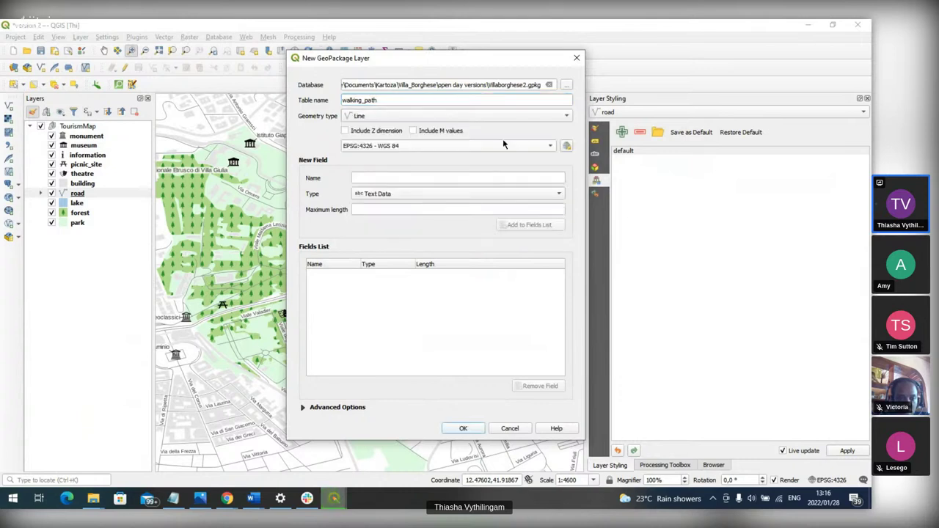
{"action": "left_click", "coordinate": [480, 427]}
{"action": "left_click", "coordinate": [492, 266]}
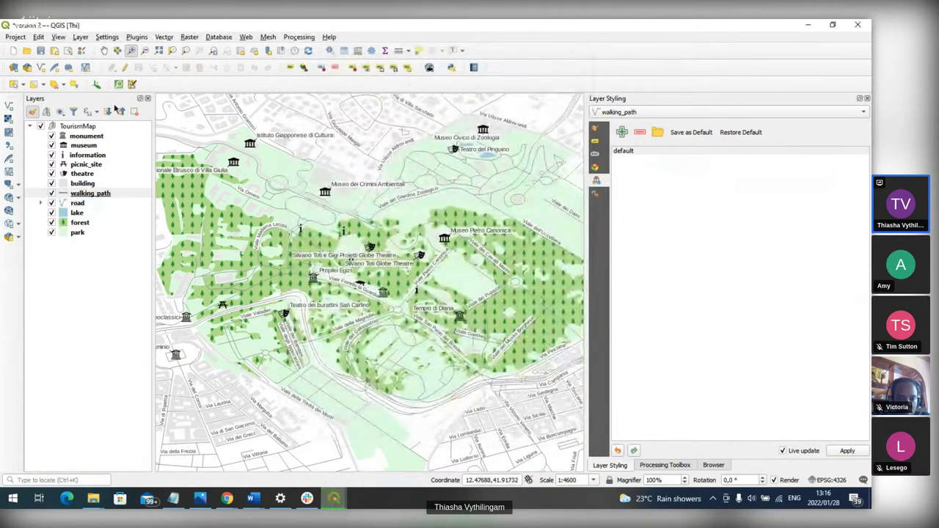
Step: Draw a new walking_path line across Villa Borghese park, then bring up the Load Style file chooser
{"action": "left_click", "coordinate": [124, 66]}
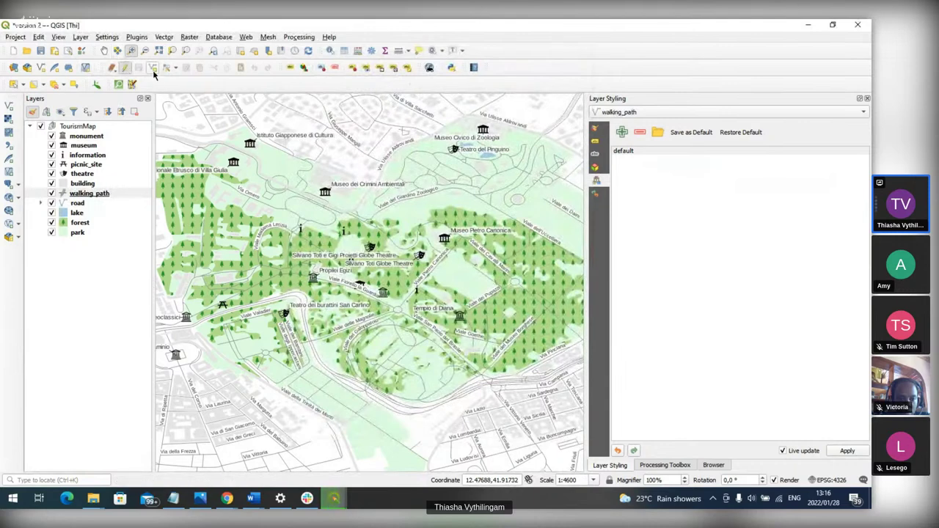
{"action": "left_click", "coordinate": [153, 68]}
{"action": "left_click", "coordinate": [230, 297]}
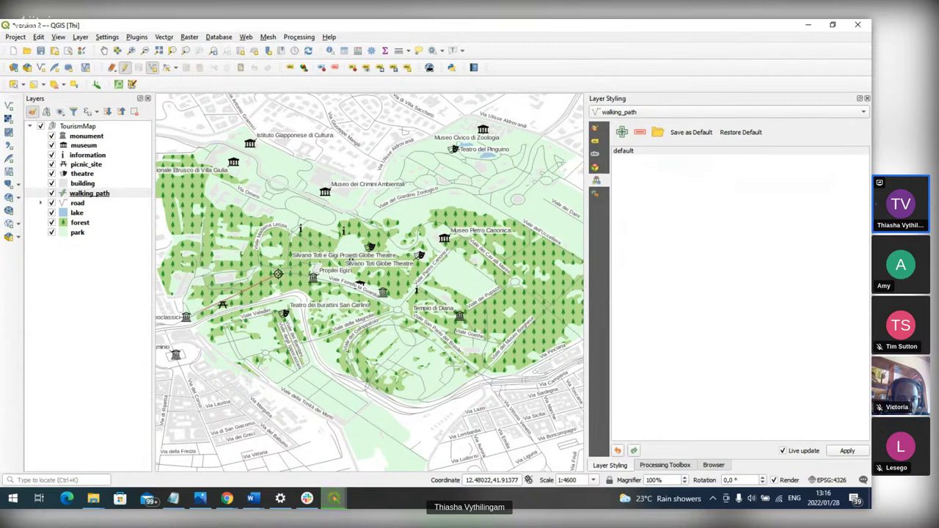
{"action": "left_click", "coordinate": [293, 274]}
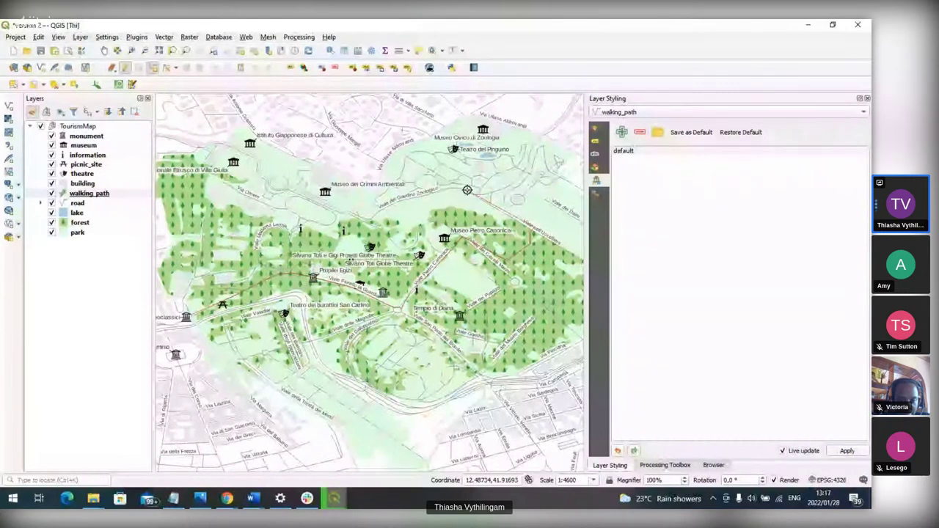
{"action": "right_click", "coordinate": [467, 190]}
{"action": "left_click", "coordinate": [475, 434]}
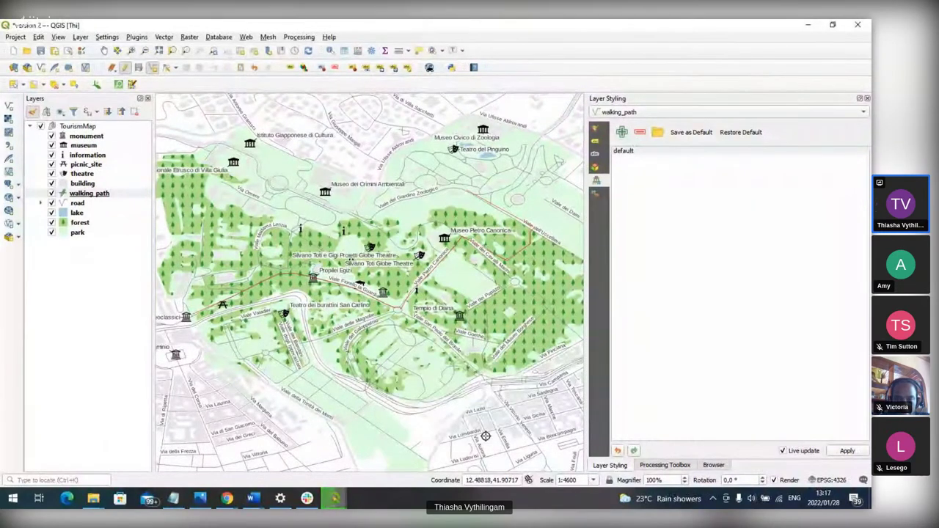
{"action": "left_click", "coordinate": [657, 132]}
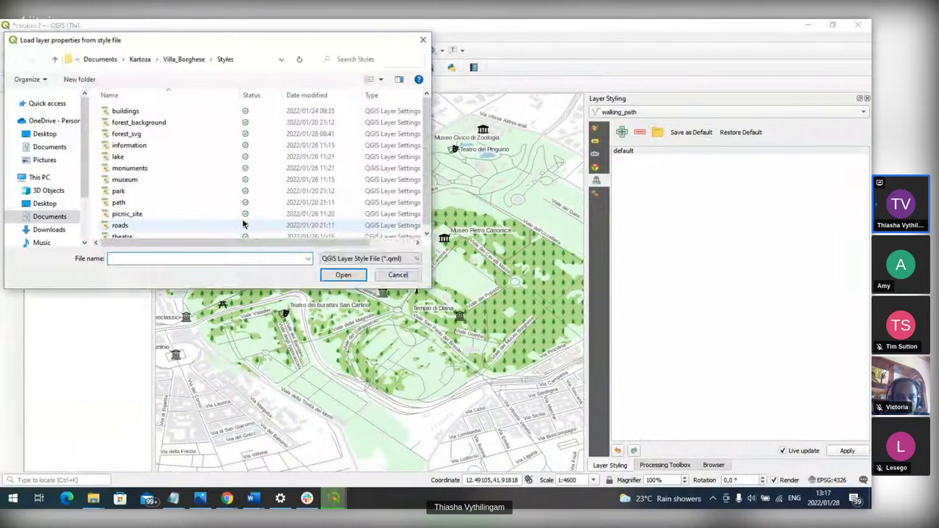
Step: Apply the saved path style file from the Styles folder to walking_path, making it a red dotted line
{"action": "double_click", "coordinate": [244, 223]}
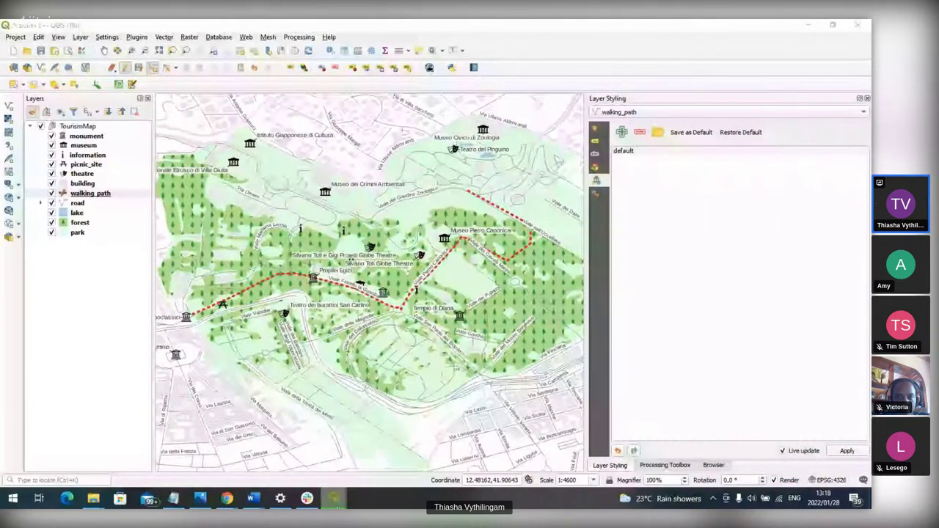
Step: Switch to the QGISOpenDay project and show the museum layer's 6 mm SVG marker settings
{"action": "mouse_move", "coordinate": [332, 498]}
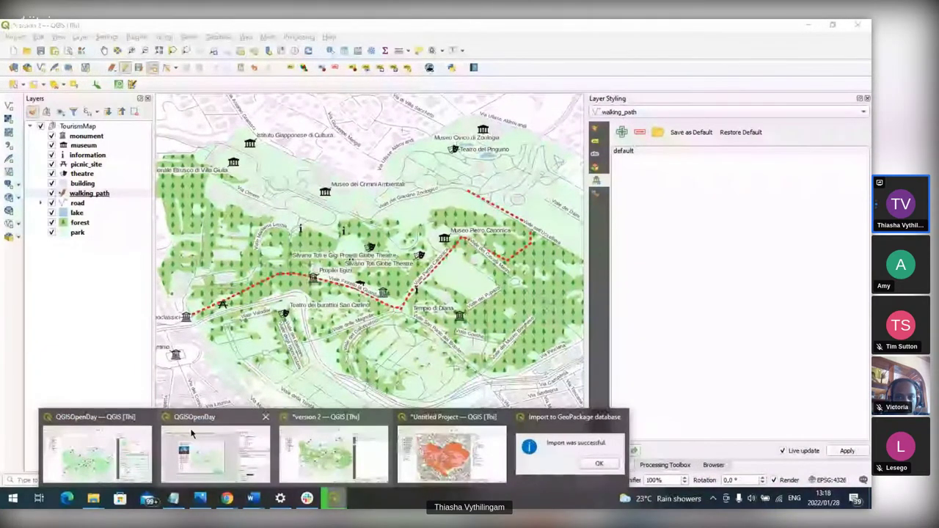
{"action": "left_click", "coordinate": [192, 433]}
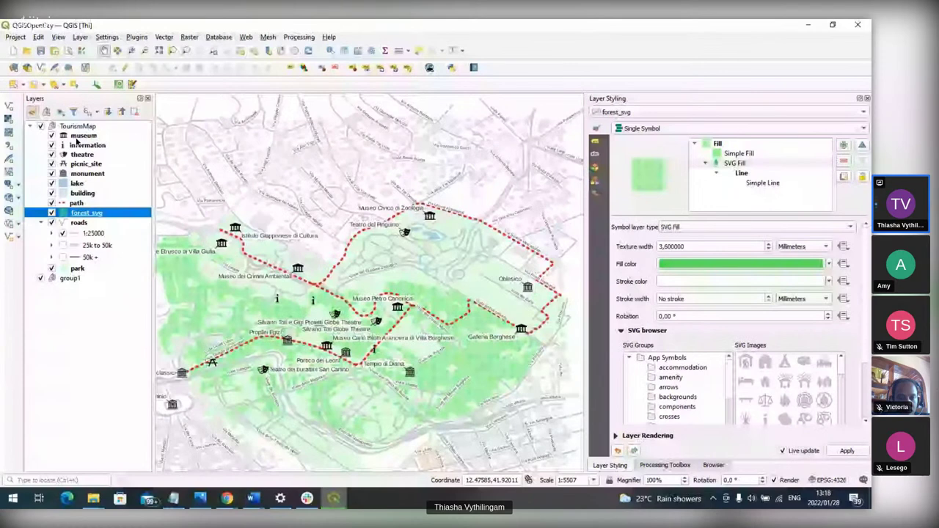
{"action": "left_click", "coordinate": [79, 137]}
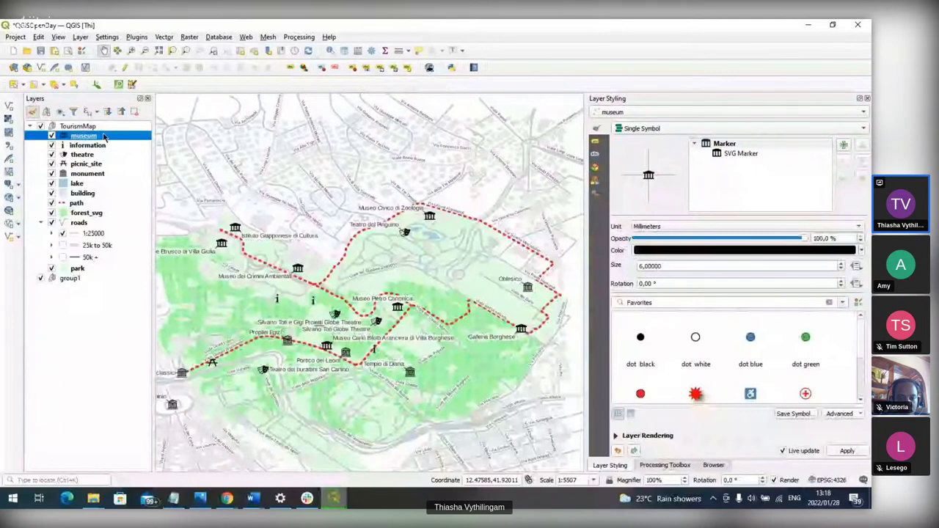
Step: Mark the museum layer's fid field 'Do not expose via WFS' and apply the properties
{"action": "double_click", "coordinate": [79, 137]}
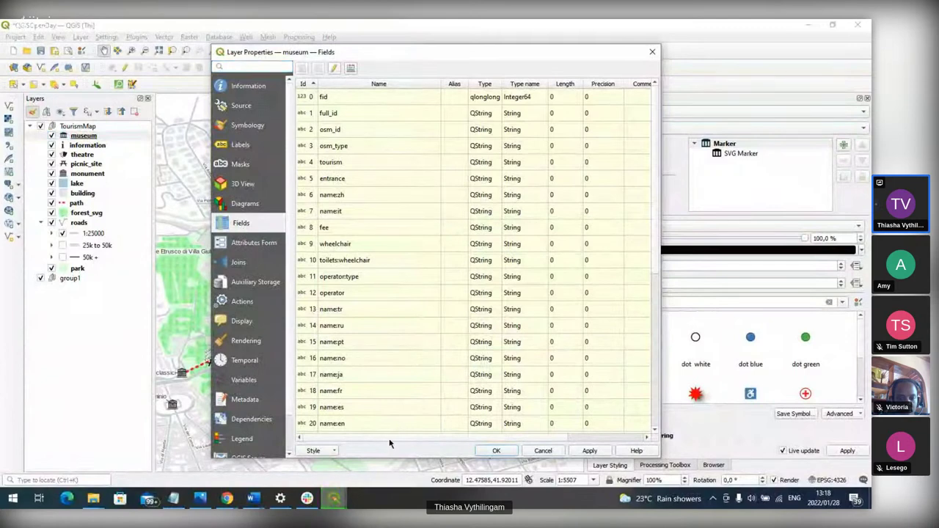
{"action": "left_click_drag", "start_coordinate": [396, 438], "coordinate": [477, 444]}
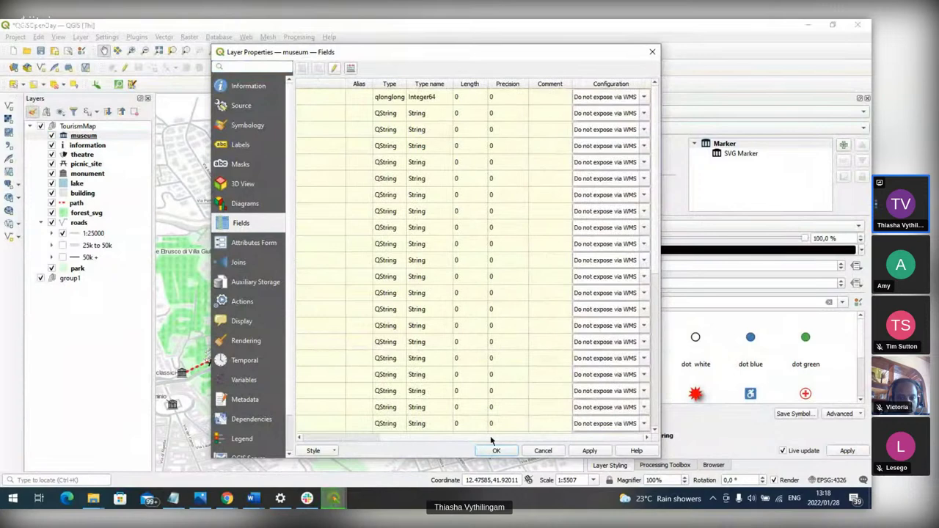
{"action": "left_click", "coordinate": [648, 96]}
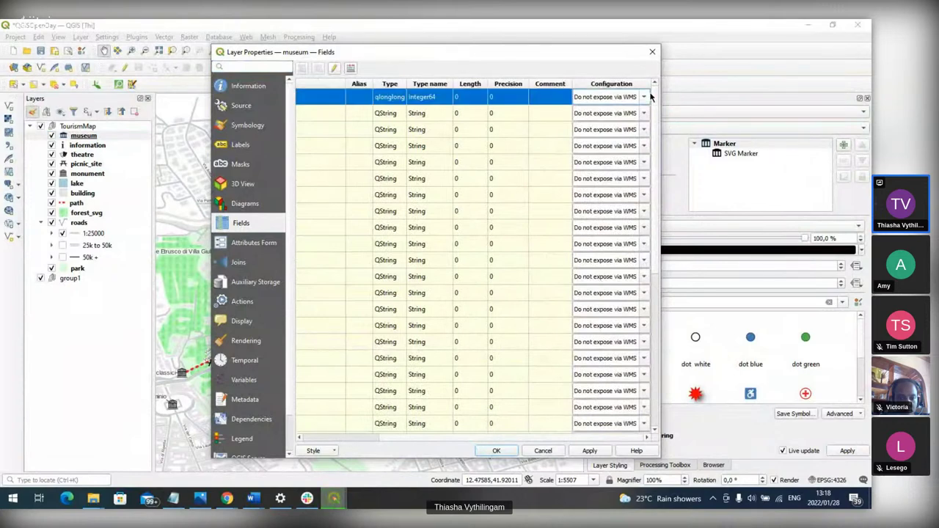
{"action": "left_click", "coordinate": [645, 98]}
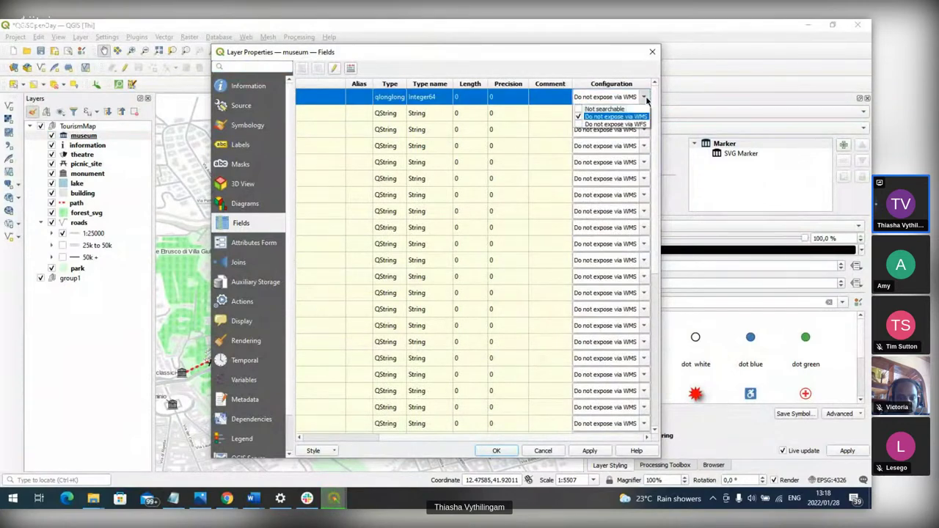
{"action": "left_click", "coordinate": [579, 125]}
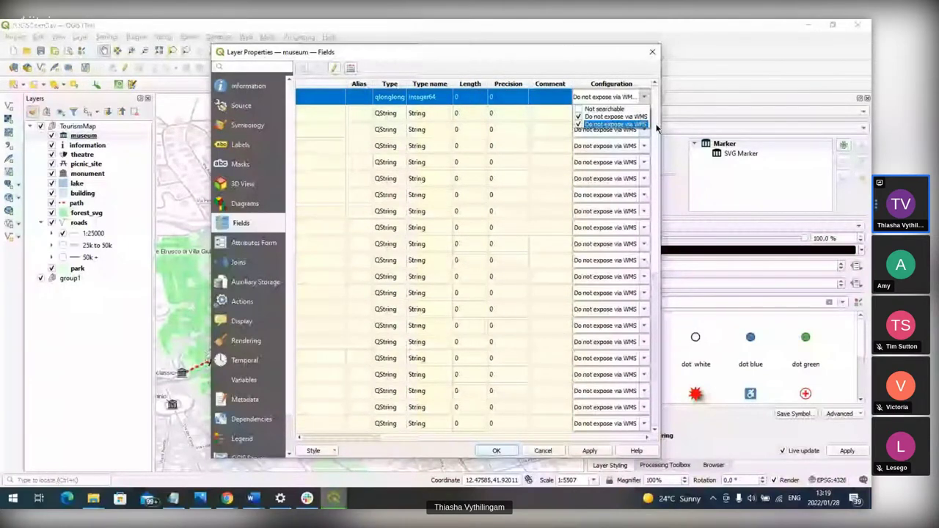
{"action": "left_click", "coordinate": [657, 128]}
{"action": "left_click", "coordinate": [503, 451]}
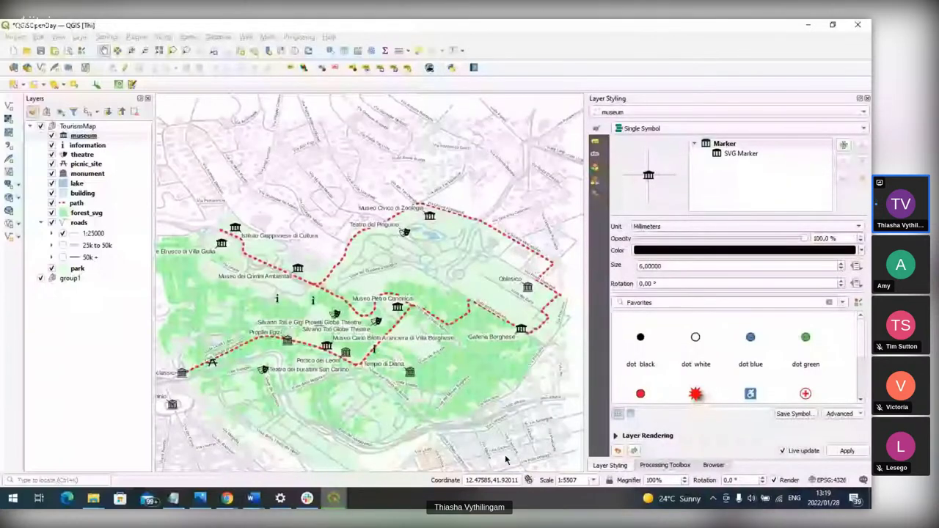
Step: Copy the EPSG:4326 map coordinates of a point near the Museo Pietro Canonica label
{"action": "right_click", "coordinate": [360, 286]}
{"action": "mouse_move", "coordinate": [374, 291]}
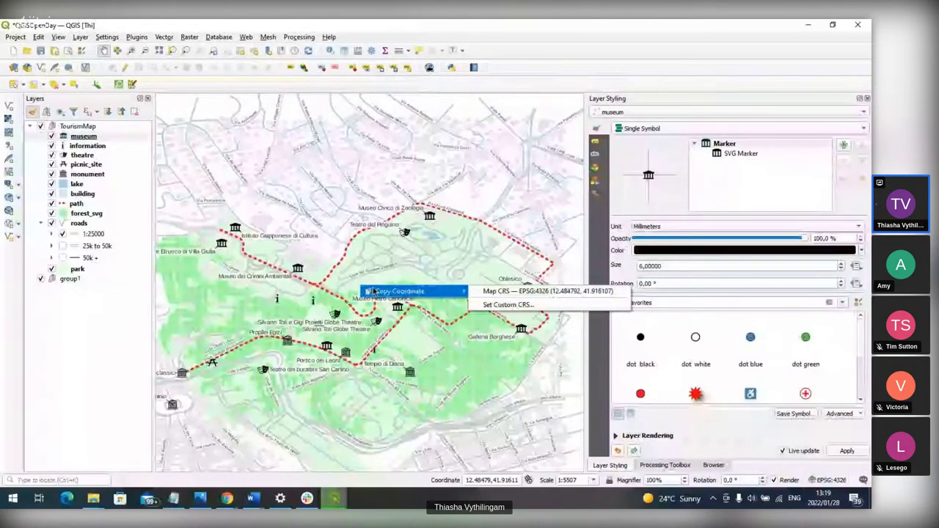
{"action": "left_click", "coordinate": [477, 290]}
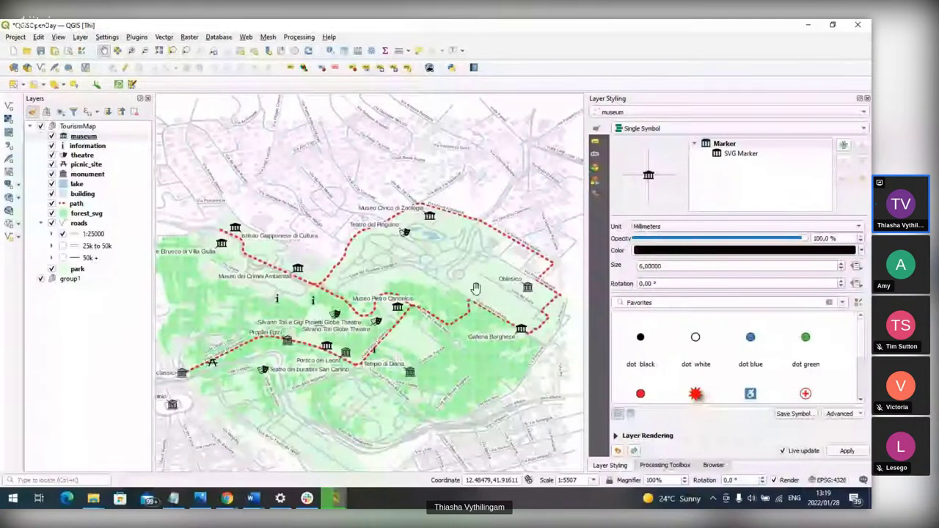
Step: Paste the coordinates 12.484792,41.916107 on line 8 of the Notepad notes, then minimize Notepad
{"action": "left_click", "coordinate": [171, 497]}
{"action": "type", "text": "12.484792,41.916107"}
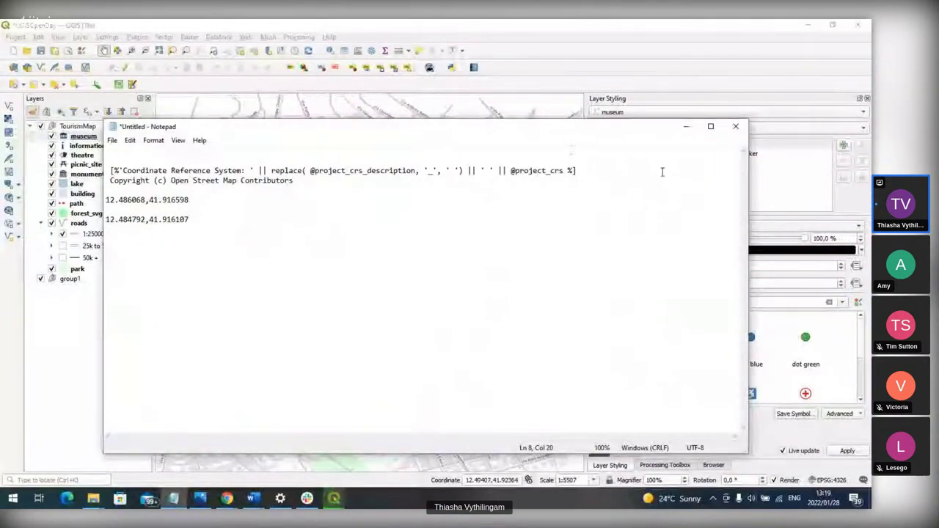
{"action": "left_click", "coordinate": [686, 127]}
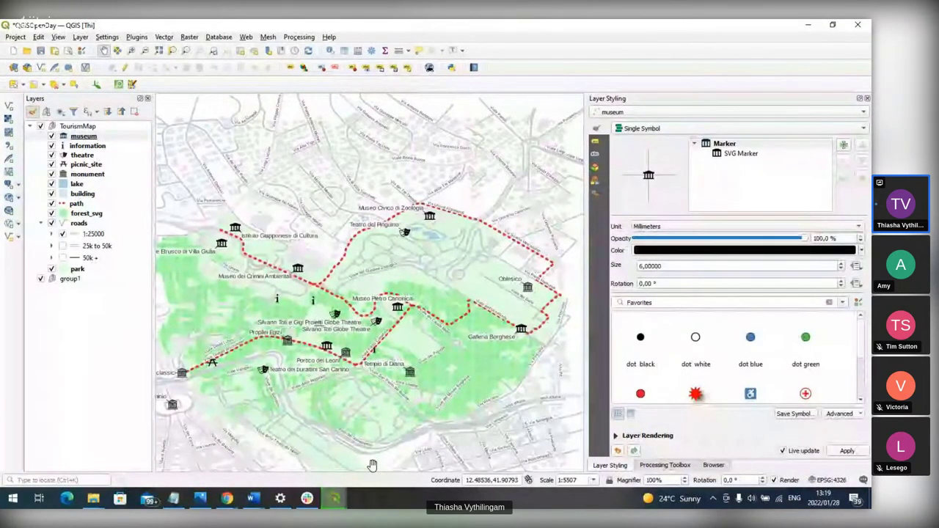
Step: Create a new print layout titled openday1
{"action": "left_click", "coordinate": [59, 49]}
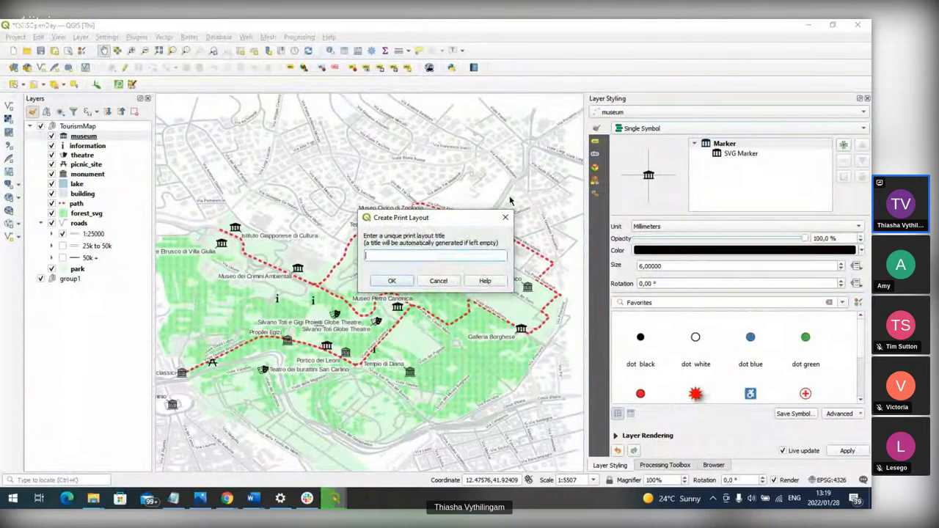
{"action": "type", "text": "openday"}
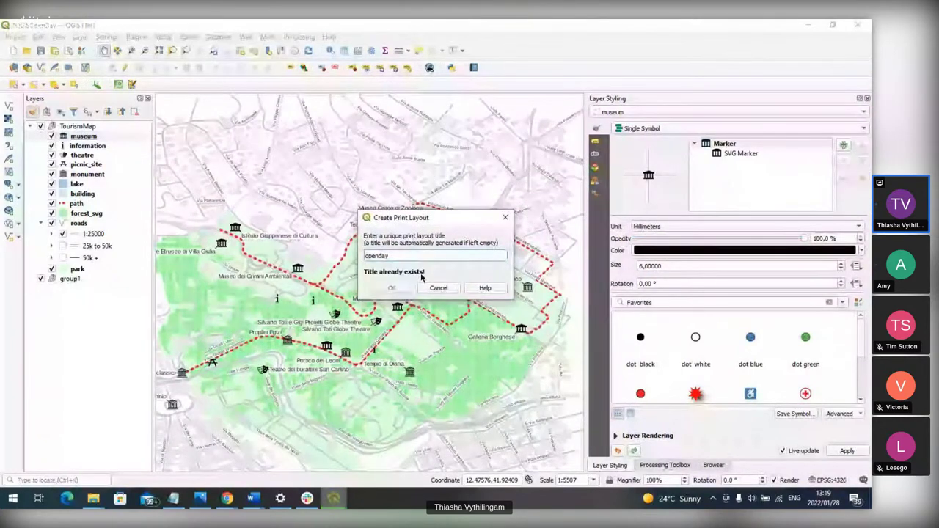
{"action": "type", "text": "1"}
{"action": "key", "text": "Return"}
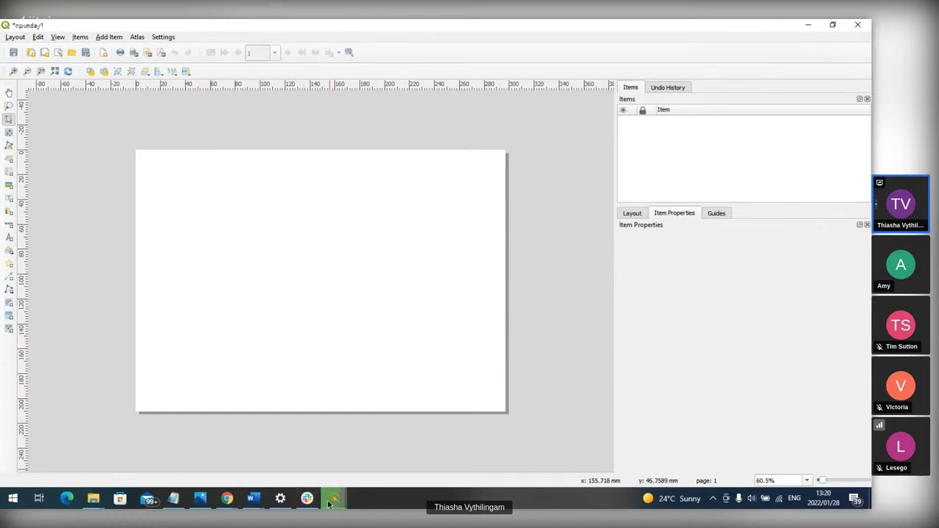
Step: Compare with the existing QGISOpenDay layout, then return to the empty openday1 layout
{"action": "mouse_move", "coordinate": [330, 503]}
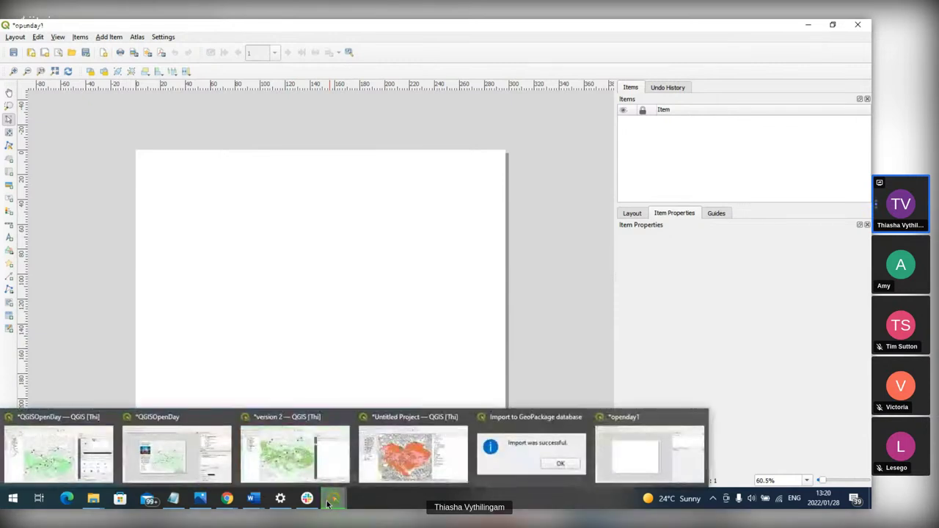
{"action": "left_click", "coordinate": [178, 438]}
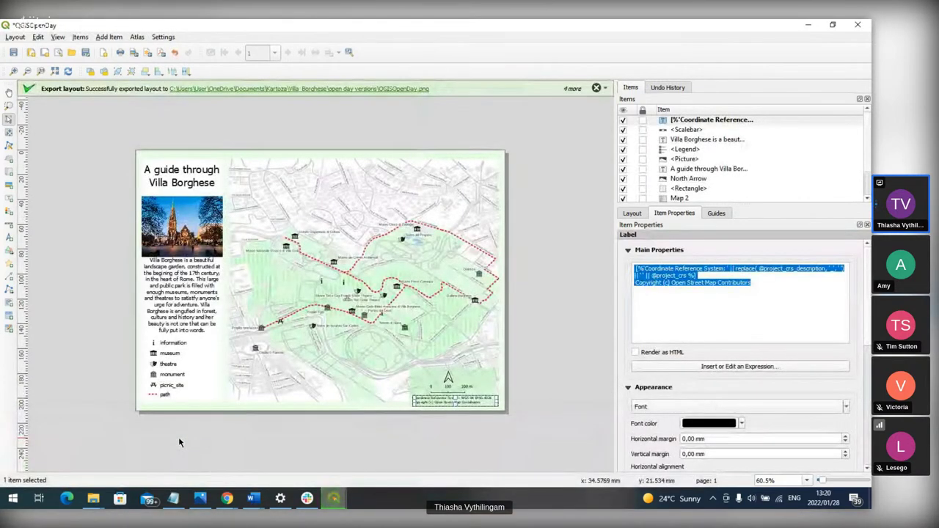
{"action": "left_click", "coordinate": [324, 500]}
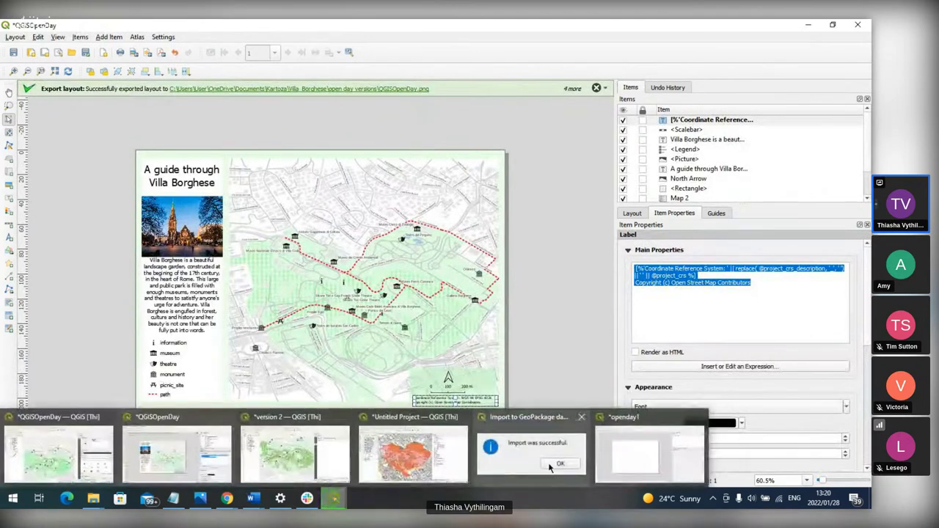
{"action": "left_click", "coordinate": [633, 457]}
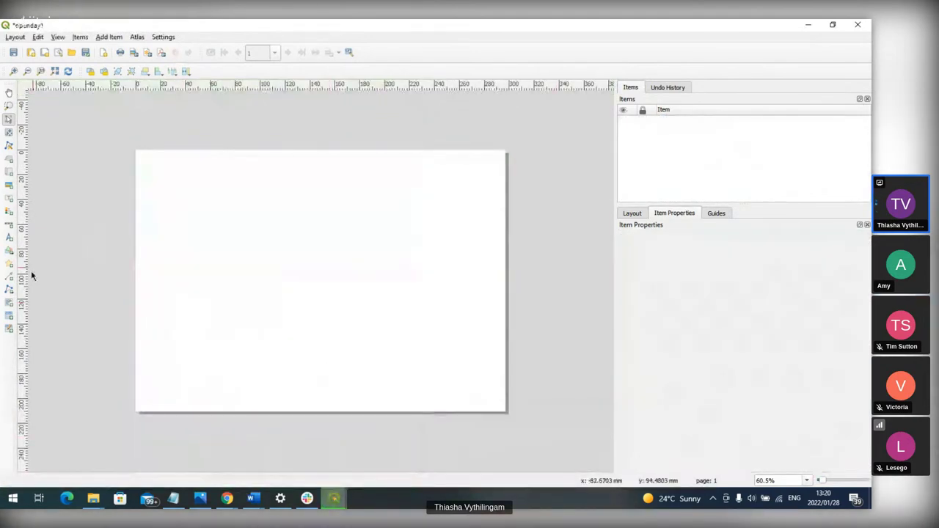
Step: Fill the whole page with a light green rectangle and draw Map 1 over its right part
{"action": "left_click", "coordinate": [12, 251]}
{"action": "left_click", "coordinate": [44, 249]}
{"action": "left_click_drag", "start_coordinate": [137, 151], "coordinate": [504, 411]}
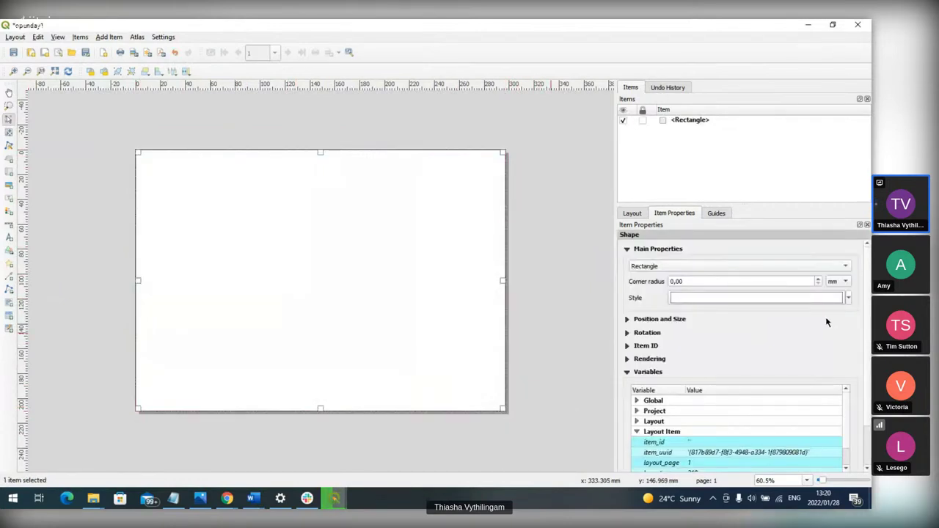
{"action": "left_click", "coordinate": [848, 297]}
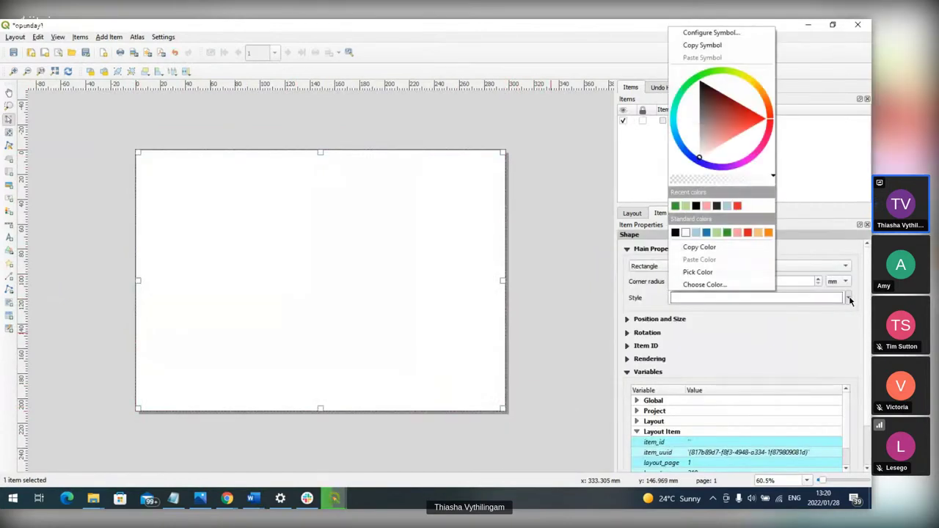
{"action": "left_click", "coordinate": [676, 205]}
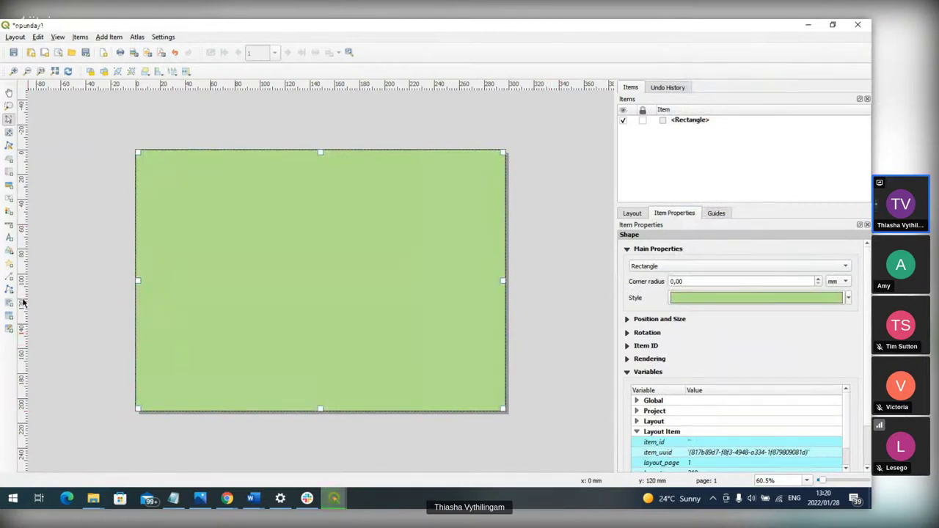
{"action": "left_click", "coordinate": [10, 174]}
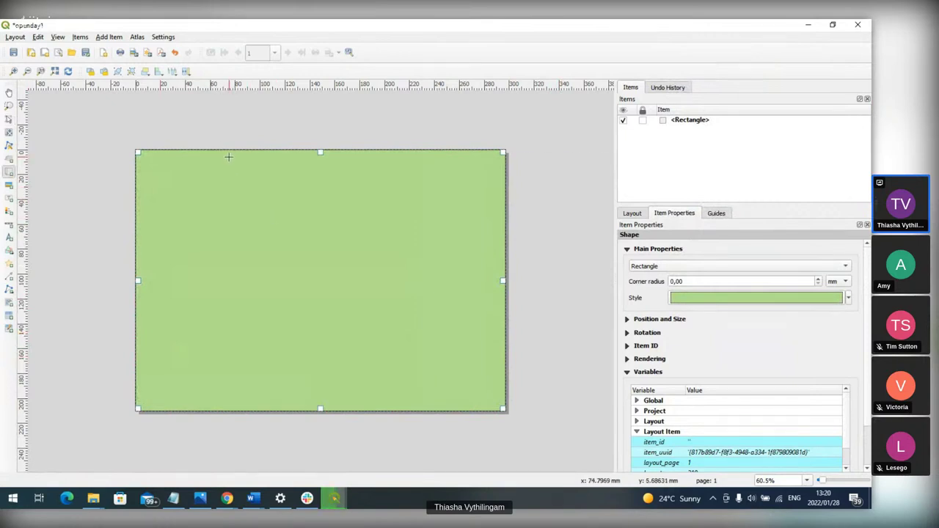
{"action": "left_click_drag", "start_coordinate": [228, 156], "coordinate": [500, 405]}
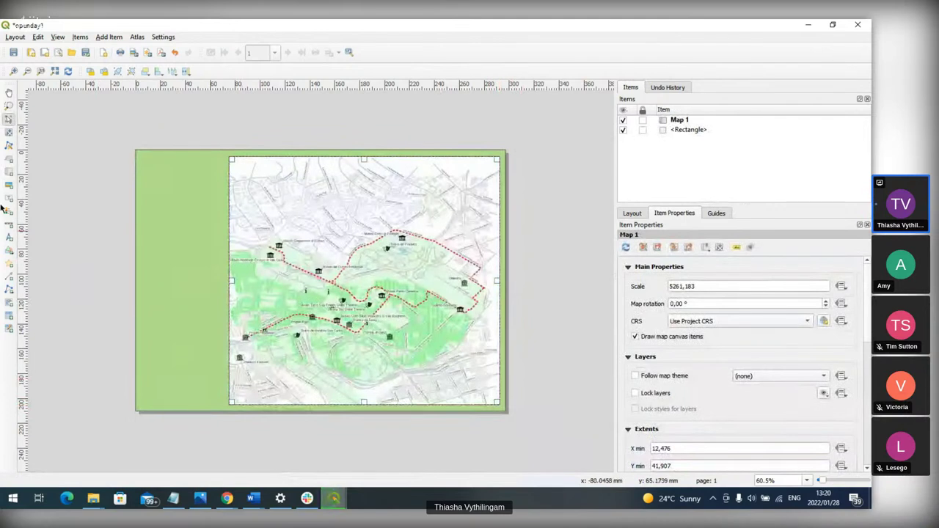
Step: Draw a white rectangle over the page's left strip beside Map 1, adjusting its left edge
{"action": "left_click", "coordinate": [10, 250]}
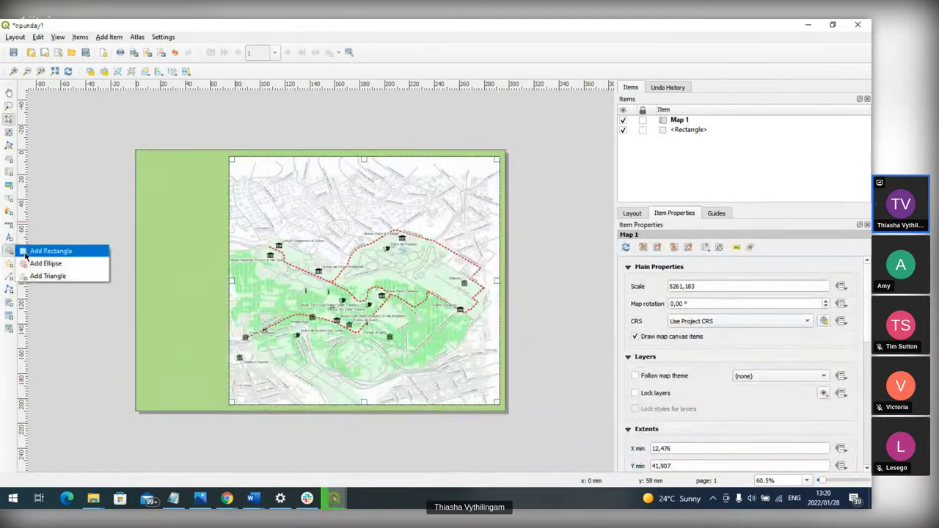
{"action": "left_click", "coordinate": [41, 251]}
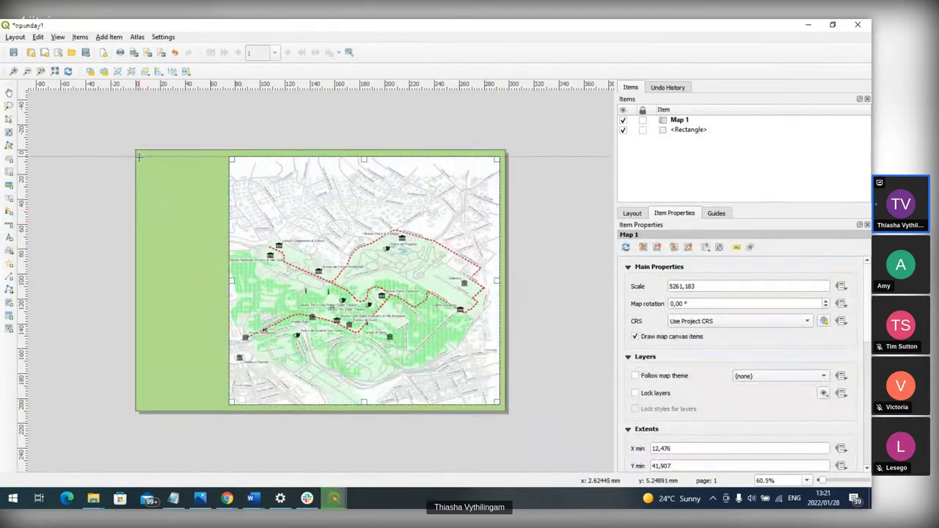
{"action": "left_click_drag", "start_coordinate": [139, 156], "coordinate": [224, 402]}
{"action": "left_click_drag", "start_coordinate": [137, 281], "coordinate": [140, 280]}
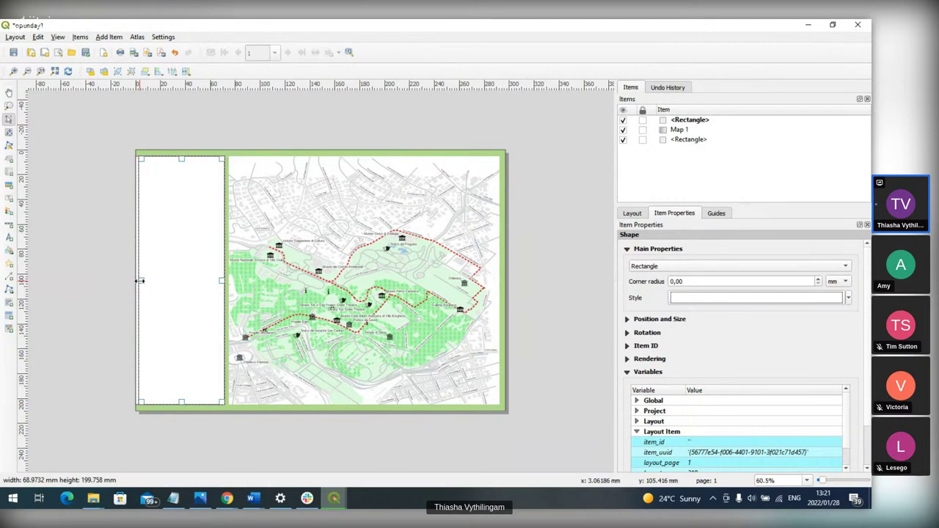
{"action": "left_click_drag", "start_coordinate": [140, 280], "coordinate": [140, 280]}
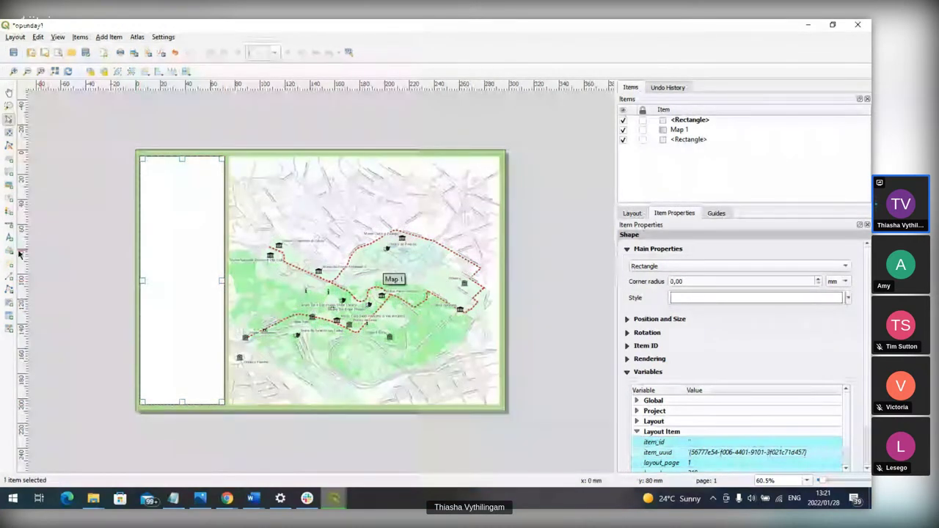
Step: Draw a legend frame on the left panel and turn off its Auto update
{"action": "left_click", "coordinate": [9, 212]}
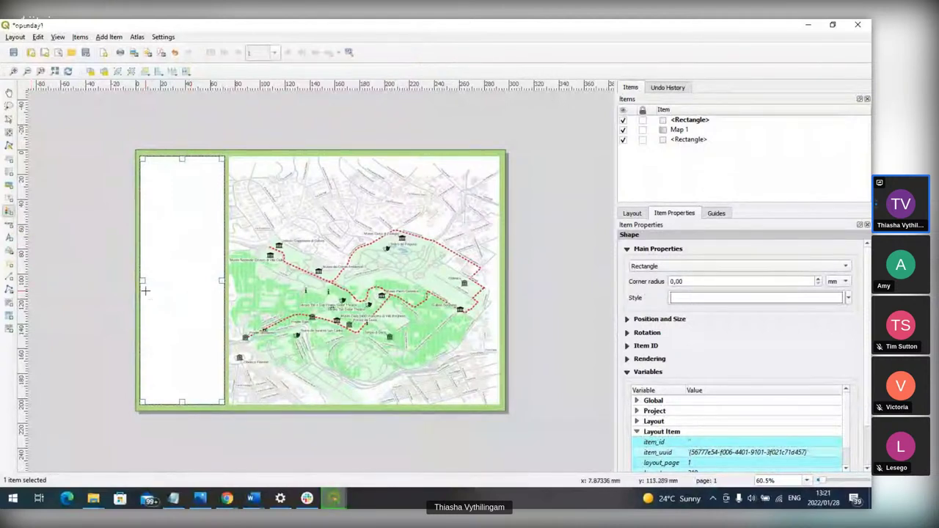
{"action": "mouse_move", "coordinate": [145, 291]}
{"action": "left_mouse_down"}
{"action": "mouse_move", "coordinate": [164, 344]}
{"action": "mouse_move", "coordinate": [210, 380]}
{"action": "mouse_move", "coordinate": [218, 400]}
{"action": "left_mouse_up"}
{"action": "scroll", "coordinate": [733, 352], "scroll_direction": "down", "scroll_amount": 4}
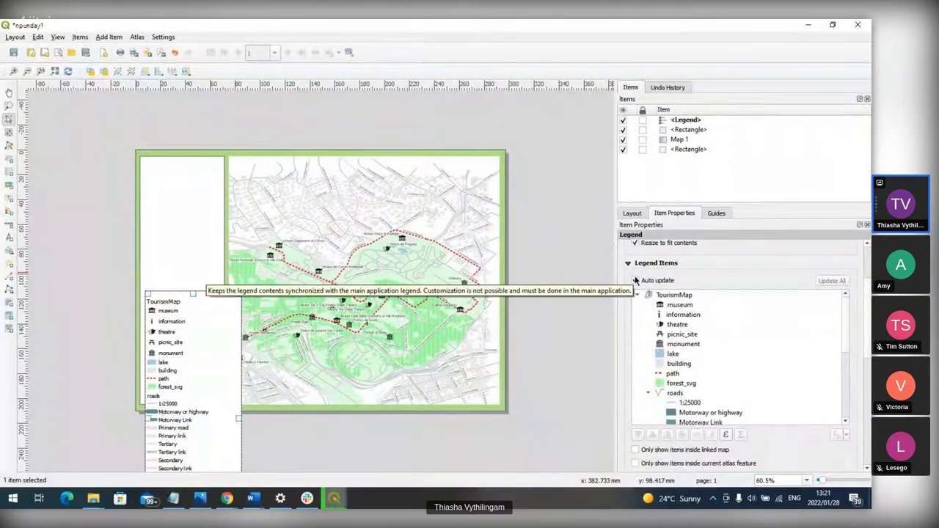
{"action": "left_click", "coordinate": [635, 280]}
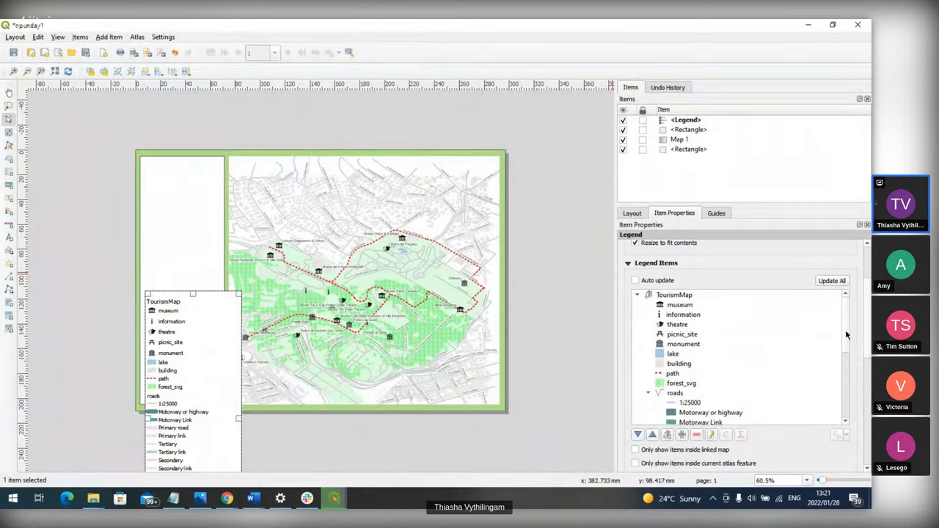
{"action": "scroll", "coordinate": [845, 333], "scroll_direction": "down", "scroll_amount": 2}
{"action": "left_click_drag", "start_coordinate": [845, 341], "coordinate": [857, 411]}
{"action": "scroll", "coordinate": [790, 384], "scroll_direction": "up", "scroll_amount": 3}
Step: Remove roads, park, forest_svg, building and lake from the legend items
{"action": "left_click", "coordinate": [674, 309]}
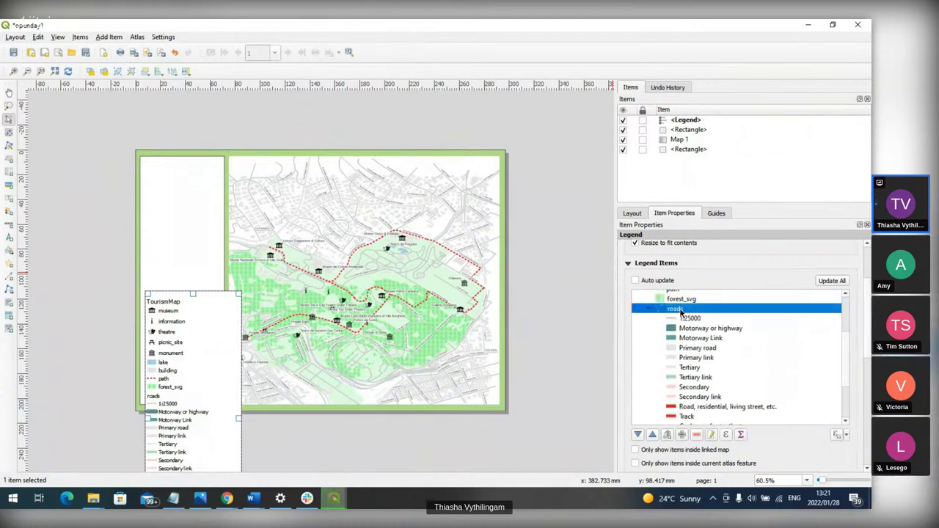
{"action": "left_click", "coordinate": [696, 434]}
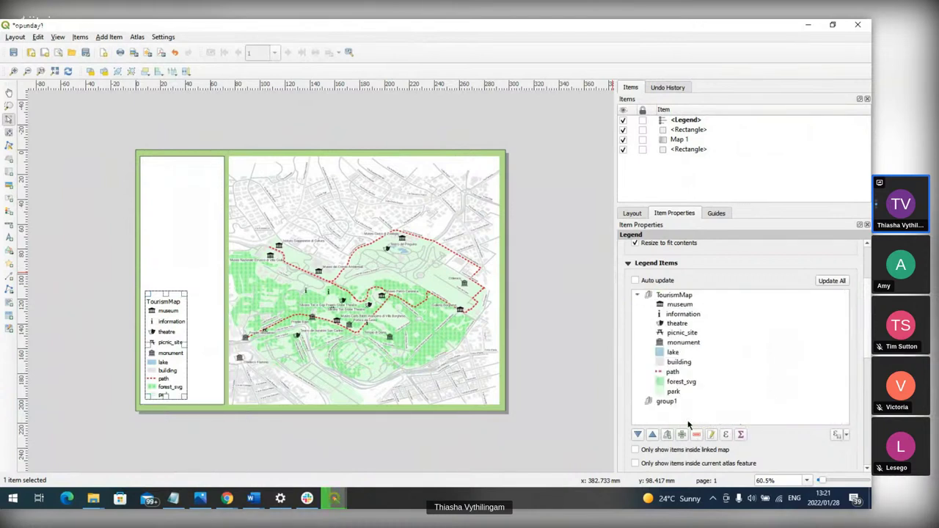
{"action": "left_click", "coordinate": [673, 391]}
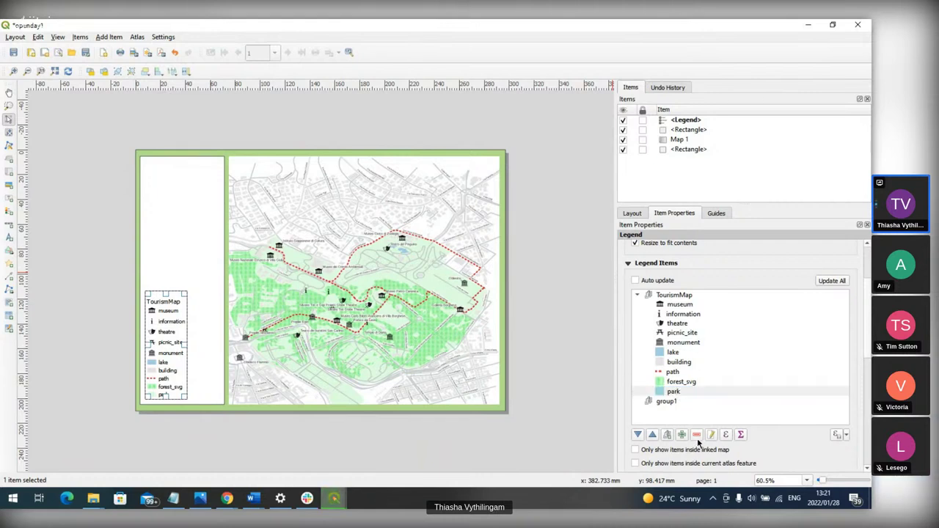
{"action": "left_click", "coordinate": [696, 435]}
{"action": "left_click", "coordinate": [696, 435]}
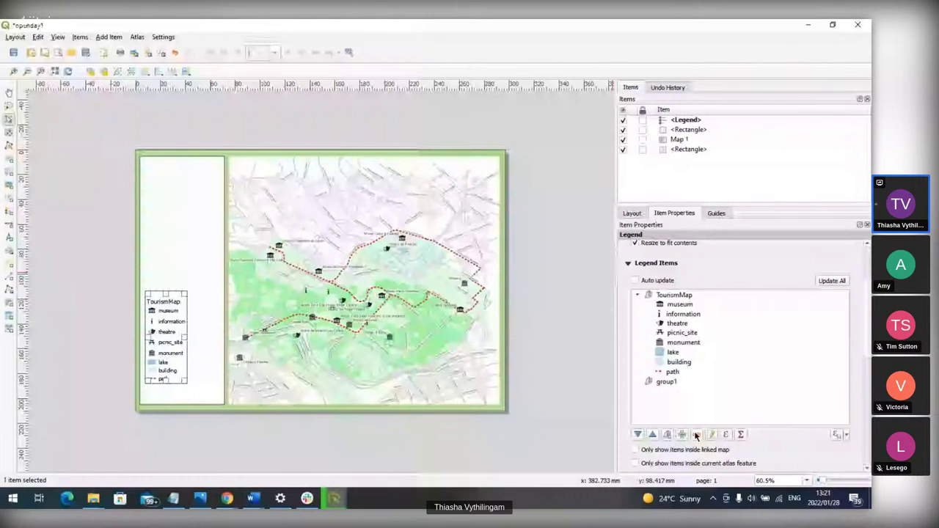
{"action": "left_click", "coordinate": [696, 435]}
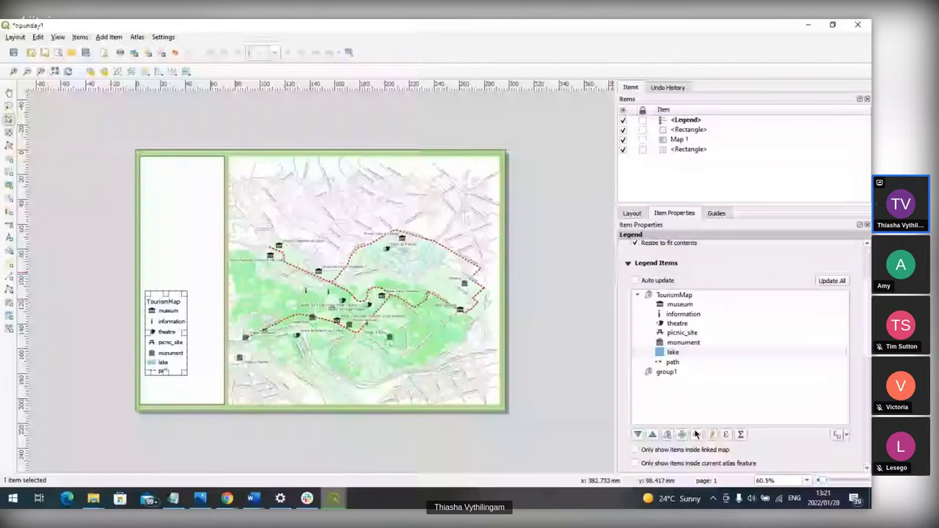
{"action": "left_click", "coordinate": [696, 434]}
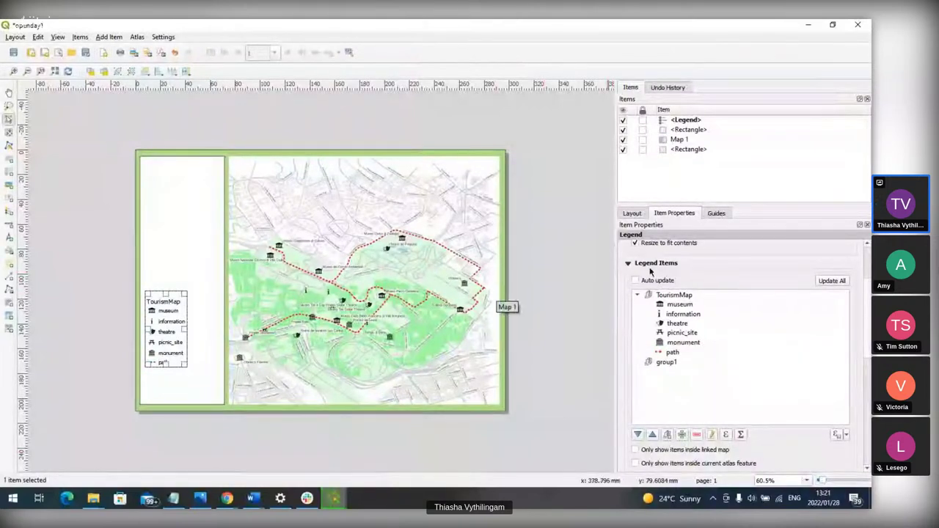
Step: Clear the TourismMap group title and shift the legend down and right in the panel
{"action": "double_click", "coordinate": [665, 294]}
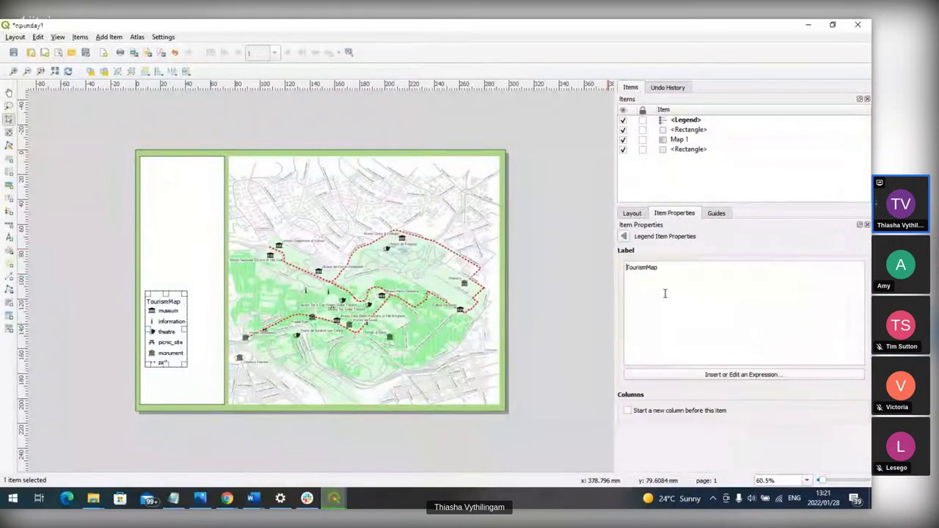
{"action": "double_click", "coordinate": [623, 267]}
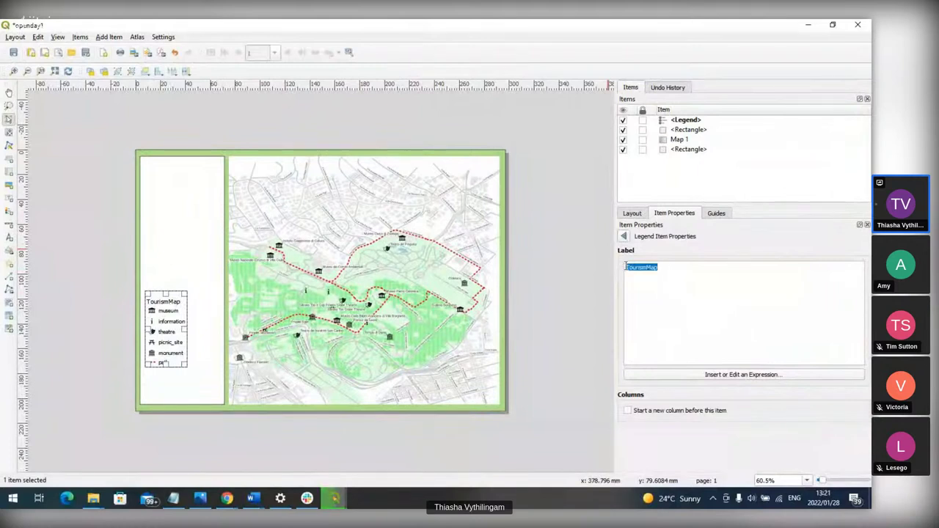
{"action": "key", "text": "Delete"}
{"action": "left_click", "coordinate": [624, 237]}
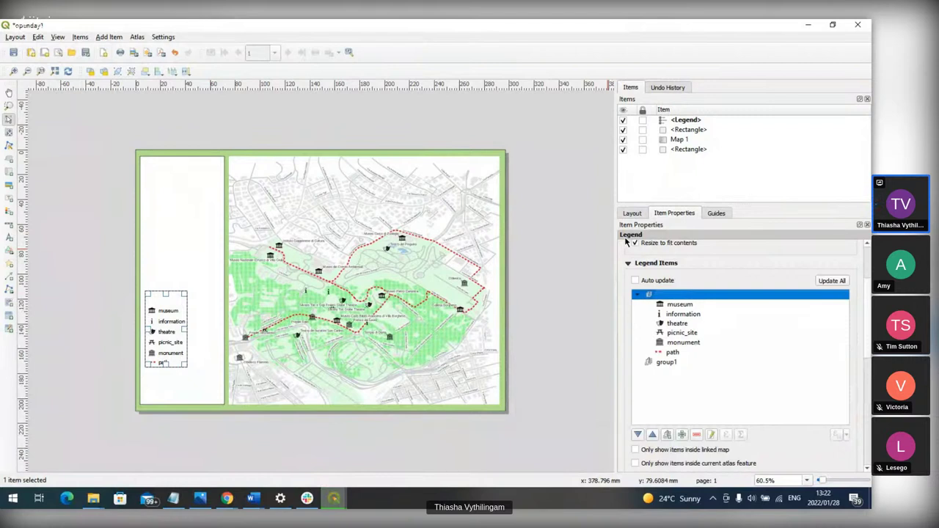
{"action": "left_click_drag", "start_coordinate": [172, 346], "coordinate": [184, 363]}
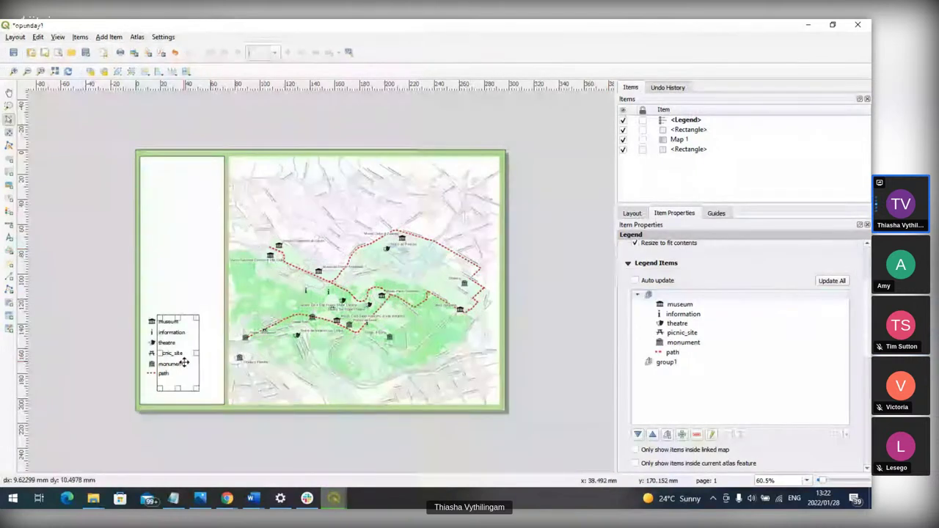
{"action": "left_click", "coordinate": [201, 308]}
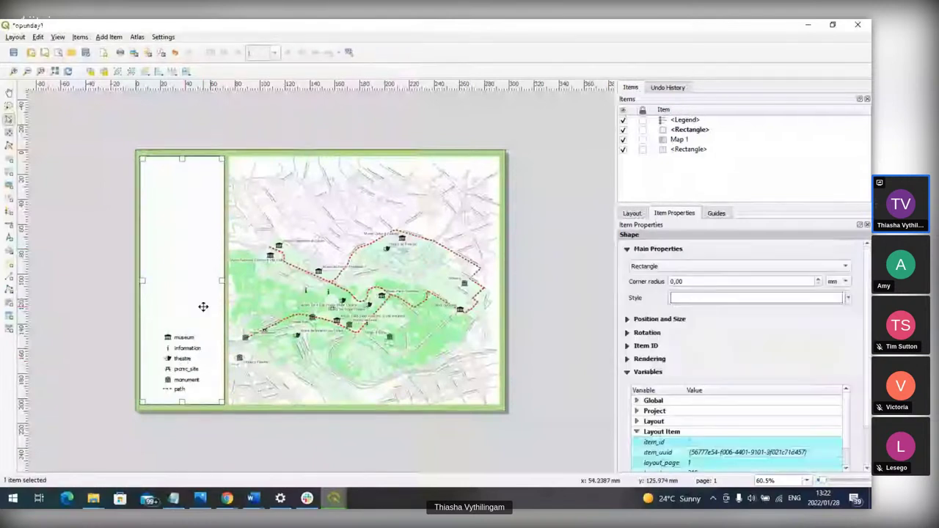
Step: Draw a rectangle in the map's lower-right corner, widened toward the right edge
{"action": "left_click", "coordinate": [9, 250]}
{"action": "left_click", "coordinate": [26, 252]}
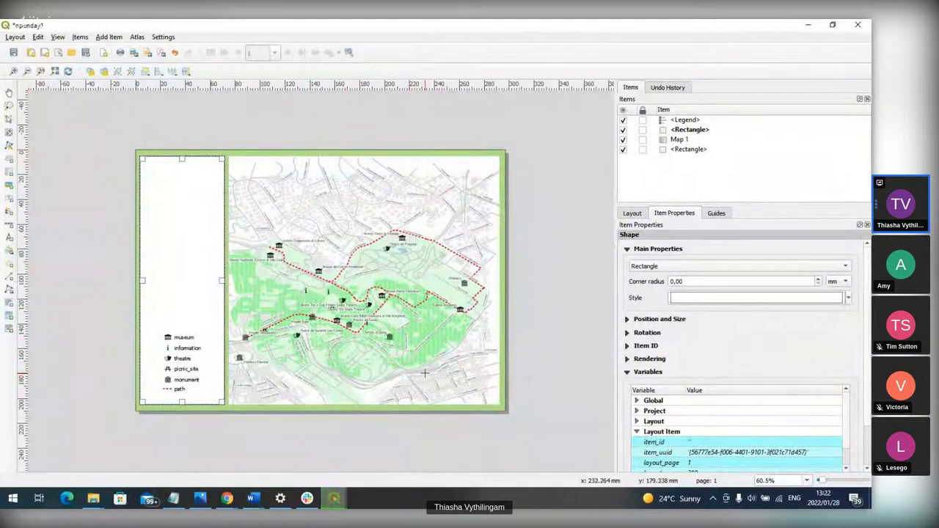
{"action": "left_click_drag", "start_coordinate": [425, 373], "coordinate": [441, 392]}
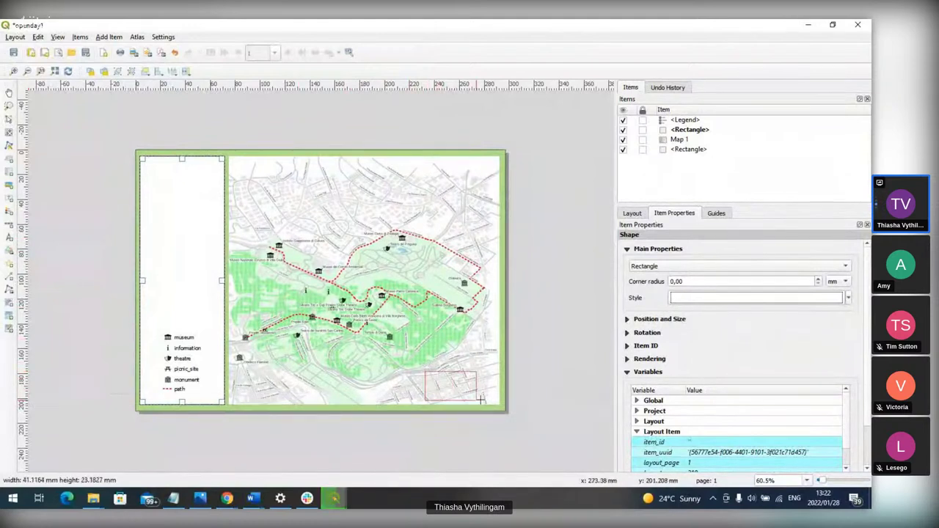
{"action": "left_click_drag", "start_coordinate": [481, 400], "coordinate": [499, 402]}
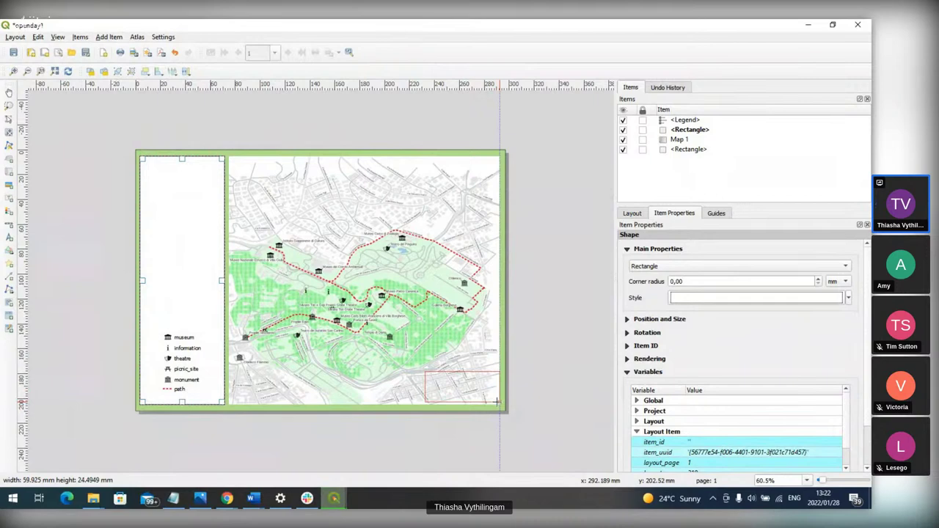
{"action": "left_click_drag", "start_coordinate": [496, 402], "coordinate": [496, 402]}
Step: Fill the rectangle with light green and make the fill semi-transparent
{"action": "left_click", "coordinate": [848, 297]}
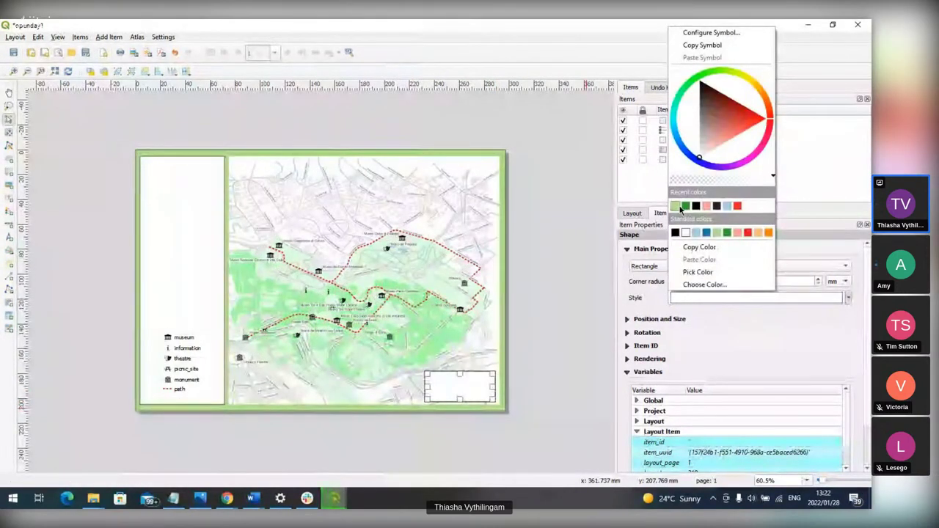
{"action": "left_click", "coordinate": [675, 205]}
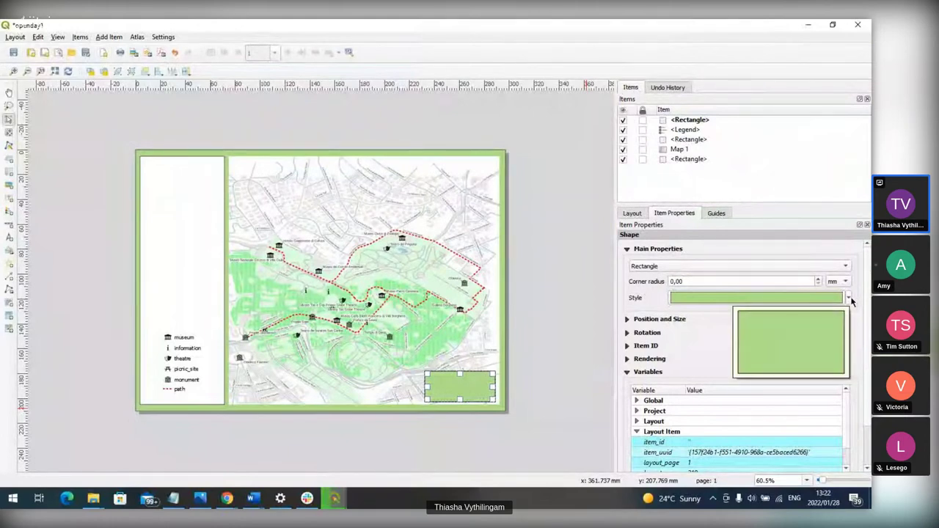
{"action": "left_click", "coordinate": [849, 299]}
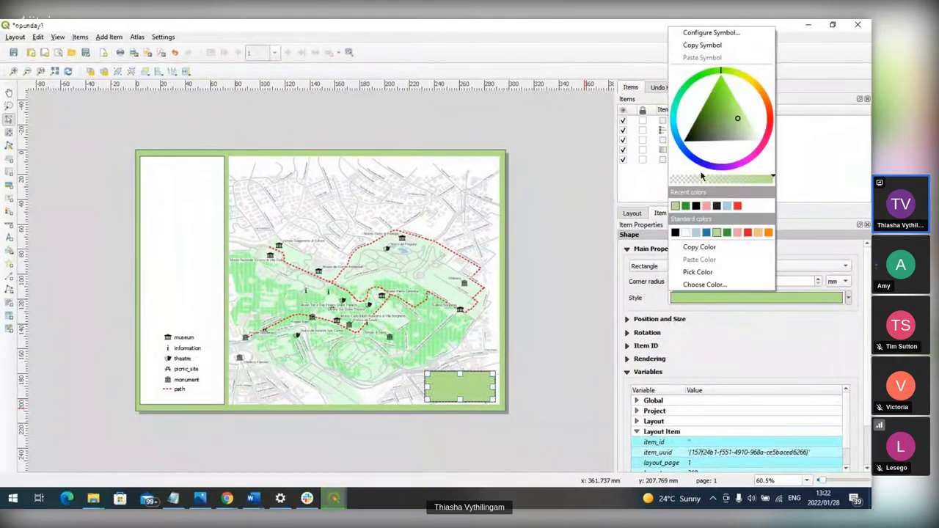
{"action": "left_click", "coordinate": [705, 179]}
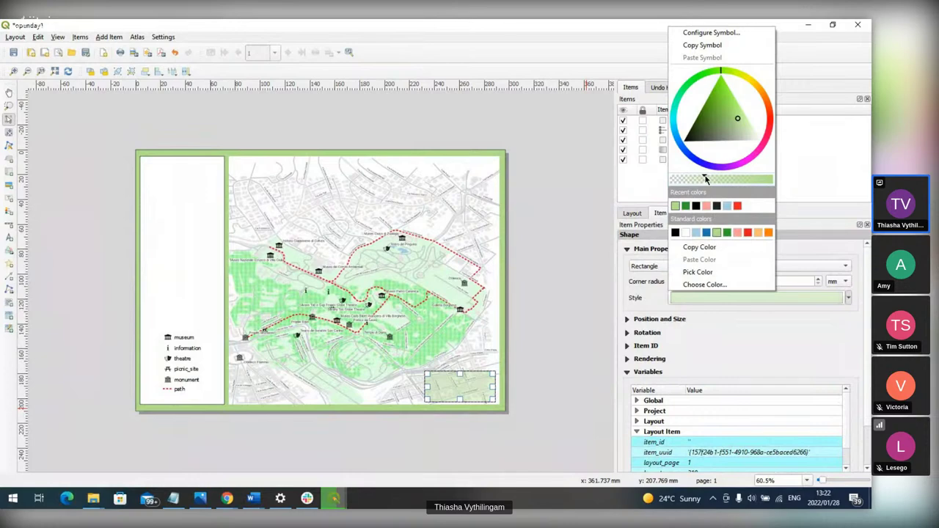
{"action": "left_click_drag", "start_coordinate": [705, 179], "coordinate": [719, 178]}
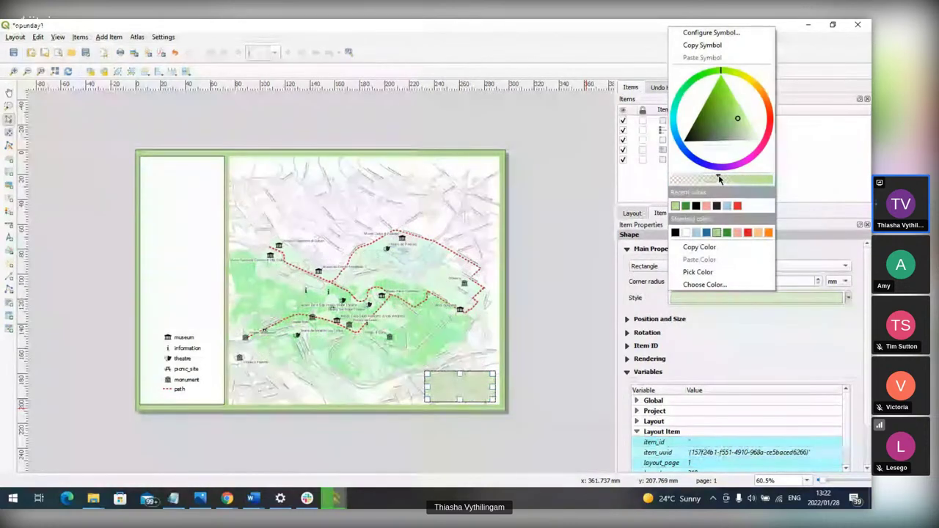
{"action": "left_click", "coordinate": [556, 287]}
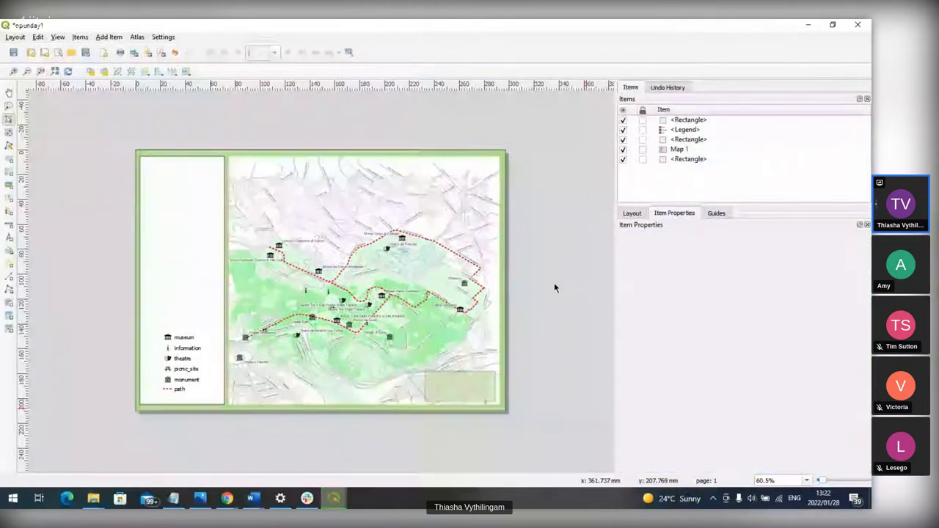
{"action": "left_click", "coordinate": [440, 385]}
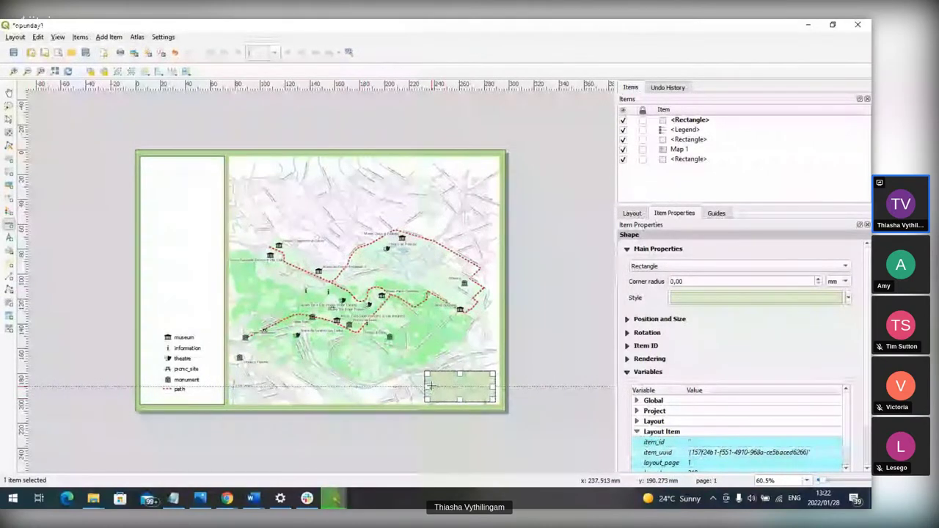
Step: Draw a scale bar inside the lower-right box with a ticks-down line style
{"action": "left_click_drag", "start_coordinate": [432, 385], "coordinate": [481, 402]}
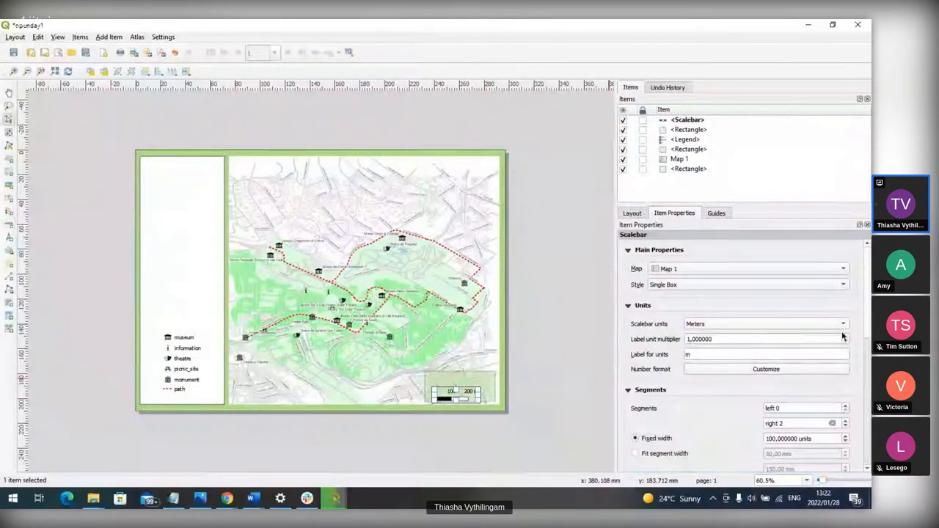
{"action": "scroll", "coordinate": [870, 330], "scroll_direction": "down", "scroll_amount": 3}
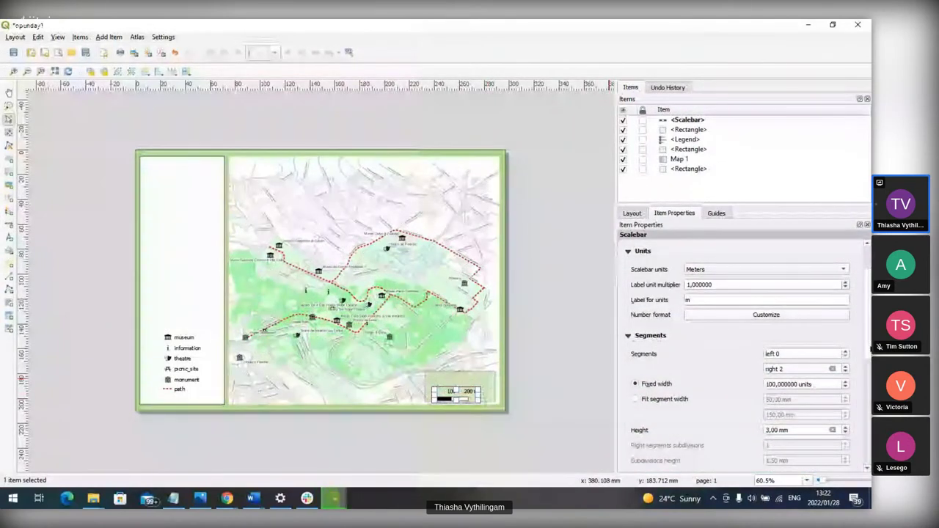
{"action": "scroll", "coordinate": [806, 330], "scroll_direction": "up", "scroll_amount": 3}
{"action": "left_click", "coordinate": [807, 285]}
{"action": "left_click", "coordinate": [828, 316]}
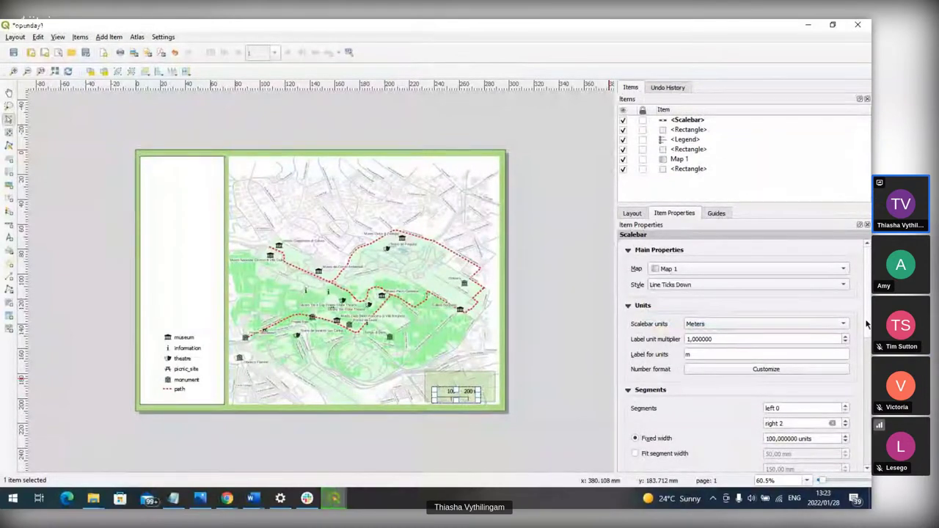
{"action": "scroll", "coordinate": [870, 330], "scroll_direction": "down", "scroll_amount": 5}
{"action": "scroll", "coordinate": [870, 367], "scroll_direction": "down", "scroll_amount": 2}
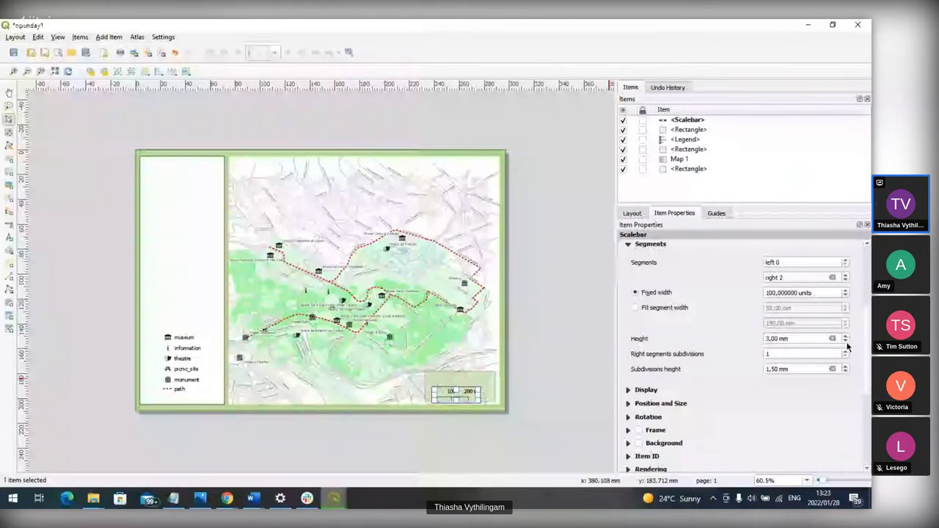
Step: Set the scalebar height to 1 mm and its style to Line Ticks Up
{"action": "left_click", "coordinate": [845, 341]}
{"action": "left_click", "coordinate": [845, 341]}
{"action": "scroll", "coordinate": [871, 284], "scroll_direction": "up", "scroll_amount": 3}
{"action": "scroll", "coordinate": [871, 284], "scroll_direction": "up", "scroll_amount": 2}
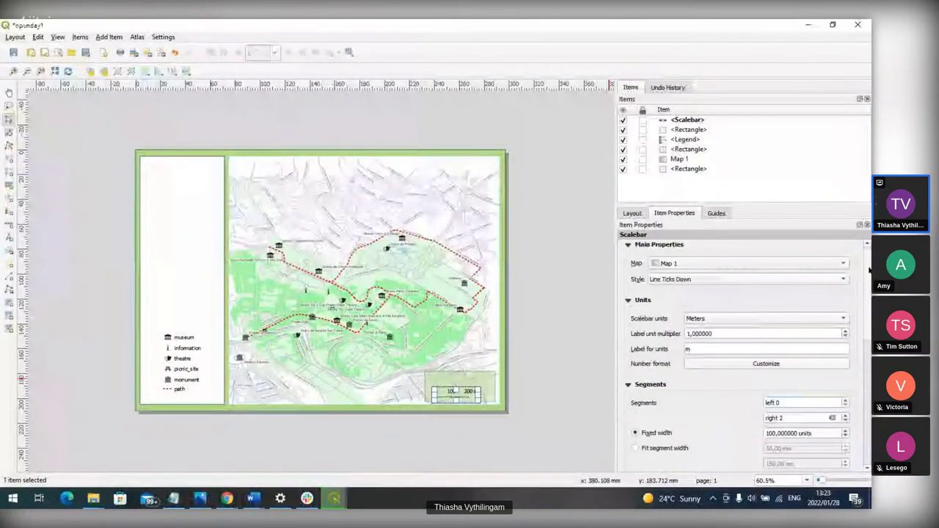
{"action": "left_click", "coordinate": [831, 283]}
{"action": "left_click", "coordinate": [828, 291]}
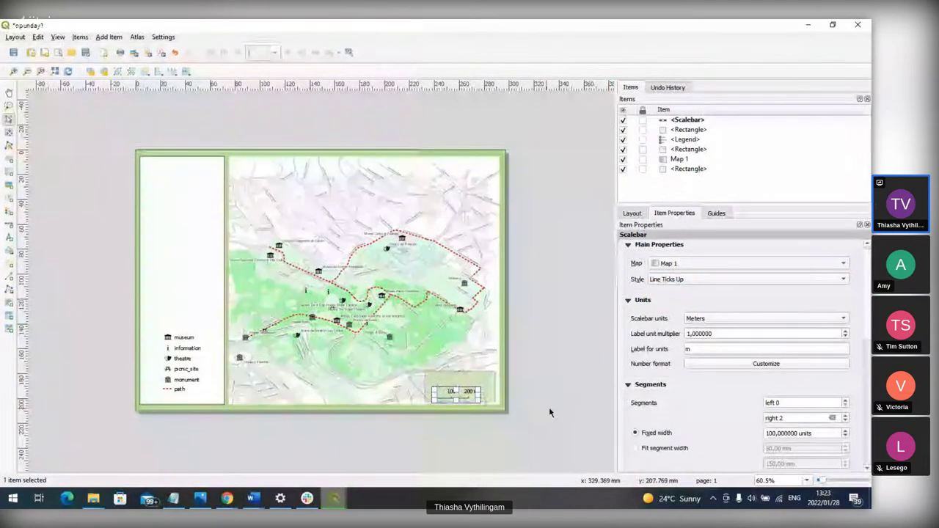
Step: Nudge the scalebar up and right and resize the green box behind it
{"action": "left_click_drag", "start_coordinate": [468, 395], "coordinate": [472, 387]}
{"action": "left_click", "coordinate": [530, 356]}
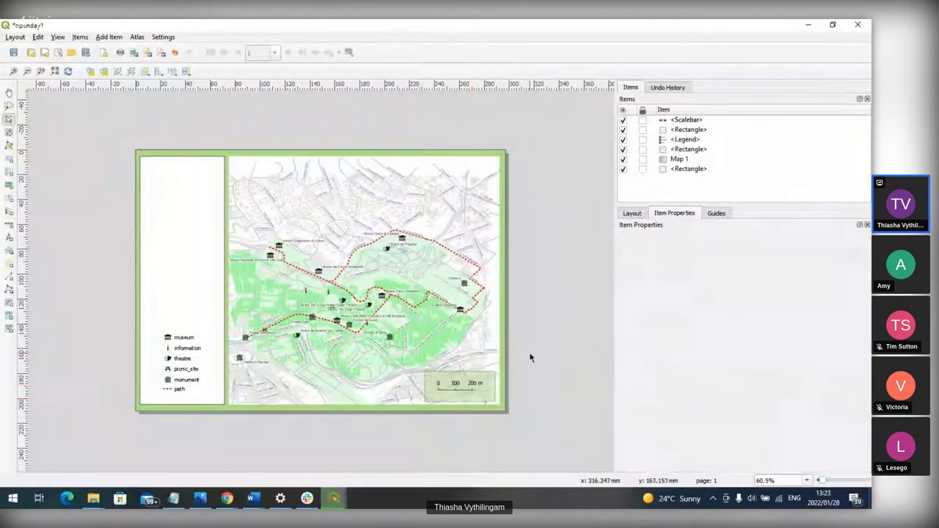
{"action": "left_click", "coordinate": [481, 394]}
{"action": "left_click", "coordinate": [493, 398]}
{"action": "left_click_drag", "start_coordinate": [493, 398], "coordinate": [470, 390]}
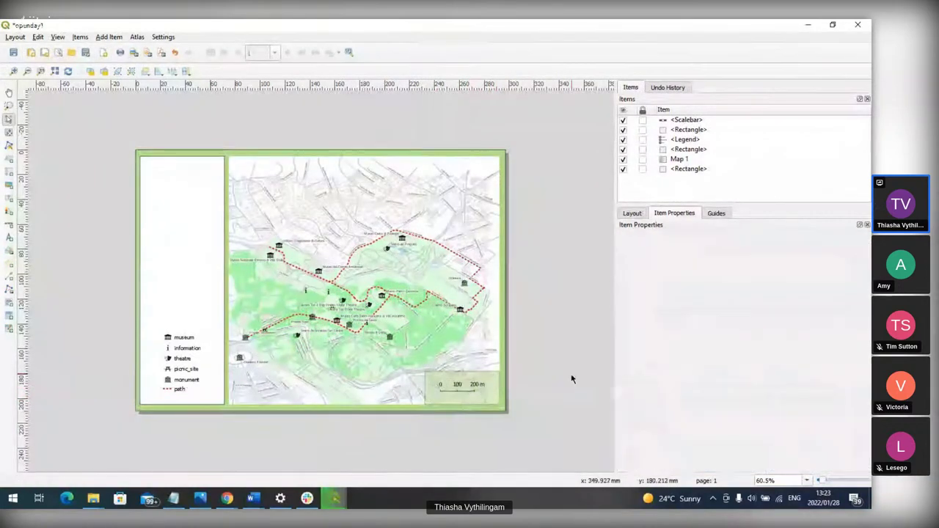
Step: Draw a north arrow over the scalebar and move it just above the scalebar
{"action": "left_click", "coordinate": [9, 238]}
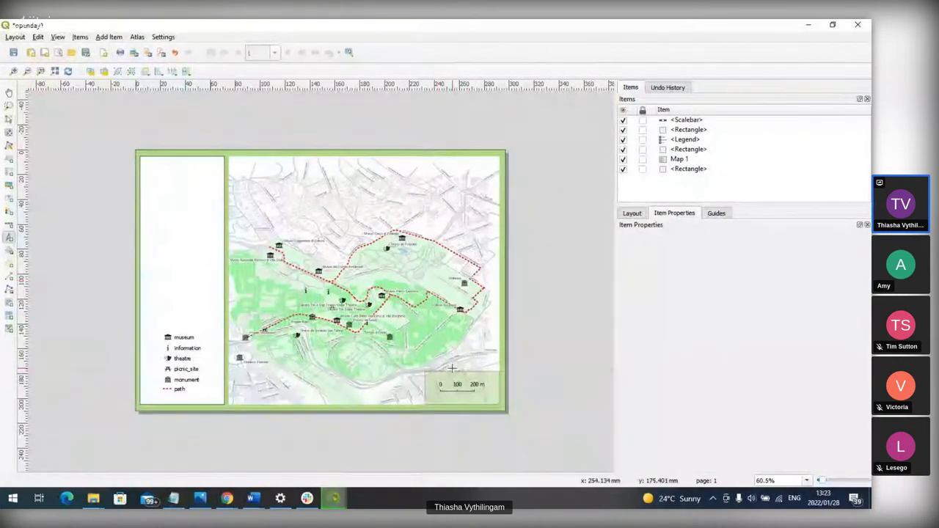
{"action": "left_click_drag", "start_coordinate": [453, 368], "coordinate": [467, 380]}
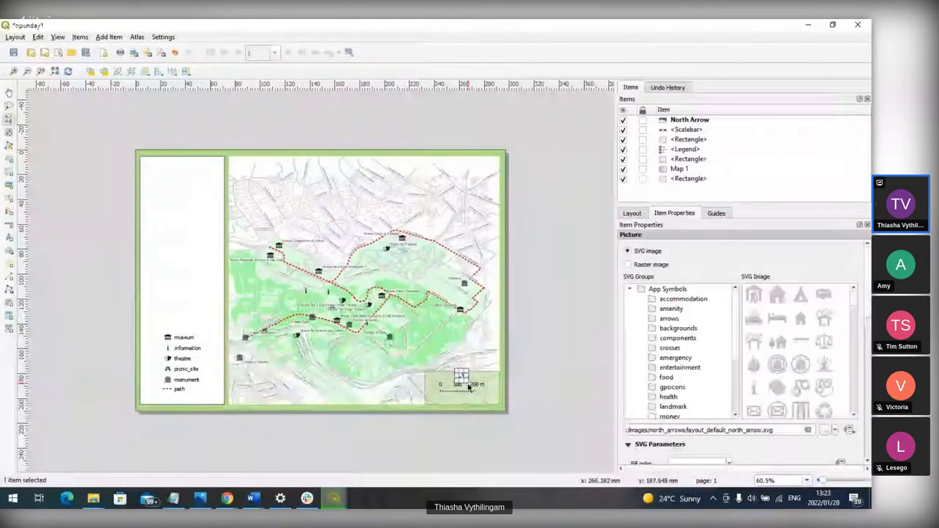
{"action": "left_click", "coordinate": [470, 389]}
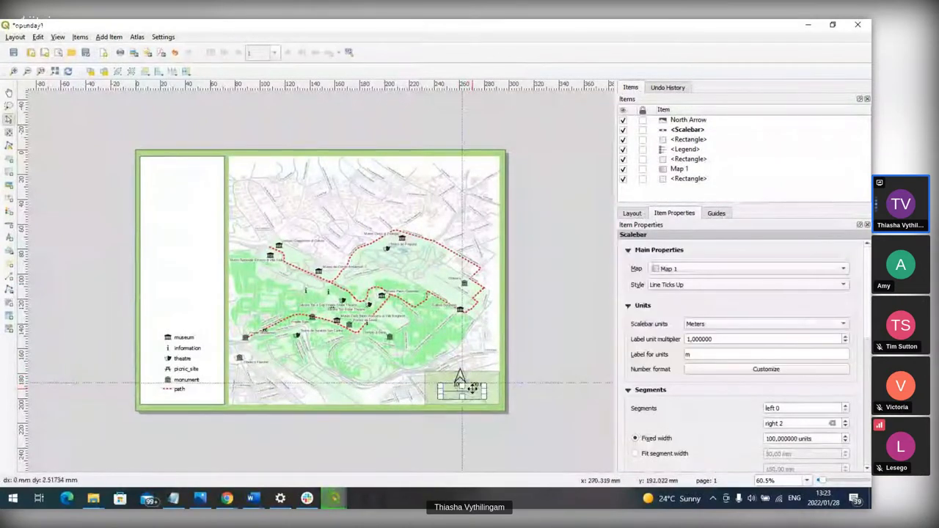
{"action": "left_click", "coordinate": [457, 378]}
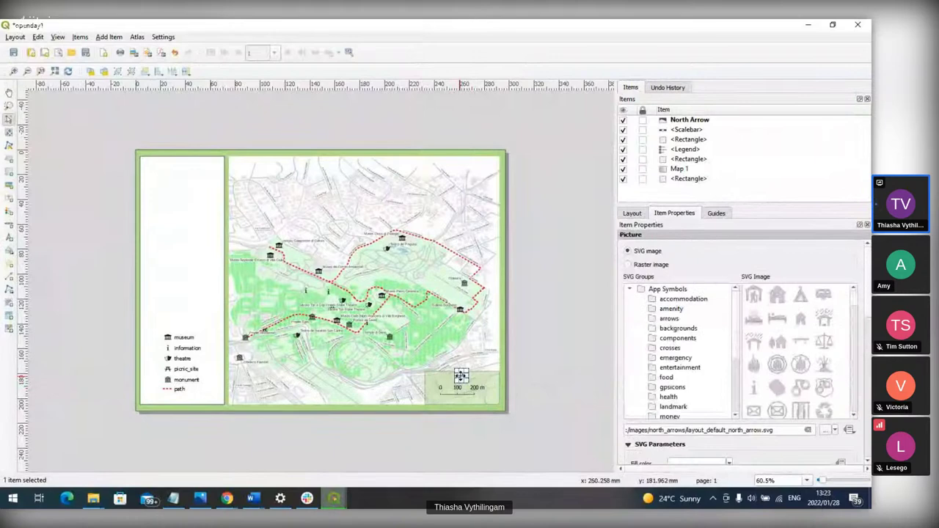
{"action": "left_click_drag", "start_coordinate": [459, 376], "coordinate": [460, 376]}
{"action": "left_click", "coordinate": [511, 364]}
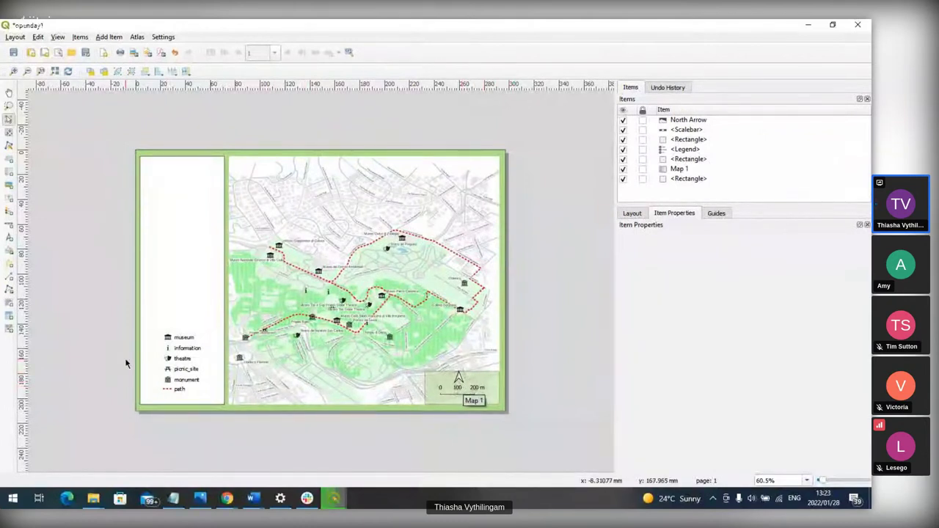
Step: Draw a label box beneath the scalebar and delete its Lorem ipsum placeholder text
{"action": "left_click", "coordinate": [10, 200]}
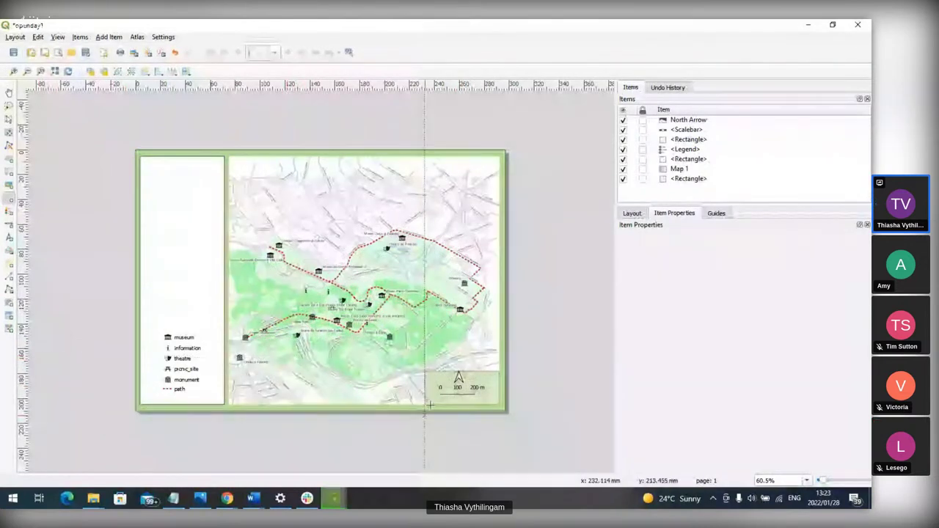
{"action": "left_click_drag", "start_coordinate": [421, 391], "coordinate": [492, 403]}
{"action": "key", "text": "ctrl+a"}
{"action": "key", "text": "BackSpace"}
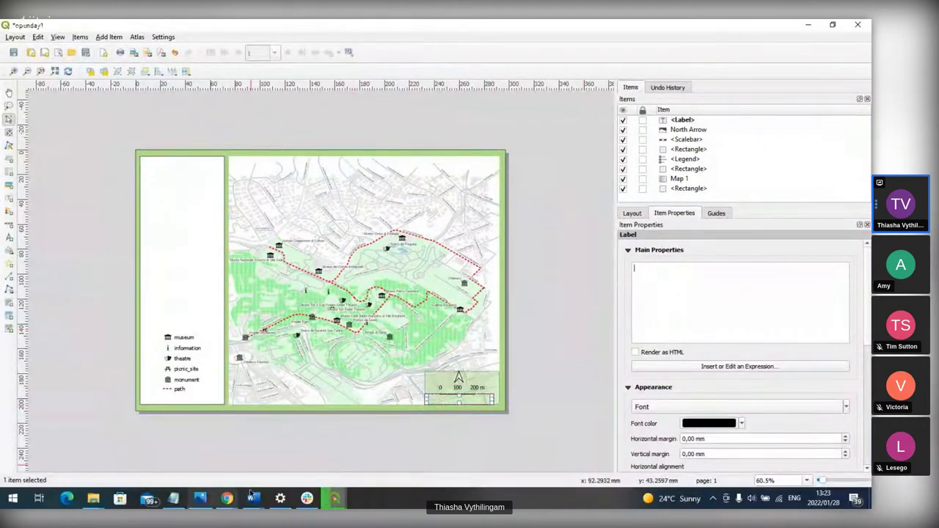
Step: Copy the coordinate system expression and OpenStreetMap credit lines from Notepad, then reselect the label
{"action": "mouse_move", "coordinate": [238, 503]}
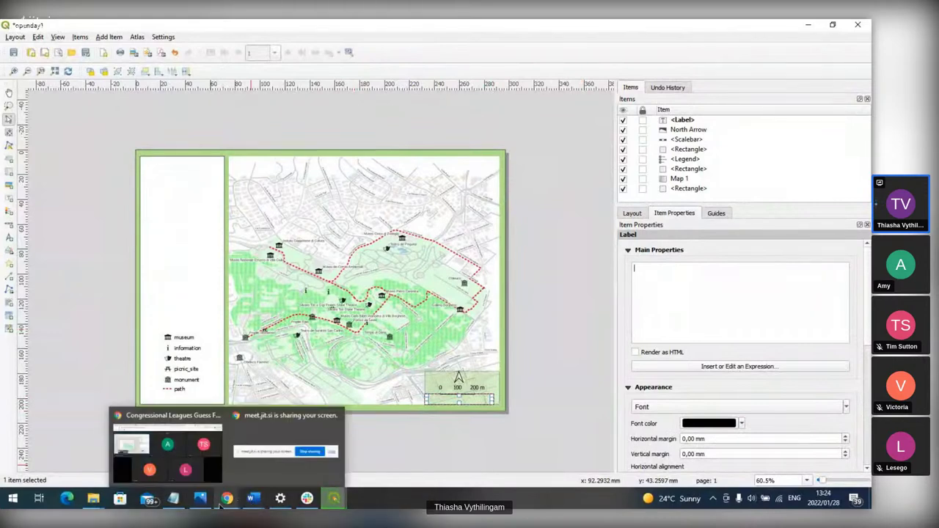
{"action": "mouse_move", "coordinate": [202, 503]}
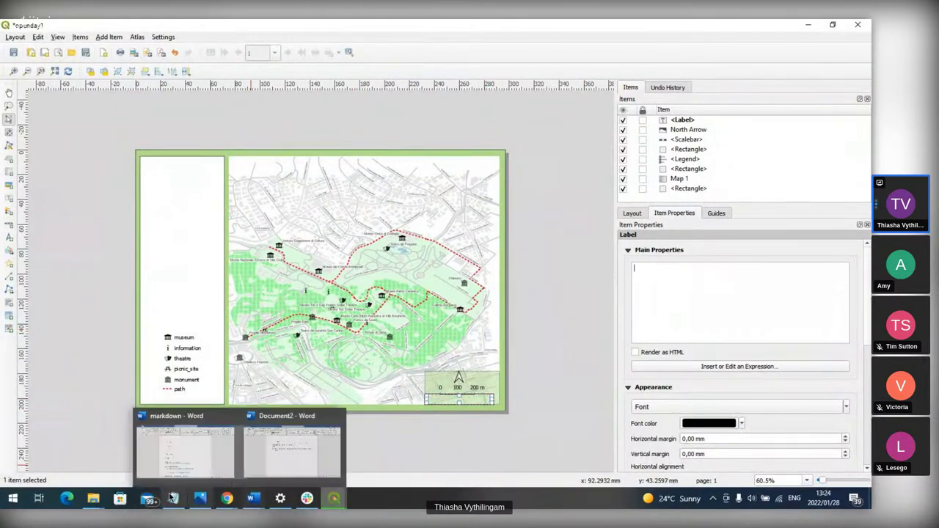
{"action": "left_click", "coordinate": [171, 498]}
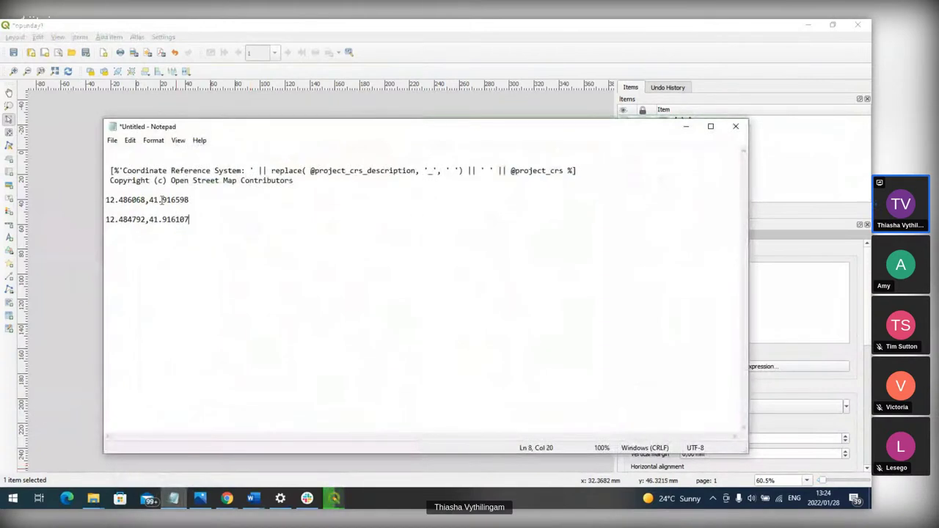
{"action": "left_click", "coordinate": [121, 171]}
{"action": "left_click_drag", "start_coordinate": [121, 170], "coordinate": [294, 180]}
{"action": "key", "text": "ctrl+c"}
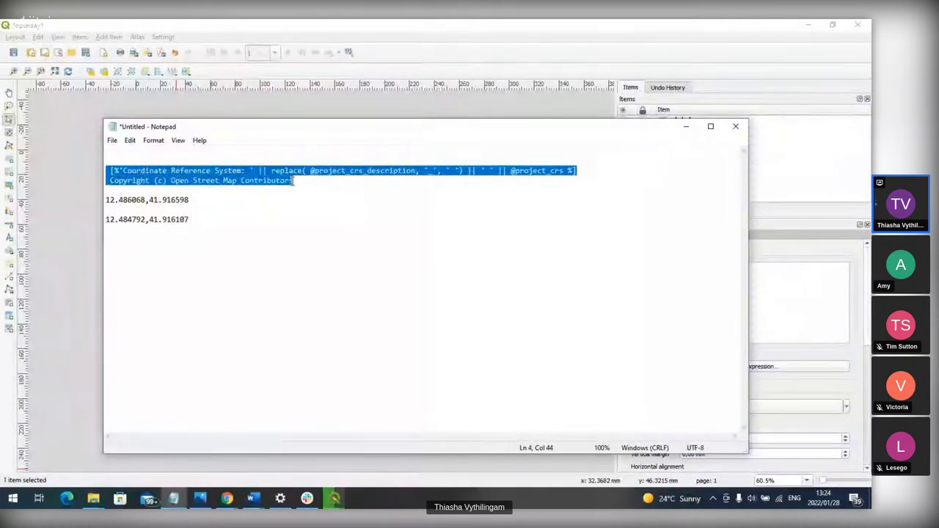
{"action": "left_click", "coordinate": [65, 251]}
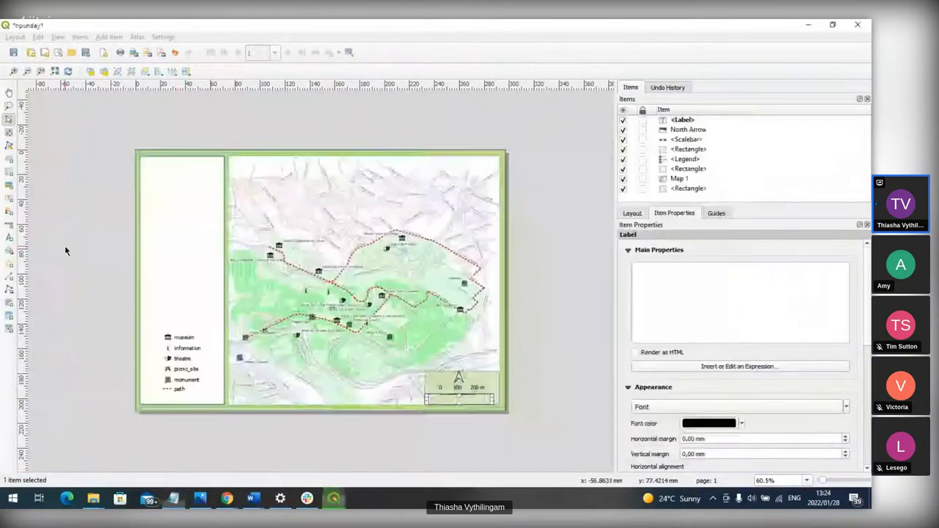
{"action": "left_click", "coordinate": [450, 402]}
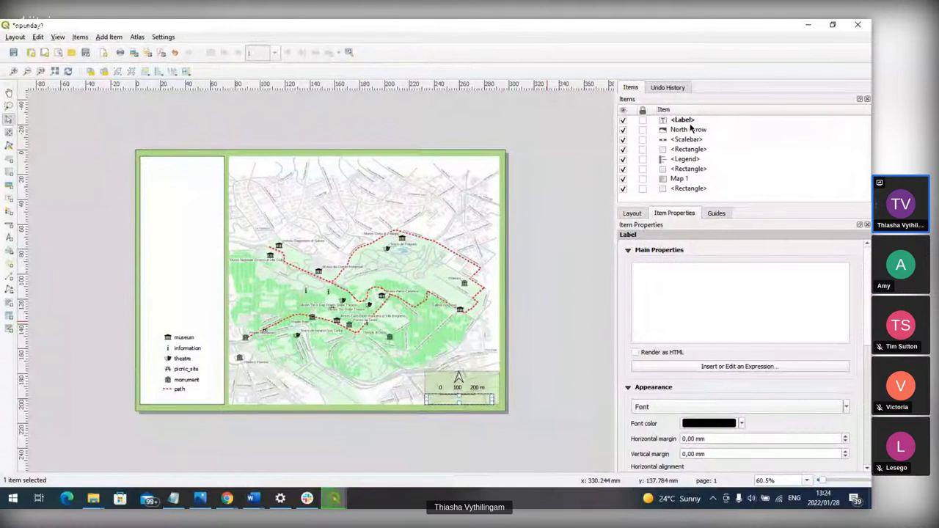
Step: Paste the CRS expression and OpenStreetMap credit into the label and resize its box
{"action": "left_click", "coordinate": [699, 274]}
{"action": "key", "text": "ctrl+v"}
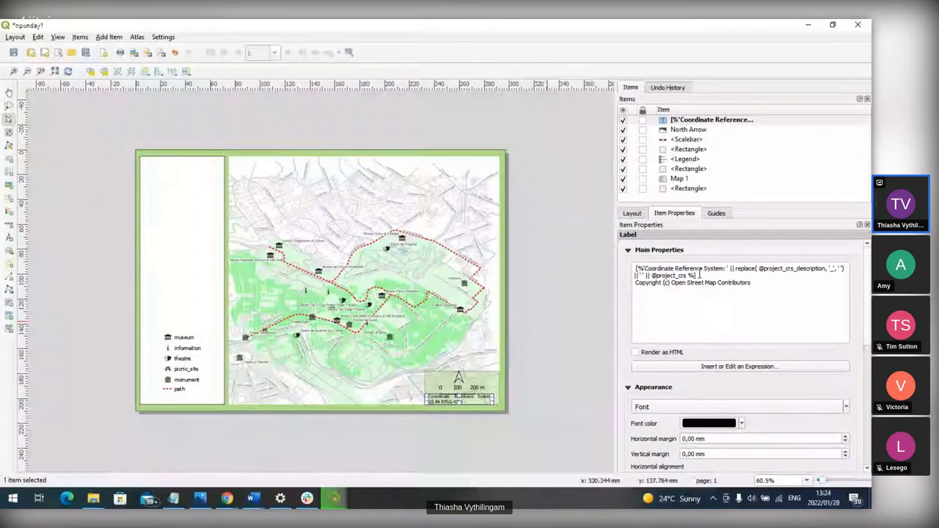
{"action": "key", "text": "ctrl+a"}
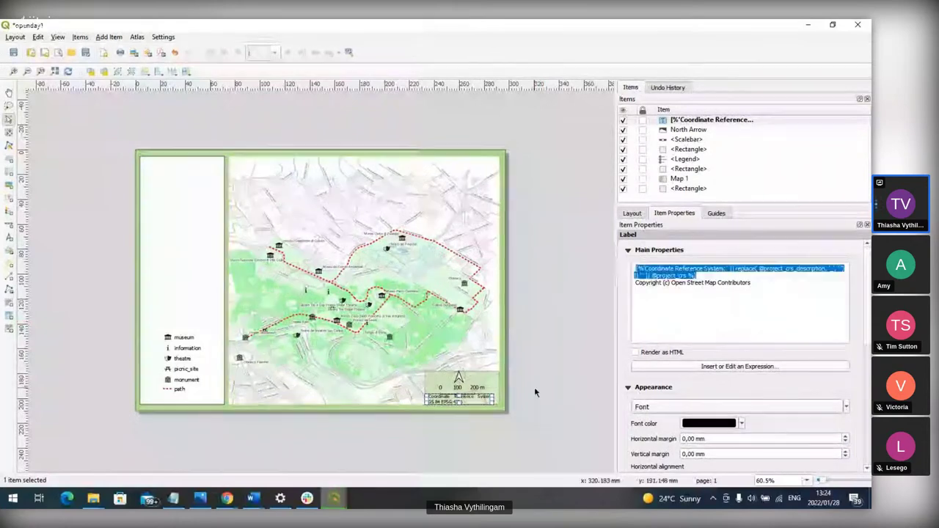
{"action": "left_click", "coordinate": [493, 400]}
{"action": "left_click_drag", "start_coordinate": [493, 400], "coordinate": [461, 411]}
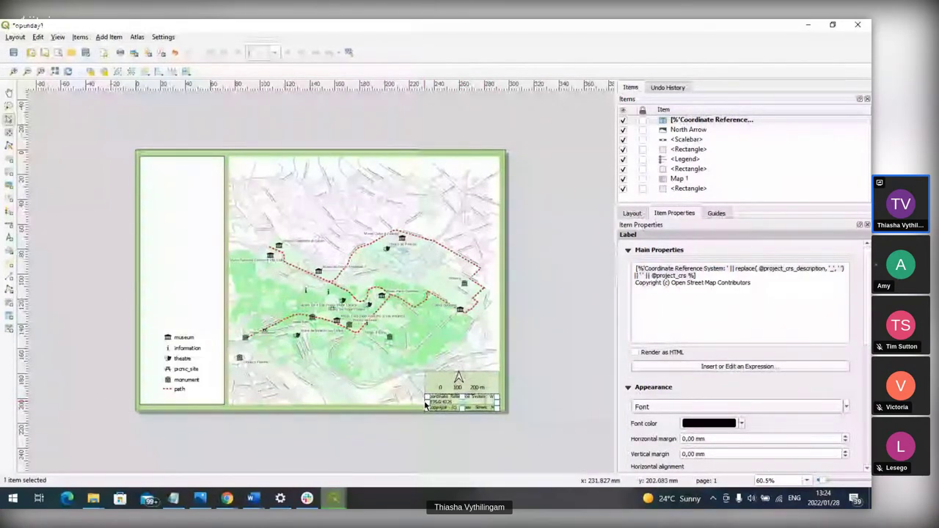
{"action": "left_click_drag", "start_coordinate": [425, 404], "coordinate": [417, 401]}
{"action": "left_click_drag", "start_coordinate": [489, 405], "coordinate": [490, 404]}
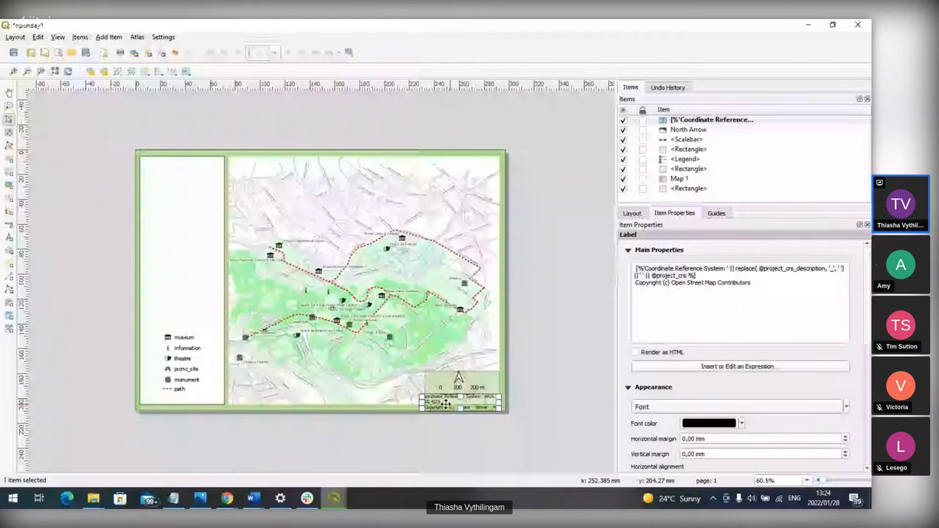
{"action": "key", "text": "ctrl+z"}
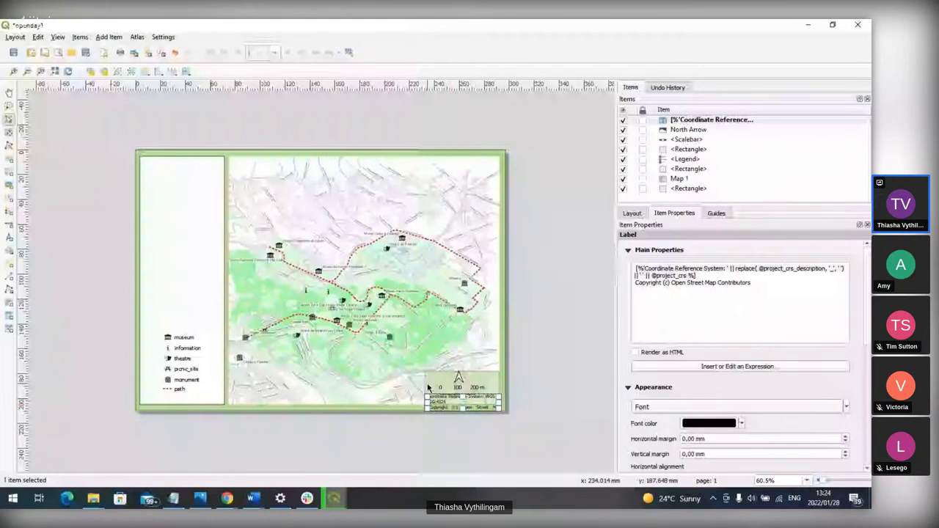
Step: Enlarge the green background box to cover the label and shift the label slightly up
{"action": "left_click", "coordinate": [427, 386]}
{"action": "left_click_drag", "start_coordinate": [414, 366], "coordinate": [416, 369]}
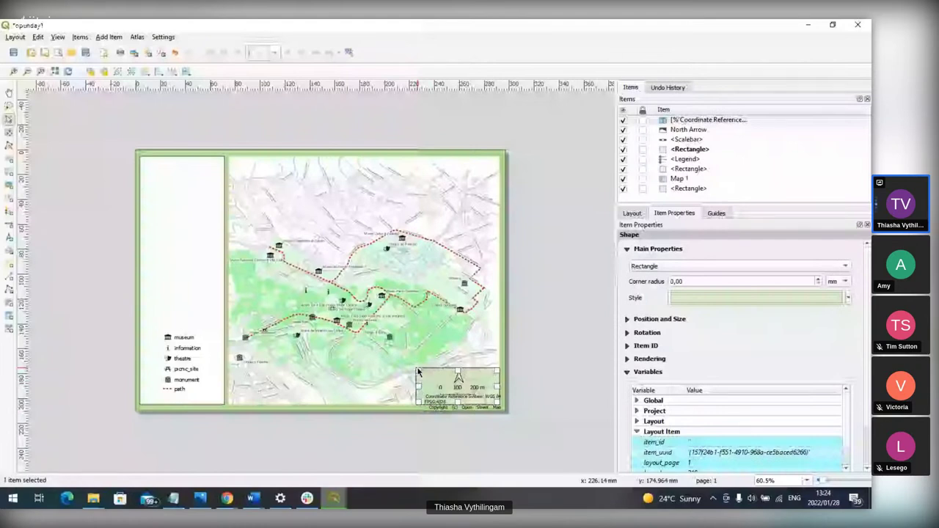
{"action": "left_click", "coordinate": [473, 401]}
{"action": "left_click_drag", "start_coordinate": [473, 401], "coordinate": [473, 398]}
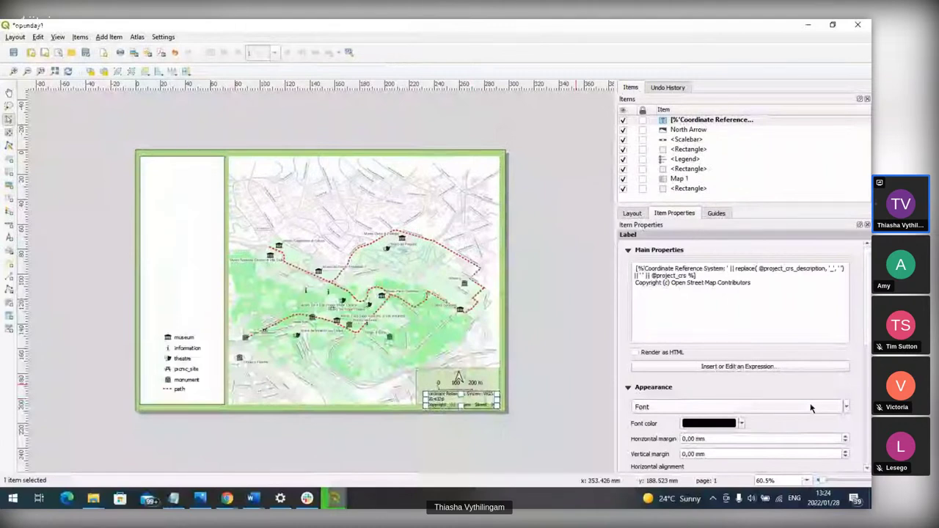
{"action": "scroll", "coordinate": [810, 408], "scroll_direction": "down", "scroll_amount": 3}
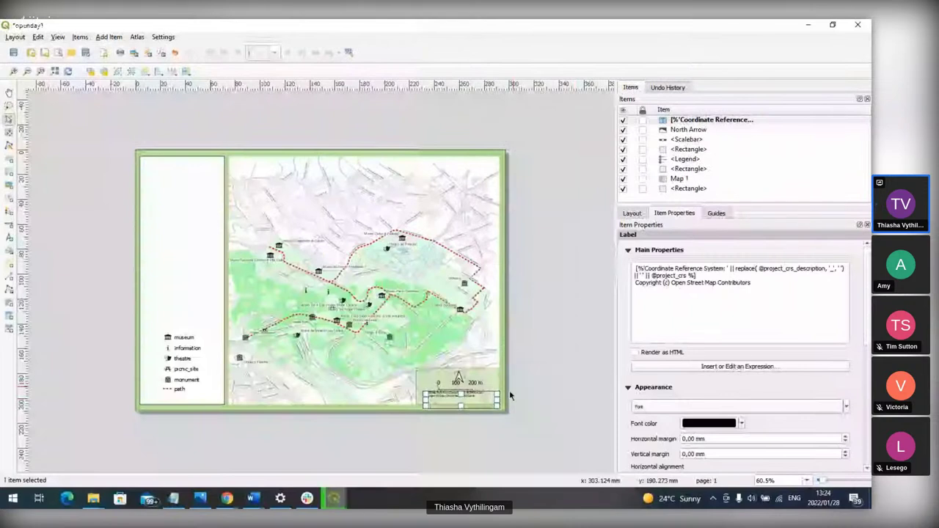
{"action": "left_click", "coordinate": [471, 396]}
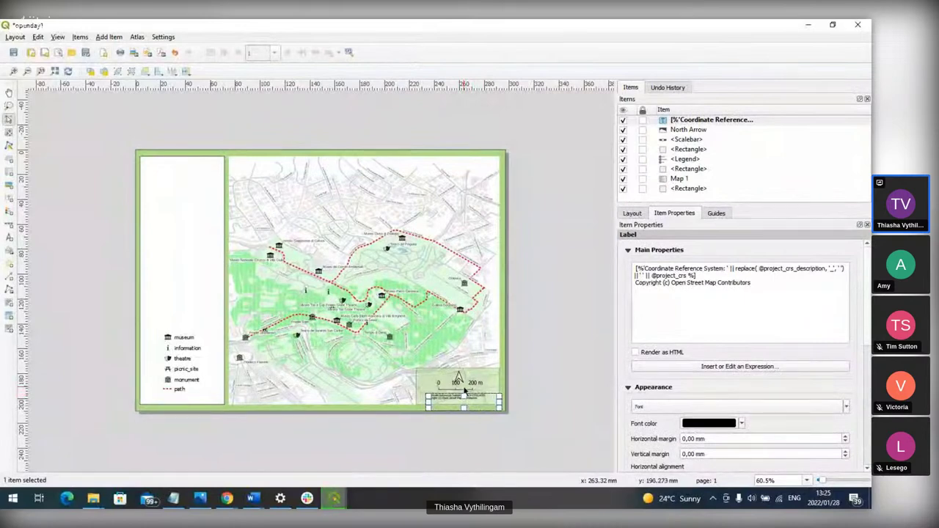
Step: Review the finished lower-right corner and show previews of the open QGIS windows
{"action": "left_click", "coordinate": [458, 384]}
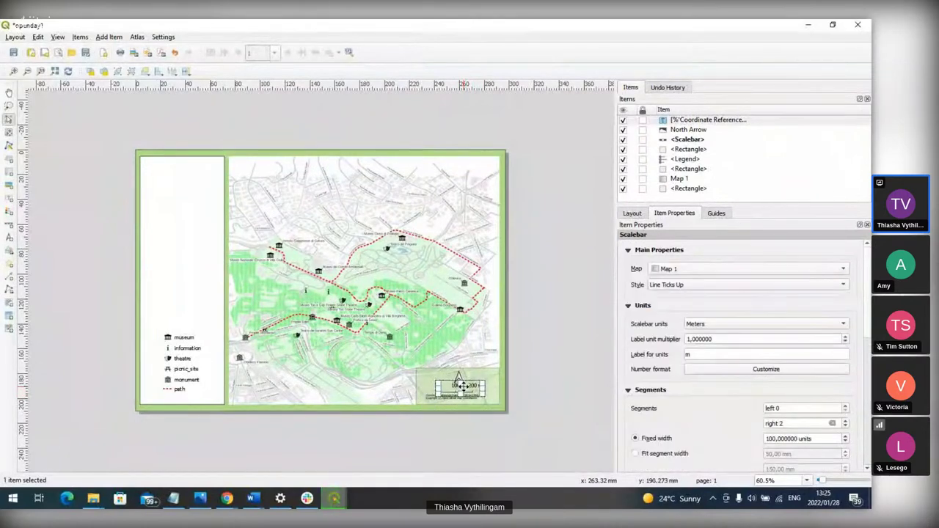
{"action": "left_click", "coordinate": [522, 376]}
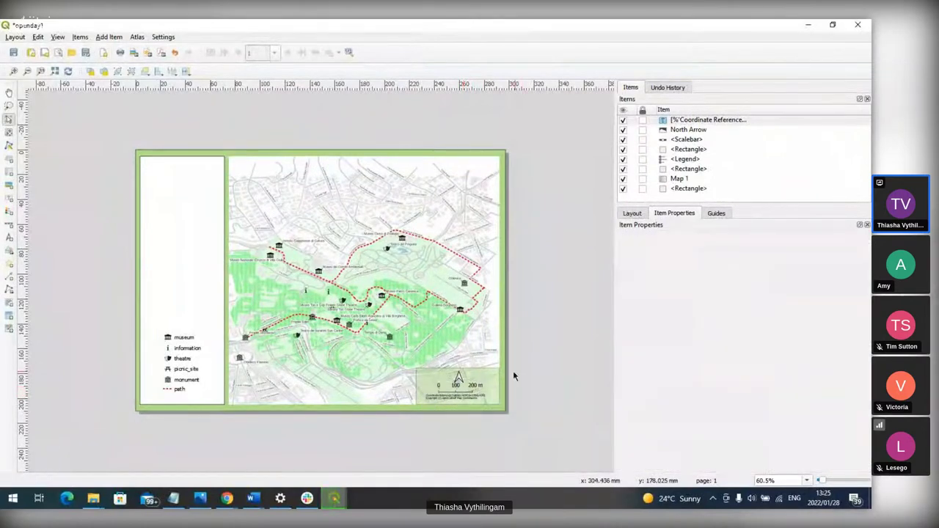
{"action": "left_click", "coordinate": [478, 401]}
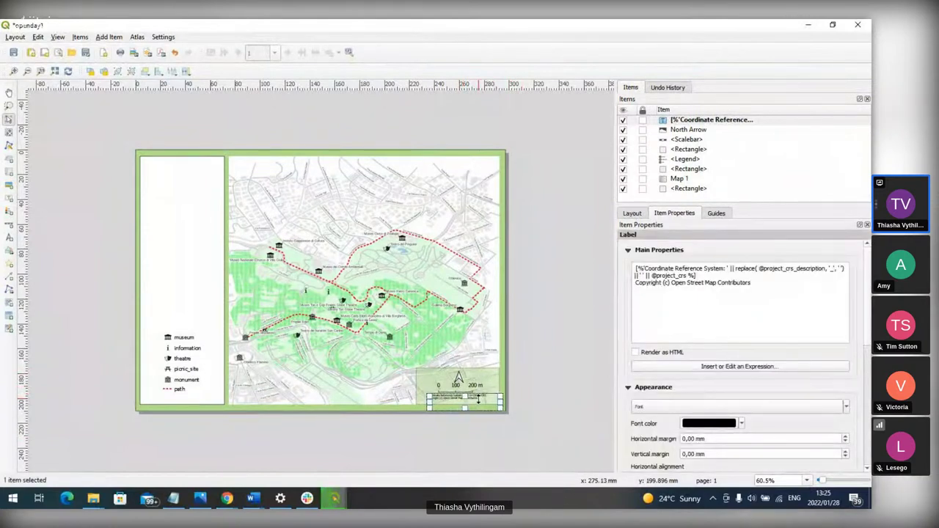
{"action": "left_click", "coordinate": [606, 359]}
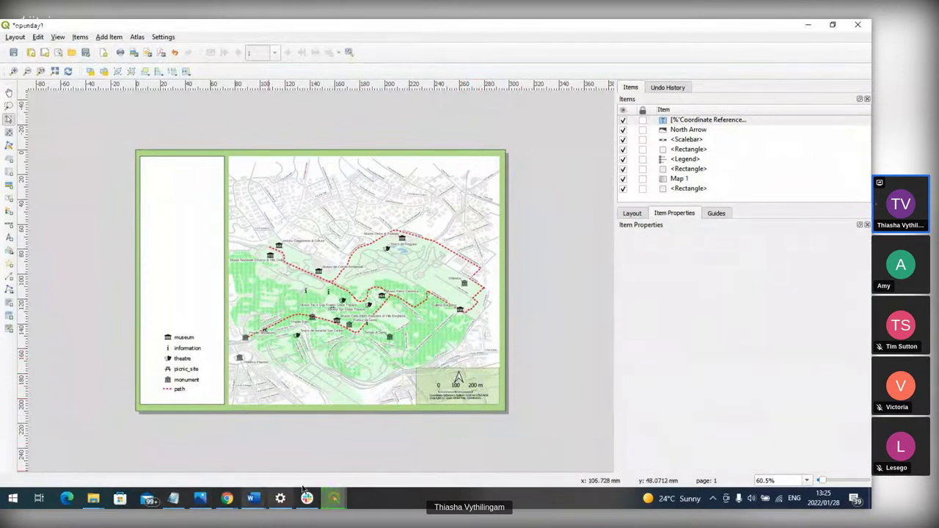
{"action": "left_click", "coordinate": [336, 500]}
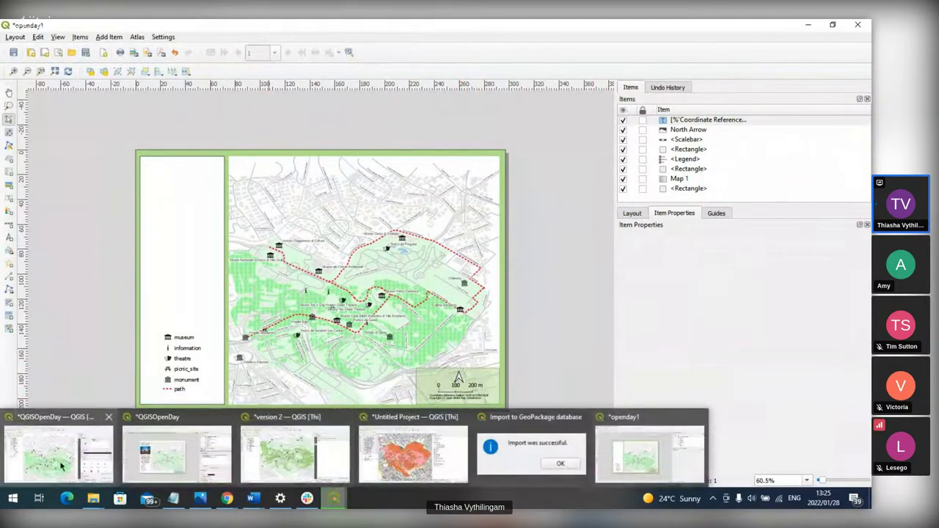
Step: Export the QGISOpenDay layout as a PDF named QGISOpenDay1
{"action": "mouse_move", "coordinate": [62, 465]}
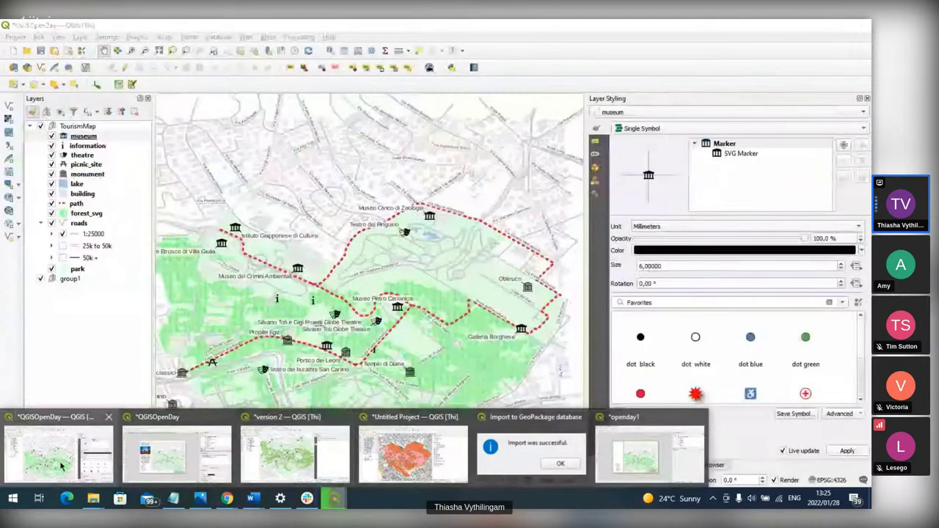
{"action": "left_click", "coordinate": [174, 441]}
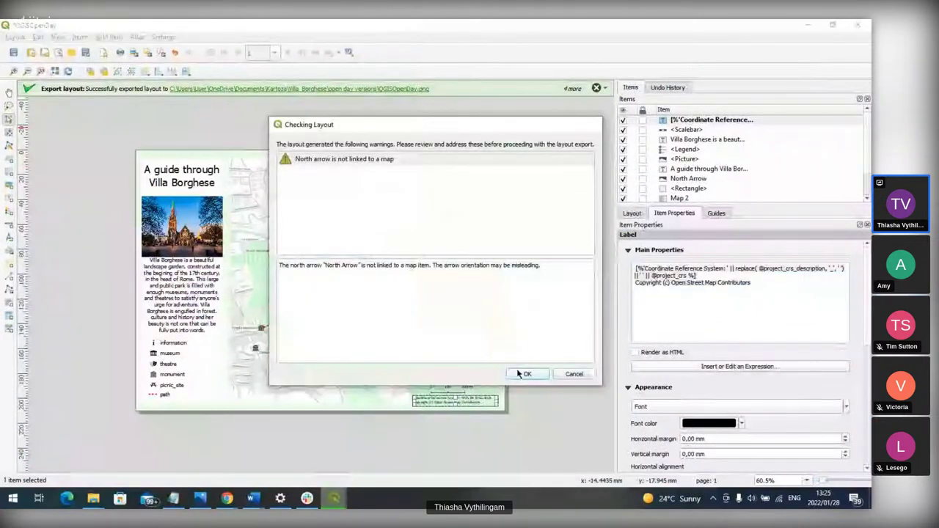
{"action": "left_click", "coordinate": [517, 374]}
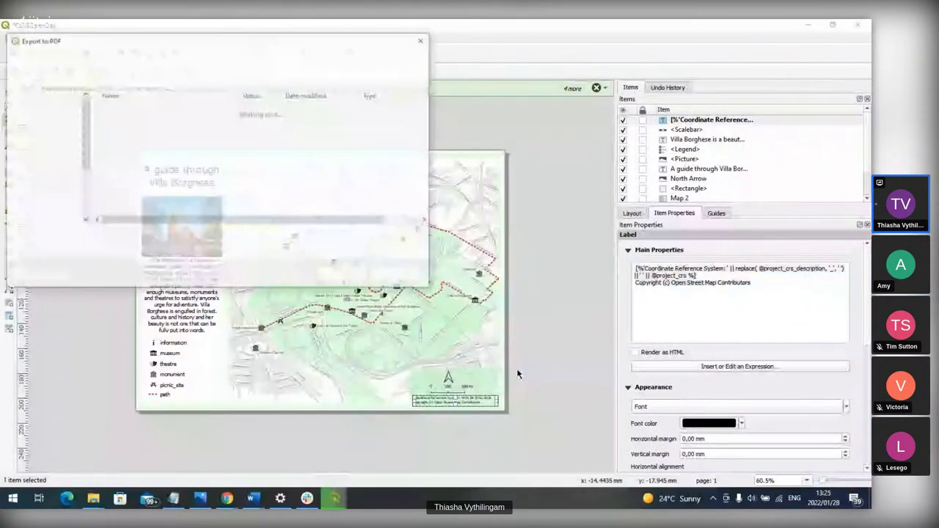
{"action": "left_click", "coordinate": [206, 237]}
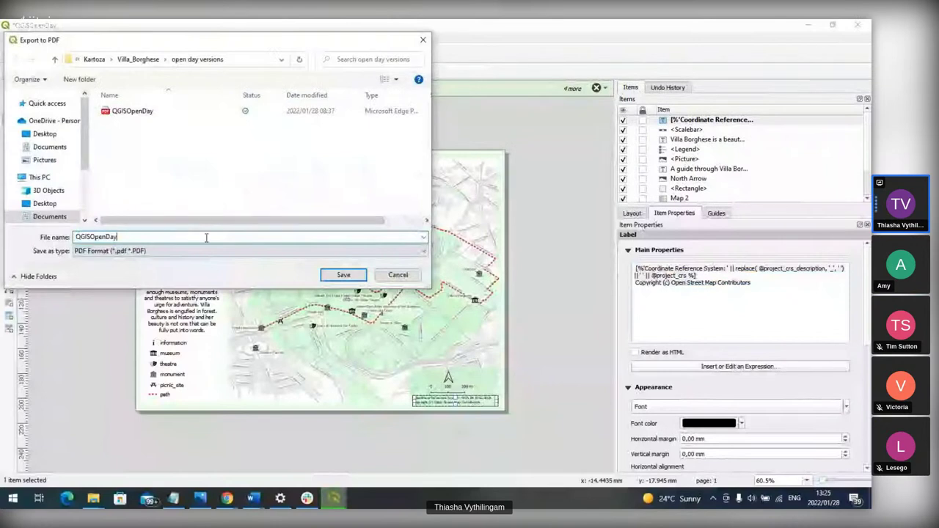
{"action": "left_click", "coordinate": [341, 276]}
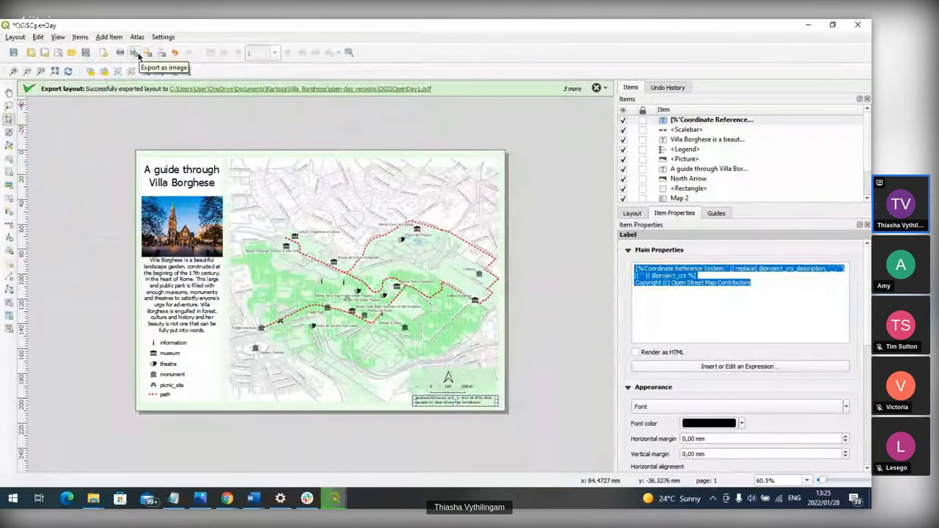
Step: Export the layout as a 300 dpi PNG image named QGISOpenDay1
{"action": "left_click", "coordinate": [136, 54]}
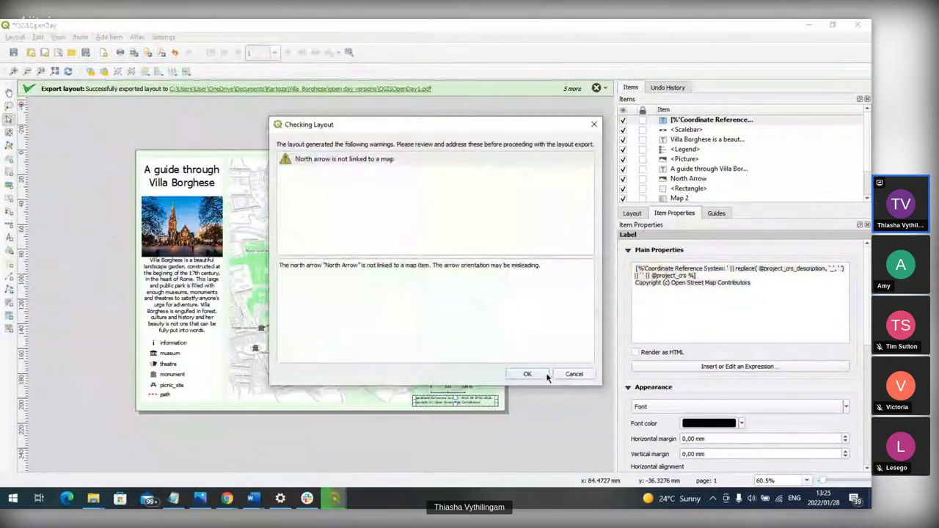
{"action": "left_click", "coordinate": [538, 376]}
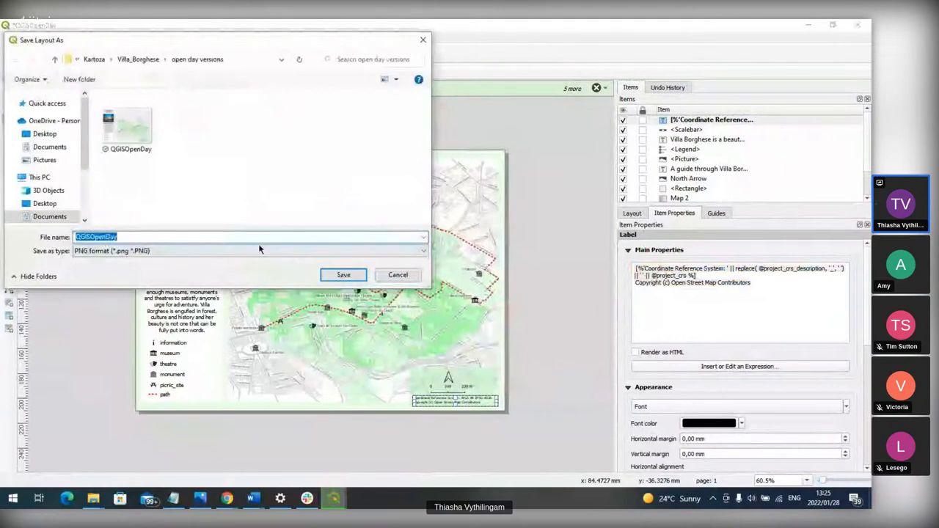
{"action": "left_click", "coordinate": [258, 250]}
{"action": "left_click", "coordinate": [258, 237]}
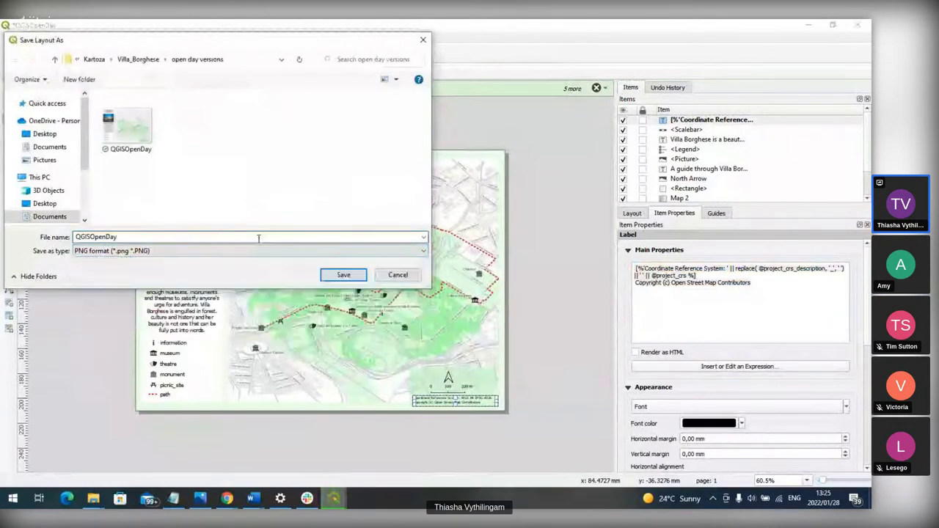
{"action": "type", "text": "1"}
{"action": "left_click", "coordinate": [351, 281]}
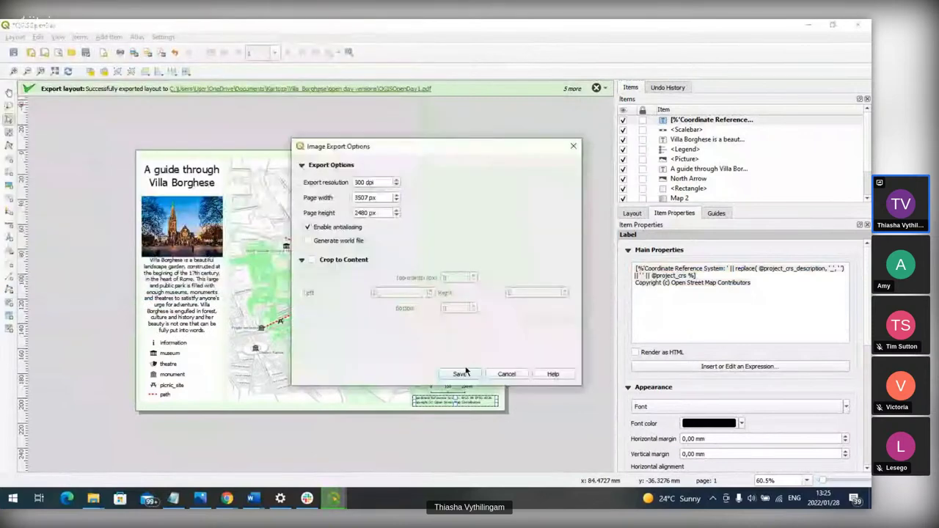
{"action": "left_click", "coordinate": [472, 374]}
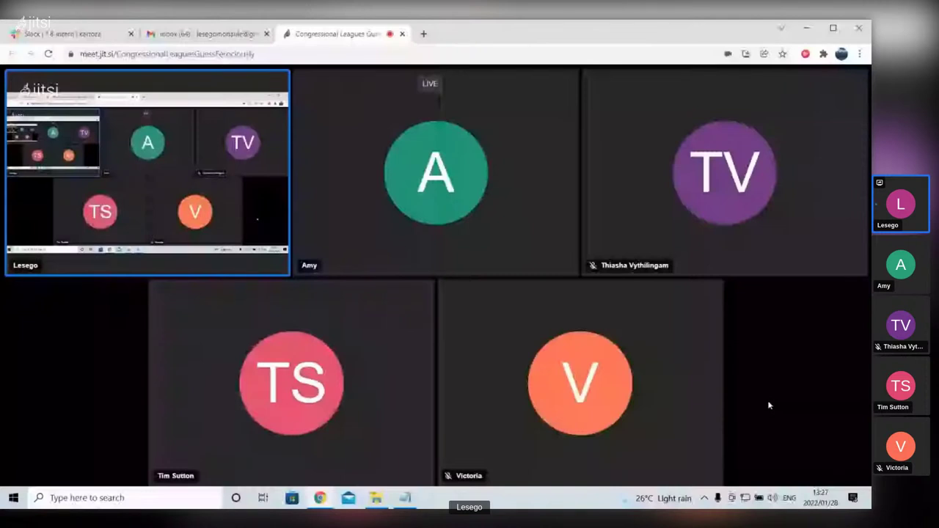
Step: Bring up the file browser and the OSGS Maps page, leaving the file browser in front
{"action": "mouse_move", "coordinate": [320, 497]}
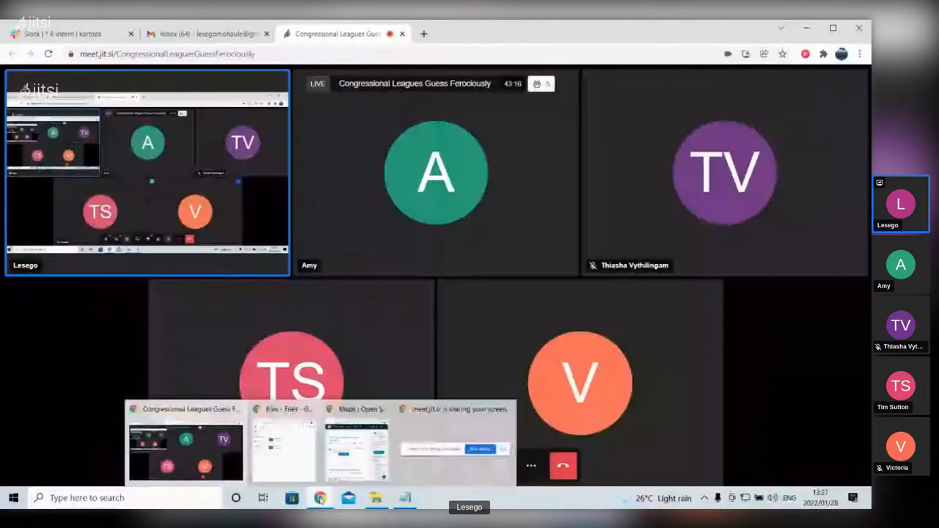
{"action": "left_click", "coordinate": [320, 498]}
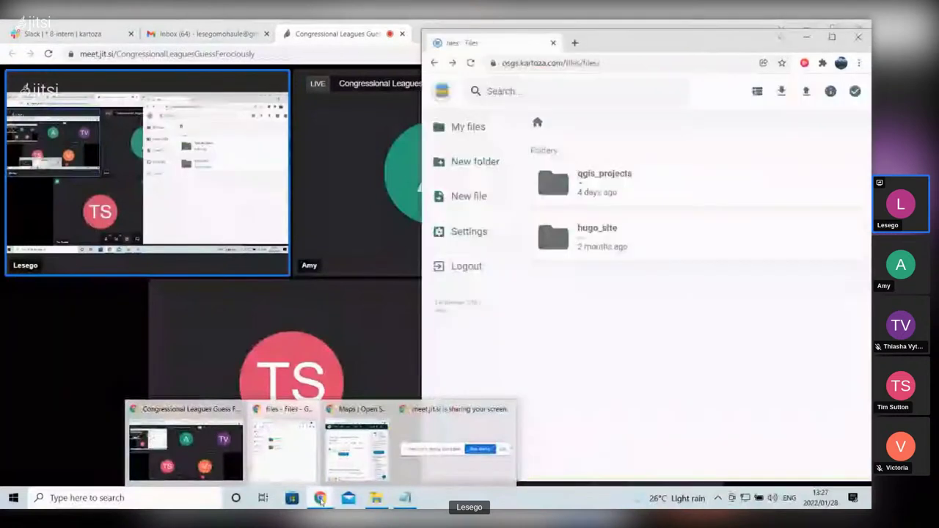
{"action": "left_click", "coordinate": [347, 455]}
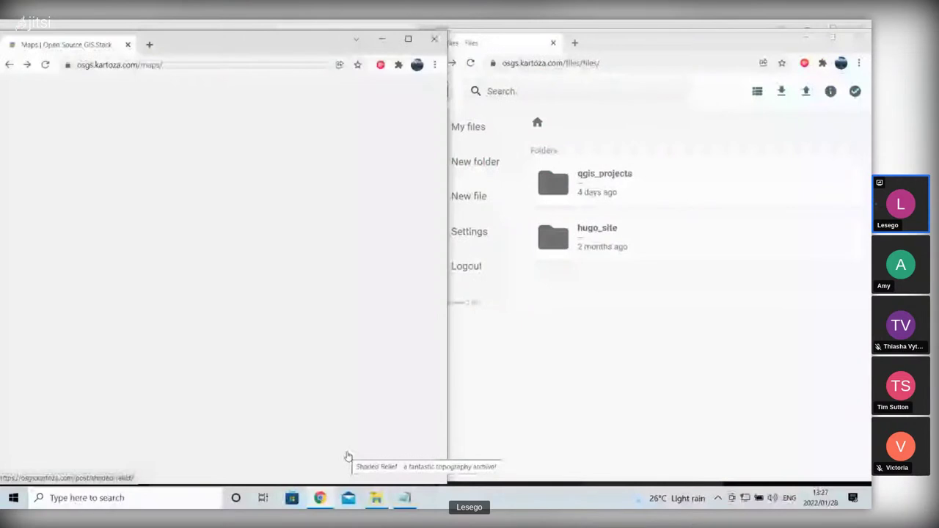
{"action": "left_click", "coordinate": [645, 43]}
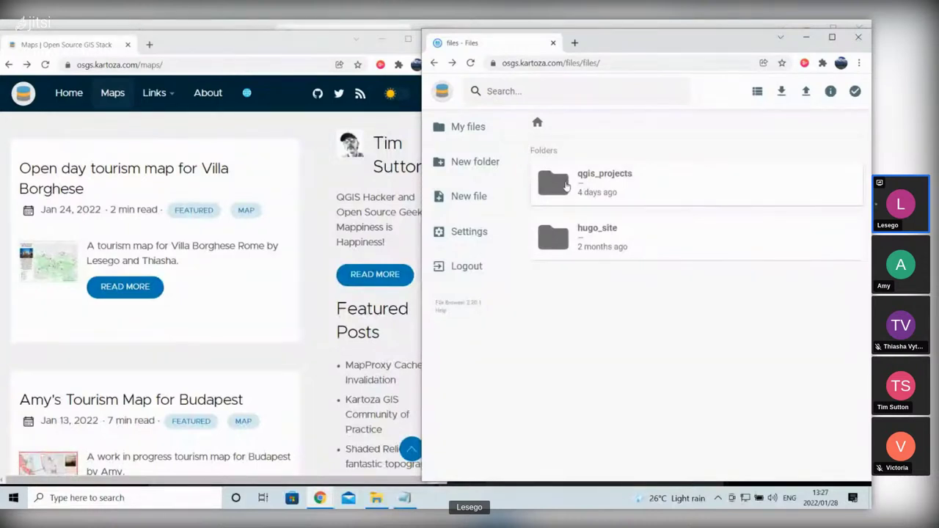
Step: Open qgis_projects and then its QGISOpenDay folder
{"action": "double_click", "coordinate": [566, 187]}
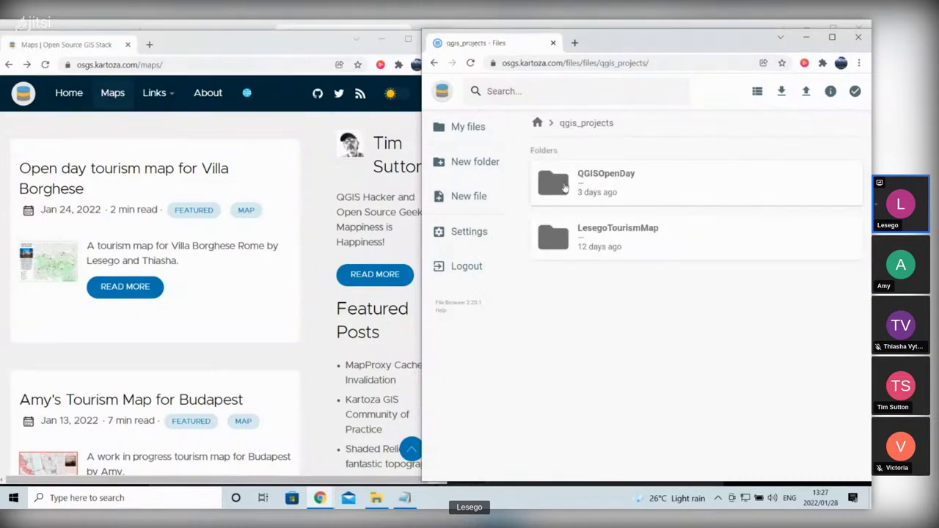
{"action": "double_click", "coordinate": [565, 187]}
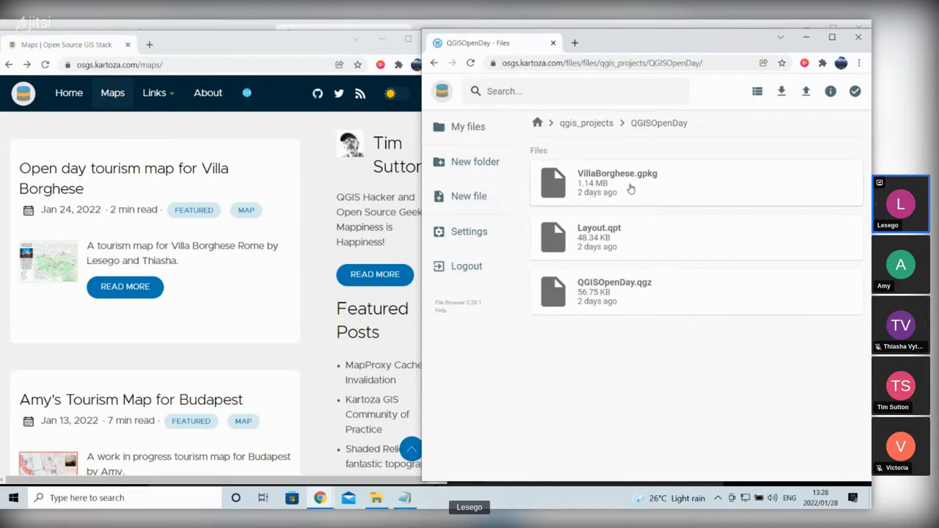
Step: Start a folder upload and pick the Desktop QGISOpenDay folder
{"action": "left_click", "coordinate": [806, 91]}
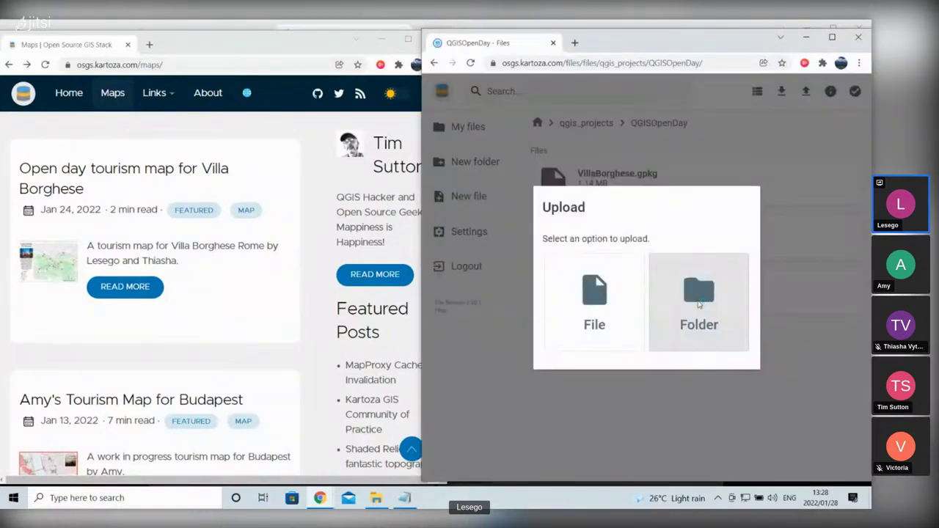
{"action": "left_click", "coordinate": [699, 304]}
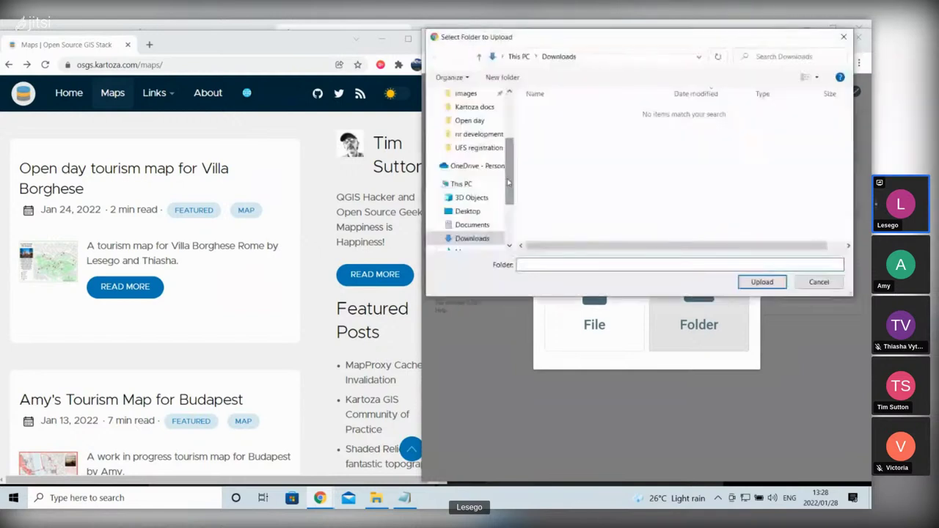
{"action": "scroll", "coordinate": [509, 181], "scroll_direction": "up", "scroll_amount": 3}
{"action": "left_click", "coordinate": [468, 116]}
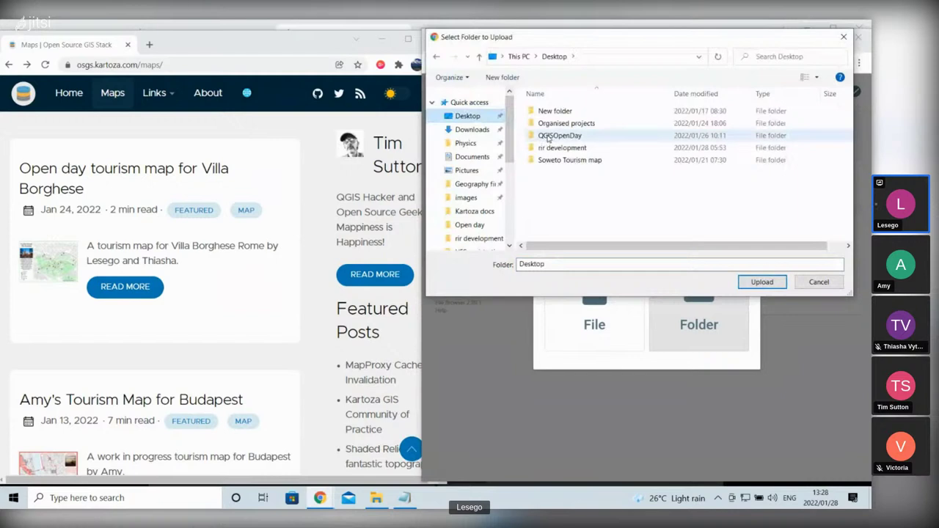
{"action": "left_click", "coordinate": [548, 138]}
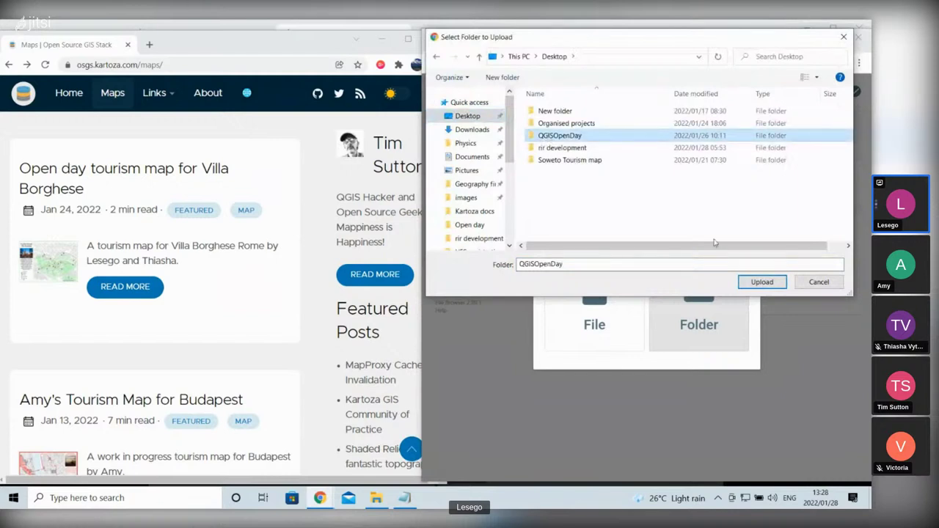
Step: Cancel the upload and go back to the qgis_projects listing
{"action": "left_click", "coordinate": [819, 281]}
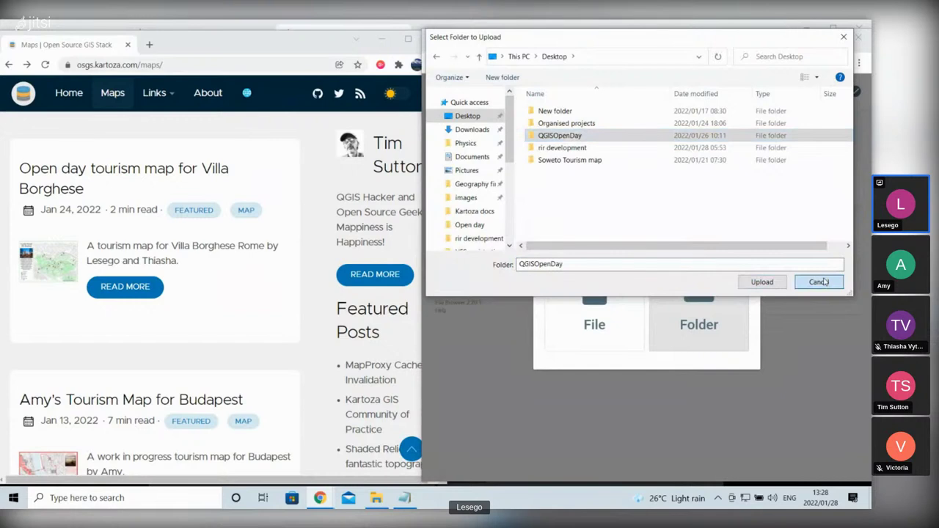
{"action": "left_click", "coordinate": [819, 282]}
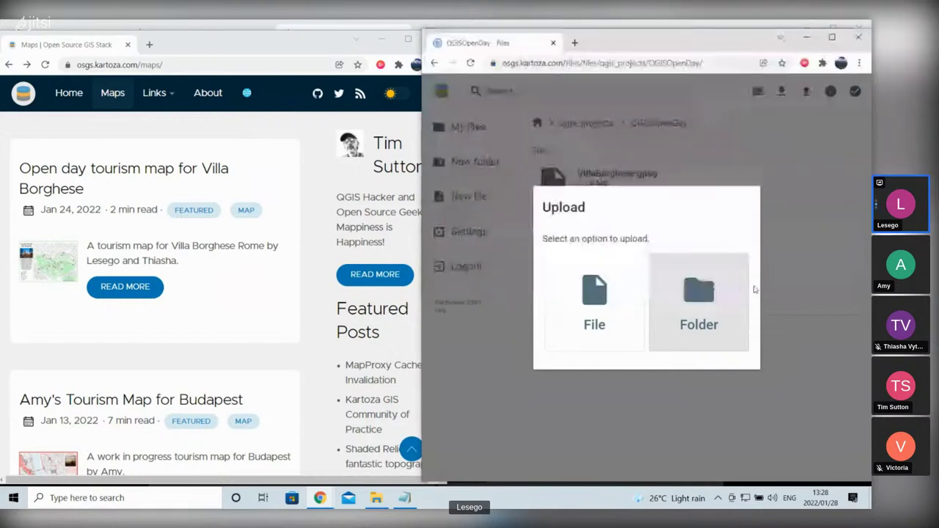
{"action": "left_click", "coordinate": [831, 369]}
{"action": "left_click", "coordinate": [435, 64]}
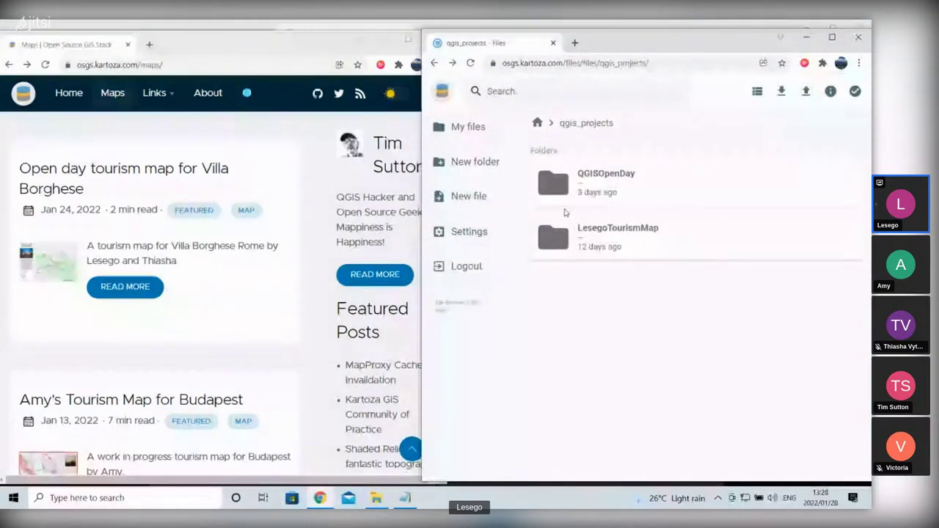
Step: Reopen the QGISOpenDay folder, then go back up to the top-level files folder
{"action": "double_click", "coordinate": [555, 184]}
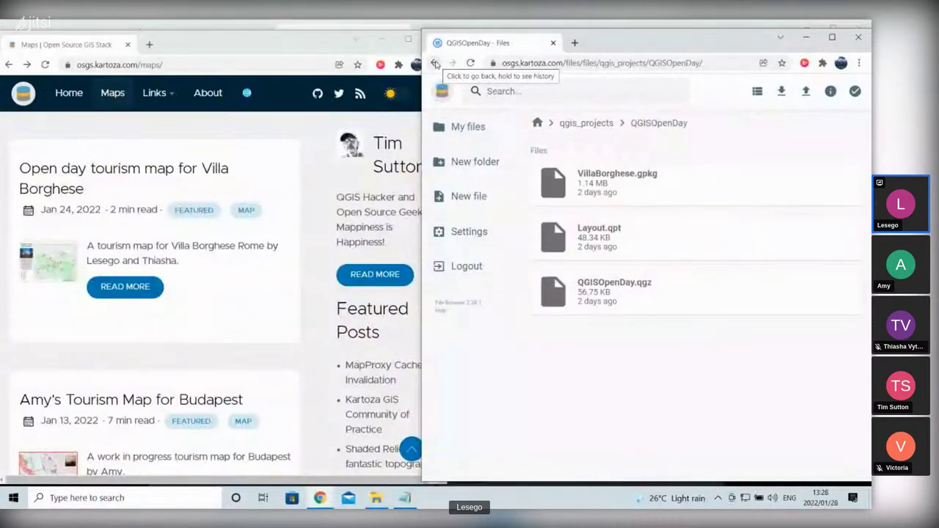
{"action": "left_click", "coordinate": [435, 64]}
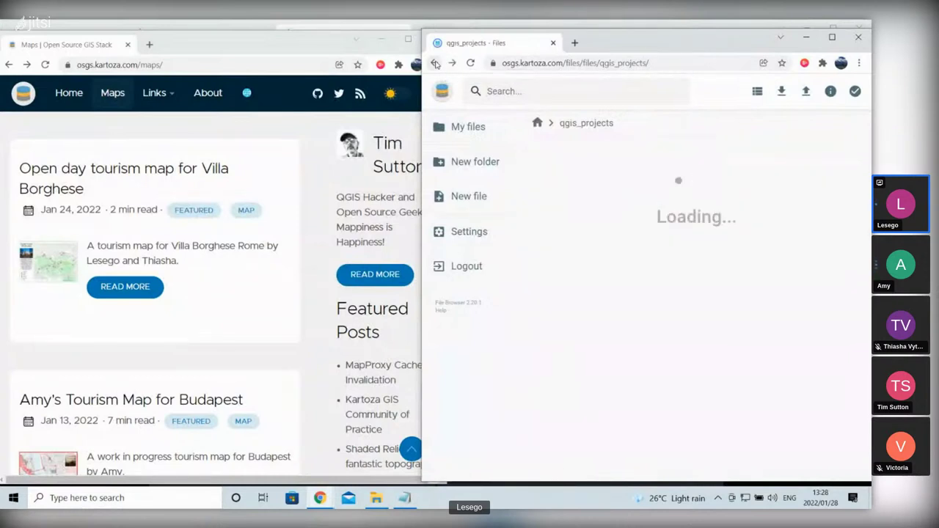
{"action": "left_click", "coordinate": [435, 64]}
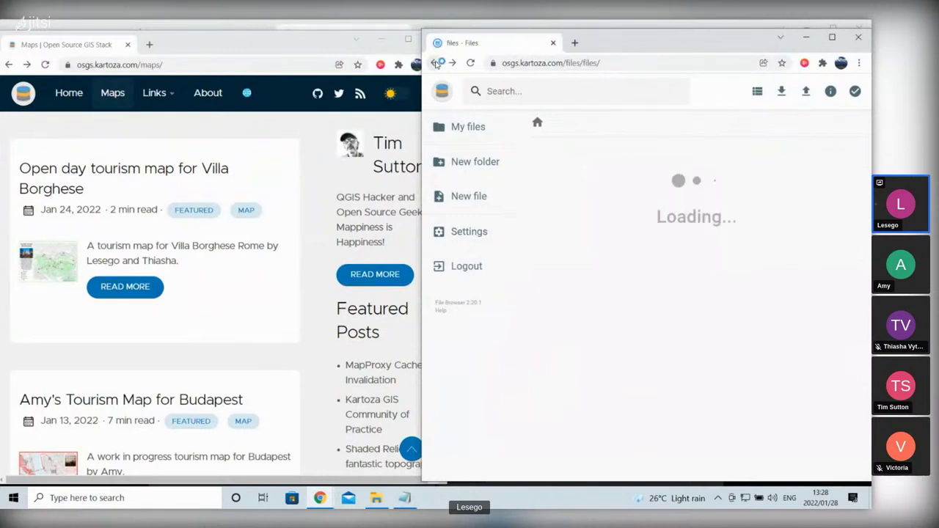
{"action": "left_click", "coordinate": [436, 64]}
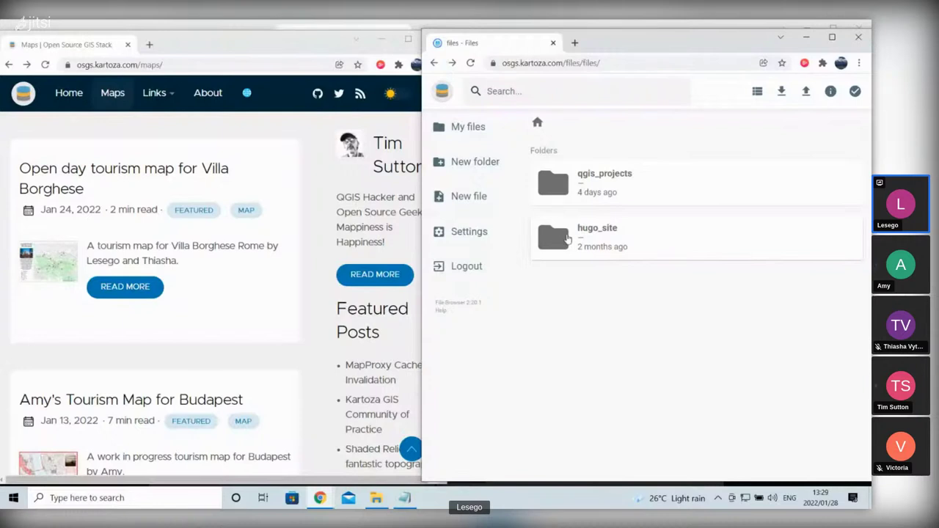
Step: Navigate hugo_site > content > maps and open OpenDayMap.md for editing
{"action": "double_click", "coordinate": [567, 238]}
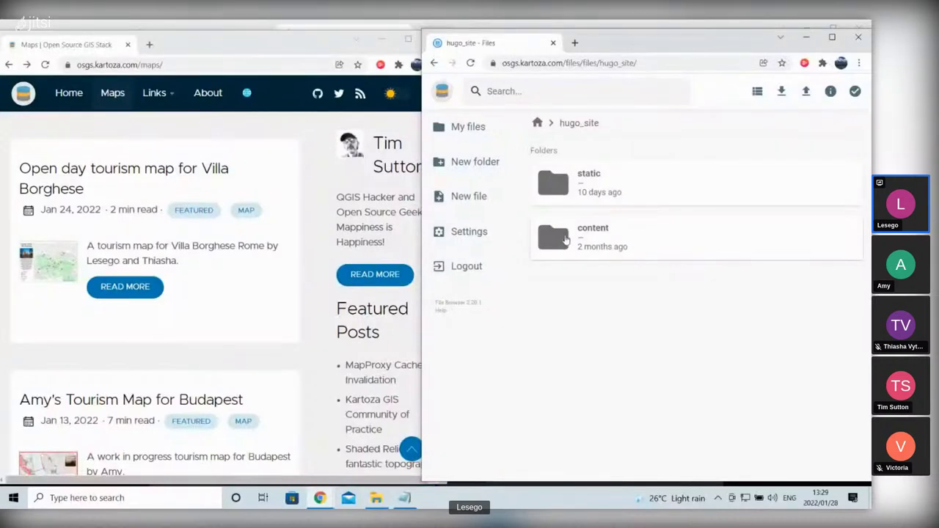
{"action": "double_click", "coordinate": [565, 240]}
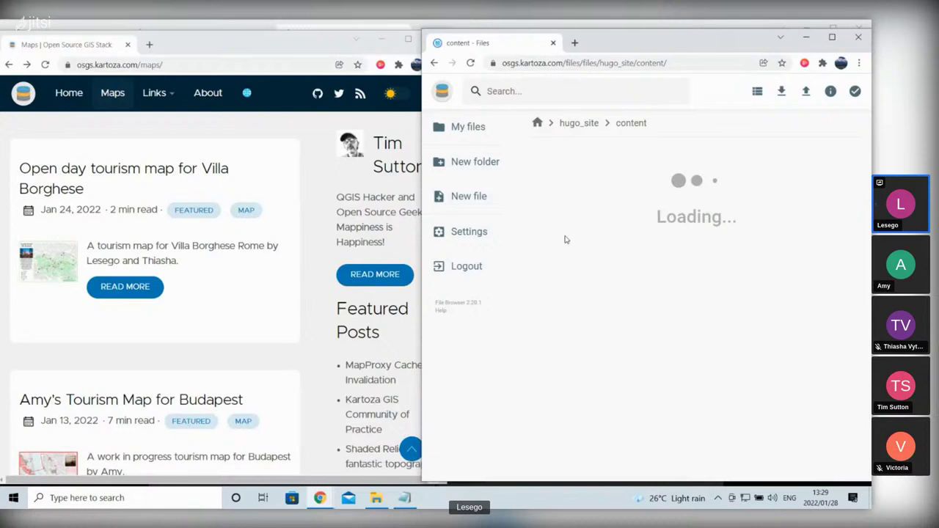
{"action": "double_click", "coordinate": [562, 183]}
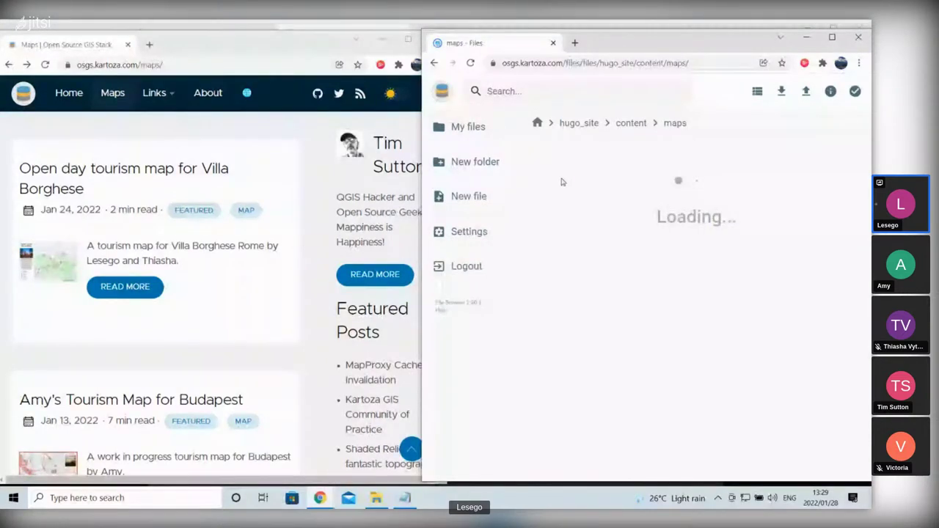
{"action": "double_click", "coordinate": [572, 190]}
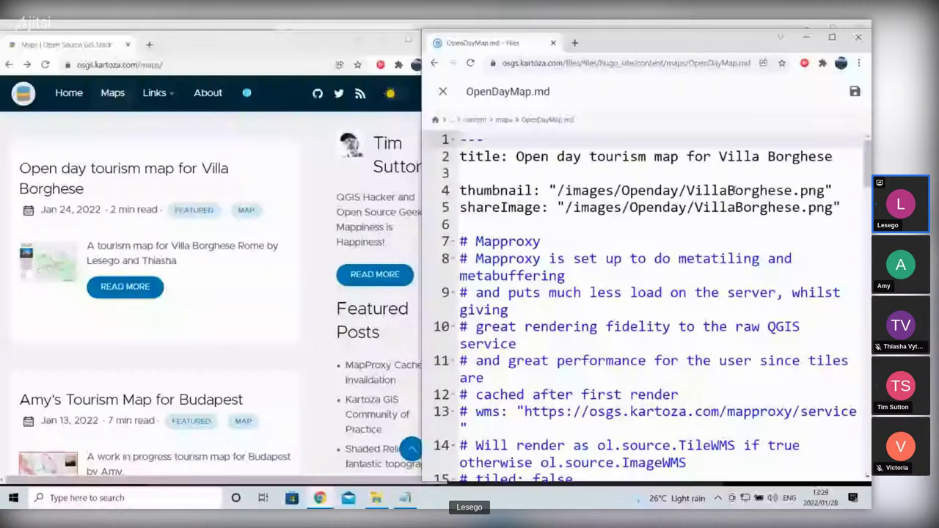
Step: Prefix the post title with 'Welcome to ' and save OpenDayMap.md
{"action": "left_click", "coordinate": [515, 157]}
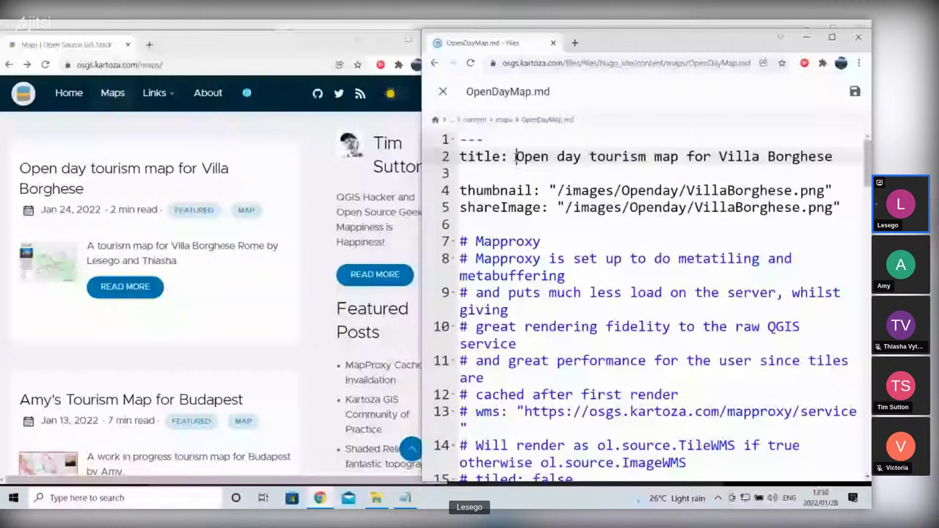
{"action": "type", "text": "Welcome to"}
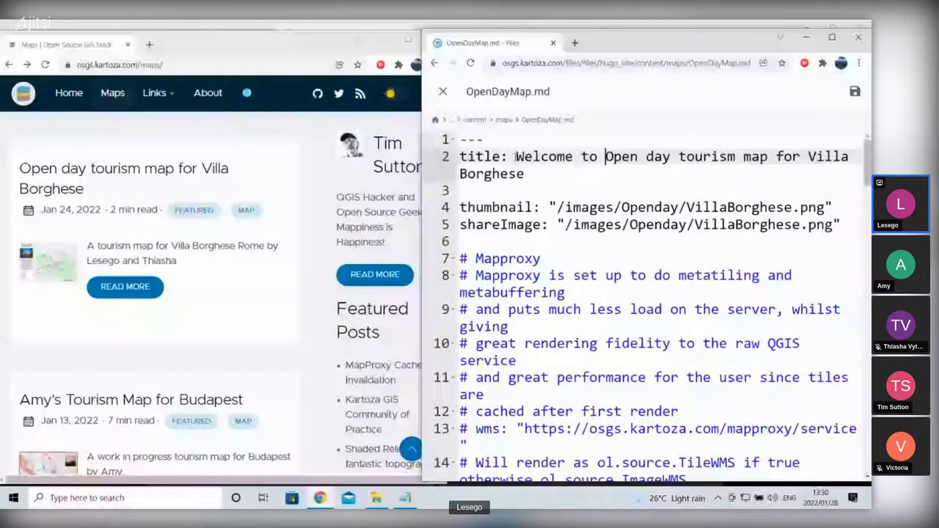
{"action": "key", "text": "ctrl+s"}
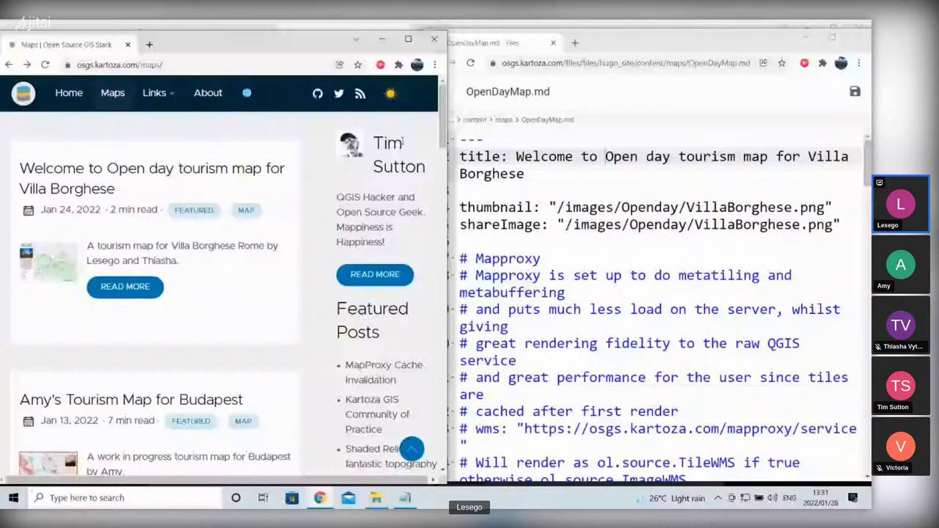
Step: Go from the maps folder up to hugo_site, then into static/images/Openday and browse its files
{"action": "left_click", "coordinate": [433, 64]}
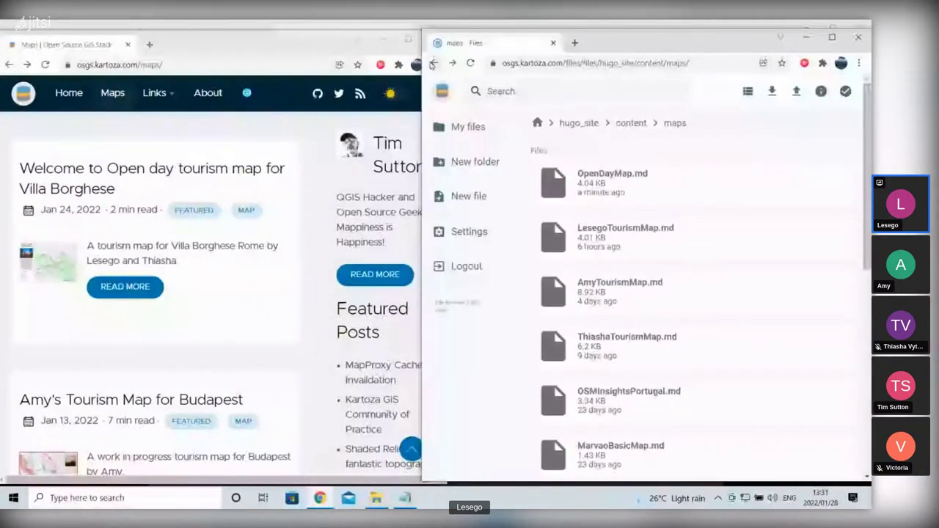
{"action": "left_click", "coordinate": [432, 63]}
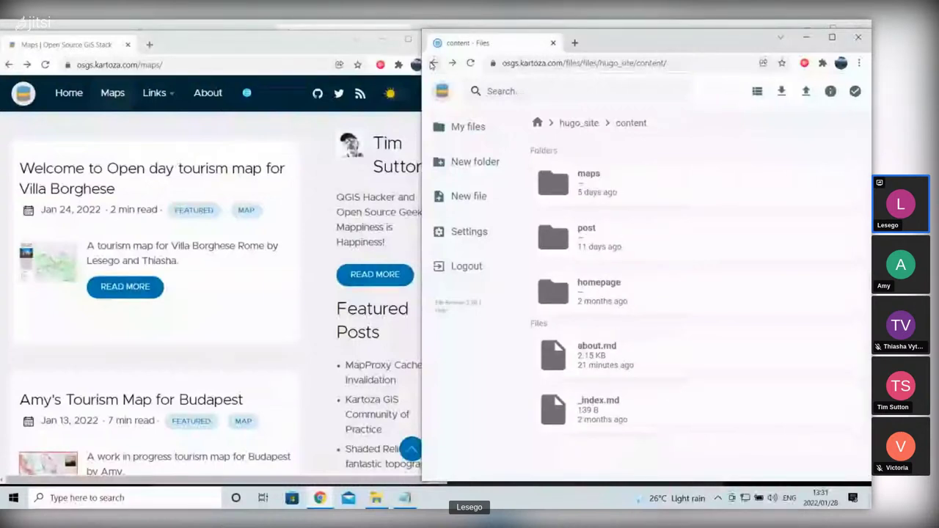
{"action": "left_click", "coordinate": [432, 64]}
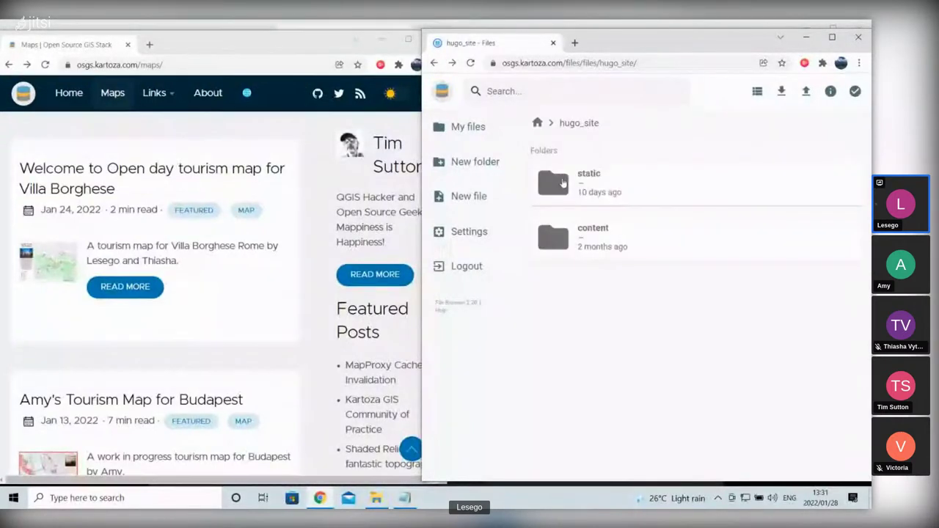
{"action": "double_click", "coordinate": [562, 182]}
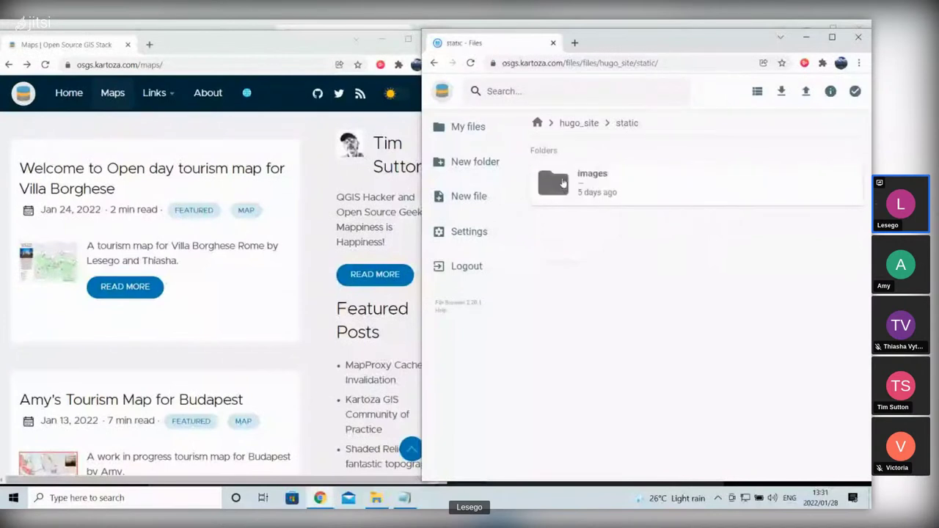
{"action": "double_click", "coordinate": [562, 182]}
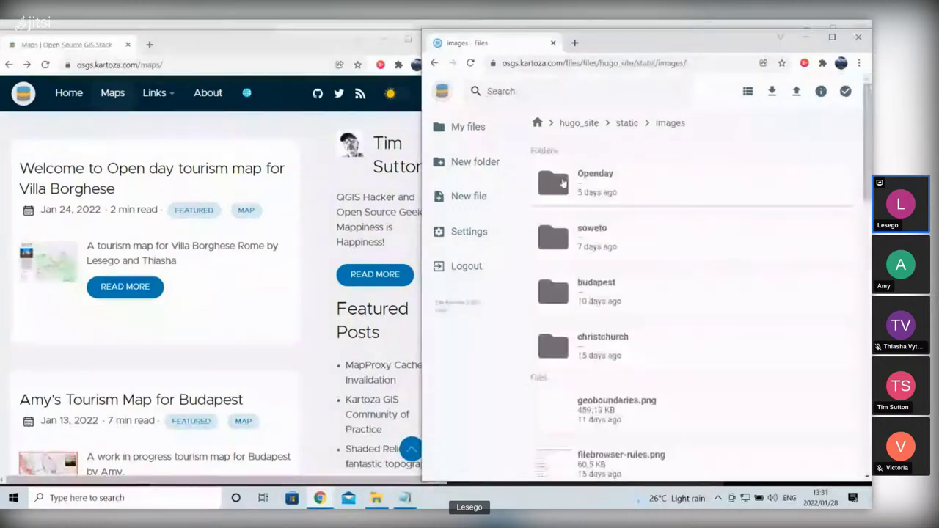
{"action": "double_click", "coordinate": [562, 183]}
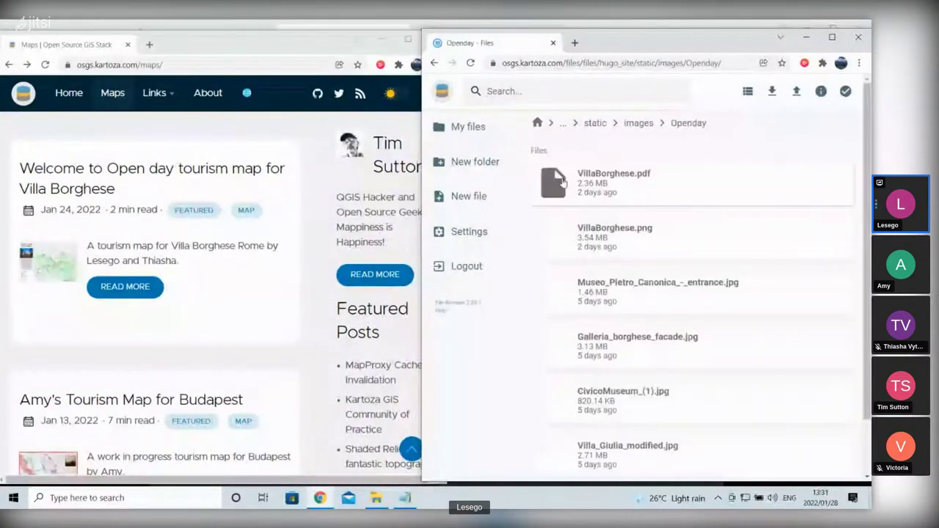
{"action": "scroll", "coordinate": [694, 307], "scroll_direction": "down", "scroll_amount": 1}
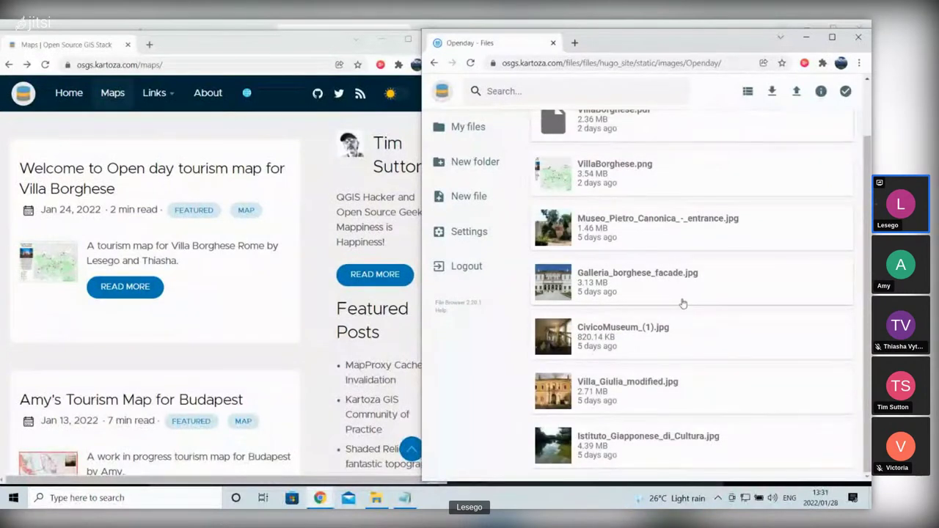
{"action": "scroll", "coordinate": [682, 302], "scroll_direction": "up", "scroll_amount": 1}
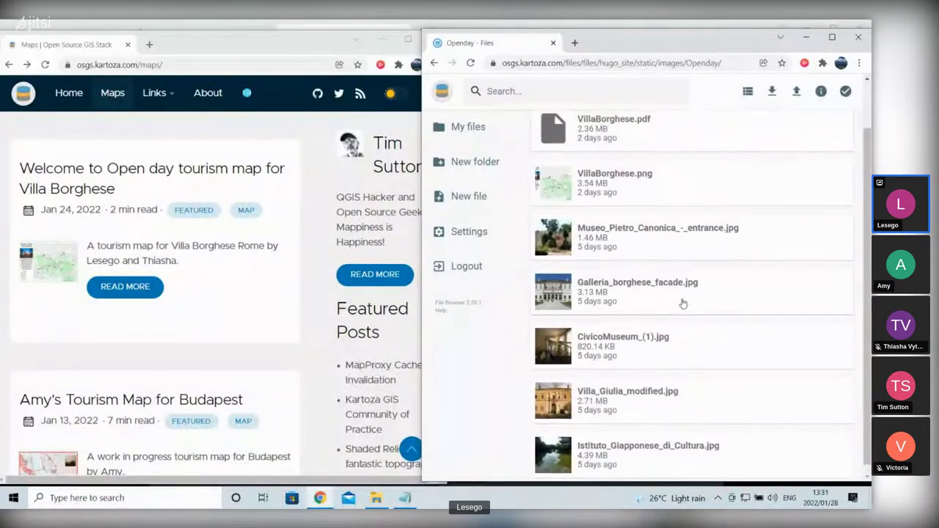
{"action": "scroll", "coordinate": [682, 303], "scroll_direction": "up", "scroll_amount": 1}
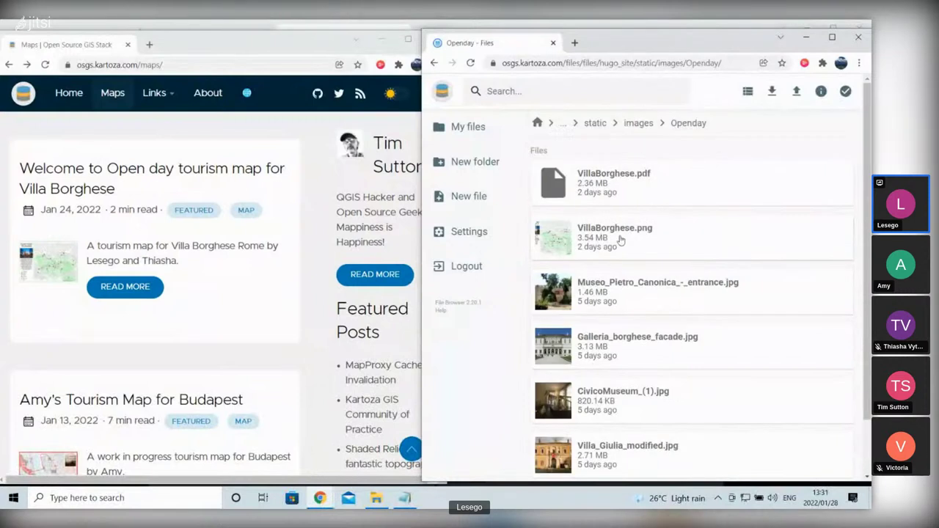
Step: Back out to hugo_site and open content/maps/OpenDayMap.md again
{"action": "left_click", "coordinate": [433, 63]}
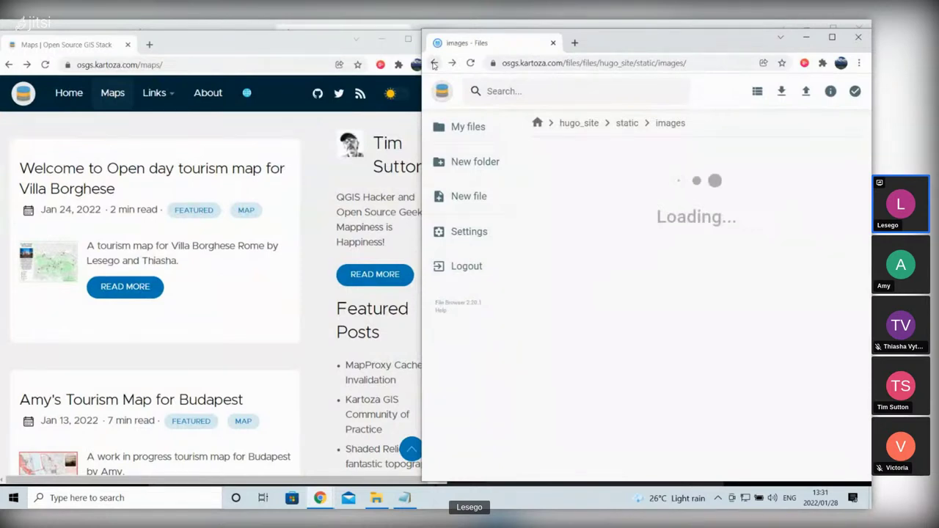
{"action": "left_click", "coordinate": [433, 63]}
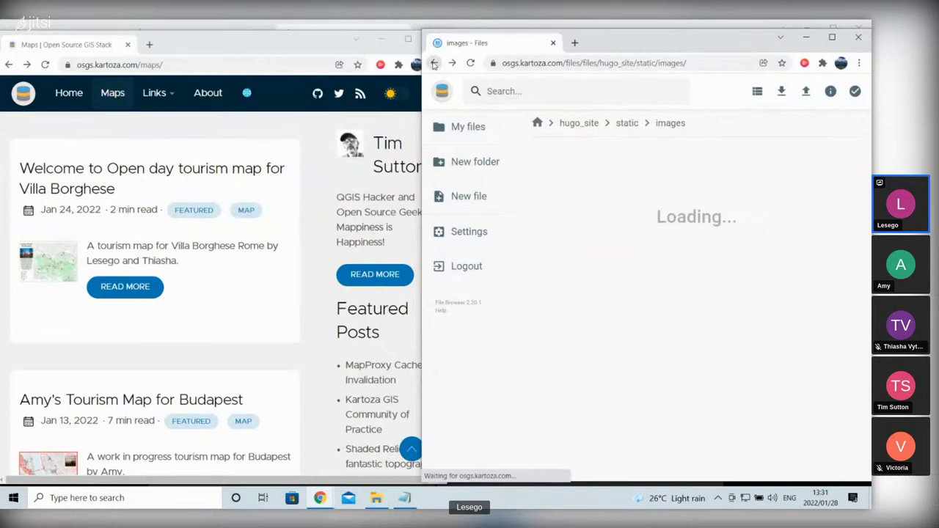
{"action": "left_click", "coordinate": [433, 64]}
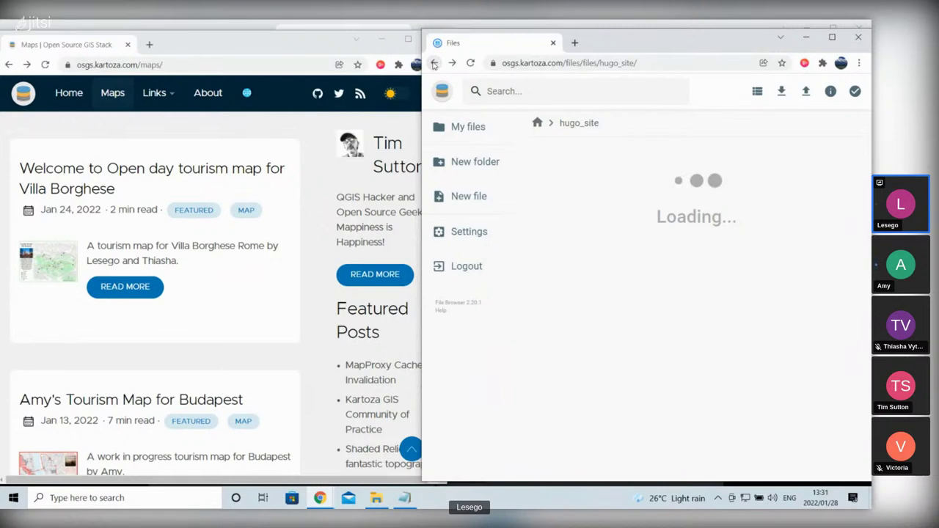
{"action": "double_click", "coordinate": [553, 225]}
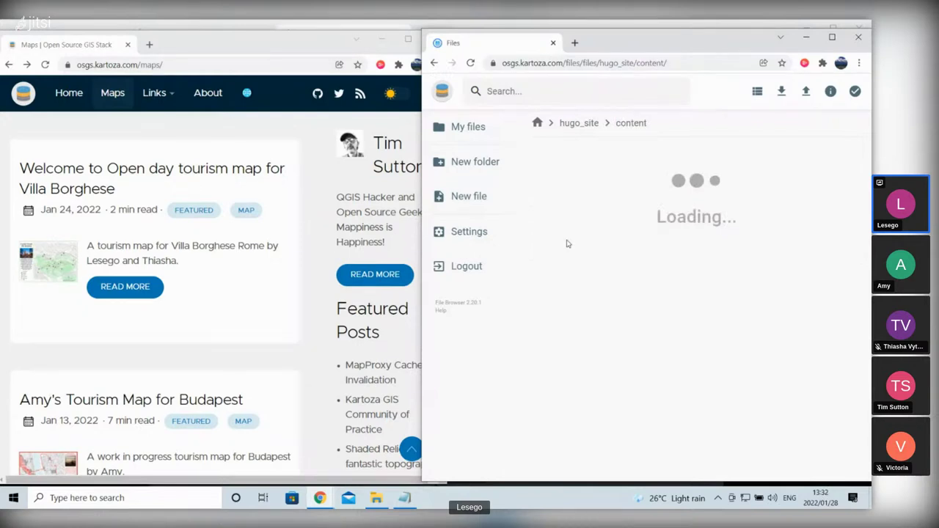
{"action": "double_click", "coordinate": [569, 187]}
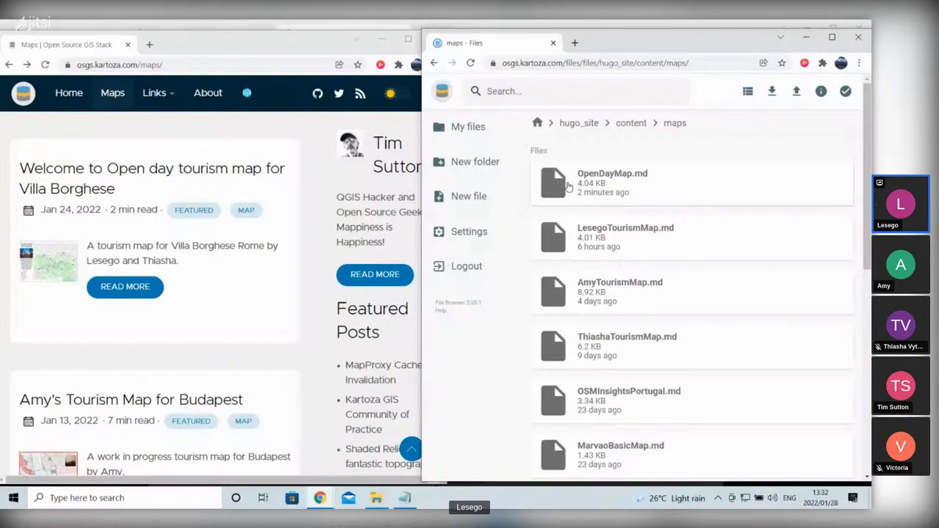
{"action": "double_click", "coordinate": [568, 187]}
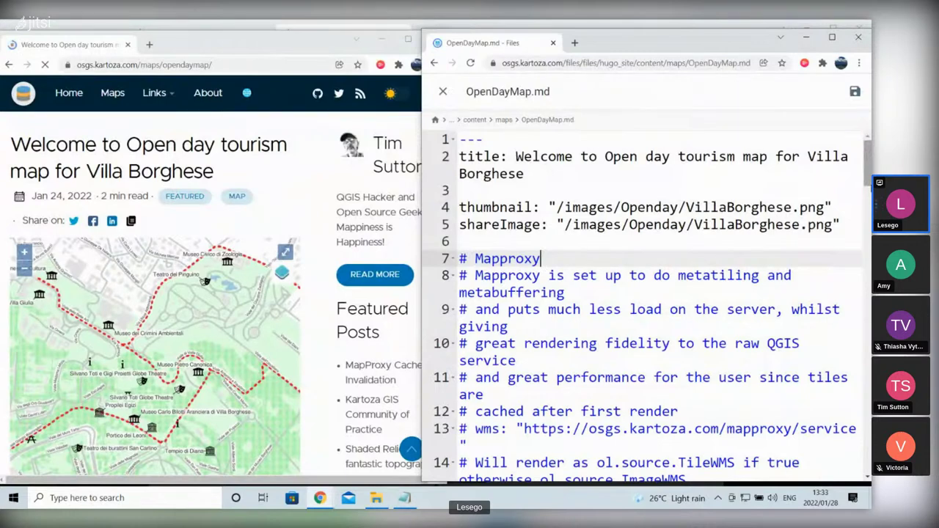
Step: Scroll down OpenDayMap.md to review its wms, tiled and server settings
{"action": "scroll", "coordinate": [645, 293], "scroll_direction": "down", "scroll_amount": 4}
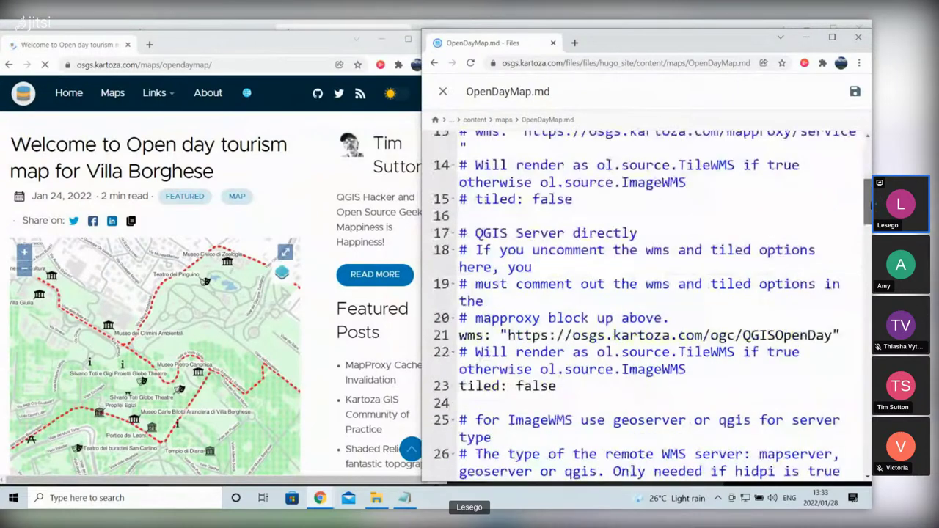
{"action": "scroll", "coordinate": [605, 218], "scroll_direction": "down", "scroll_amount": 1}
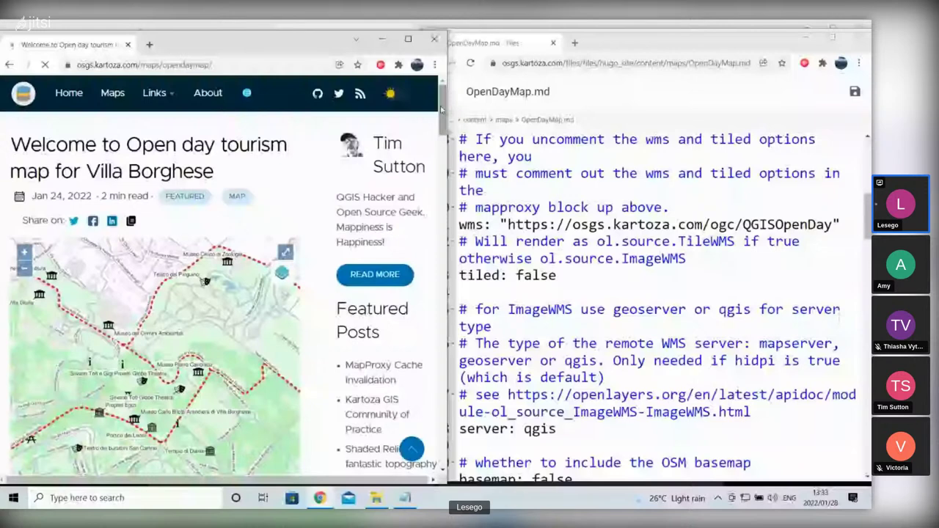
Step: Query a point on the published Villa Borghese map and review its path, road and park results
{"action": "scroll", "coordinate": [148, 189], "scroll_direction": "down", "scroll_amount": 4}
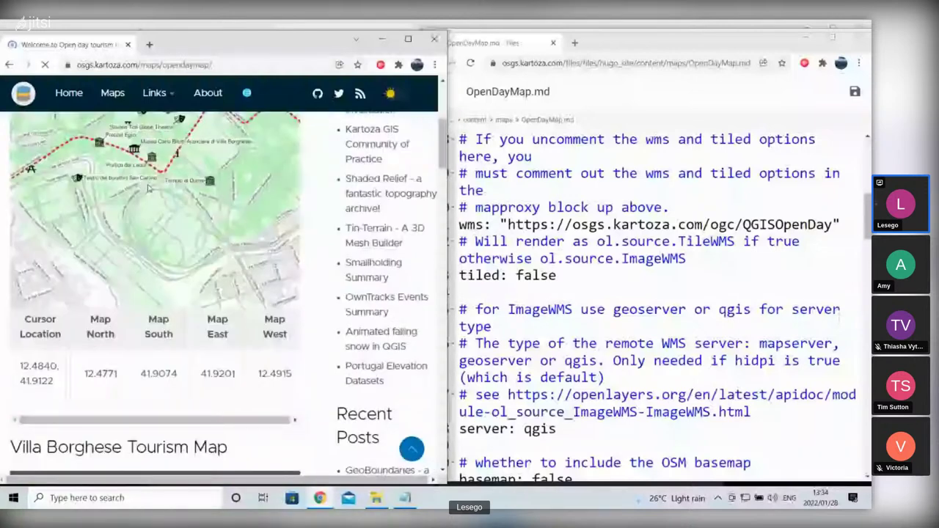
{"action": "left_click", "coordinate": [149, 189]}
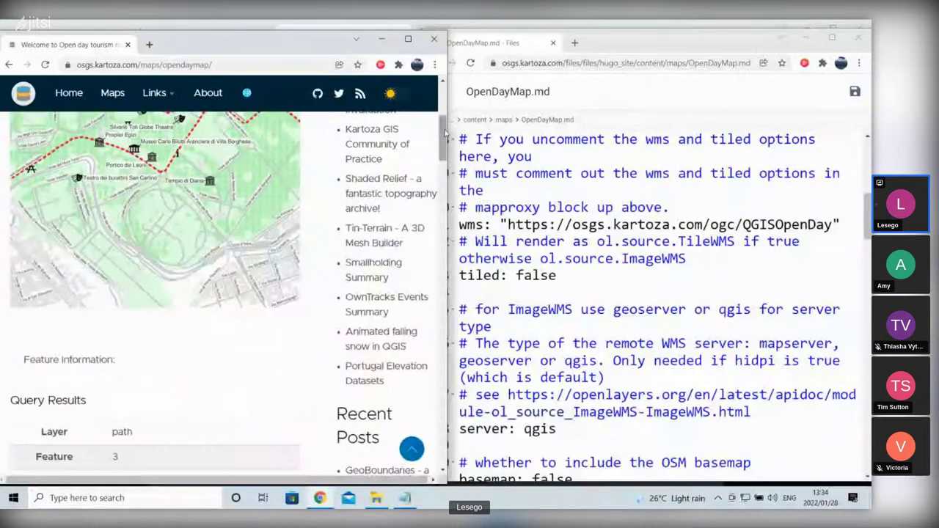
{"action": "left_click_drag", "start_coordinate": [444, 132], "coordinate": [445, 152]}
{"action": "scroll", "coordinate": [444, 152], "scroll_direction": "down", "scroll_amount": 1}
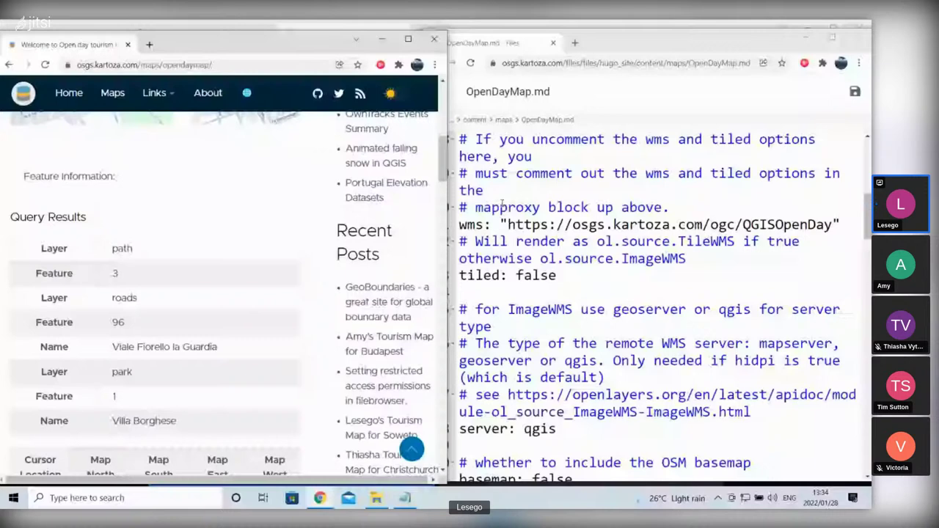
{"action": "scroll", "coordinate": [442, 126], "scroll_direction": "up", "scroll_amount": 5}
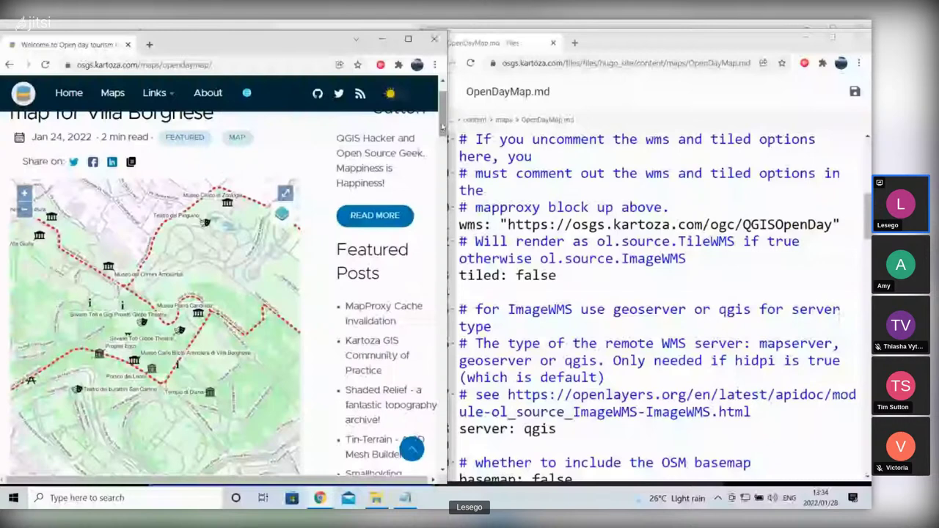
{"action": "left_click", "coordinate": [543, 338]}
{"action": "scroll", "coordinate": [543, 338], "scroll_direction": "down", "scroll_amount": 3}
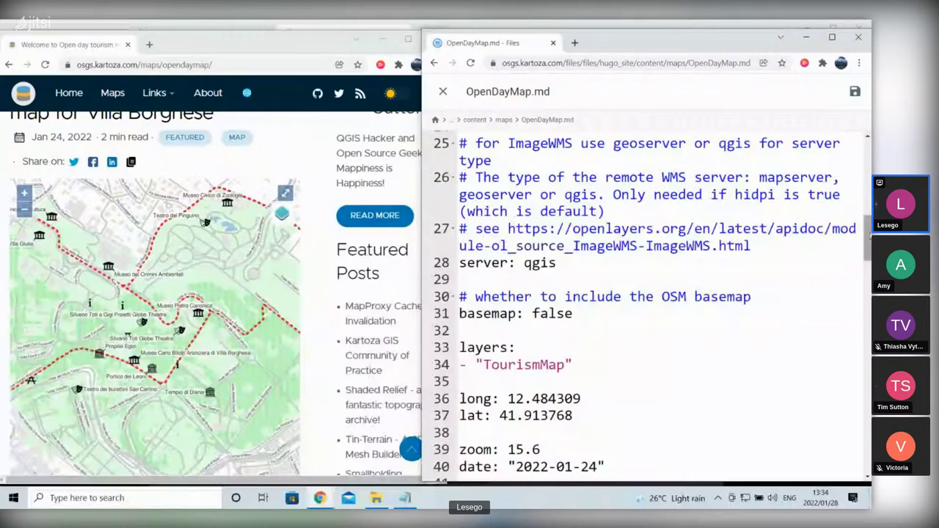
Step: Scroll OpenDayMap.md to the basemap false, TourismMap layer, long/lat and zoom fields
{"action": "left_click_drag", "start_coordinate": [868, 238], "coordinate": [867, 240]}
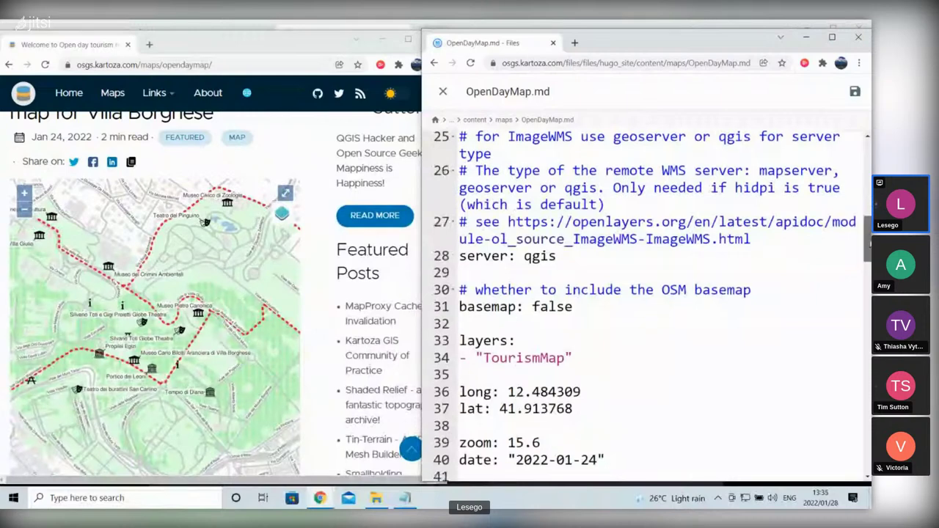
{"action": "scroll", "coordinate": [490, 323], "scroll_direction": "down", "scroll_amount": 2}
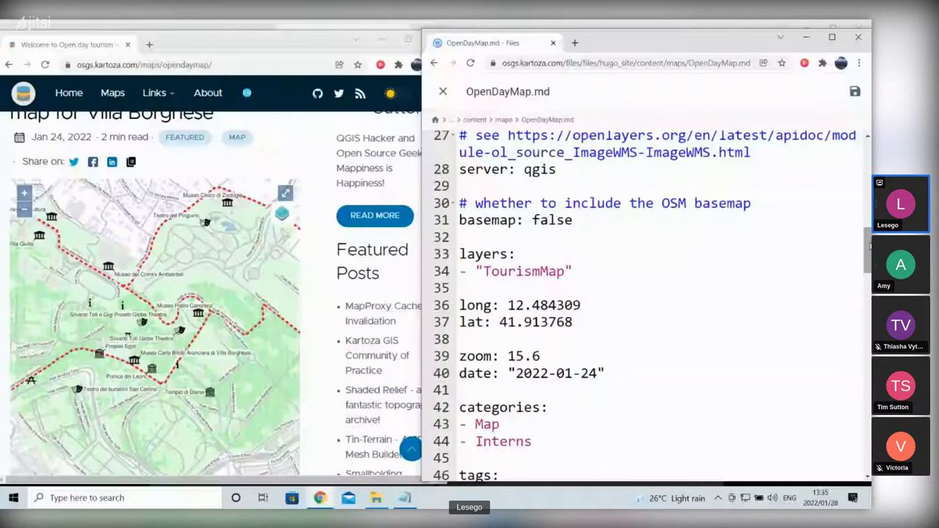
Step: Scroll the published Open Day page, then restore Chrome so OpenDayMap.md shows beside it
{"action": "key", "text": "alt+Tab"}
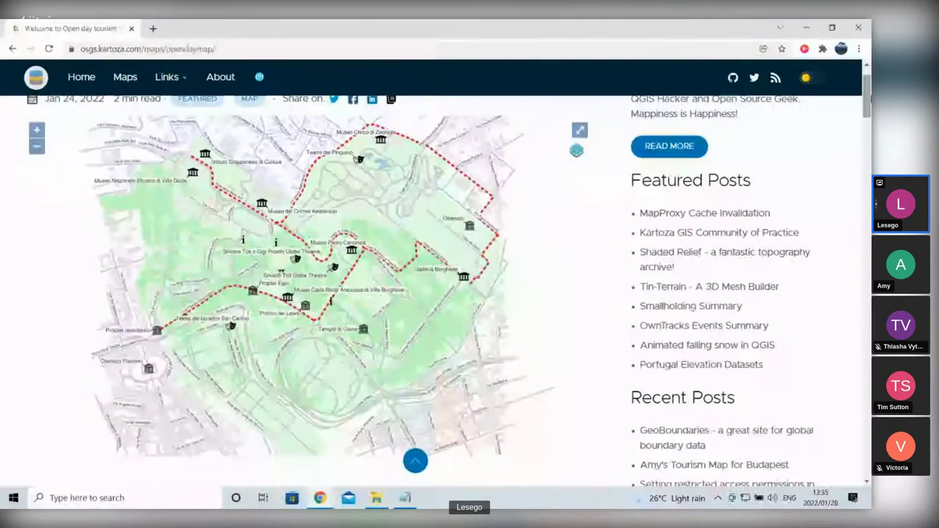
{"action": "scroll", "coordinate": [440, 293], "scroll_direction": "down", "scroll_amount": 2}
{"action": "scroll", "coordinate": [440, 294], "scroll_direction": "down", "scroll_amount": 8}
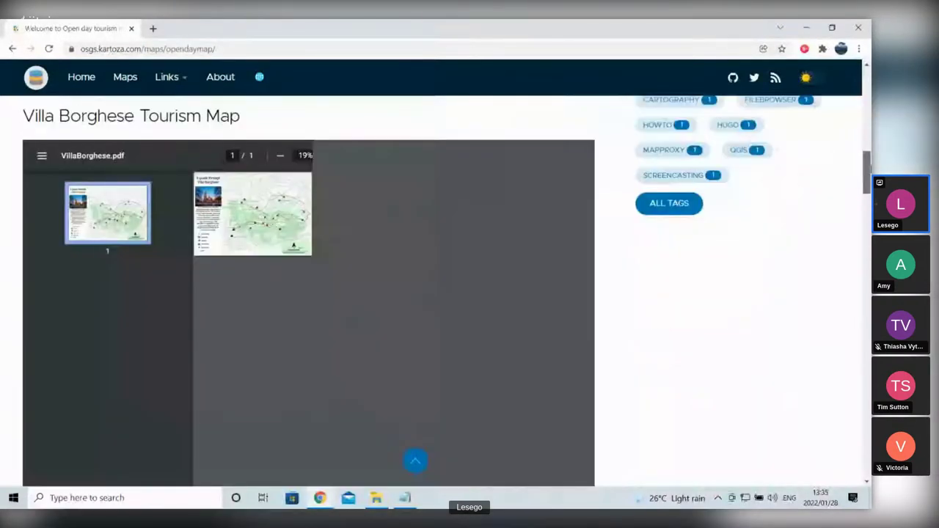
{"action": "scroll", "coordinate": [693, 176], "scroll_direction": "up", "scroll_amount": 4}
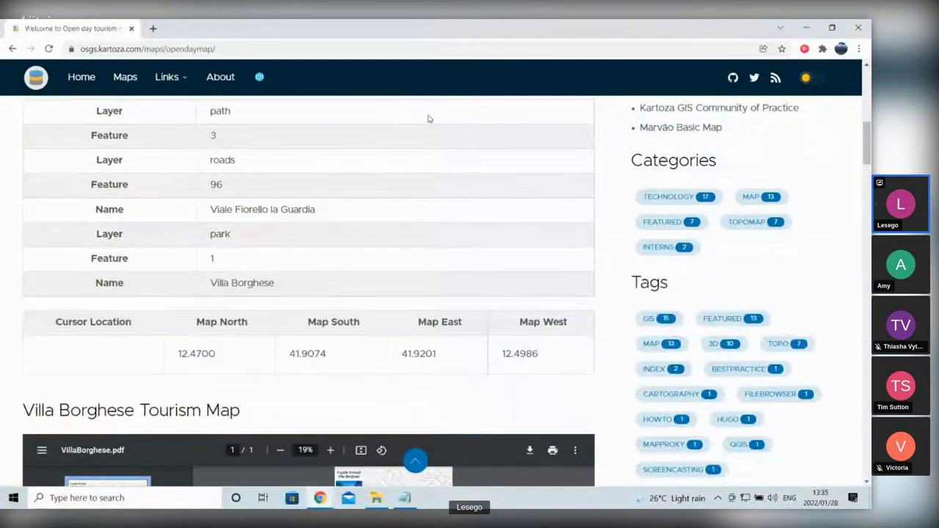
{"action": "left_click", "coordinate": [837, 28]}
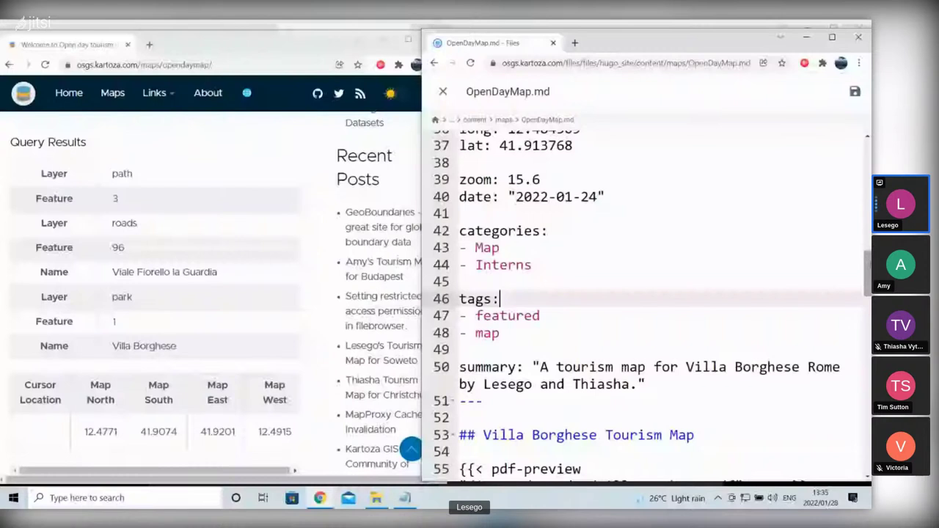
Step: Scroll the source to the Villa Borghese Tourism Map heading and its pdf-preview line
{"action": "scroll", "coordinate": [869, 271], "scroll_direction": "down", "scroll_amount": 1}
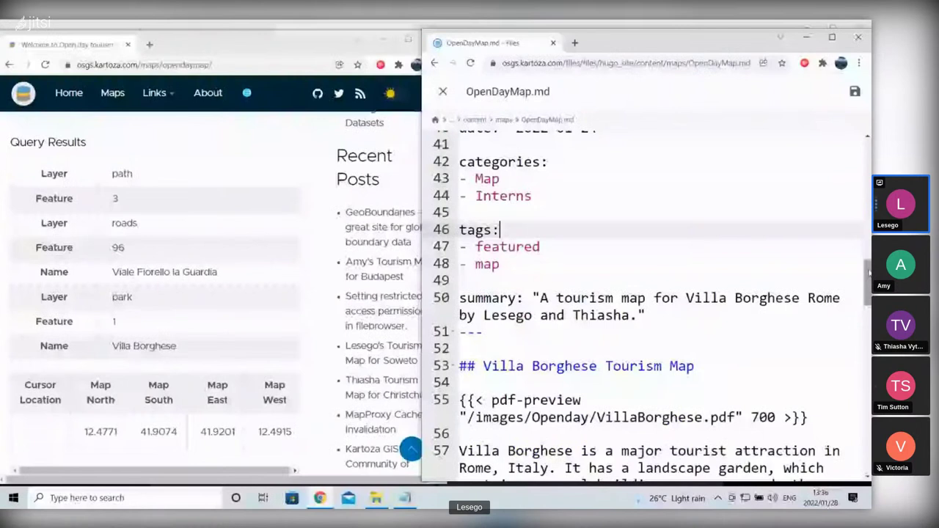
{"action": "scroll", "coordinate": [869, 271], "scroll_direction": "down", "scroll_amount": 2}
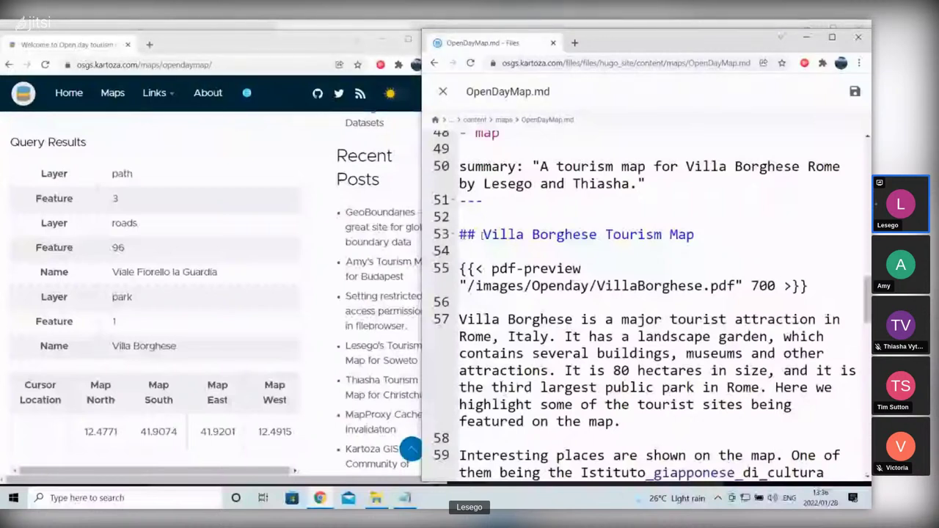
{"action": "left_click", "coordinate": [460, 268]}
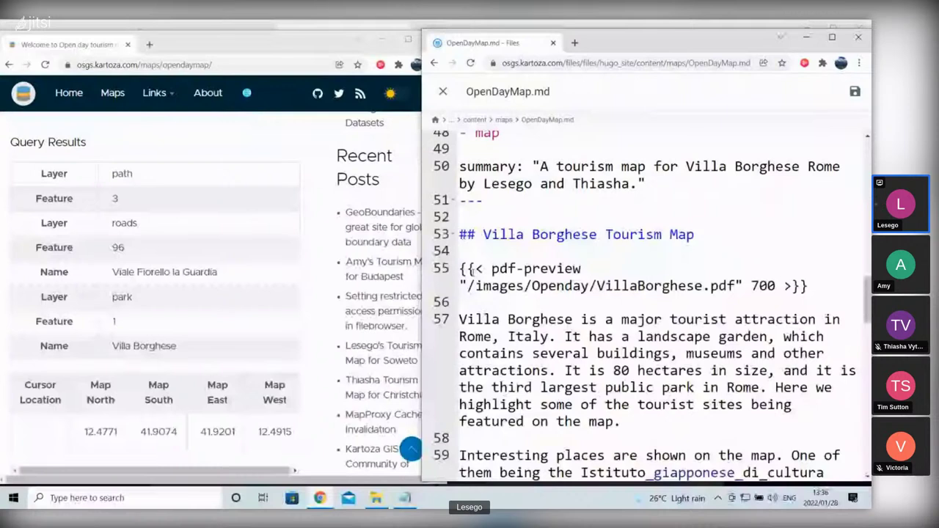
Step: Bring the published map page forward and maximize it to full screen
{"action": "left_click", "coordinate": [415, 157]}
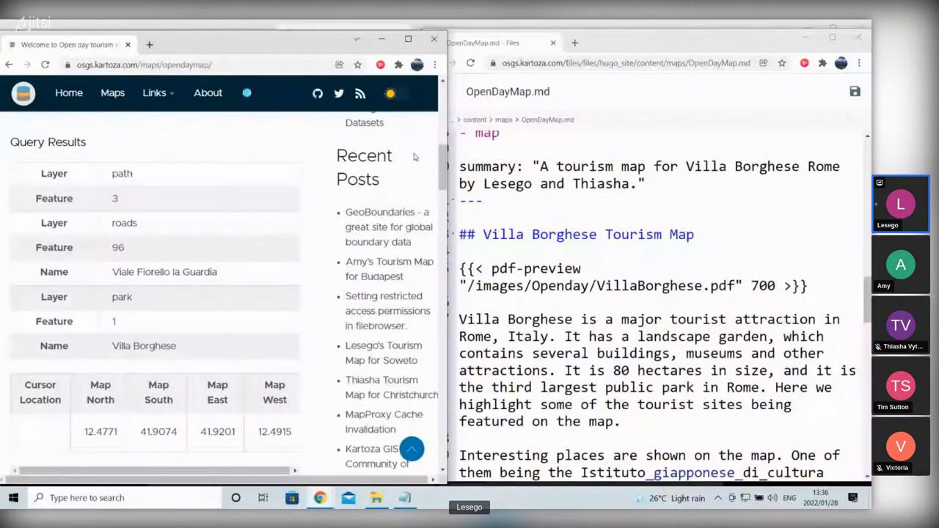
{"action": "left_click_drag", "start_coordinate": [443, 163], "coordinate": [450, 206]}
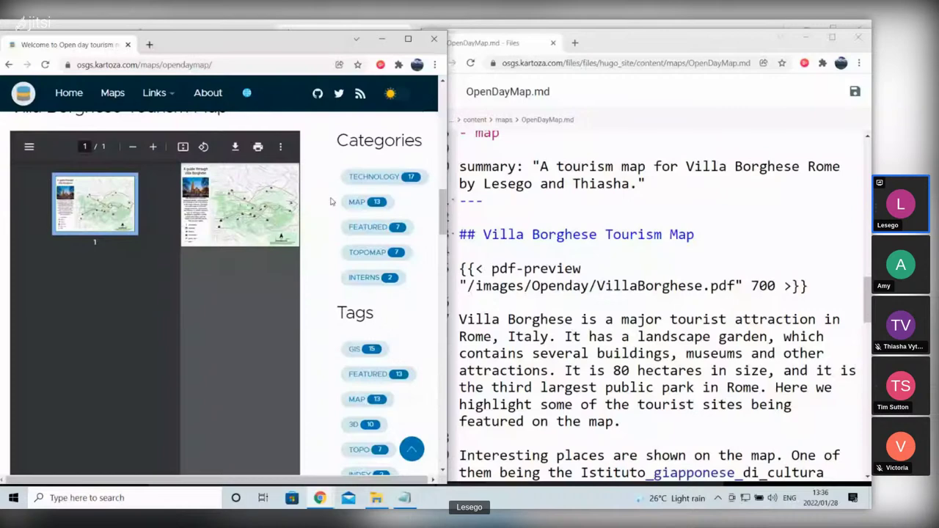
{"action": "key", "text": "super+Up"}
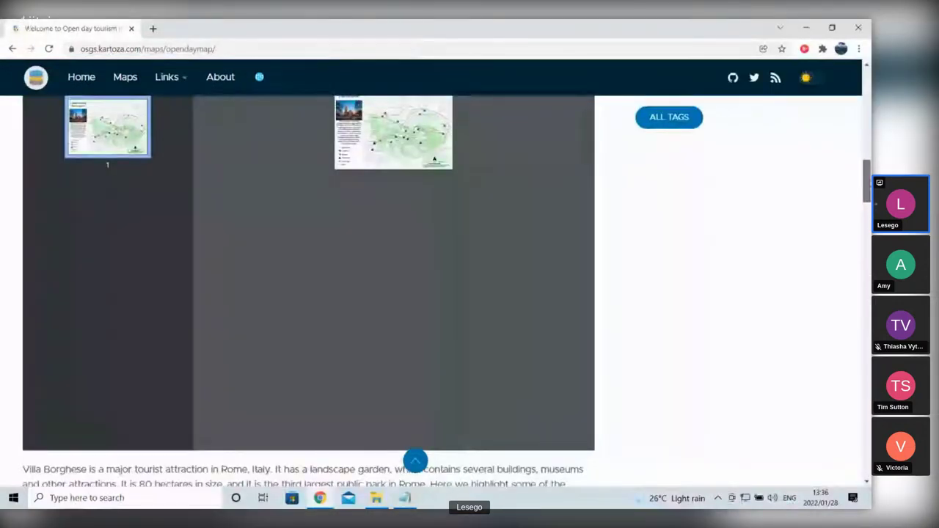
{"action": "scroll", "coordinate": [709, 325], "scroll_direction": "up", "scroll_amount": 5}
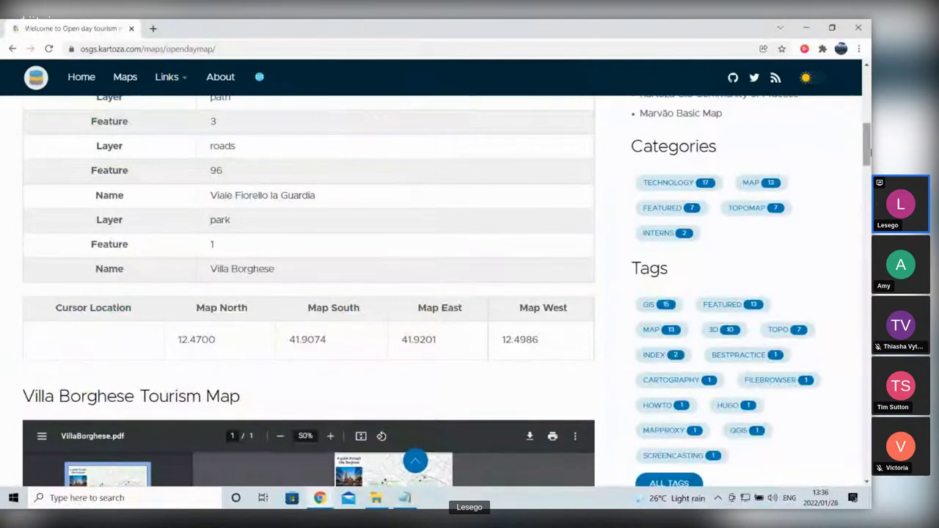
{"action": "left_click_drag", "start_coordinate": [867, 143], "coordinate": [867, 163]}
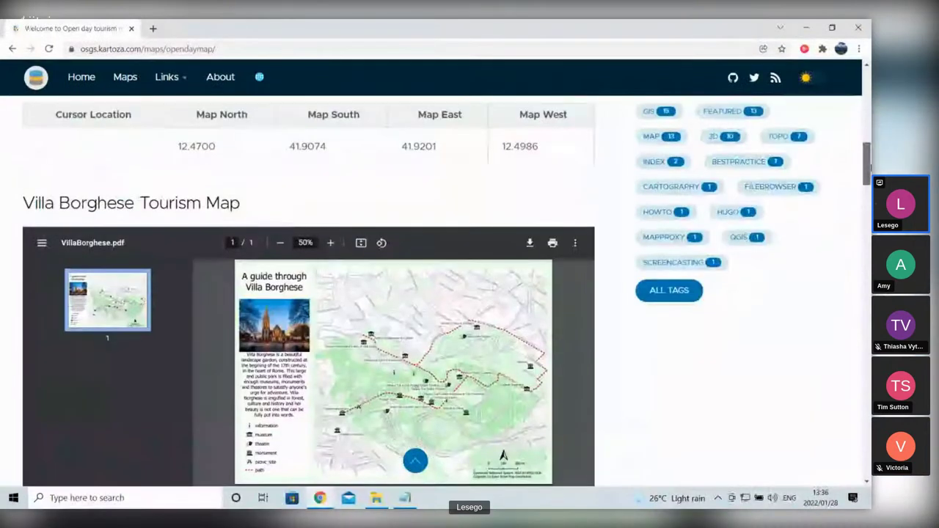
Step: Zoom the embedded VillaBorghese.pdf map to 67% and scroll down to the description
{"action": "left_click", "coordinate": [329, 242]}
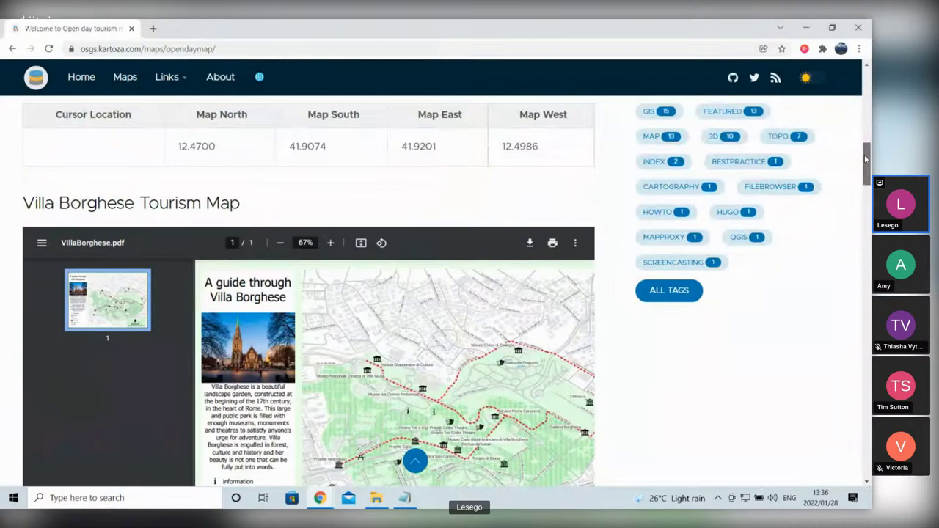
{"action": "left_click_drag", "start_coordinate": [866, 157], "coordinate": [868, 209]}
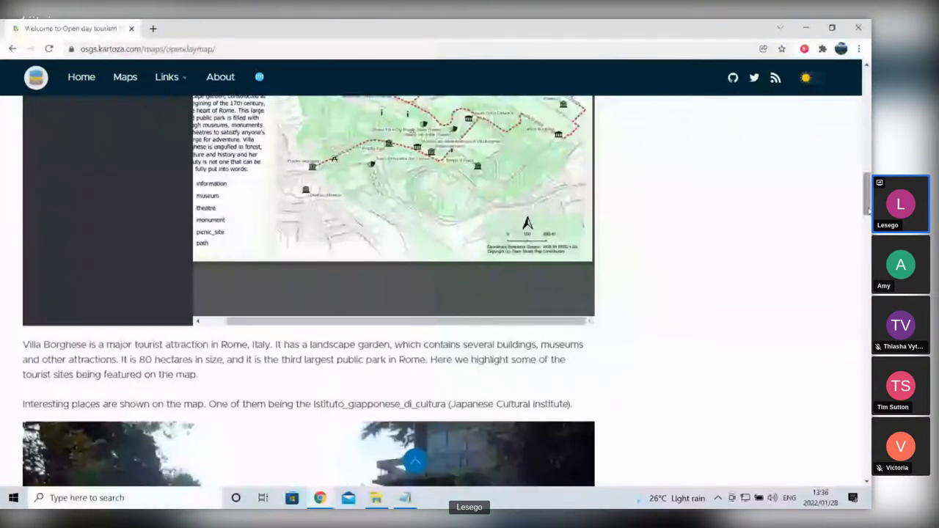
{"action": "key", "text": "alt+Tab"}
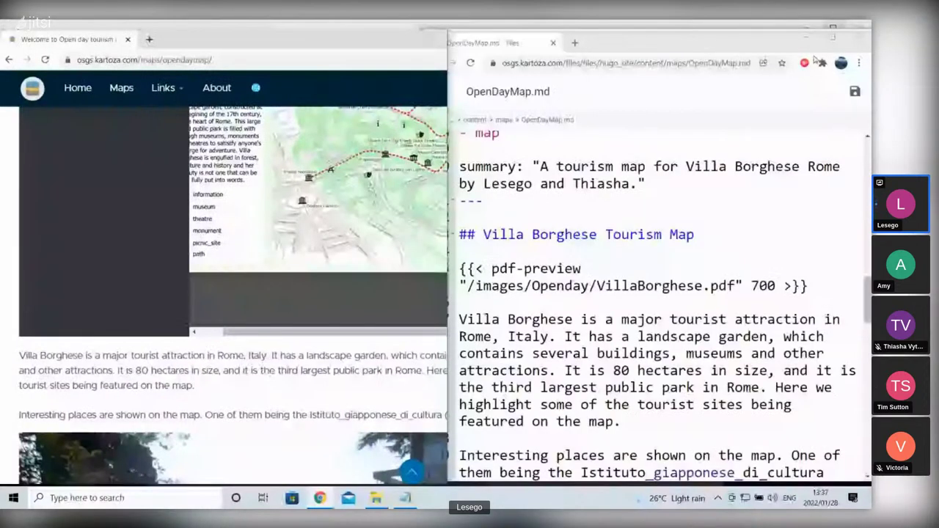
Step: Insert 'The beautiful ' before 'Villa Borghese' at the start of the description paragraph
{"action": "key", "text": "super+Left"}
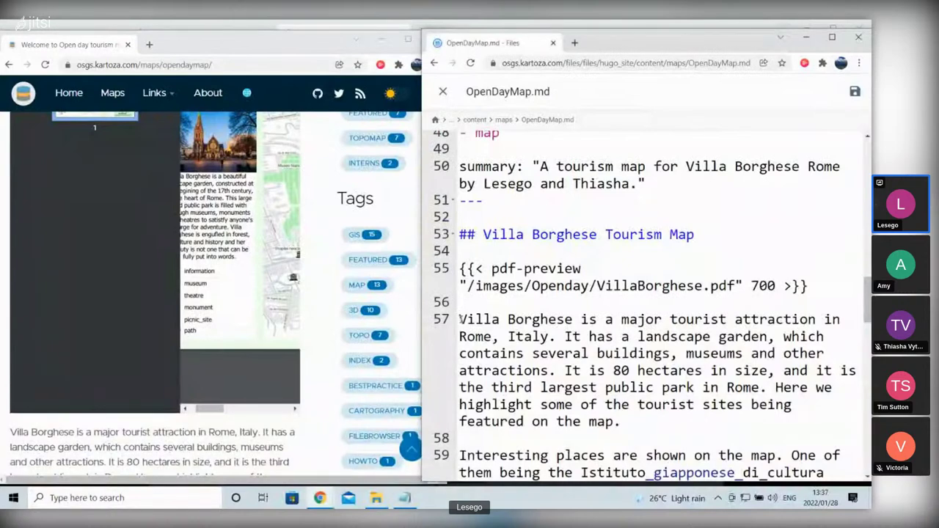
{"action": "left_click", "coordinate": [460, 320]}
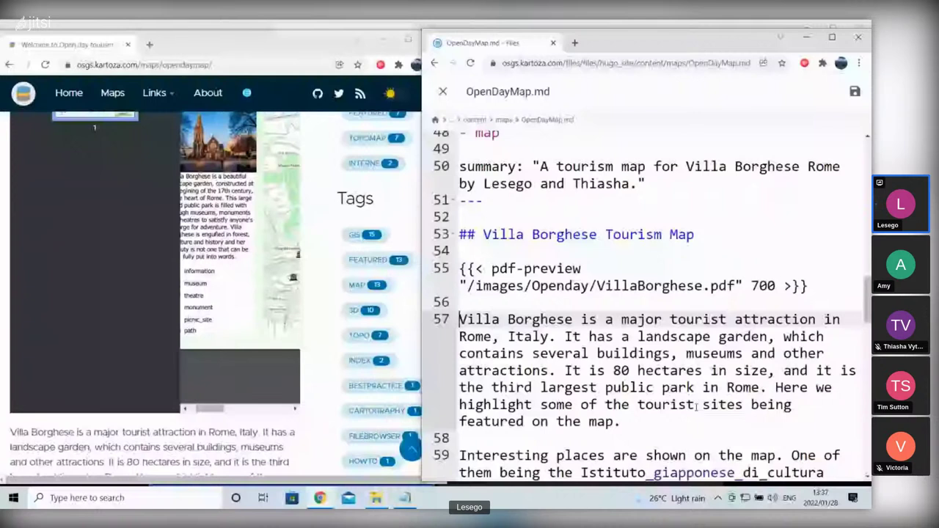
{"action": "type", "text": "Welc"}
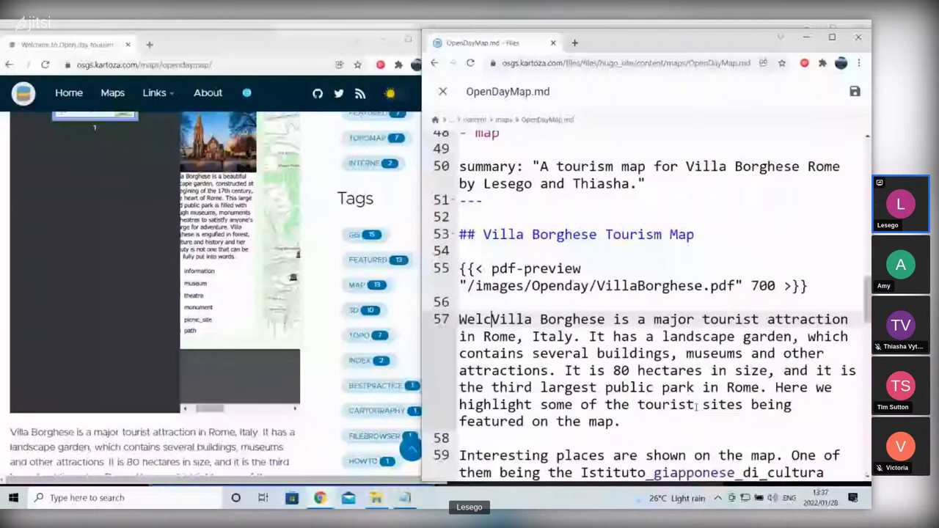
{"action": "type", "text": "ome"}
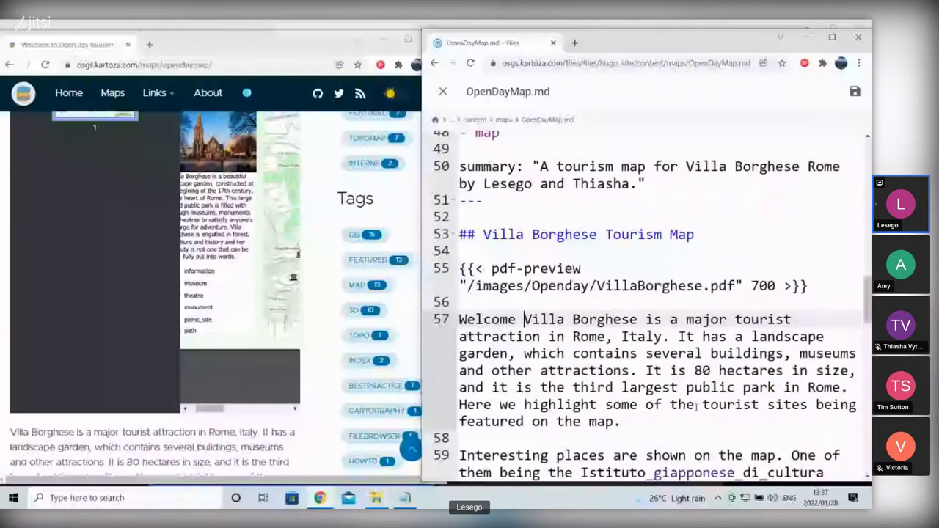
{"action": "key", "text": "BackSpace"}
{"action": "key", "text": "BackSpace"}
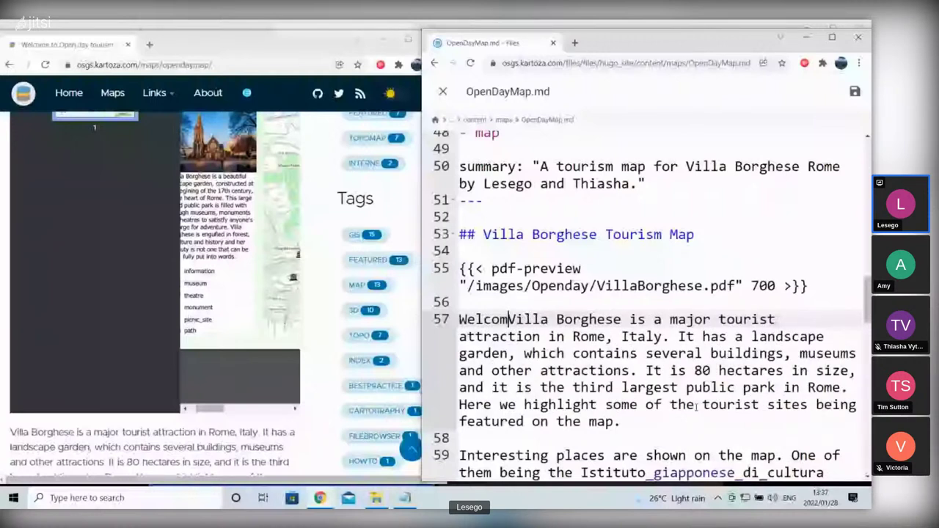
{"action": "key", "text": "BackSpace"}
{"action": "key", "text": "BackSpace"}
{"action": "key", "text": "BackSpace"}
{"action": "key", "text": "BackSpace"}
{"action": "key", "text": "BackSpace"}
{"action": "key", "text": "BackSpace"}
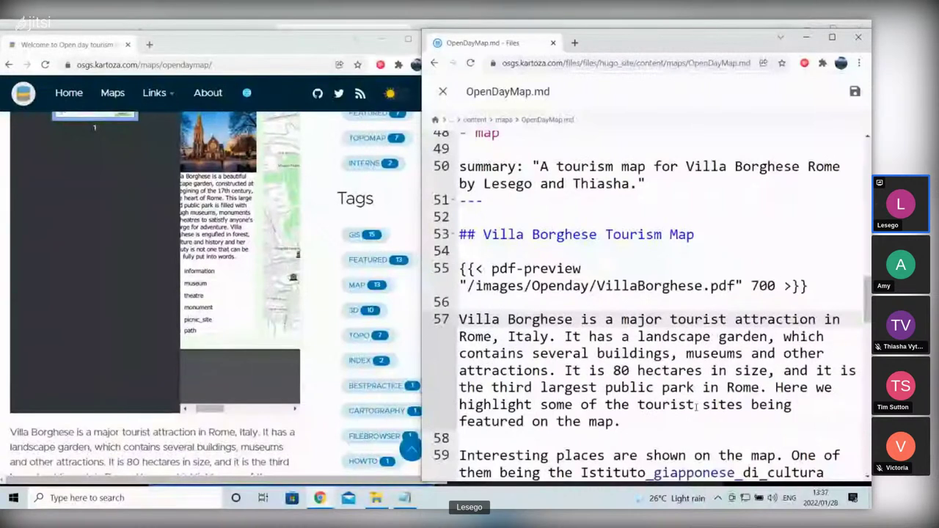
{"action": "type", "text": "The beauti"}
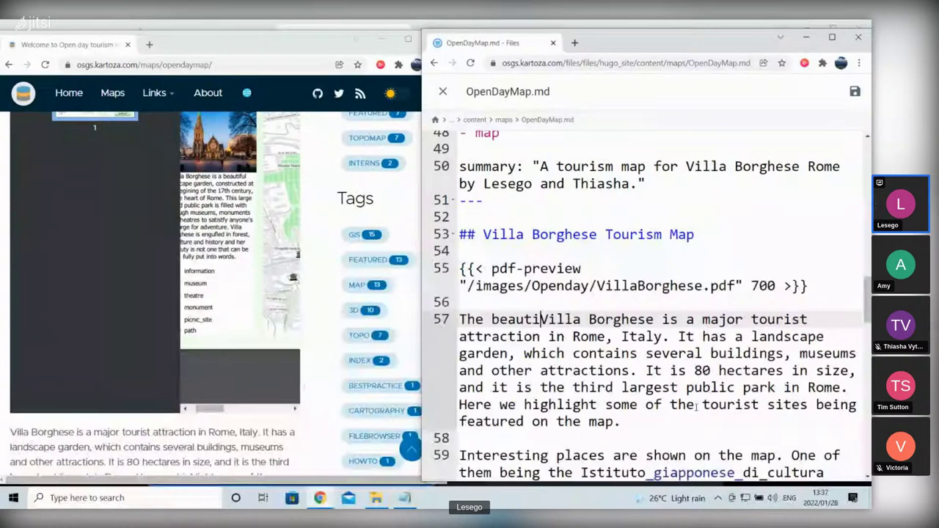
{"action": "type", "text": "ful"}
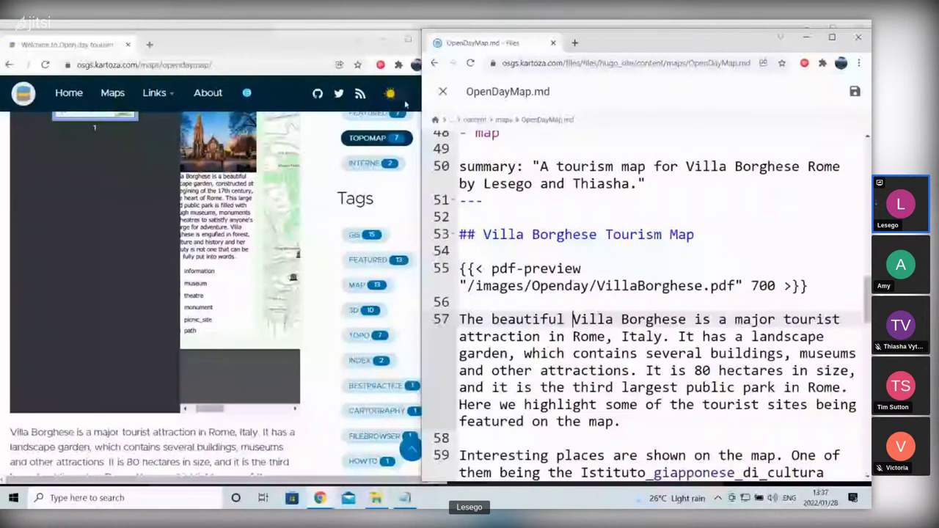
{"action": "left_click", "coordinate": [405, 105]}
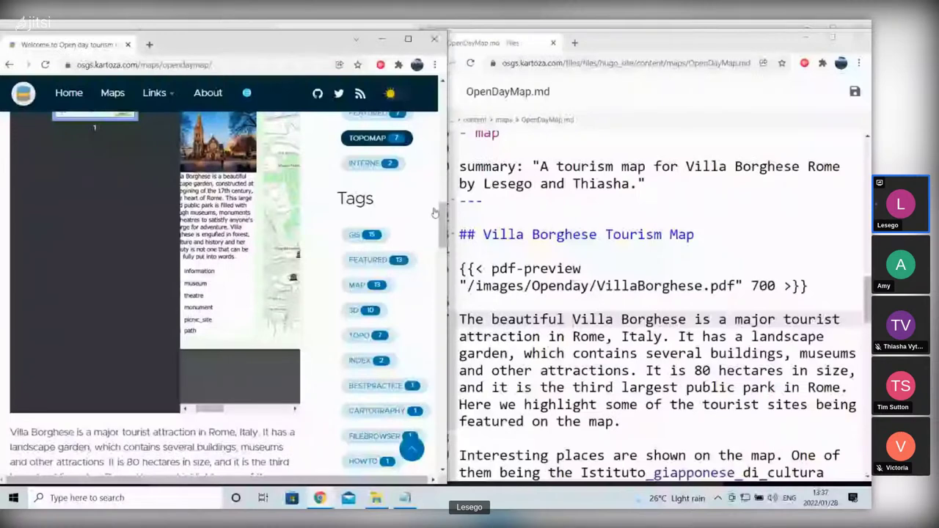
Step: Reload the published post and scroll down to the paragraph opening 'The beautiful Villa Borghese'
{"action": "scroll", "coordinate": [154, 294], "scroll_direction": "down", "scroll_amount": 3}
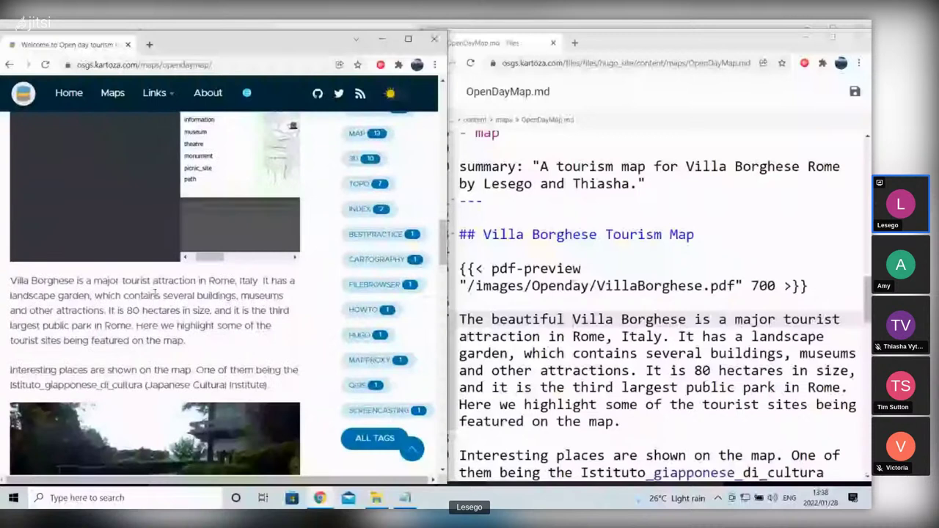
{"action": "key", "text": "alt+Tab"}
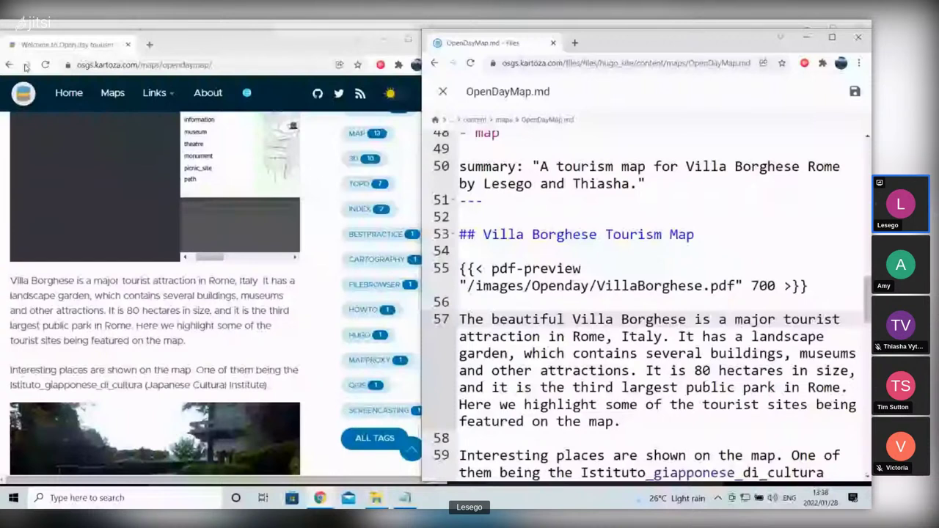
{"action": "left_click", "coordinate": [25, 65]}
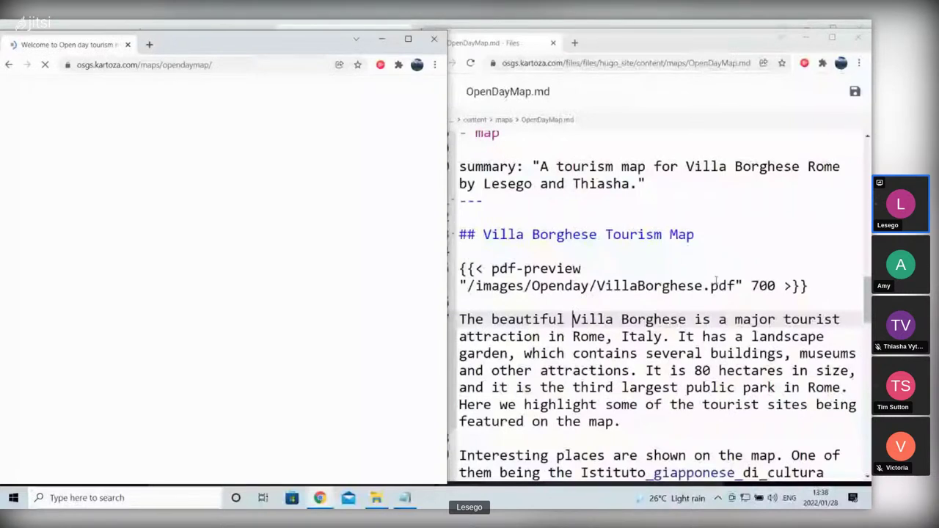
{"action": "left_click", "coordinate": [715, 302]}
{"action": "scroll", "coordinate": [715, 302], "scroll_direction": "down", "scroll_amount": 2}
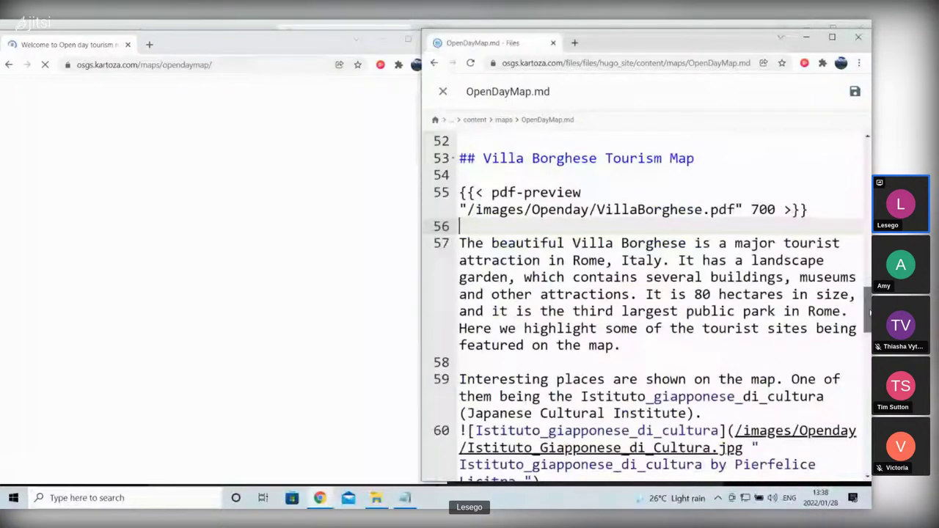
{"action": "scroll", "coordinate": [870, 312], "scroll_direction": "down", "scroll_amount": 2}
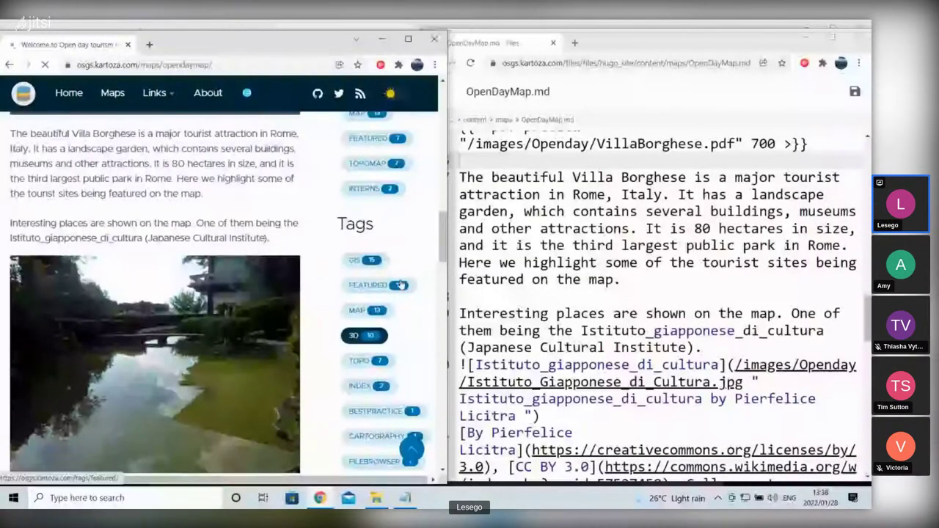
{"action": "left_click", "coordinate": [457, 368]}
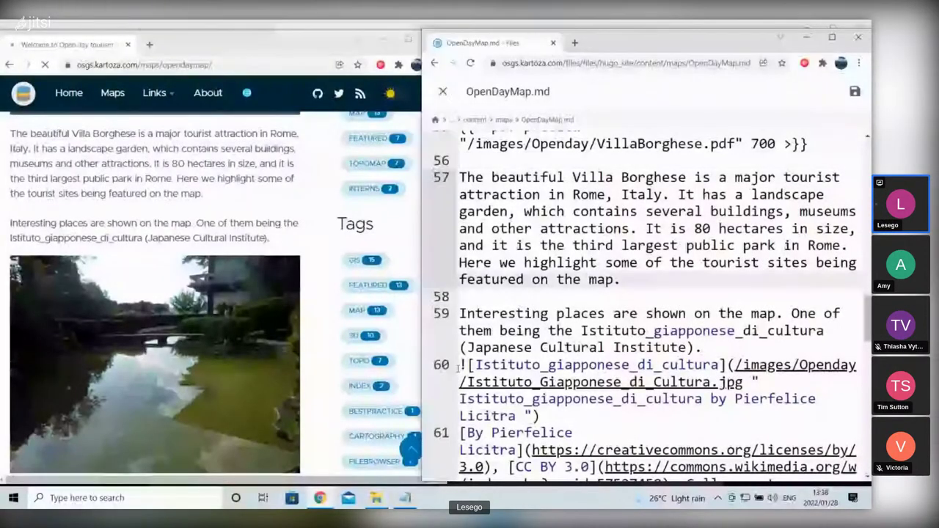
{"action": "left_click_drag", "start_coordinate": [458, 368], "coordinate": [545, 415]}
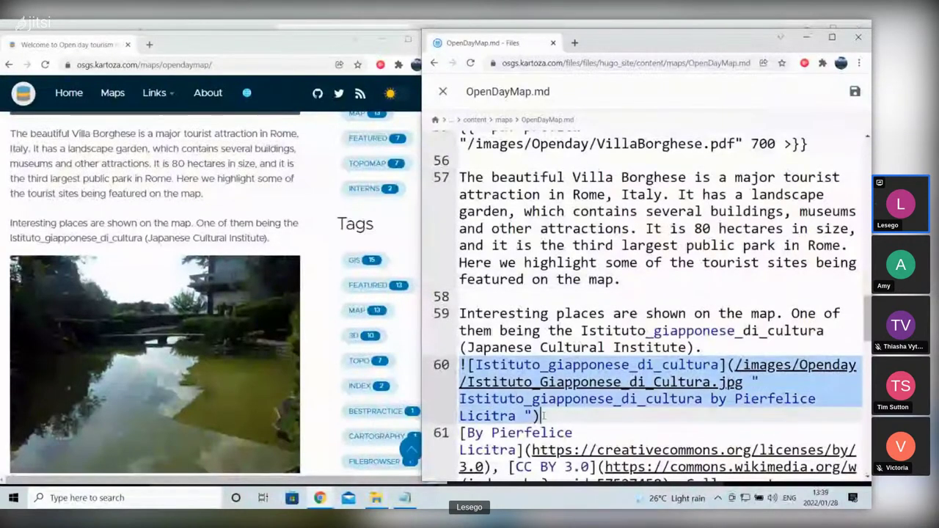
{"action": "left_click", "coordinate": [596, 412]}
{"action": "scroll", "coordinate": [597, 412], "scroll_direction": "down", "scroll_amount": 3}
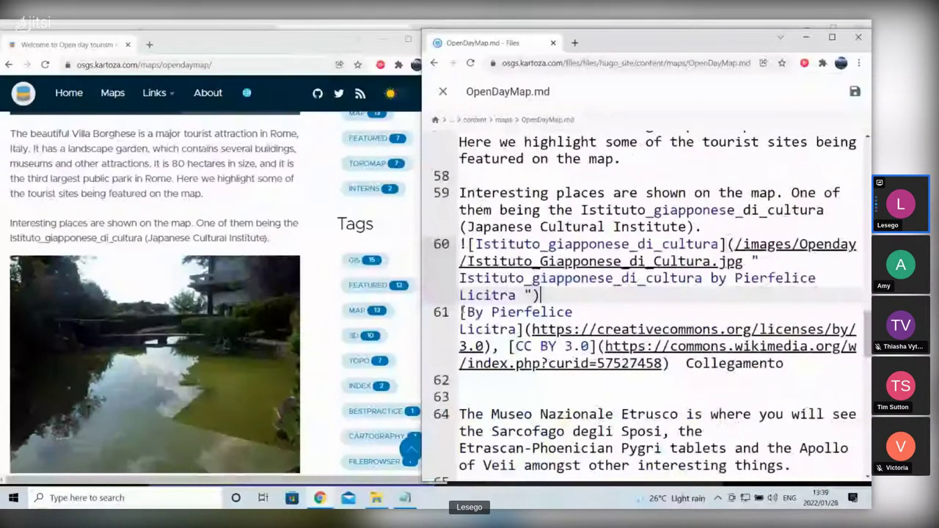
{"action": "left_click", "coordinate": [461, 312]}
{"action": "key", "text": "shift+End"}
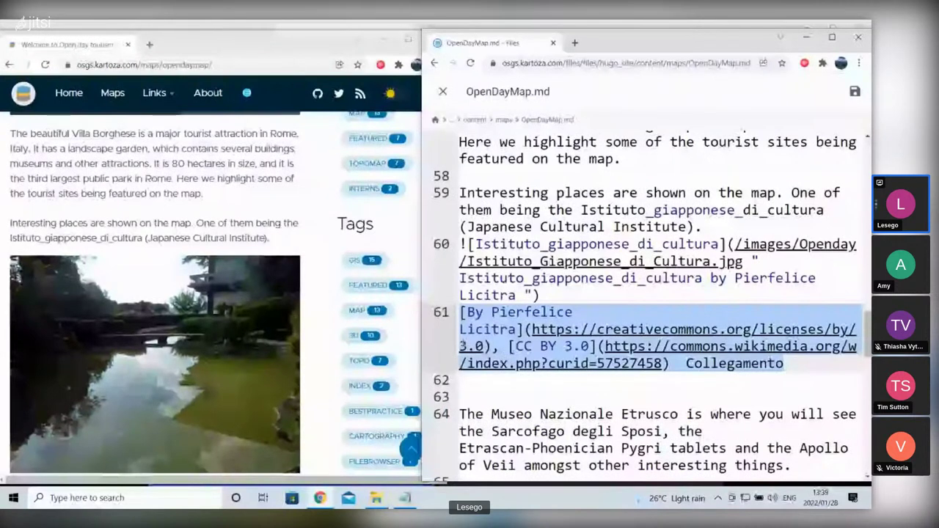
{"action": "left_click", "coordinate": [418, 264]}
{"action": "scroll", "coordinate": [440, 262], "scroll_direction": "down", "scroll_amount": 3}
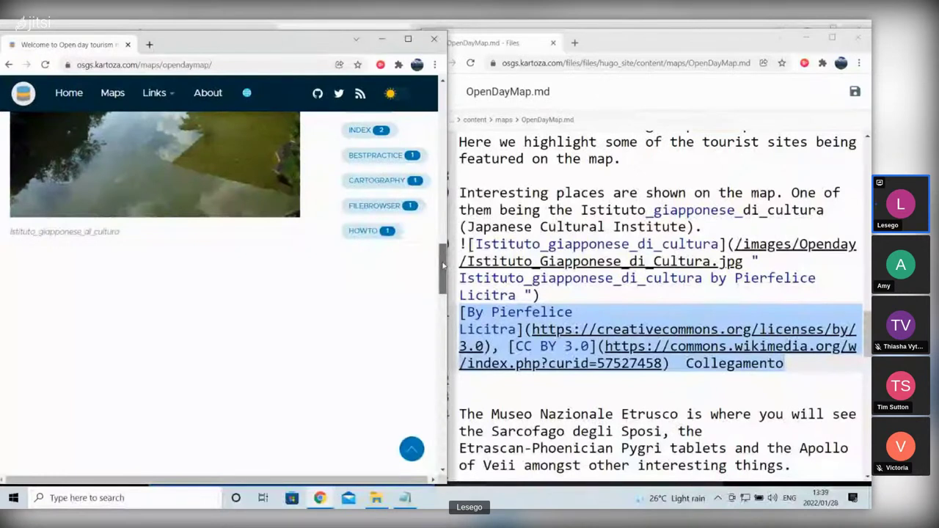
{"action": "scroll", "coordinate": [443, 265], "scroll_direction": "up", "scroll_amount": 2}
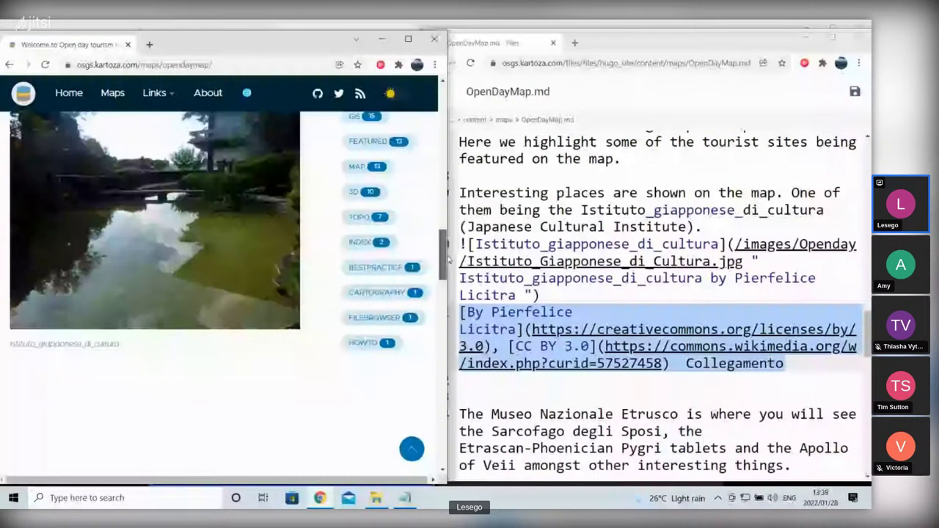
{"action": "scroll", "coordinate": [442, 286], "scroll_direction": "down", "scroll_amount": 1}
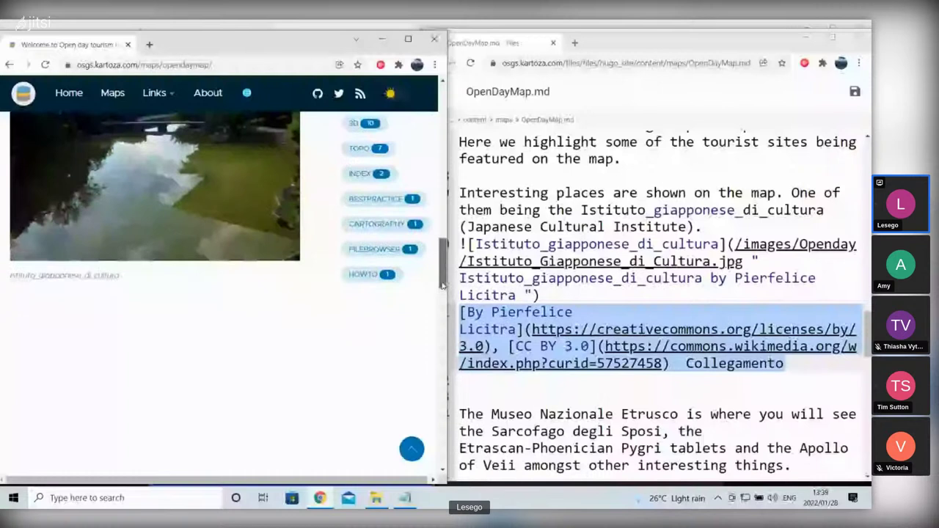
{"action": "left_click_drag", "start_coordinate": [443, 286], "coordinate": [445, 233]}
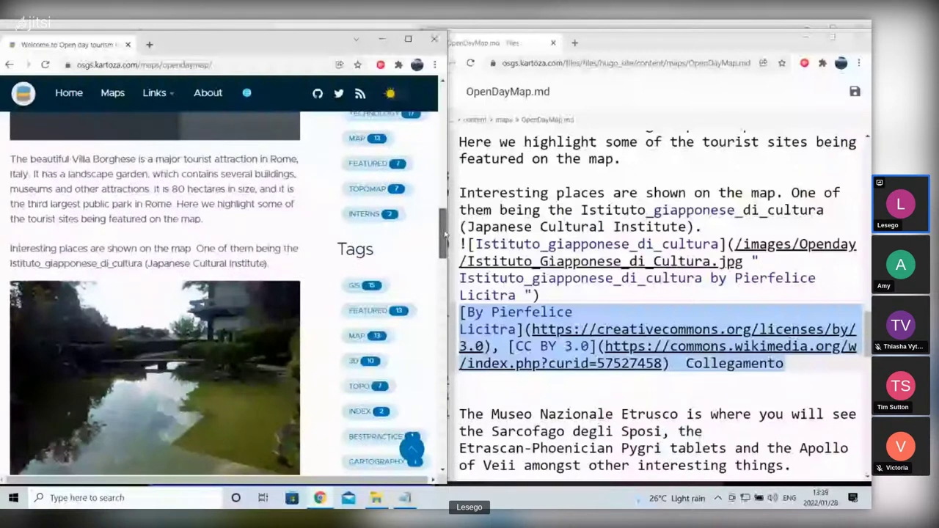
Step: Reload the Villa Borghese post, wait through the unresponsive-page warning, and restore the browser beside OpenDayMap.md
{"action": "key", "text": "F5"}
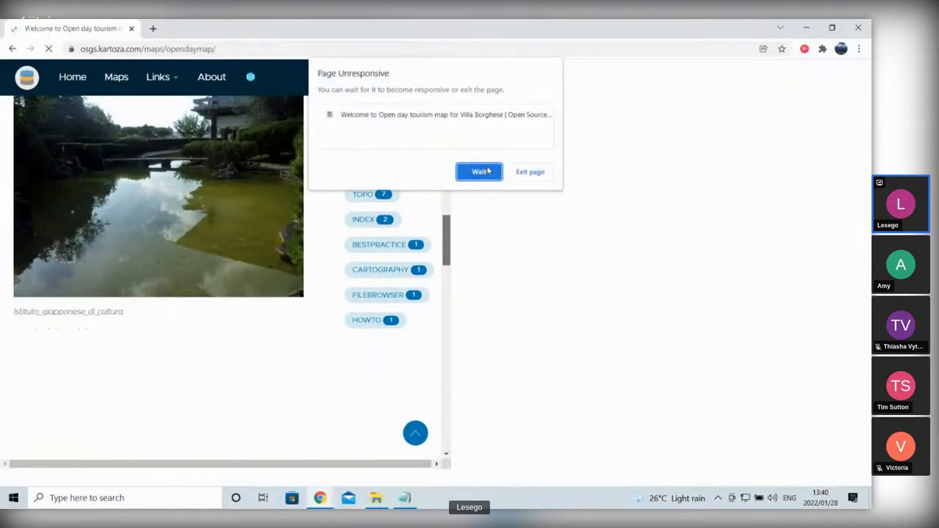
{"action": "left_click", "coordinate": [485, 173]}
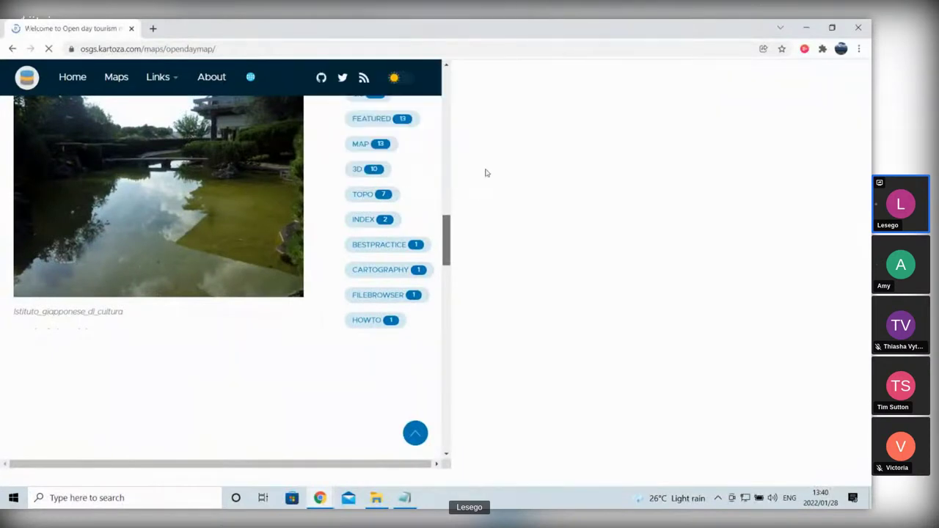
{"action": "left_click", "coordinate": [832, 30]}
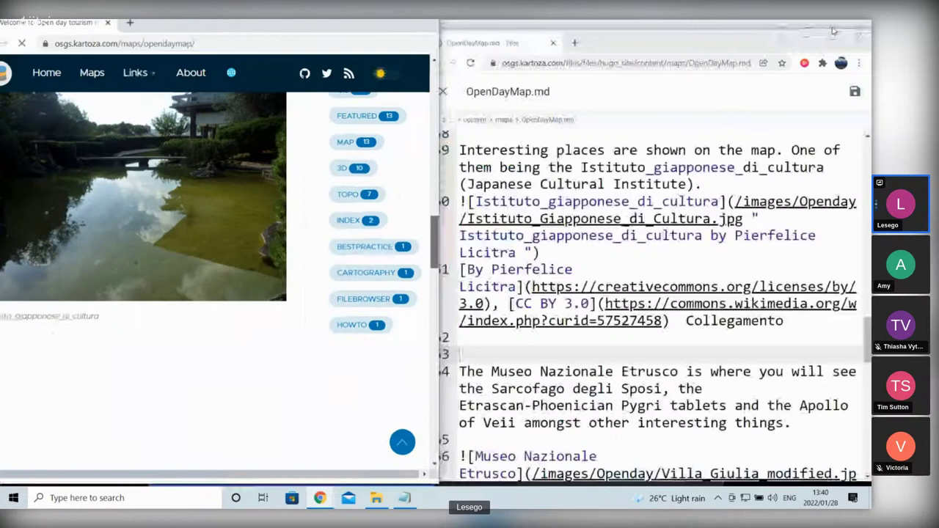
Step: Scroll OpenDayMap.md down to its closing osm-attribution shortcode
{"action": "scroll", "coordinate": [868, 345], "scroll_direction": "down", "scroll_amount": 1}
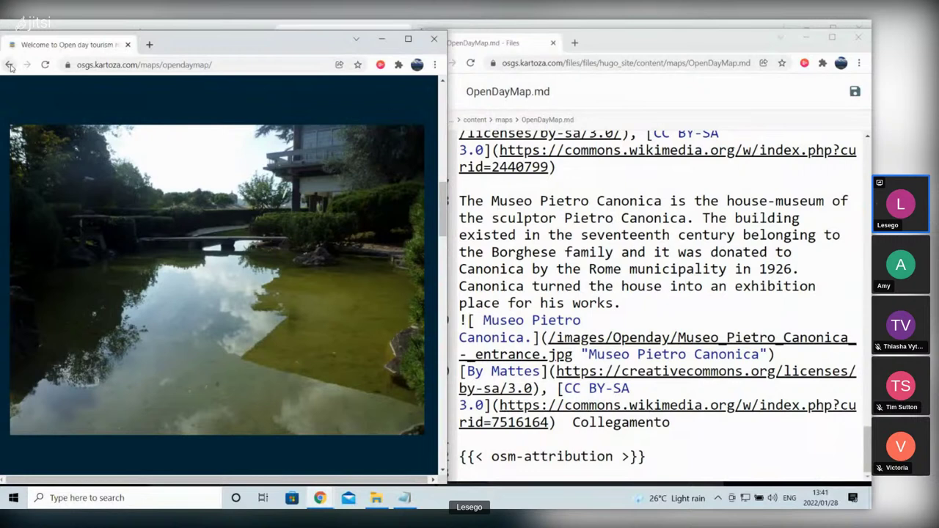
Step: Go back from the enlarged garden photo to the Villa Borghese post
{"action": "left_click", "coordinate": [10, 66]}
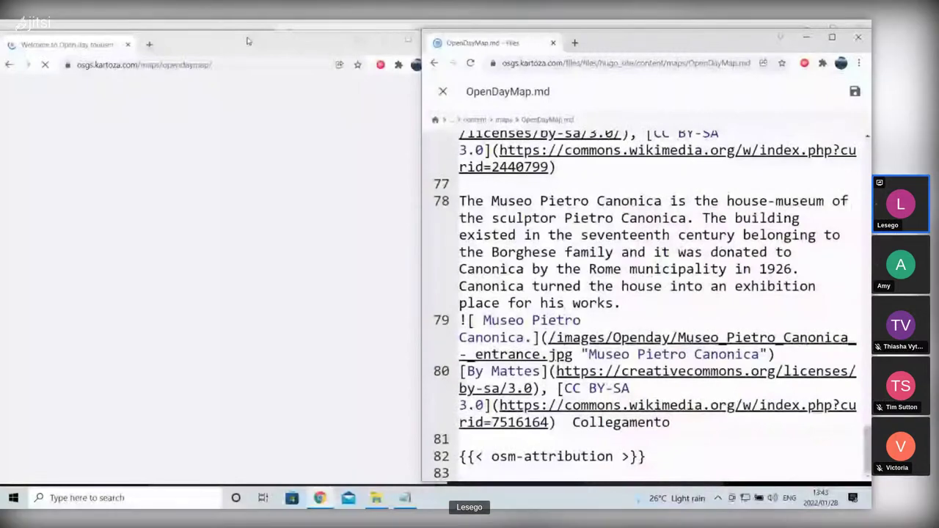
Step: Bring the post window forward and scroll to its end with the Museo Pietro Canonica credit and OpenStreetMap notice
{"action": "left_click", "coordinate": [245, 41]}
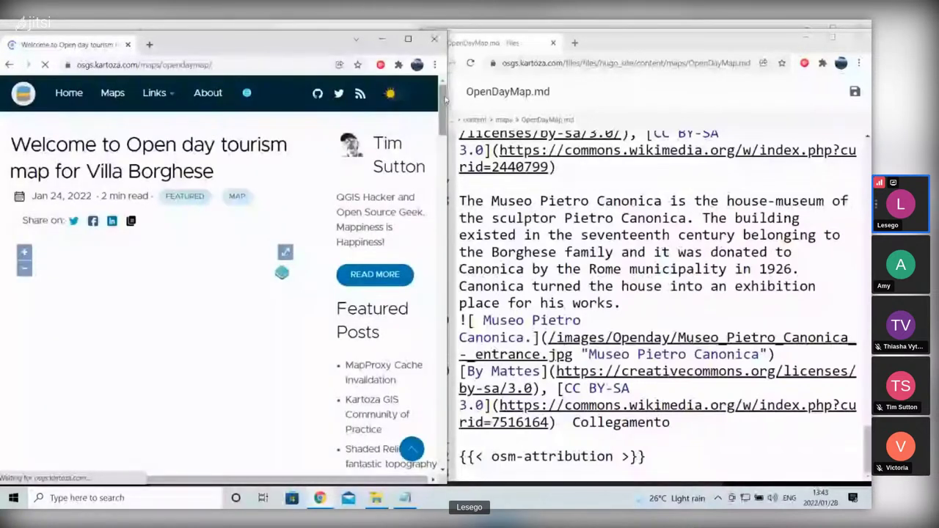
{"action": "left_click_drag", "start_coordinate": [444, 99], "coordinate": [443, 473]}
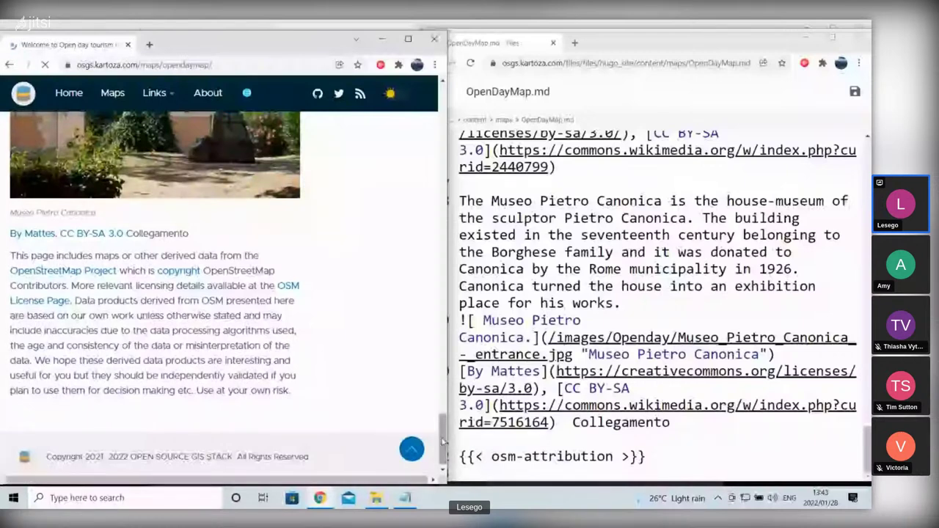
Step: Scroll back up to the map, then go back to the /maps/ listing
{"action": "left_click_drag", "start_coordinate": [443, 440], "coordinate": [434, 99]}
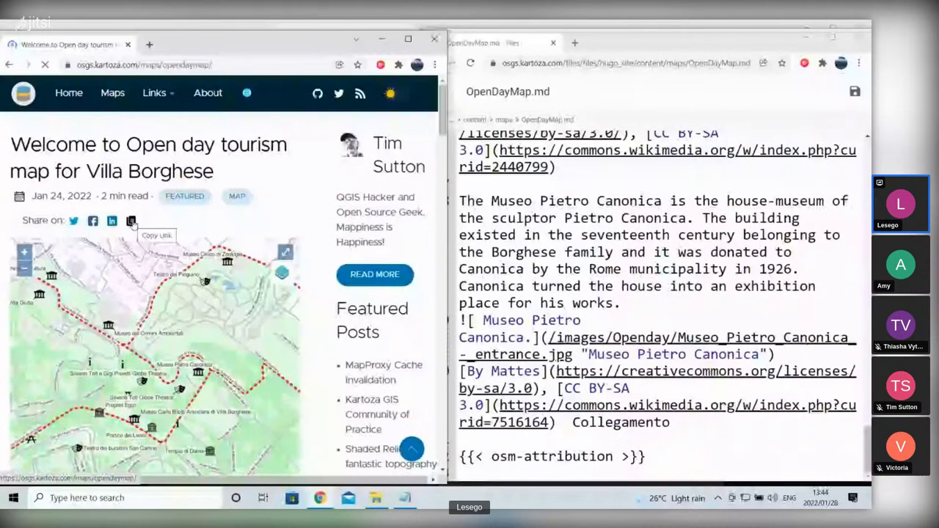
{"action": "left_click", "coordinate": [8, 65]}
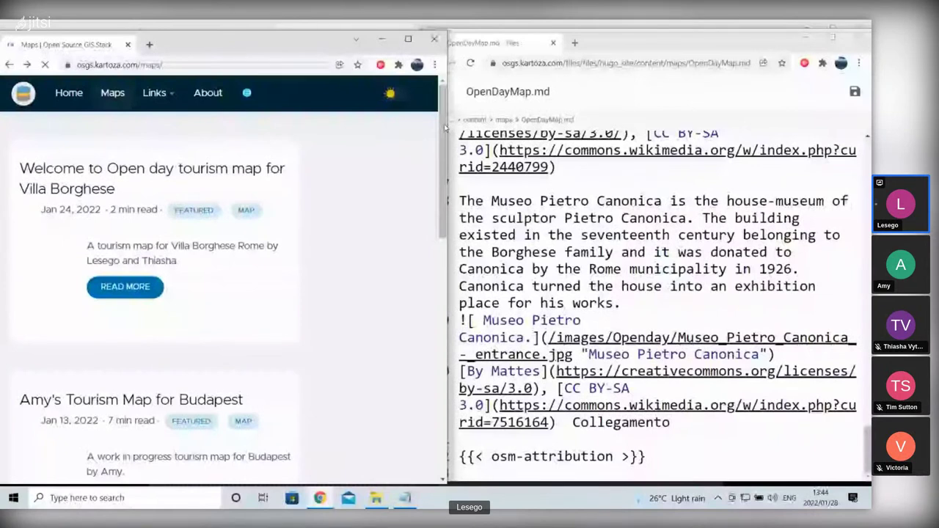
Step: Scroll the Maps listing and open the Budapest tourism map post
{"action": "scroll", "coordinate": [126, 317], "scroll_direction": "down", "scroll_amount": 3}
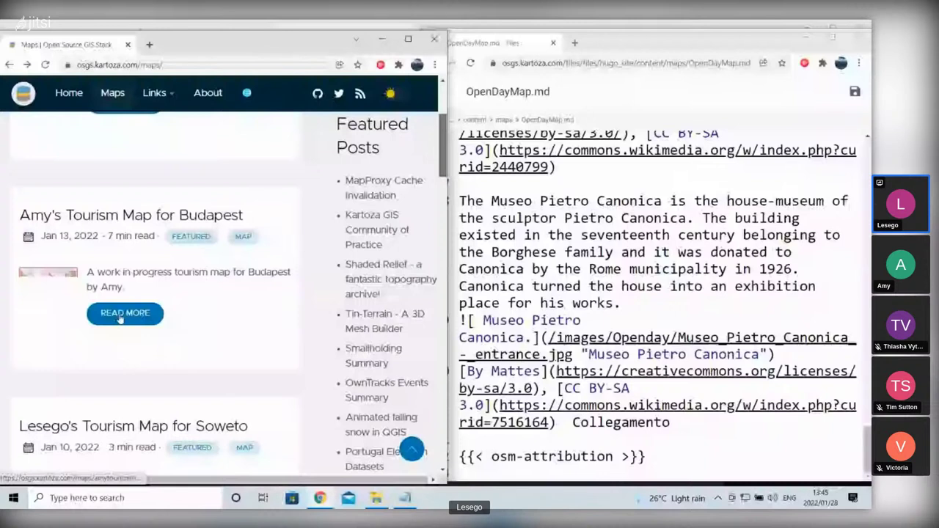
{"action": "left_click", "coordinate": [120, 317]}
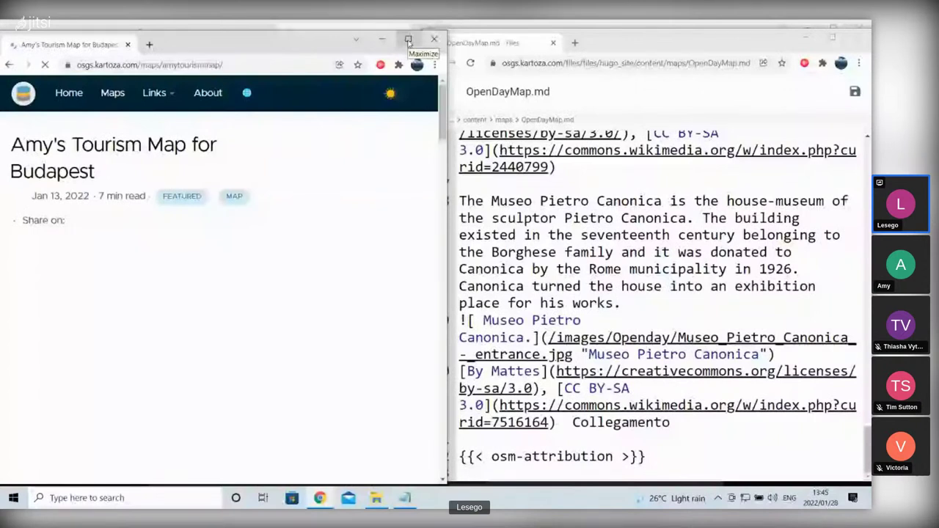
{"action": "left_click", "coordinate": [409, 40]}
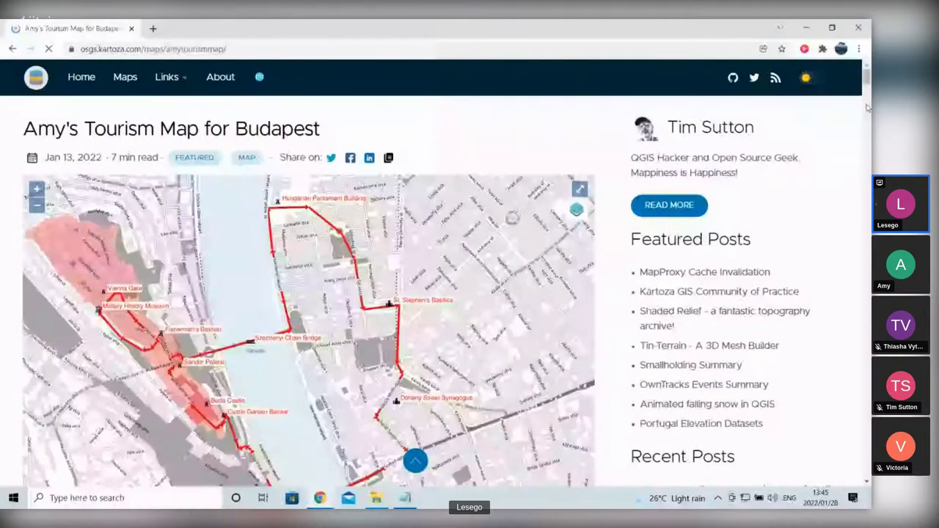
{"action": "scroll", "coordinate": [867, 108], "scroll_direction": "down", "scroll_amount": 2}
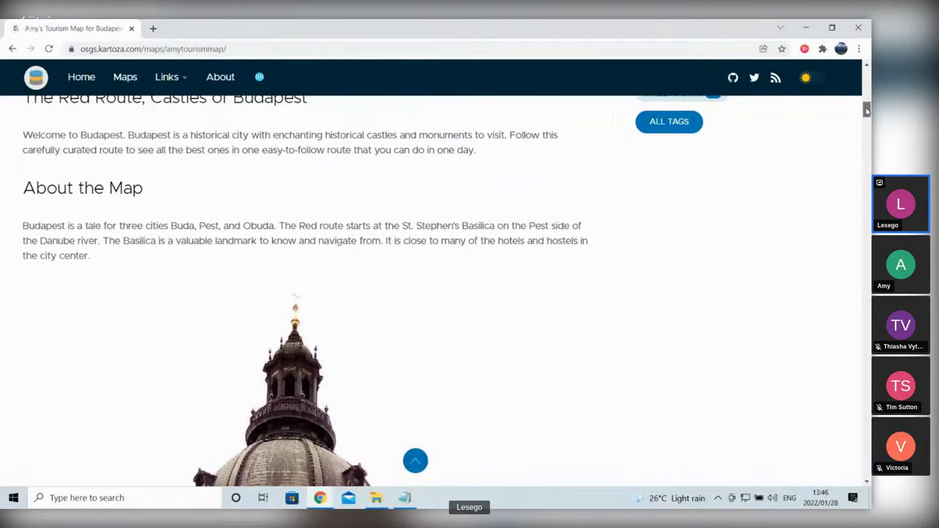
{"action": "scroll", "coordinate": [868, 152], "scroll_direction": "down", "scroll_amount": 5}
{"action": "scroll", "coordinate": [868, 152], "scroll_direction": "down", "scroll_amount": 5}
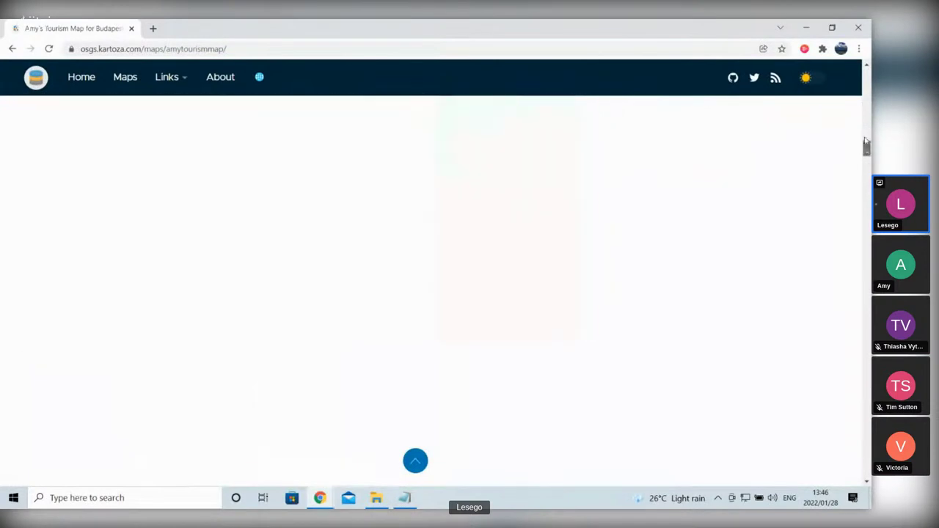
{"action": "left_click_drag", "start_coordinate": [866, 141], "coordinate": [868, 107]}
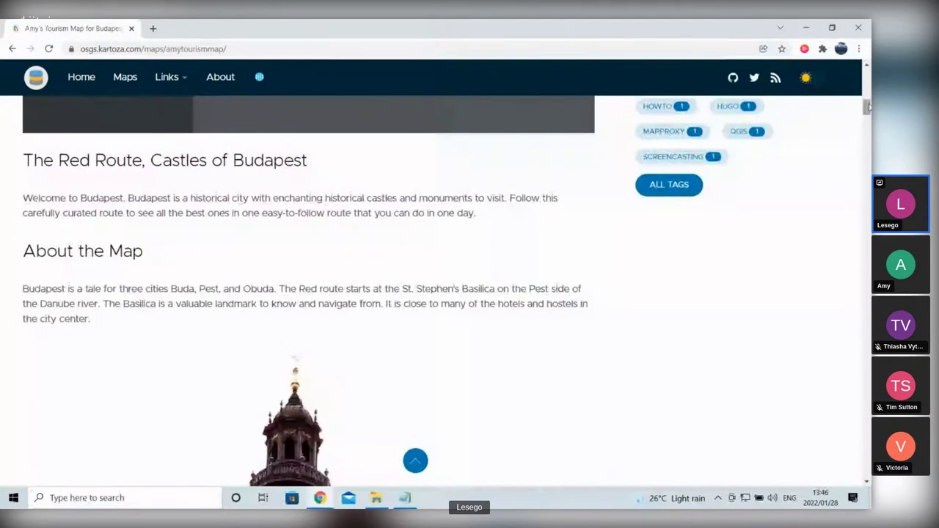
{"action": "left_click_drag", "start_coordinate": [868, 107], "coordinate": [866, 210]}
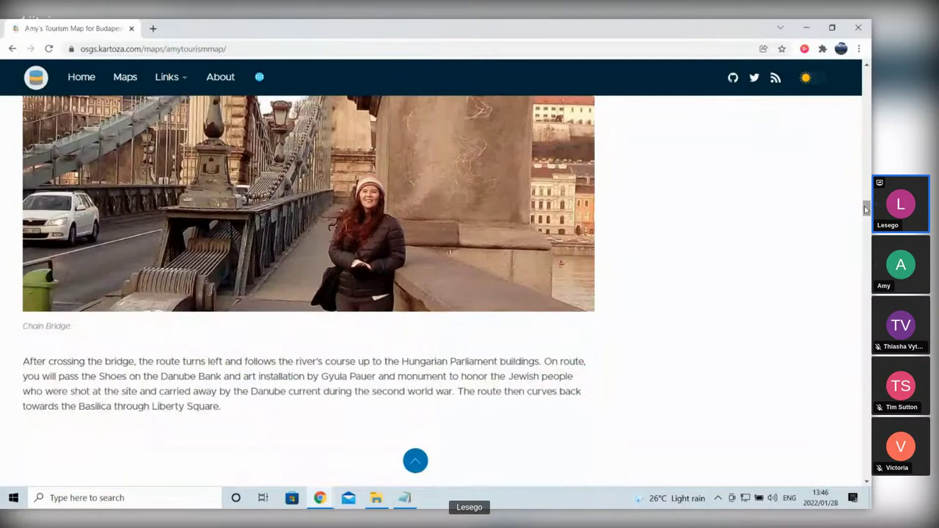
{"action": "left_click_drag", "start_coordinate": [865, 210], "coordinate": [867, 242]}
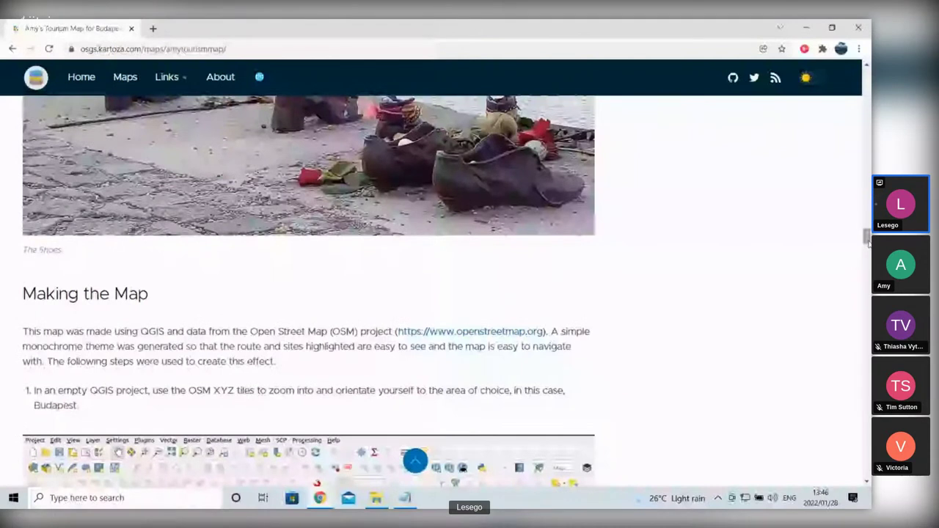
{"action": "left_click_drag", "start_coordinate": [867, 242], "coordinate": [868, 257]}
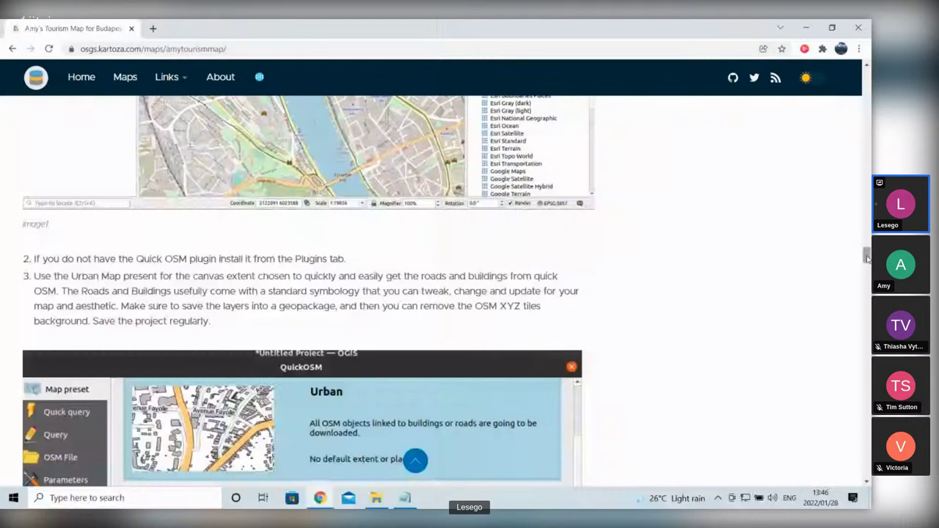
{"action": "left_click_drag", "start_coordinate": [867, 257], "coordinate": [867, 220]}
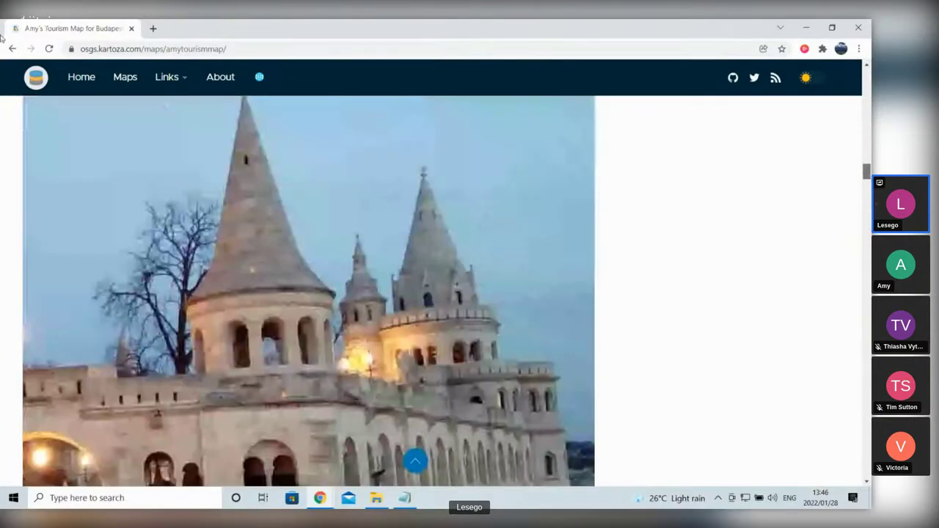
Step: Go back to the Maps list and open the Soweto tourism map post with its red tour route
{"action": "left_click", "coordinate": [11, 48]}
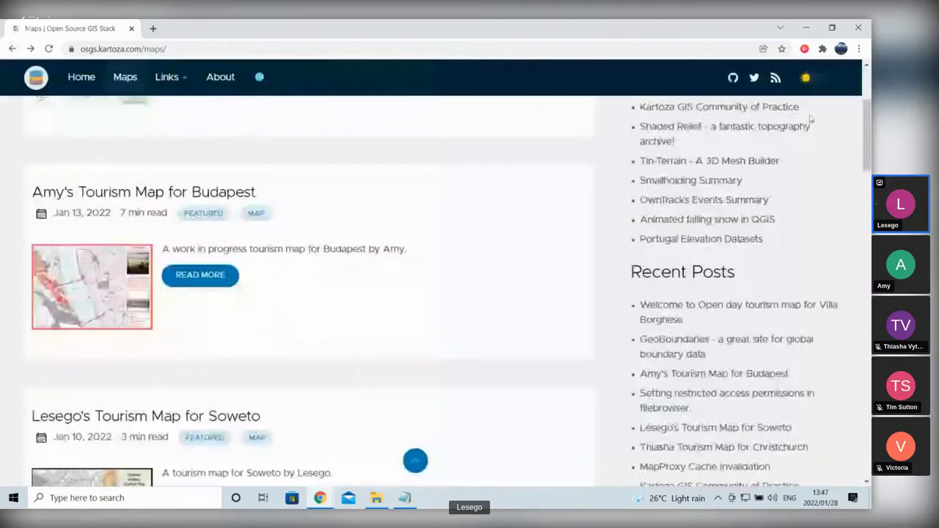
{"action": "left_click_drag", "start_coordinate": [866, 129], "coordinate": [869, 138]}
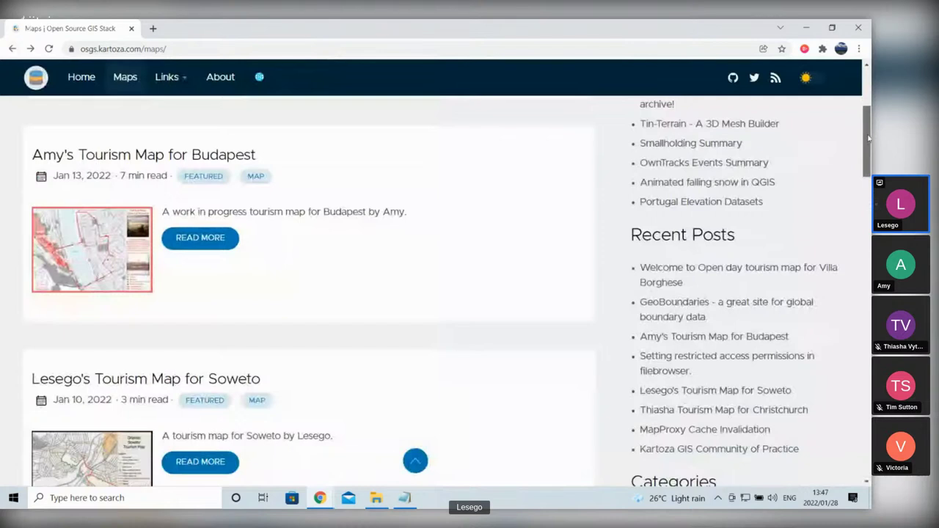
{"action": "left_click_drag", "start_coordinate": [868, 138], "coordinate": [868, 141]}
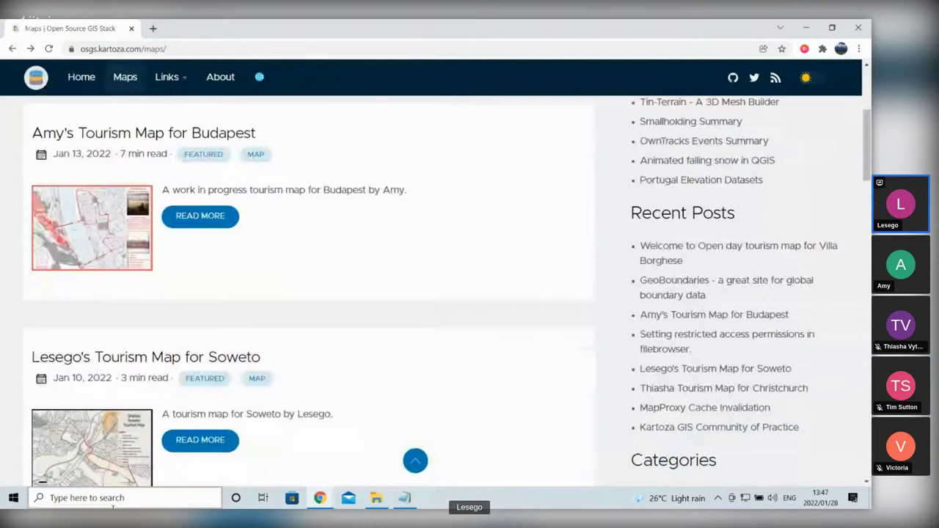
{"action": "left_click", "coordinate": [192, 443]}
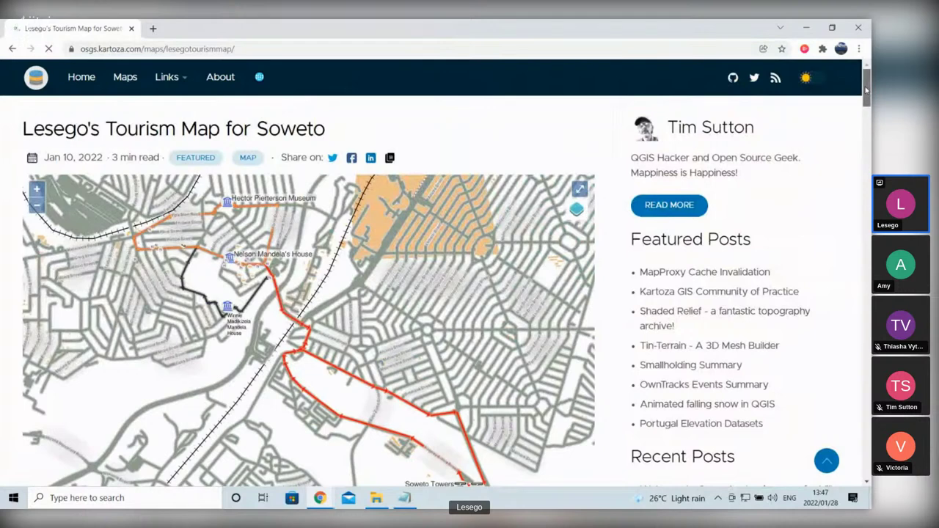
Step: Scroll the Soweto post down past the accommodation and museum icons to the photo below
{"action": "scroll", "coordinate": [866, 89], "scroll_direction": "down", "scroll_amount": 1}
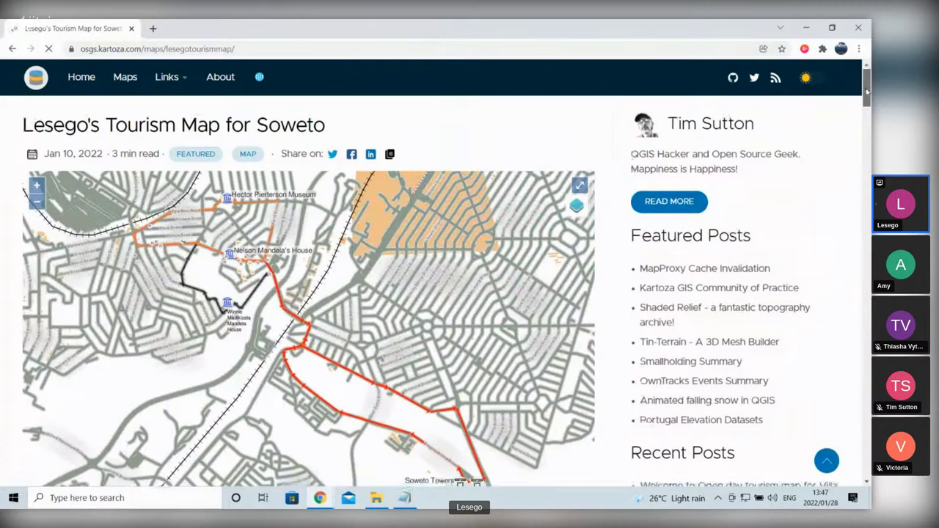
{"action": "scroll", "coordinate": [866, 89], "scroll_direction": "down", "scroll_amount": 3}
{"action": "left_click_drag", "start_coordinate": [867, 93], "coordinate": [868, 125]}
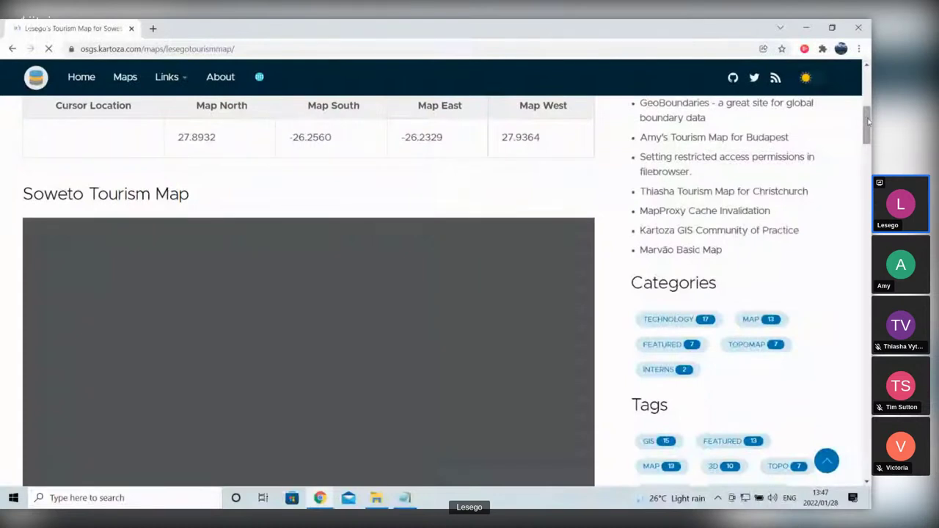
{"action": "left_click_drag", "start_coordinate": [868, 121], "coordinate": [868, 140]}
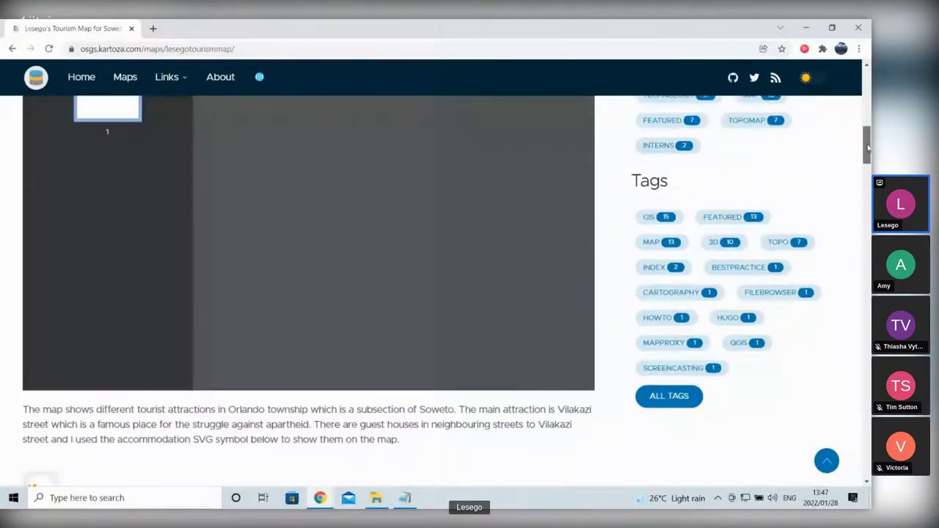
{"action": "left_click_drag", "start_coordinate": [868, 148], "coordinate": [868, 131]}
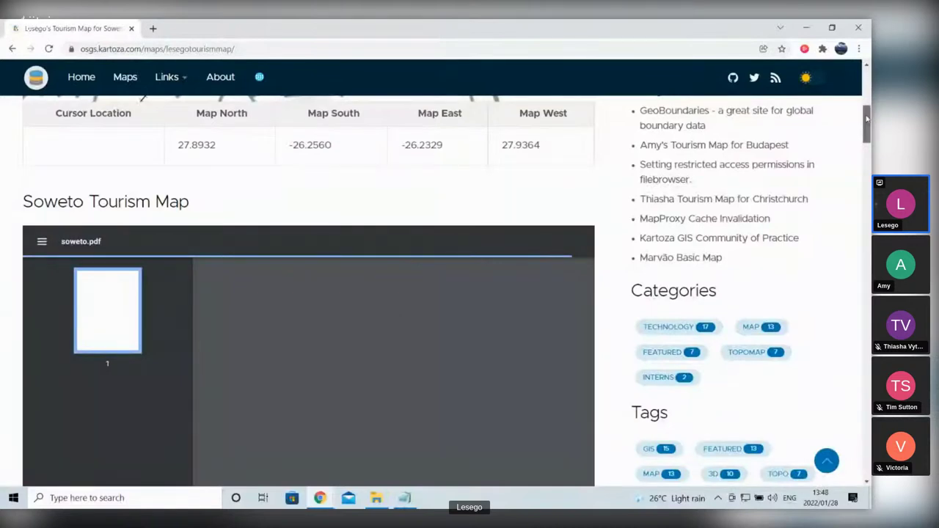
{"action": "left_click_drag", "start_coordinate": [866, 118], "coordinate": [867, 165]}
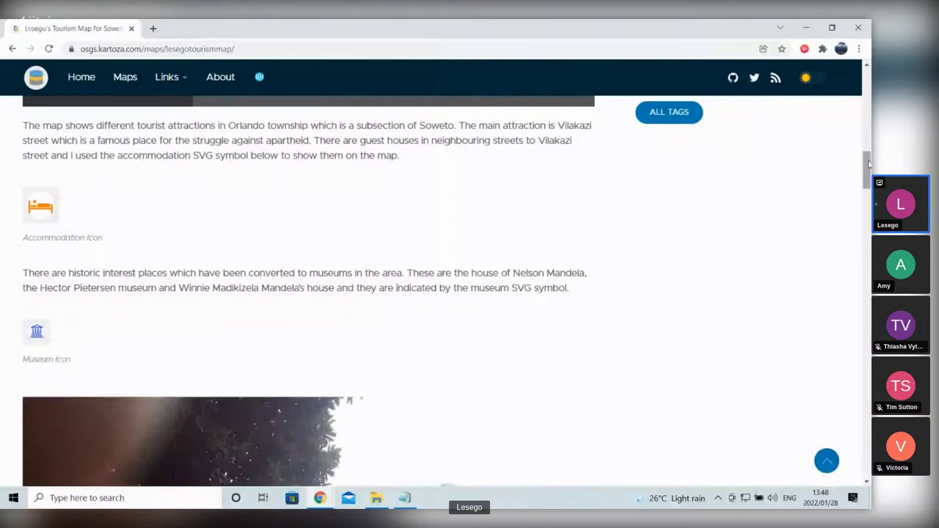
{"action": "left_click_drag", "start_coordinate": [868, 164], "coordinate": [866, 178]}
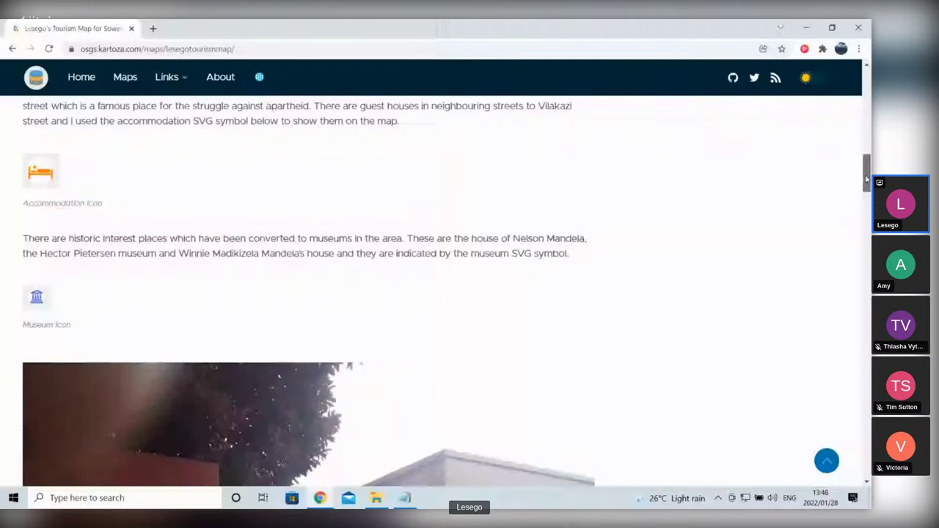
Step: Scroll past the photos and walk-route icons to the OpenStreetMap attribution, then return to the Maps list
{"action": "left_click_drag", "start_coordinate": [867, 179], "coordinate": [866, 317]}
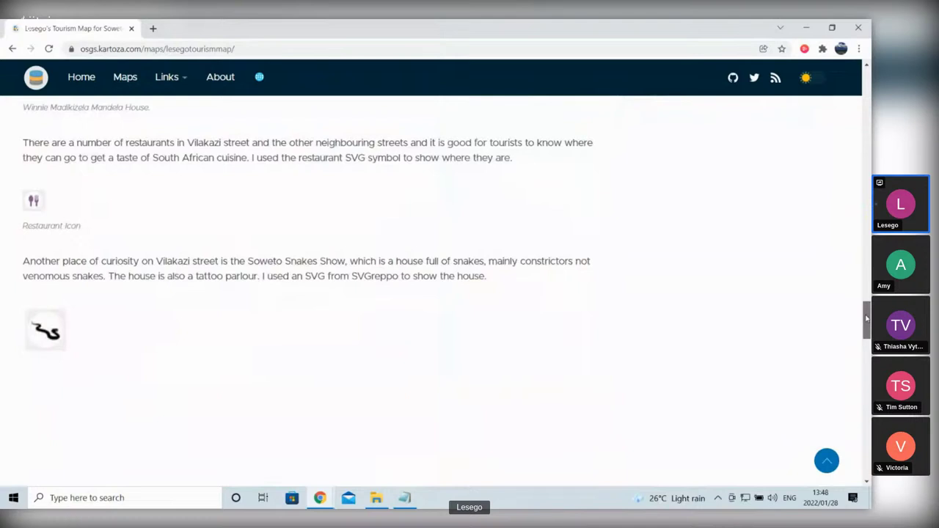
{"action": "left_click_drag", "start_coordinate": [866, 317], "coordinate": [868, 332]}
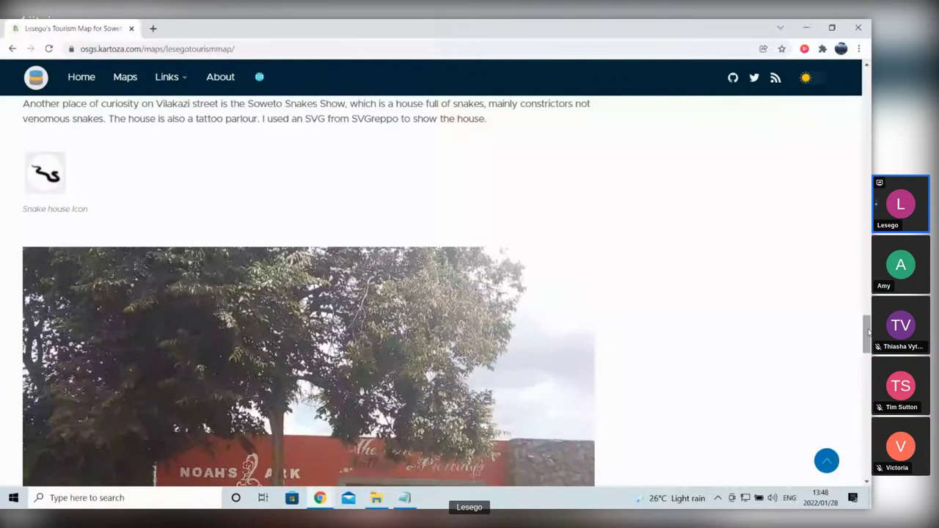
{"action": "scroll", "coordinate": [868, 337], "scroll_direction": "down", "scroll_amount": 1}
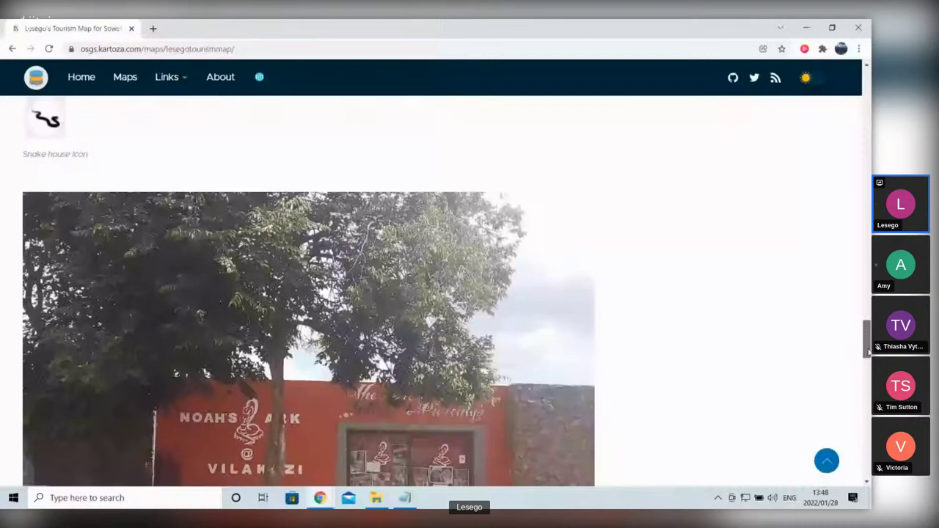
{"action": "scroll", "coordinate": [868, 352], "scroll_direction": "down", "scroll_amount": 1}
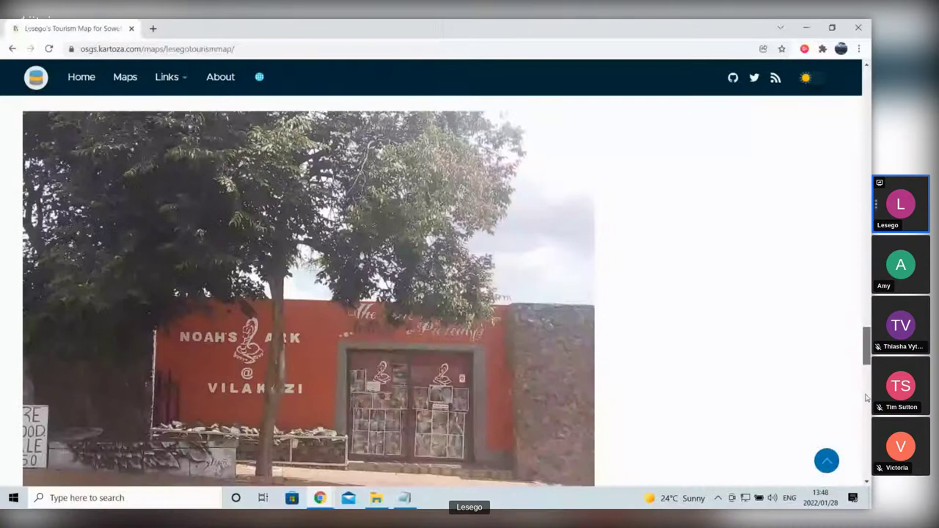
{"action": "left_click", "coordinate": [866, 398]}
{"action": "scroll", "coordinate": [866, 390], "scroll_direction": "up", "scroll_amount": 1}
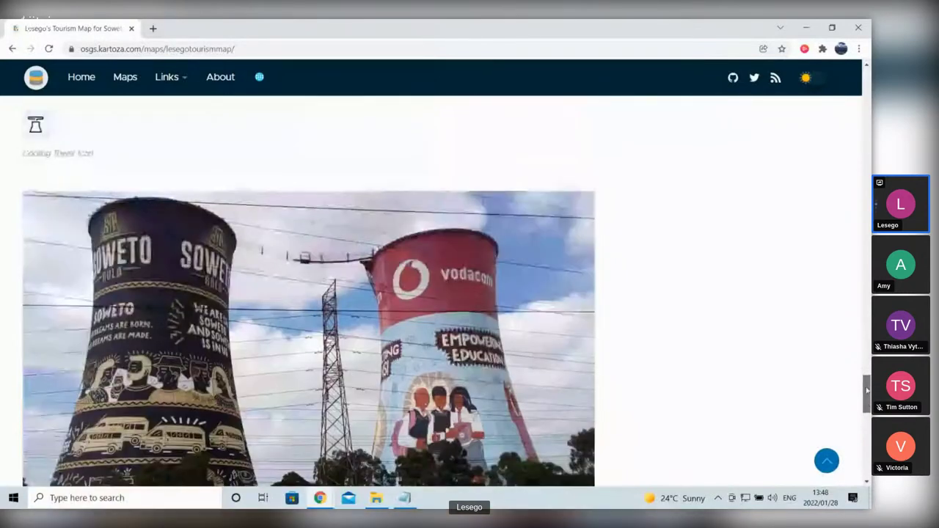
{"action": "left_click_drag", "start_coordinate": [866, 390], "coordinate": [866, 402]}
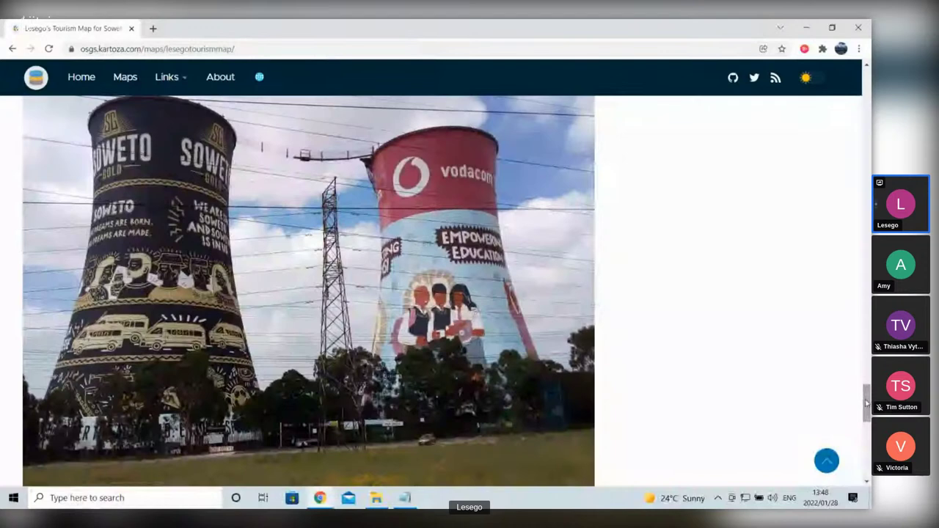
{"action": "left_click_drag", "start_coordinate": [866, 402], "coordinate": [866, 455]}
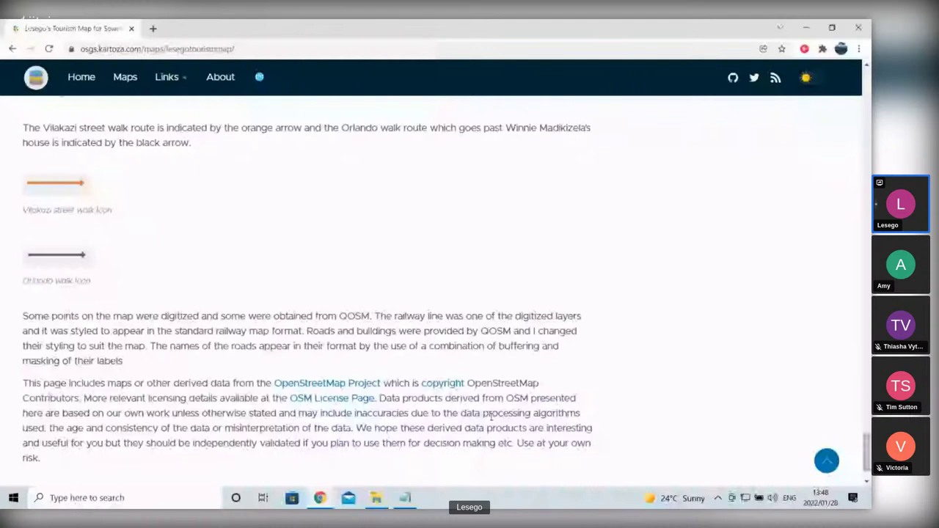
{"action": "key", "text": "alt+Left"}
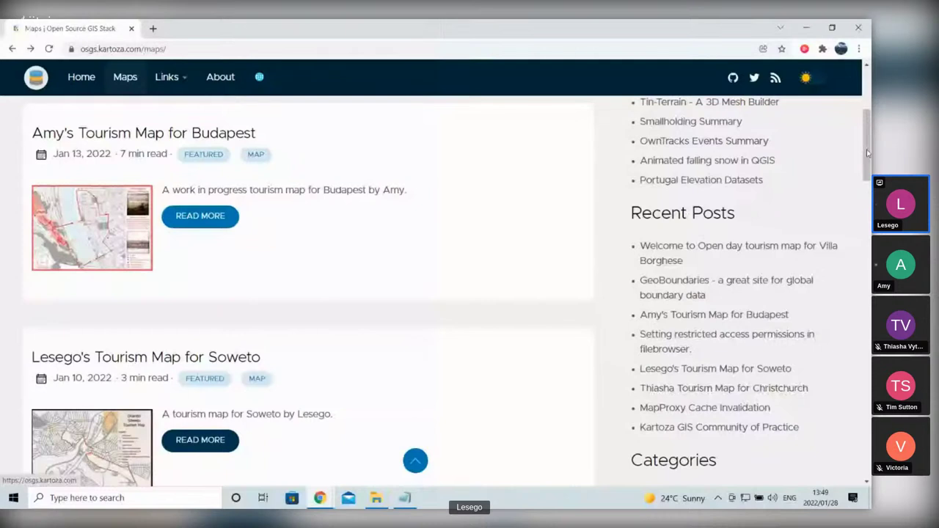
Step: Scroll the Maps list down to the Marvão Basic Map post, then return to the Jitsi meeting
{"action": "scroll", "coordinate": [867, 158], "scroll_direction": "down", "scroll_amount": 2}
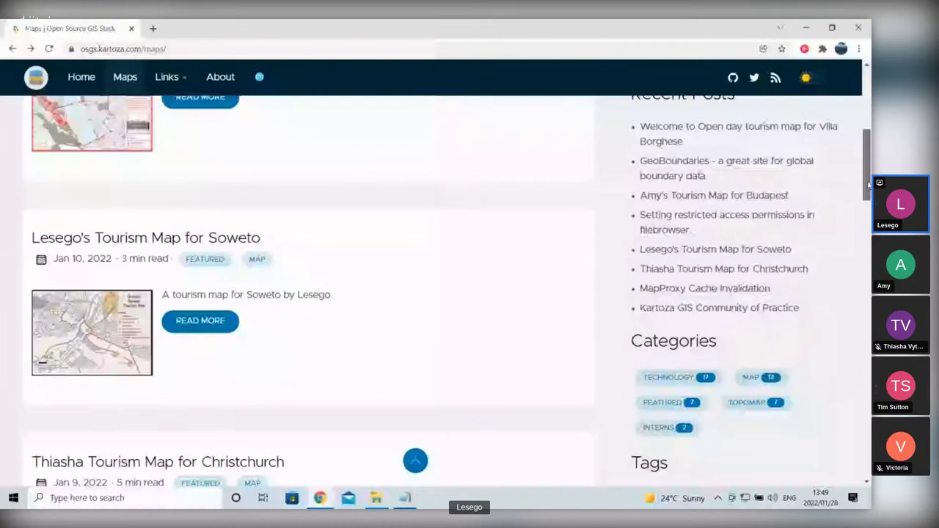
{"action": "scroll", "coordinate": [868, 185], "scroll_direction": "down", "scroll_amount": 7}
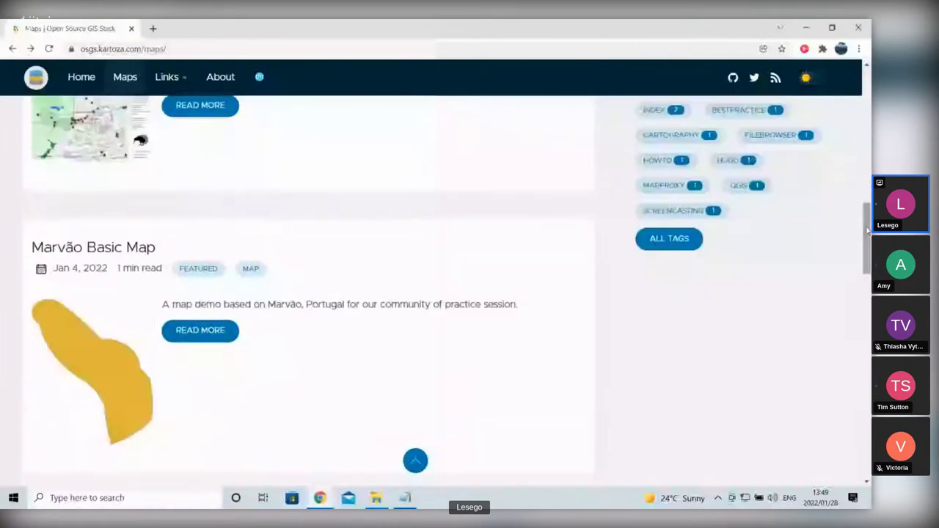
{"action": "left_click", "coordinate": [320, 499]}
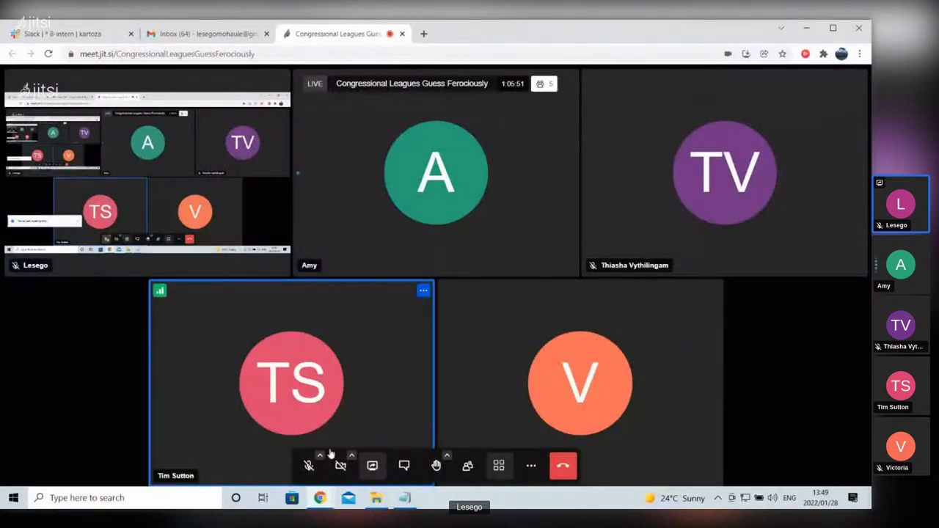
Step: End the desktop screen share in Jitsi Meet so the OSGS Architecture diagram appears
{"action": "left_click", "coordinate": [372, 466]}
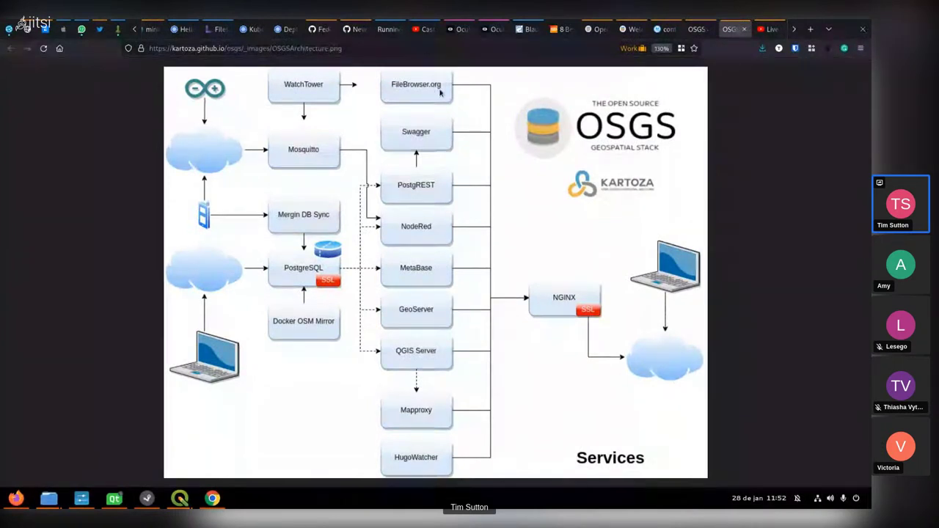
{"action": "left_click", "coordinate": [664, 28]}
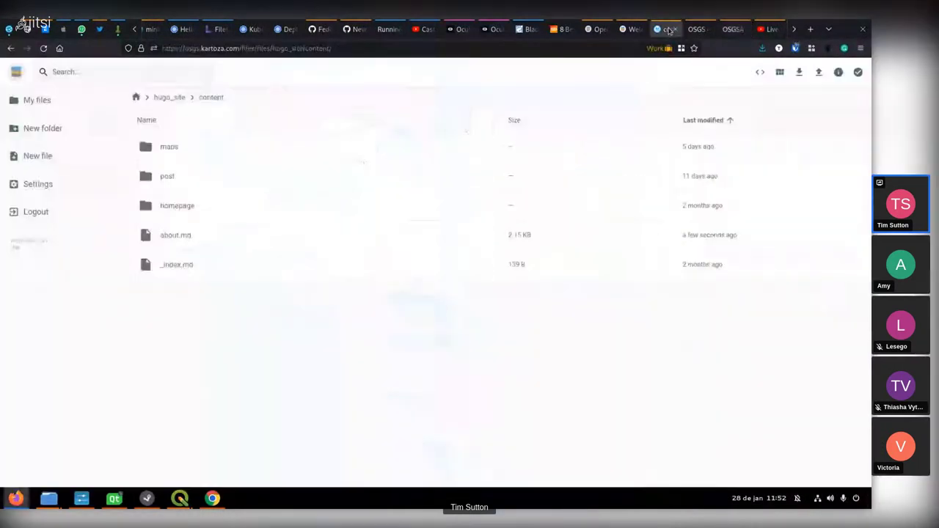
{"action": "left_click", "coordinate": [92, 103]}
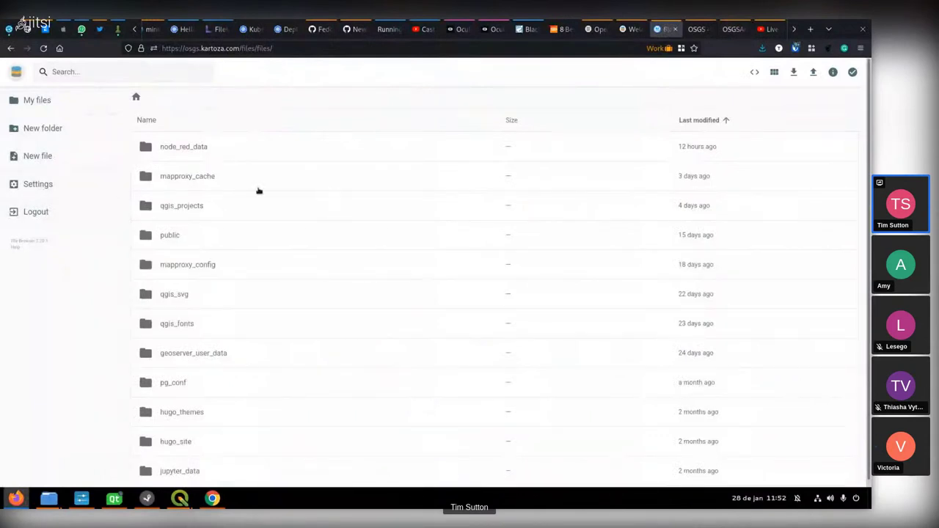
{"action": "double_click", "coordinate": [189, 205]}
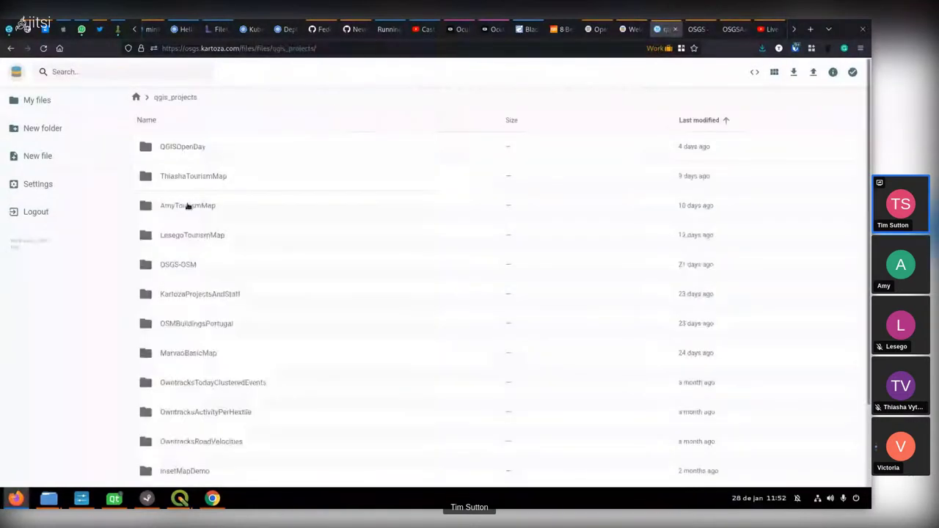
{"action": "left_click", "coordinate": [732, 29]}
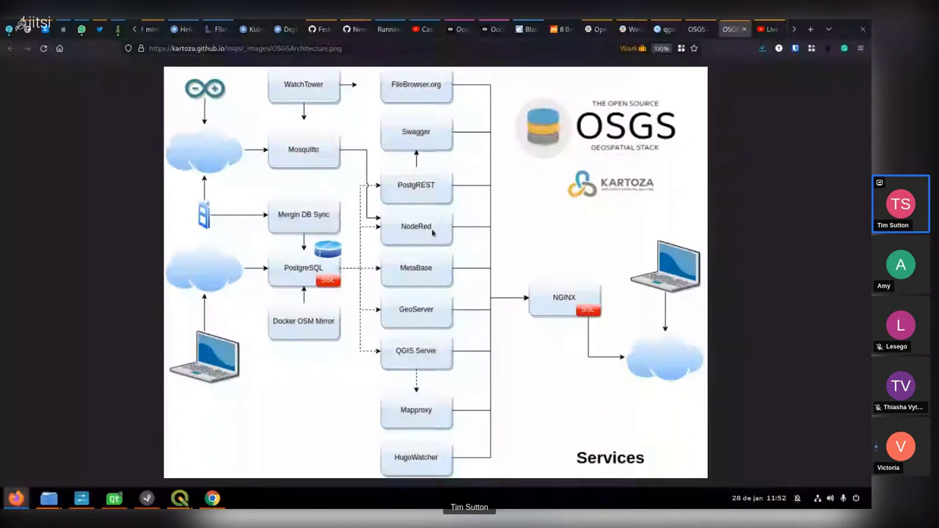
{"action": "right_click", "coordinate": [814, 31]}
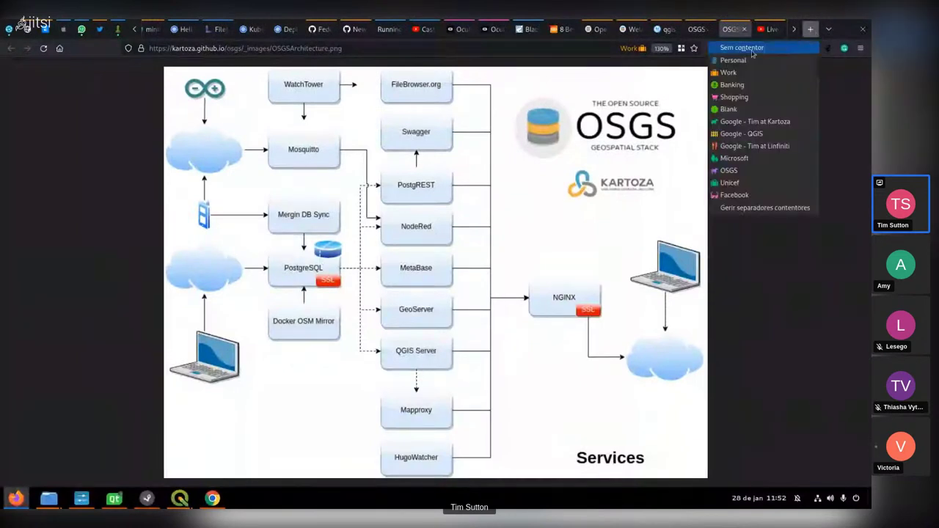
{"action": "left_click", "coordinate": [743, 28]}
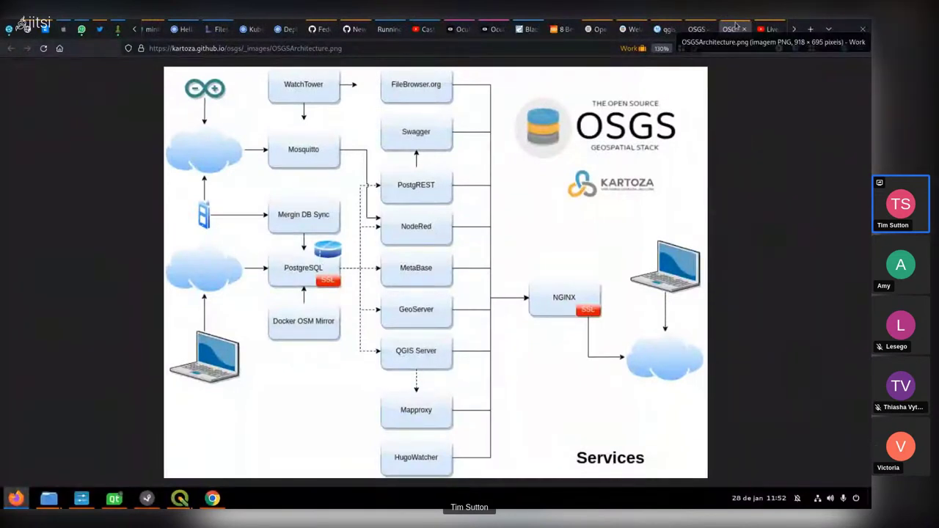